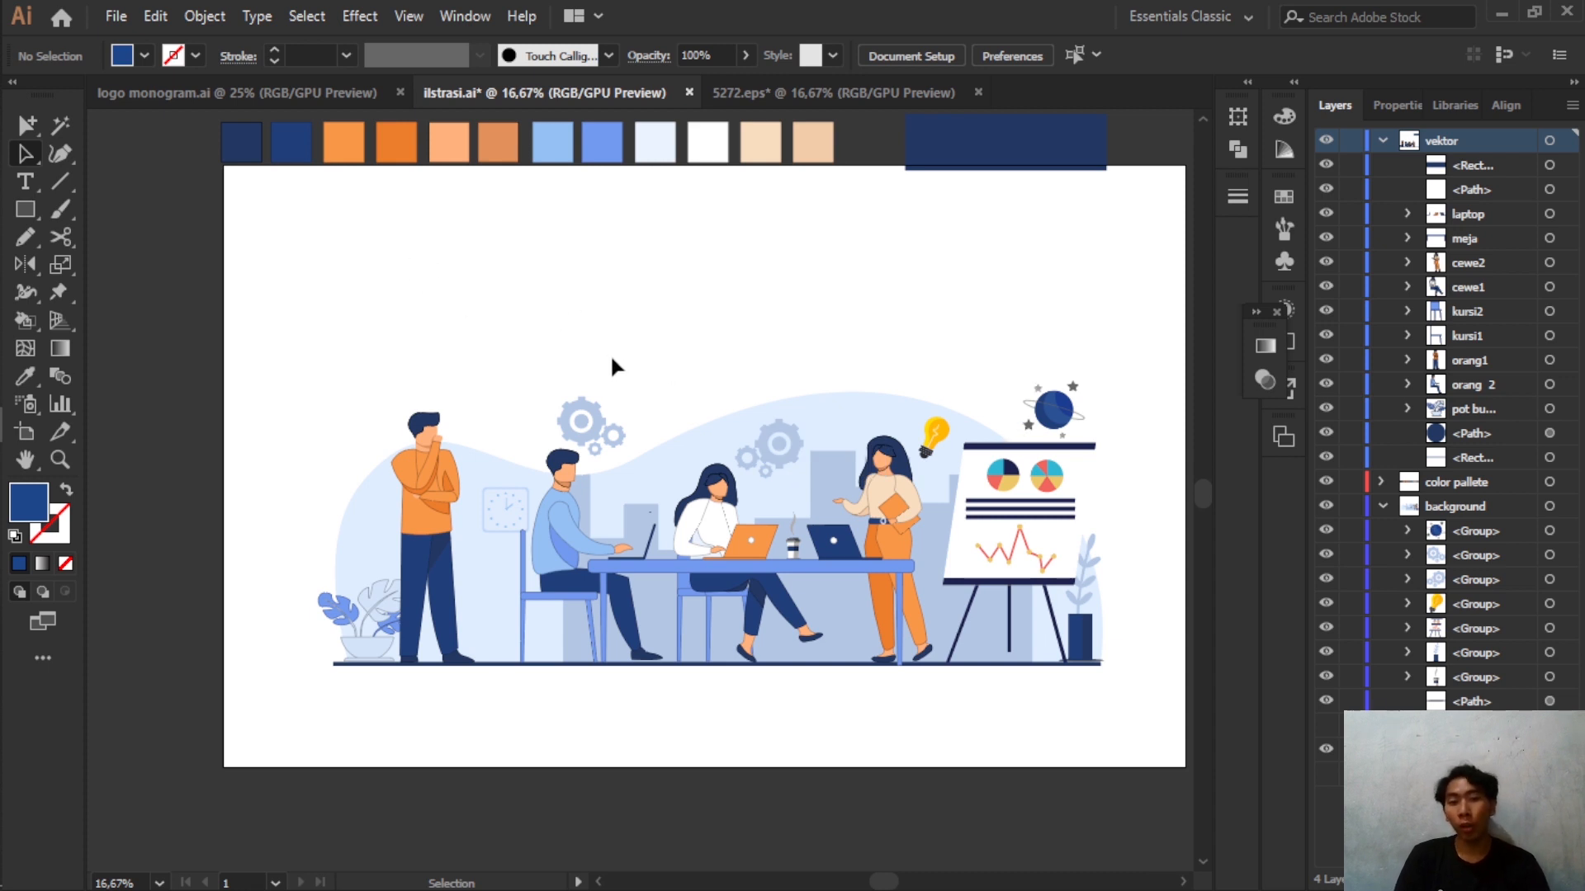
- Examine the characters and background of the office meeting illustration, selecting the seated woman's group
scroll(657, 369, down, 1)
scroll(658, 369, up, 2)
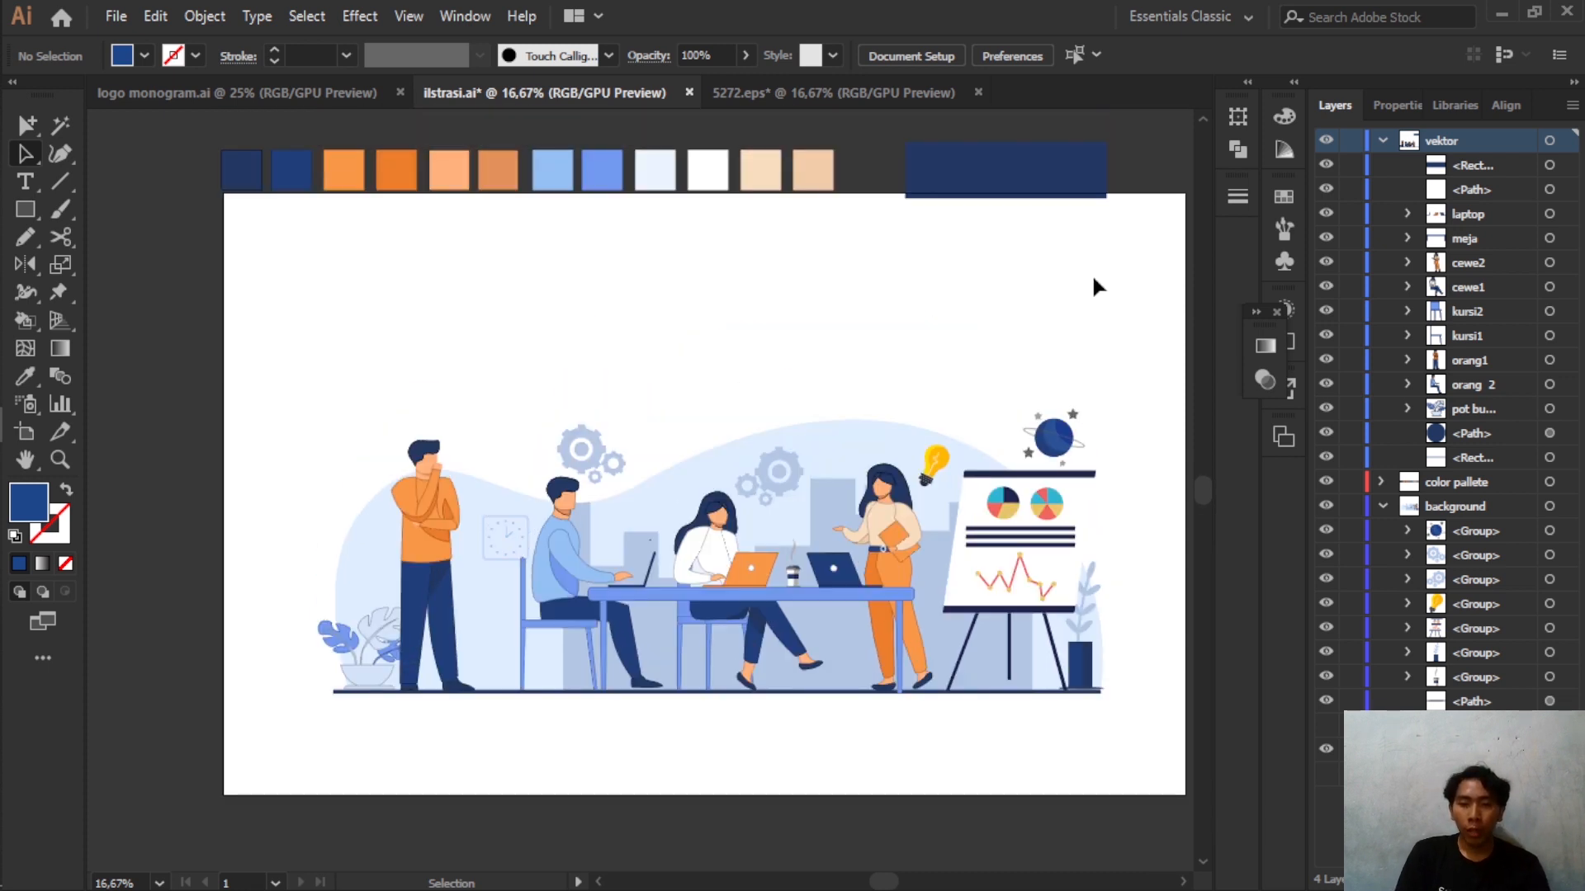
drag(363, 325, 530, 388)
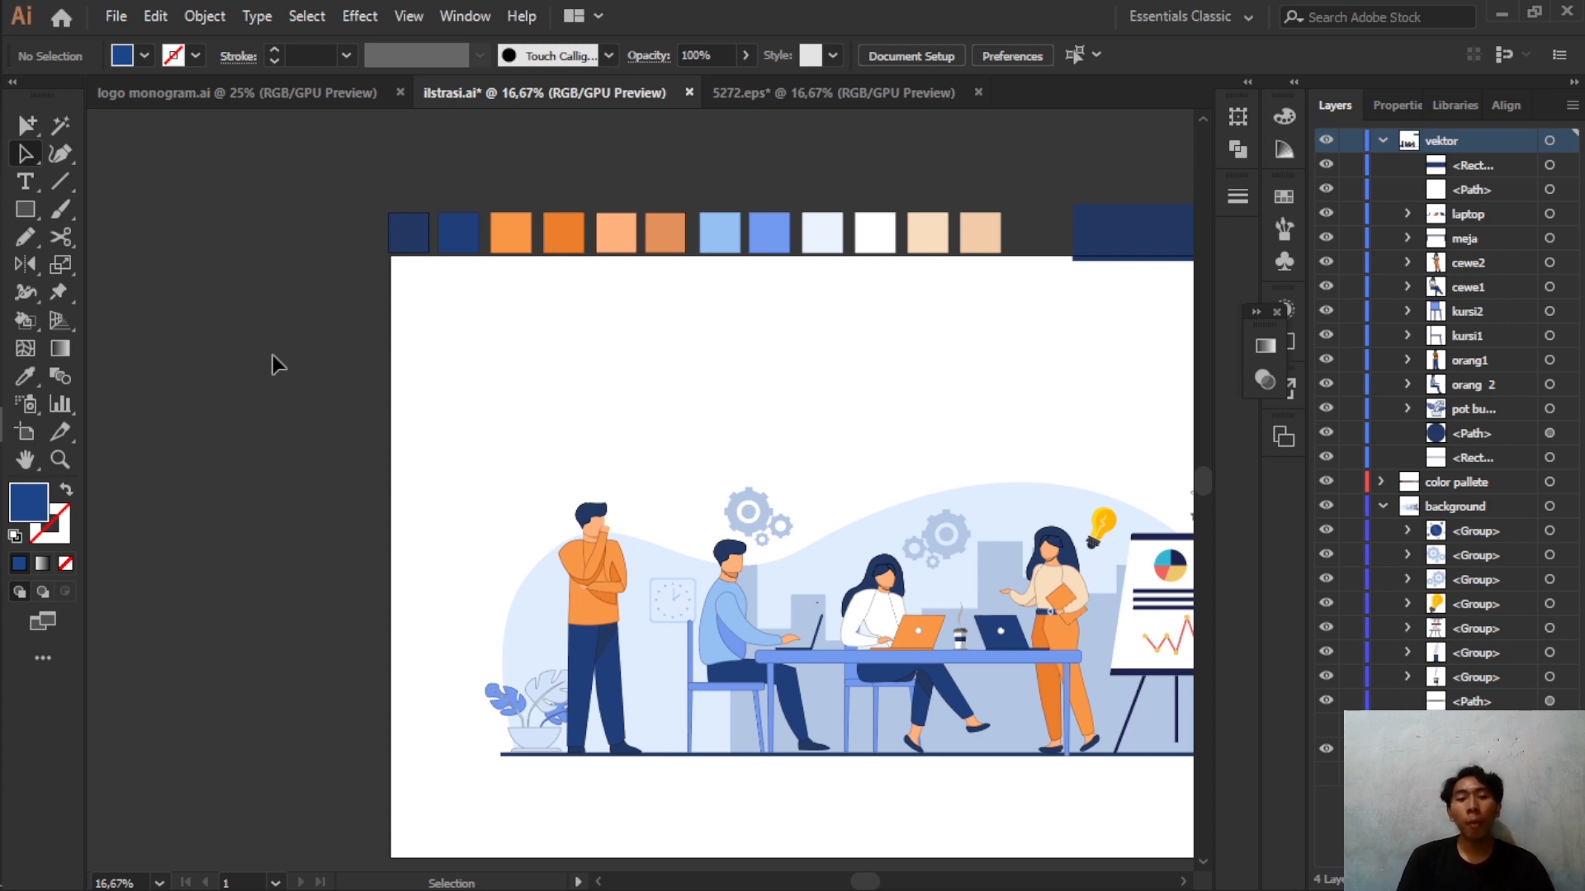
scroll(448, 485, down, 3)
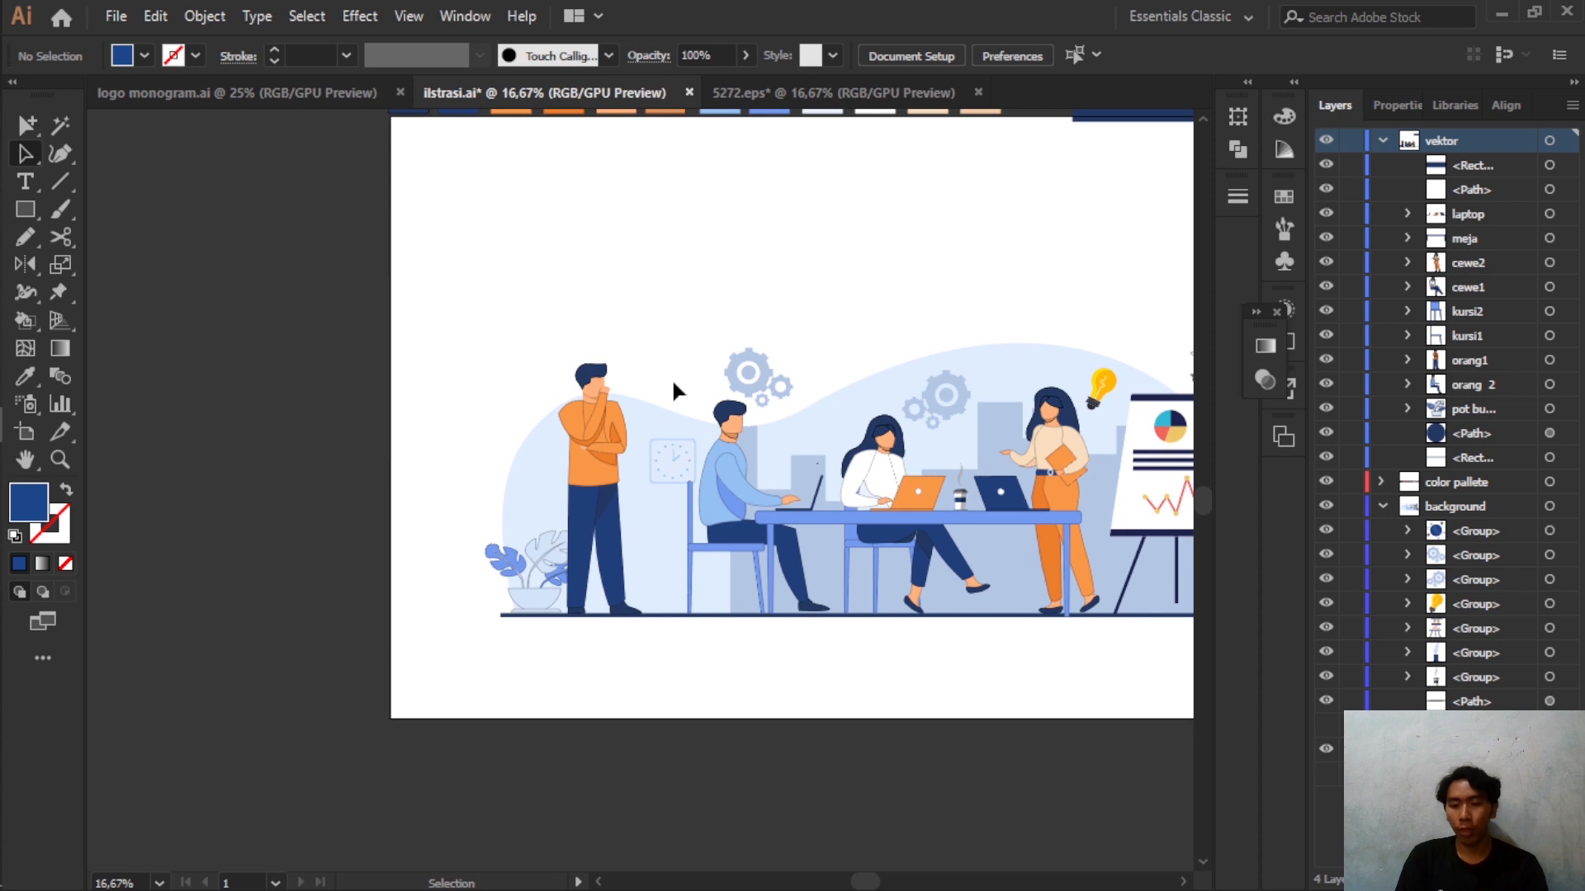
scroll(672, 388, up, 2)
drag(958, 262, 473, 248)
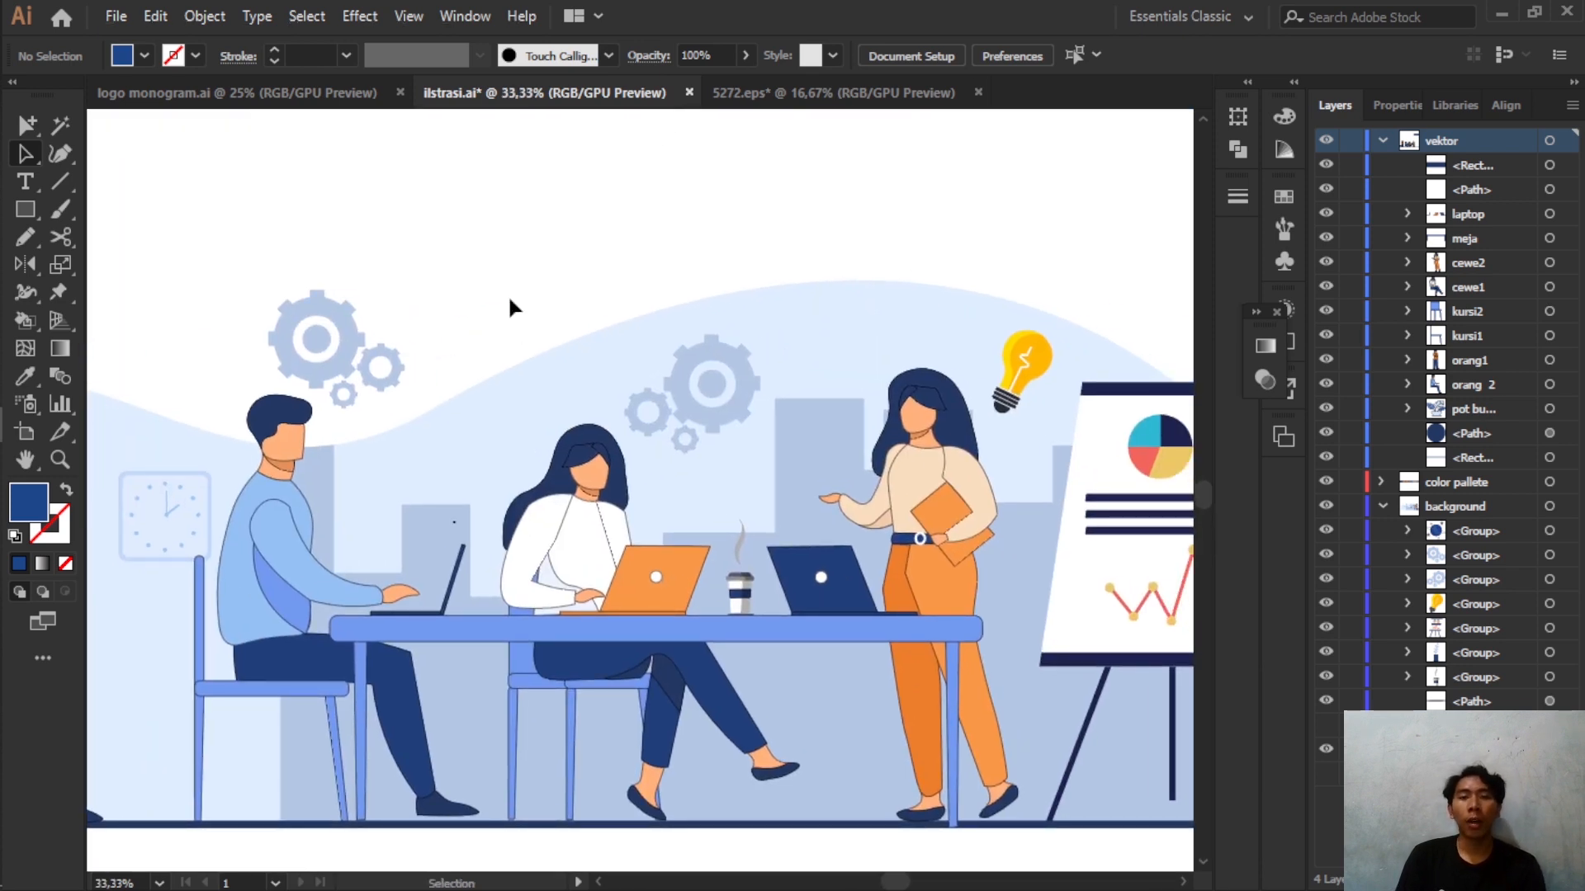
drag(518, 299, 562, 230)
scroll(545, 305, down, 1)
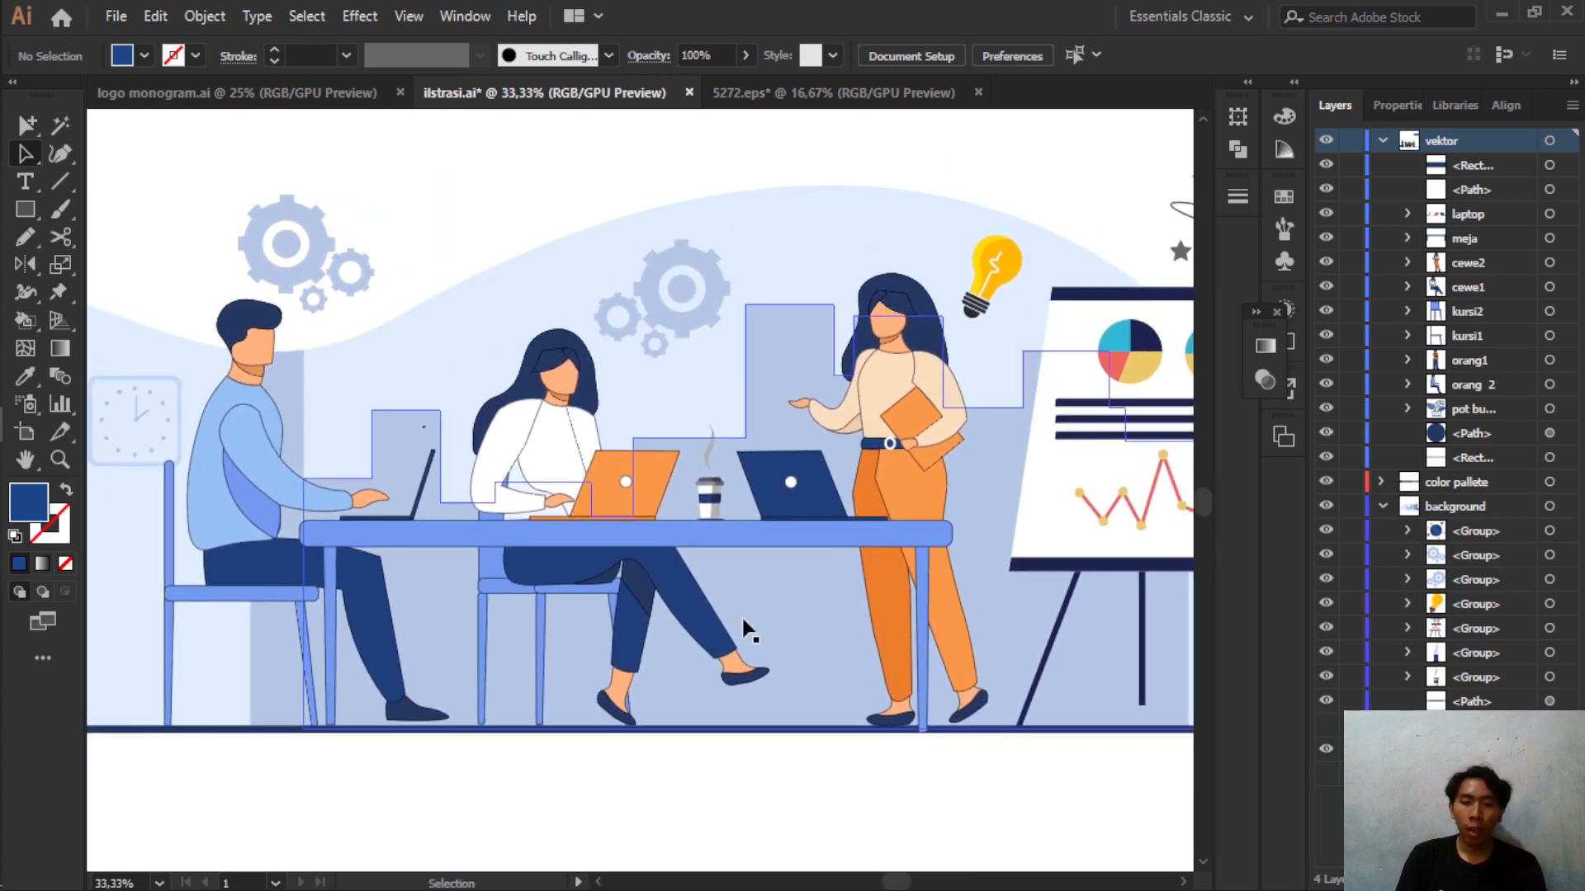
click(741, 676)
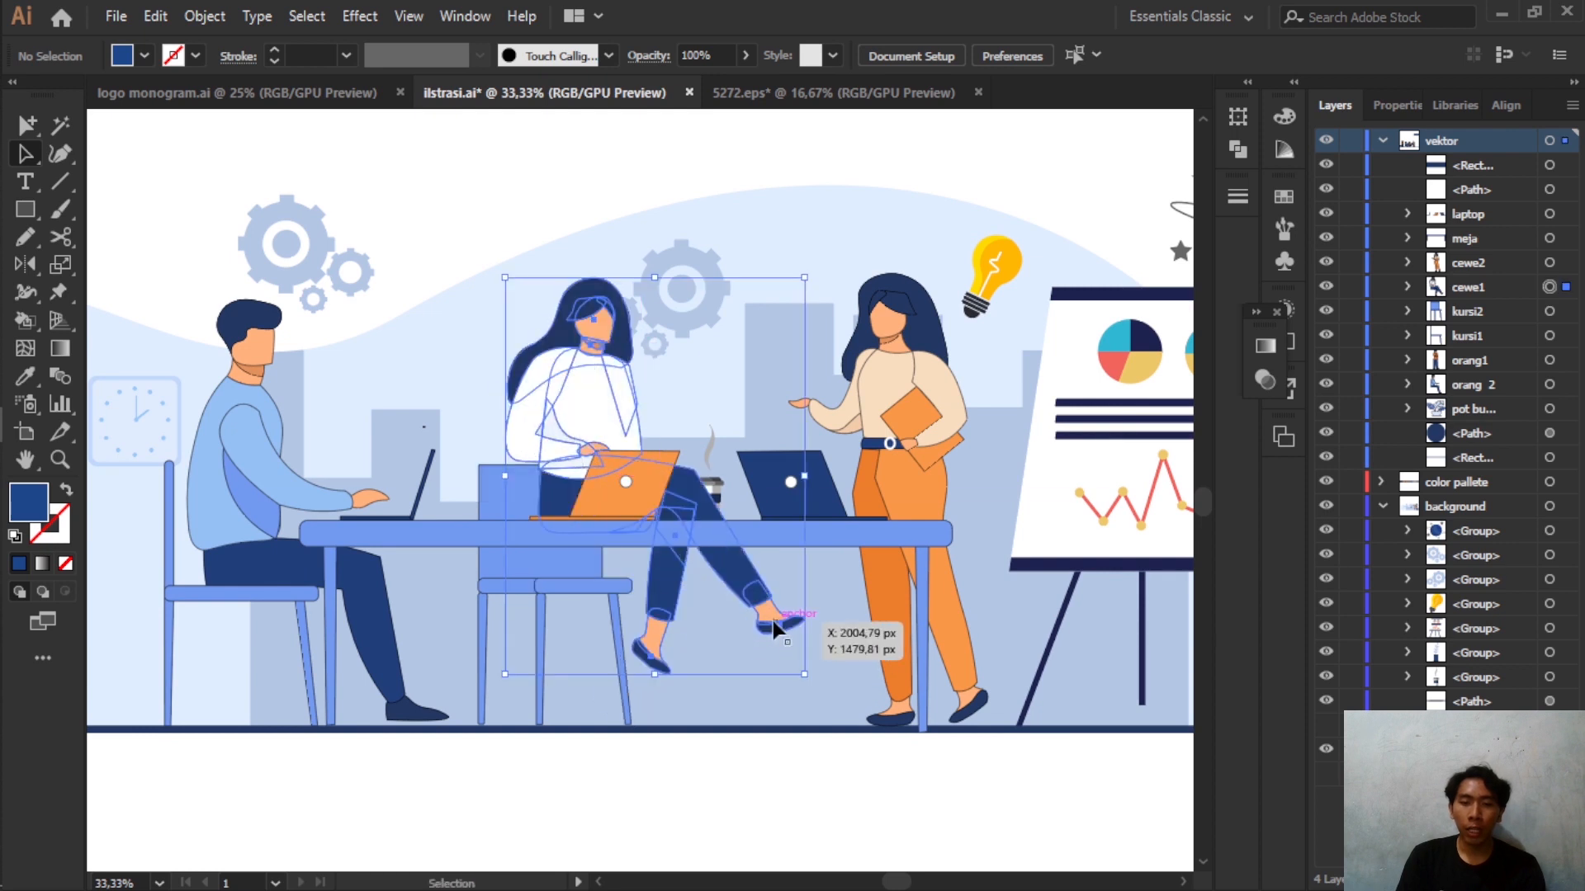
drag(445, 207, 654, 310)
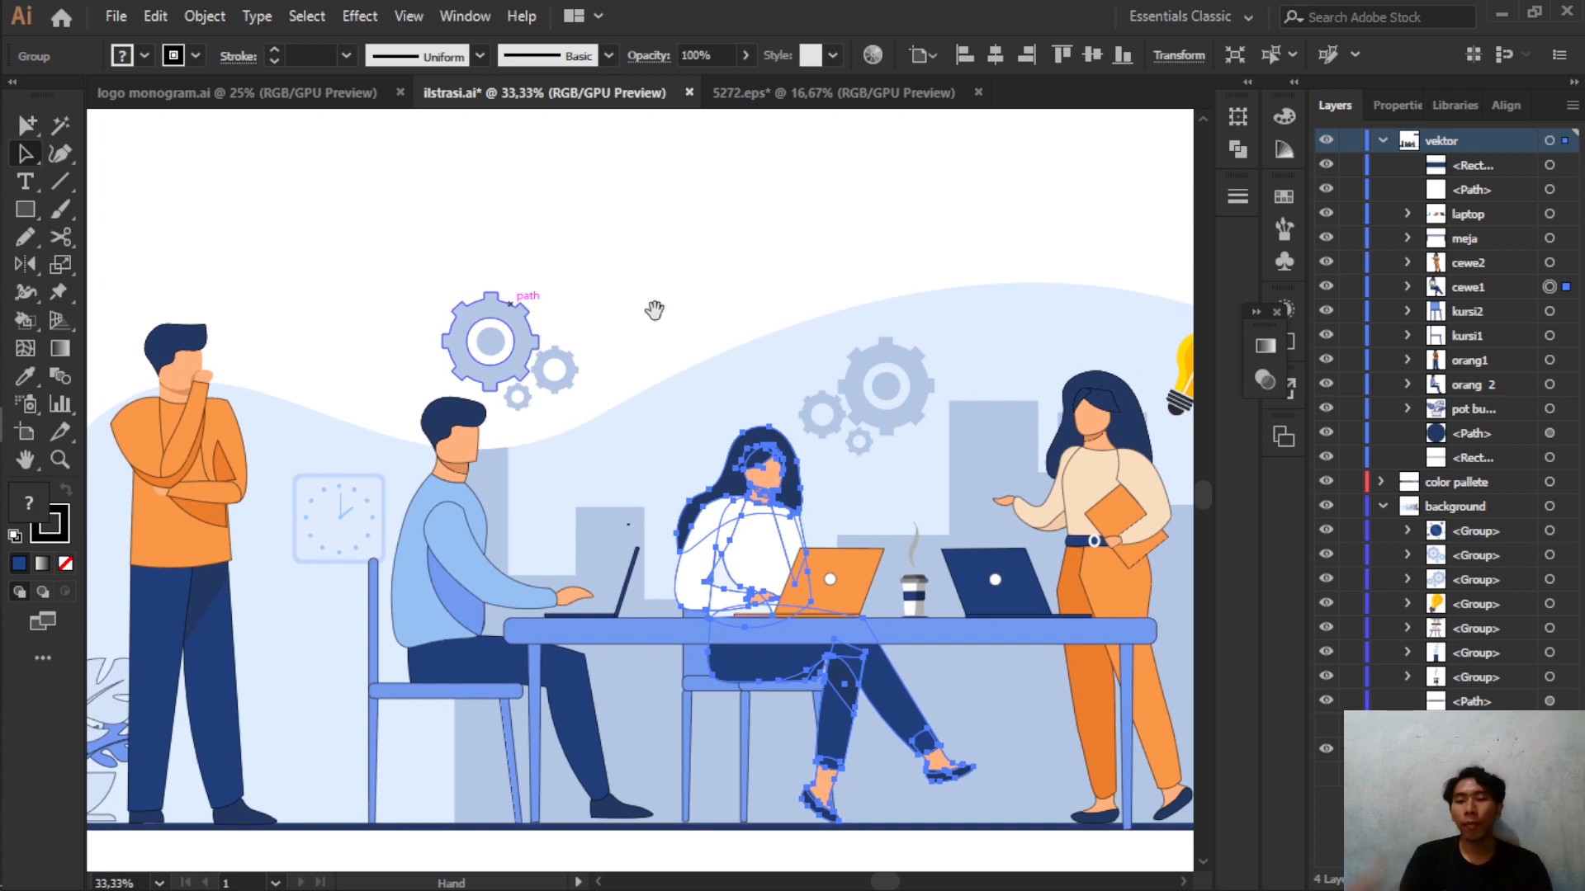
scroll(642, 299, down, 1)
drag(512, 251, 684, 409)
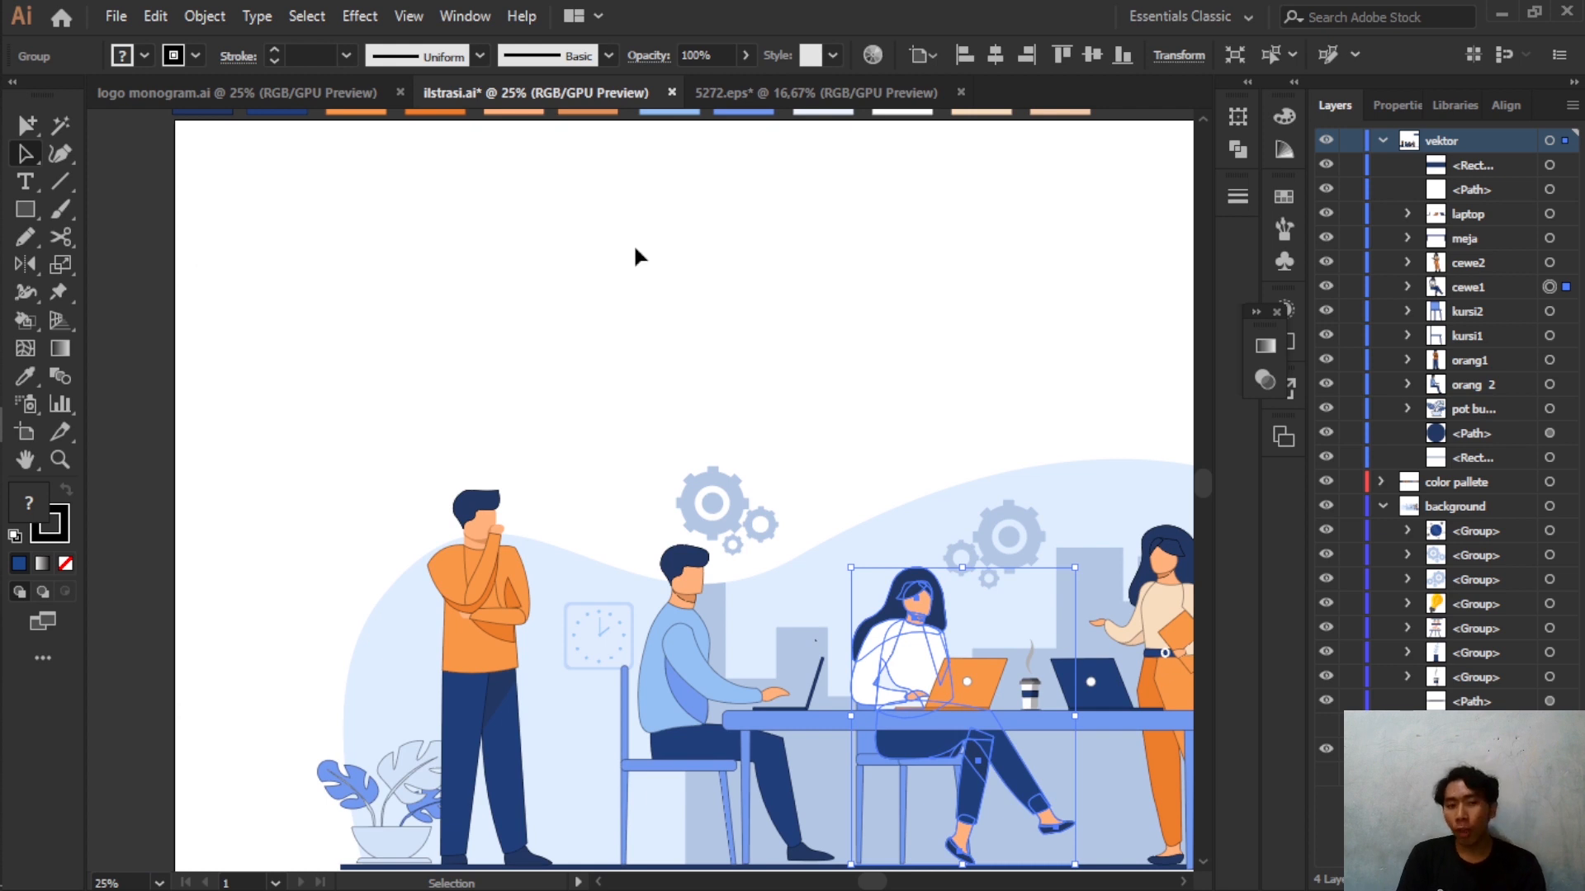
scroll(633, 250, down, 2)
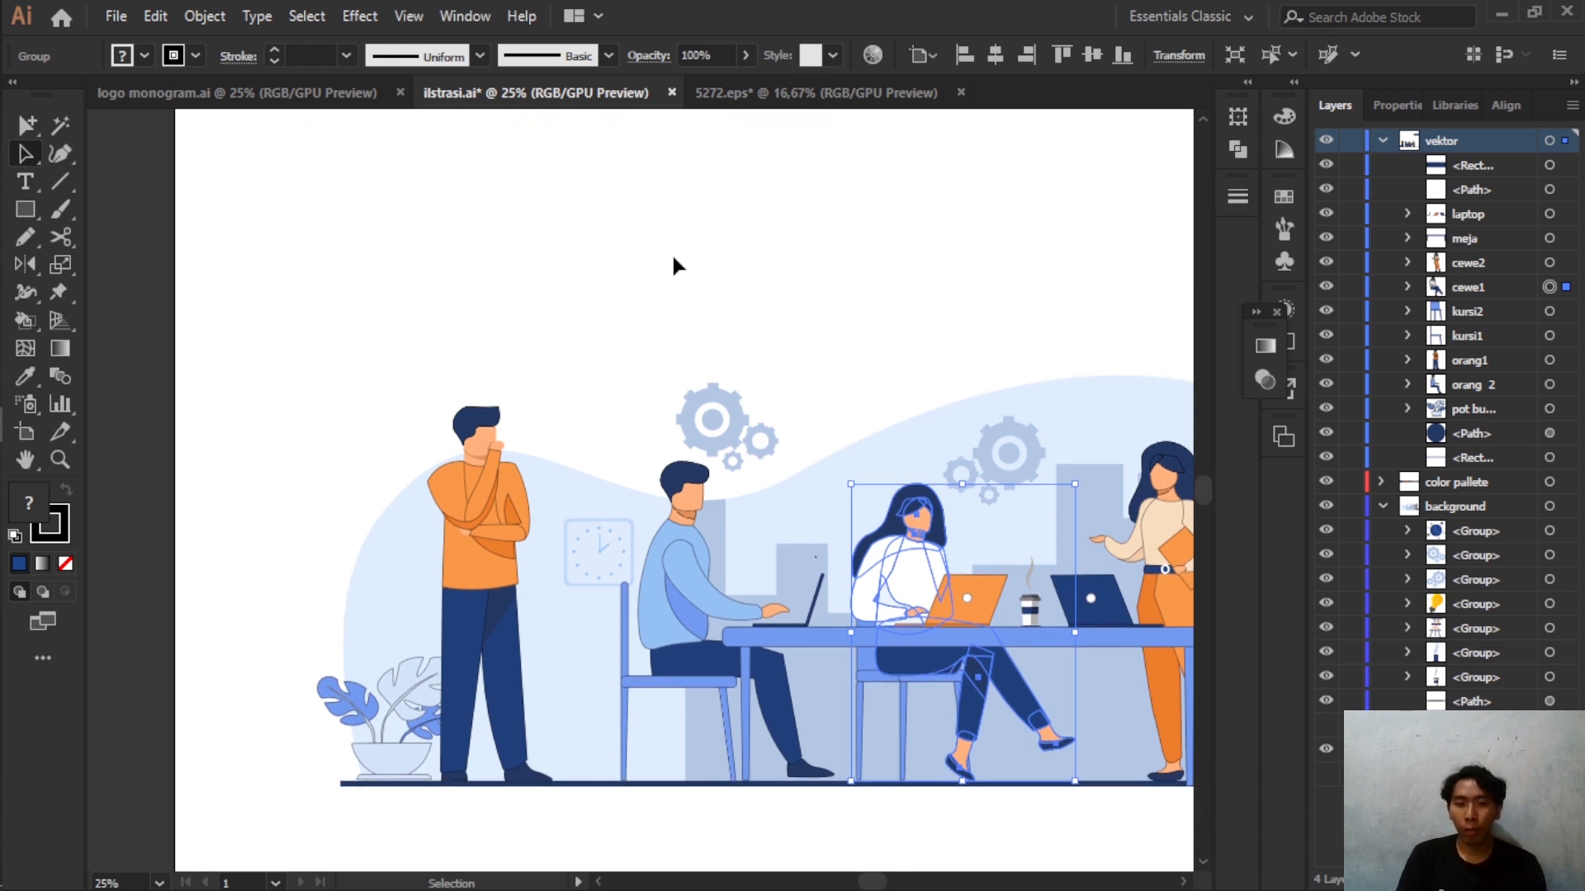
drag(808, 250, 709, 280)
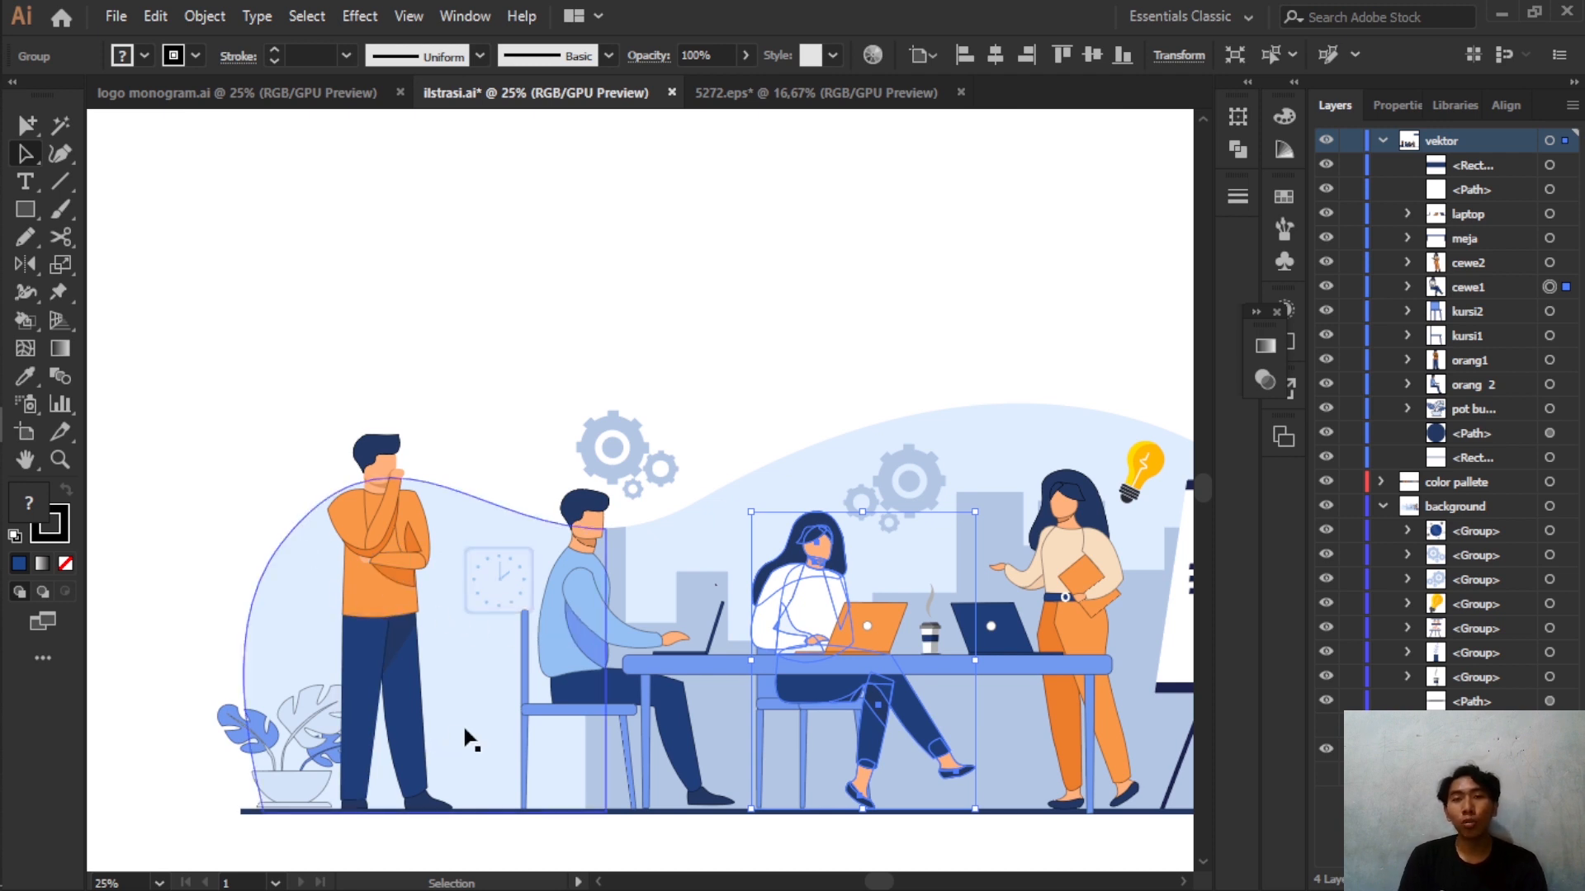
drag(565, 339, 647, 329)
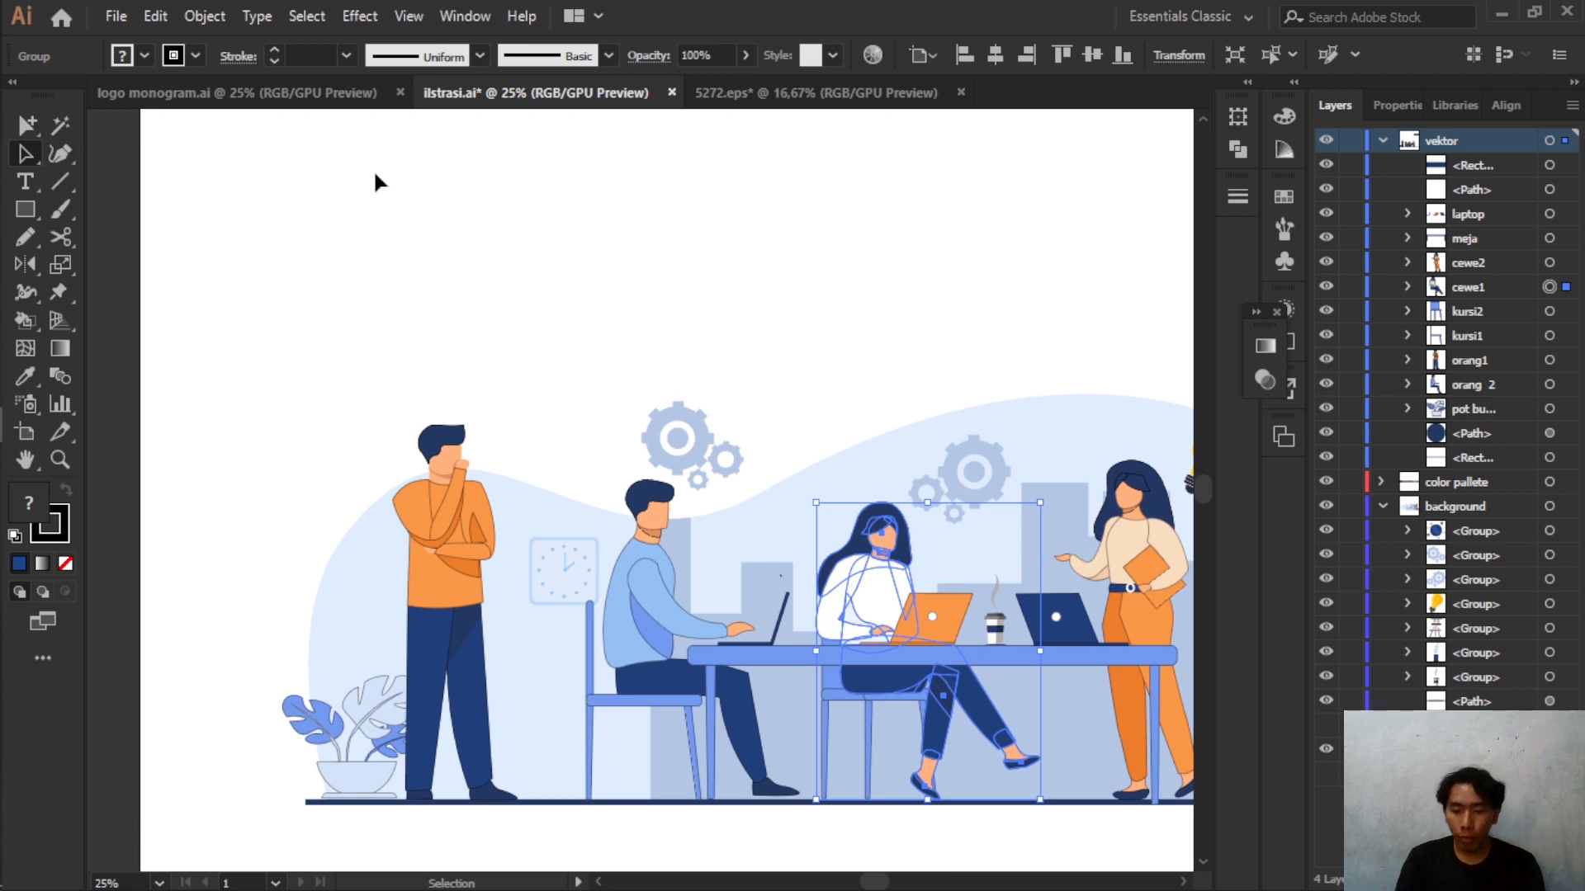
- Draw a blue square in the empty area above the standing man and activate Puppet Warp on it
scroll(375, 173, down, 1)
drag(396, 178, 456, 397)
key(m)
drag(355, 337, 453, 429)
scroll(378, 346, up, 3)
scroll(636, 446, down, 1)
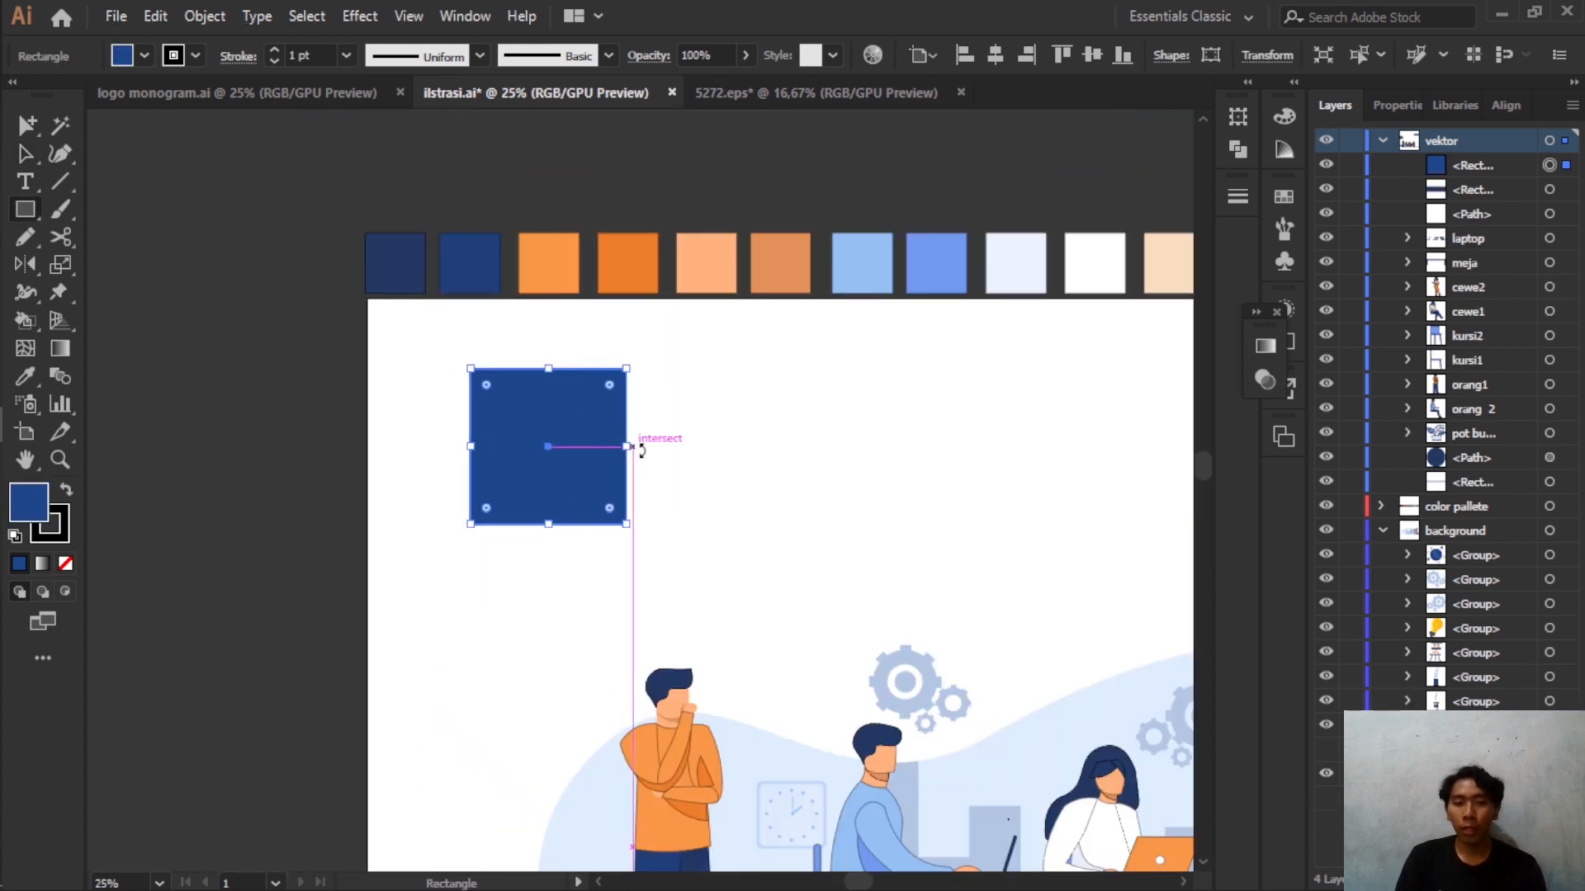
scroll(651, 449, up, 1)
scroll(676, 410, right, 3)
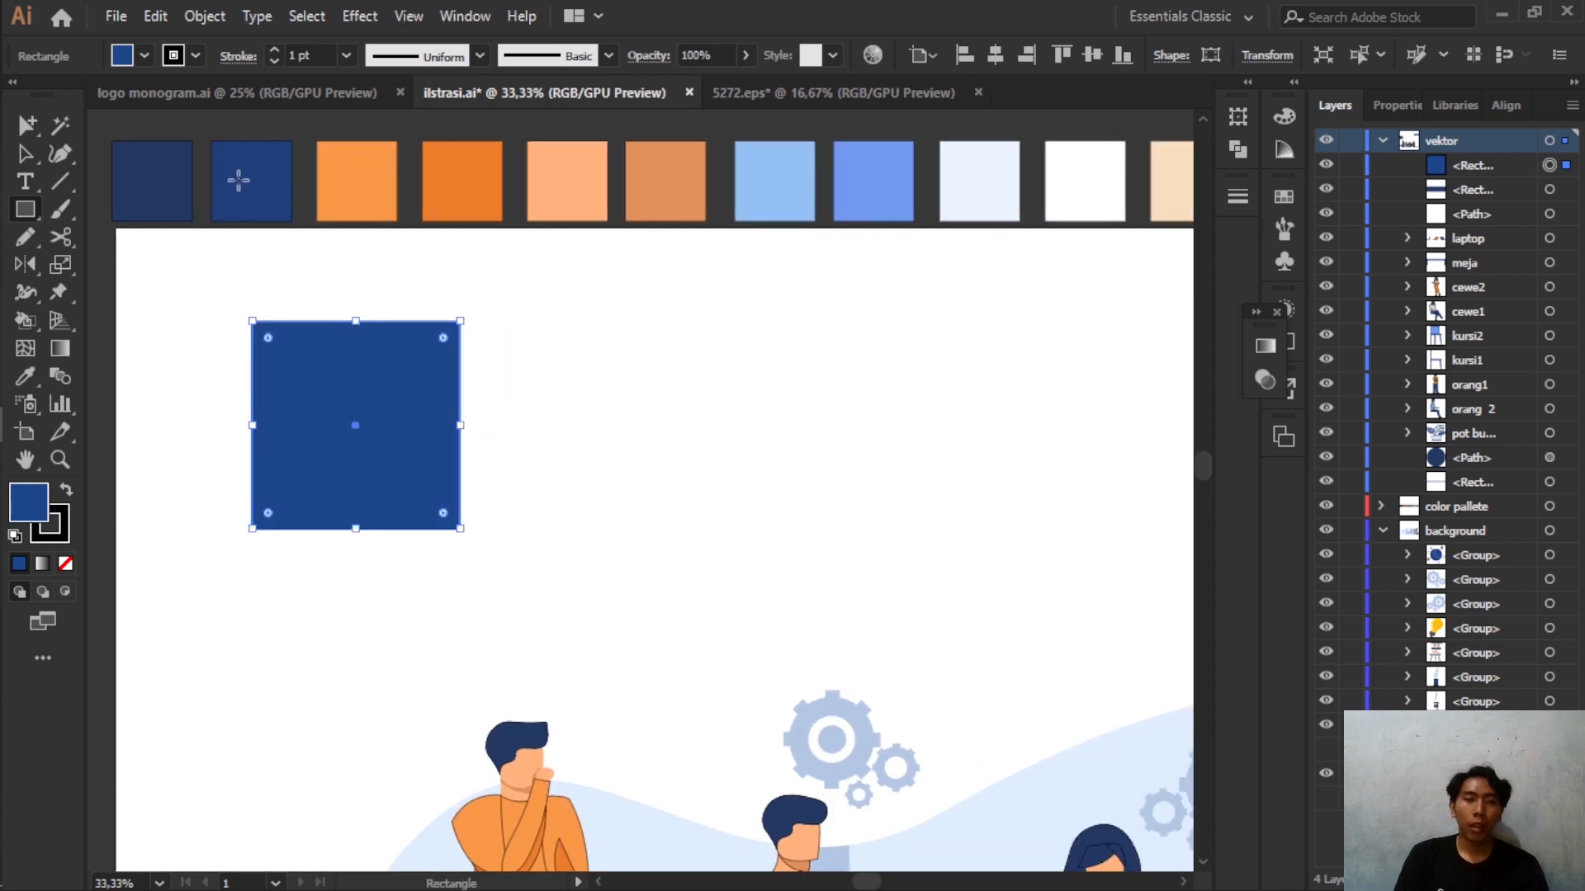
click(66, 290)
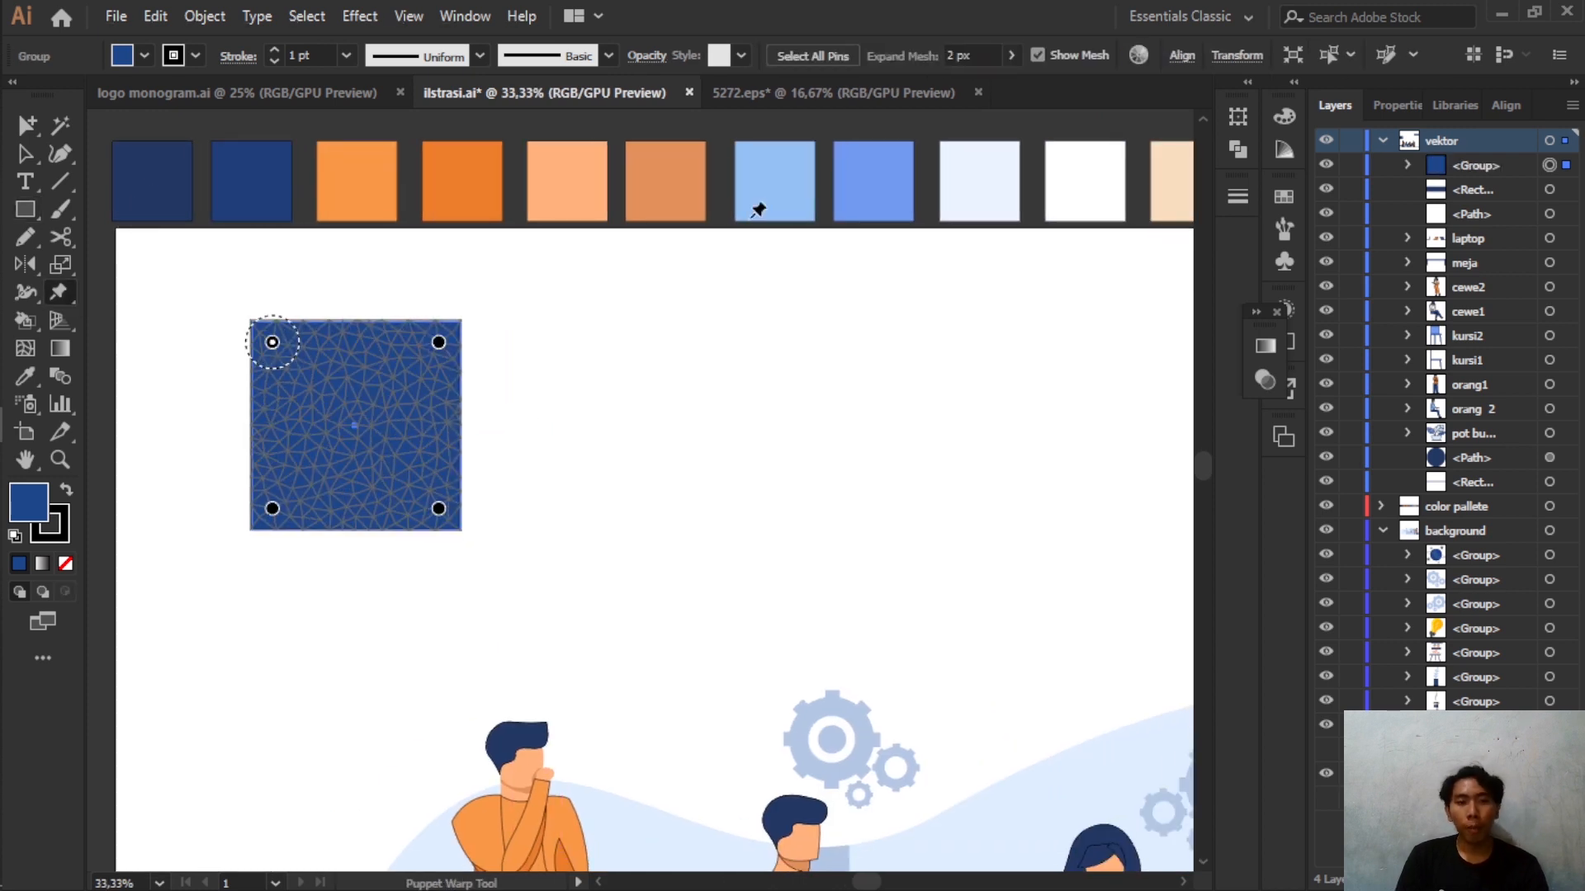
scroll(302, 400, up, 1)
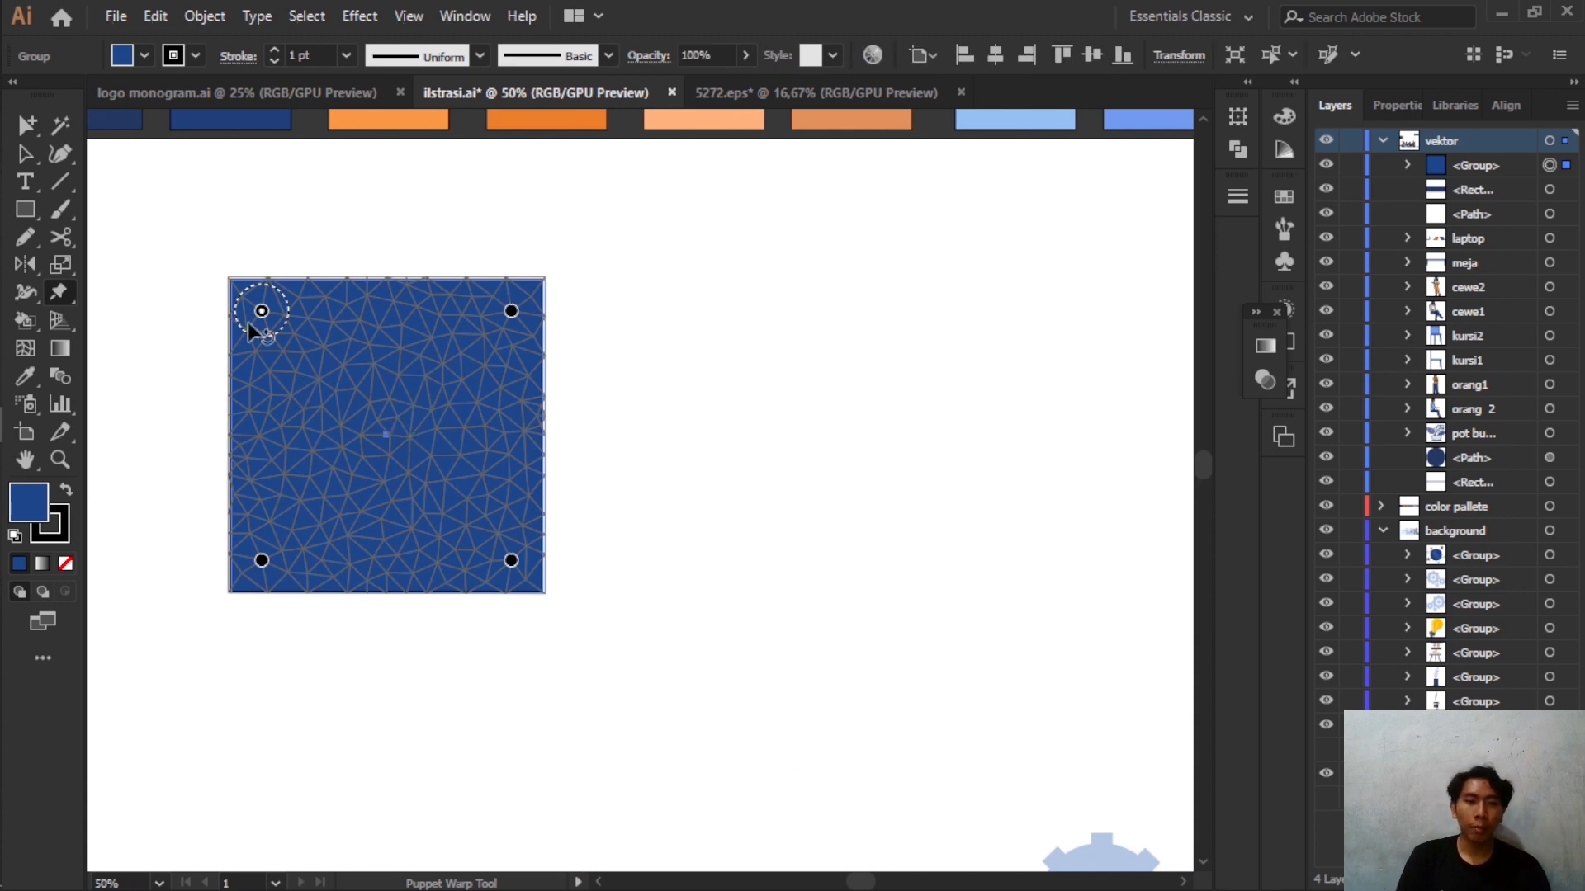
- Try pulling the square's two upper Puppet Warp pins outward, and undo the distortions
drag(252, 312, 97, 270)
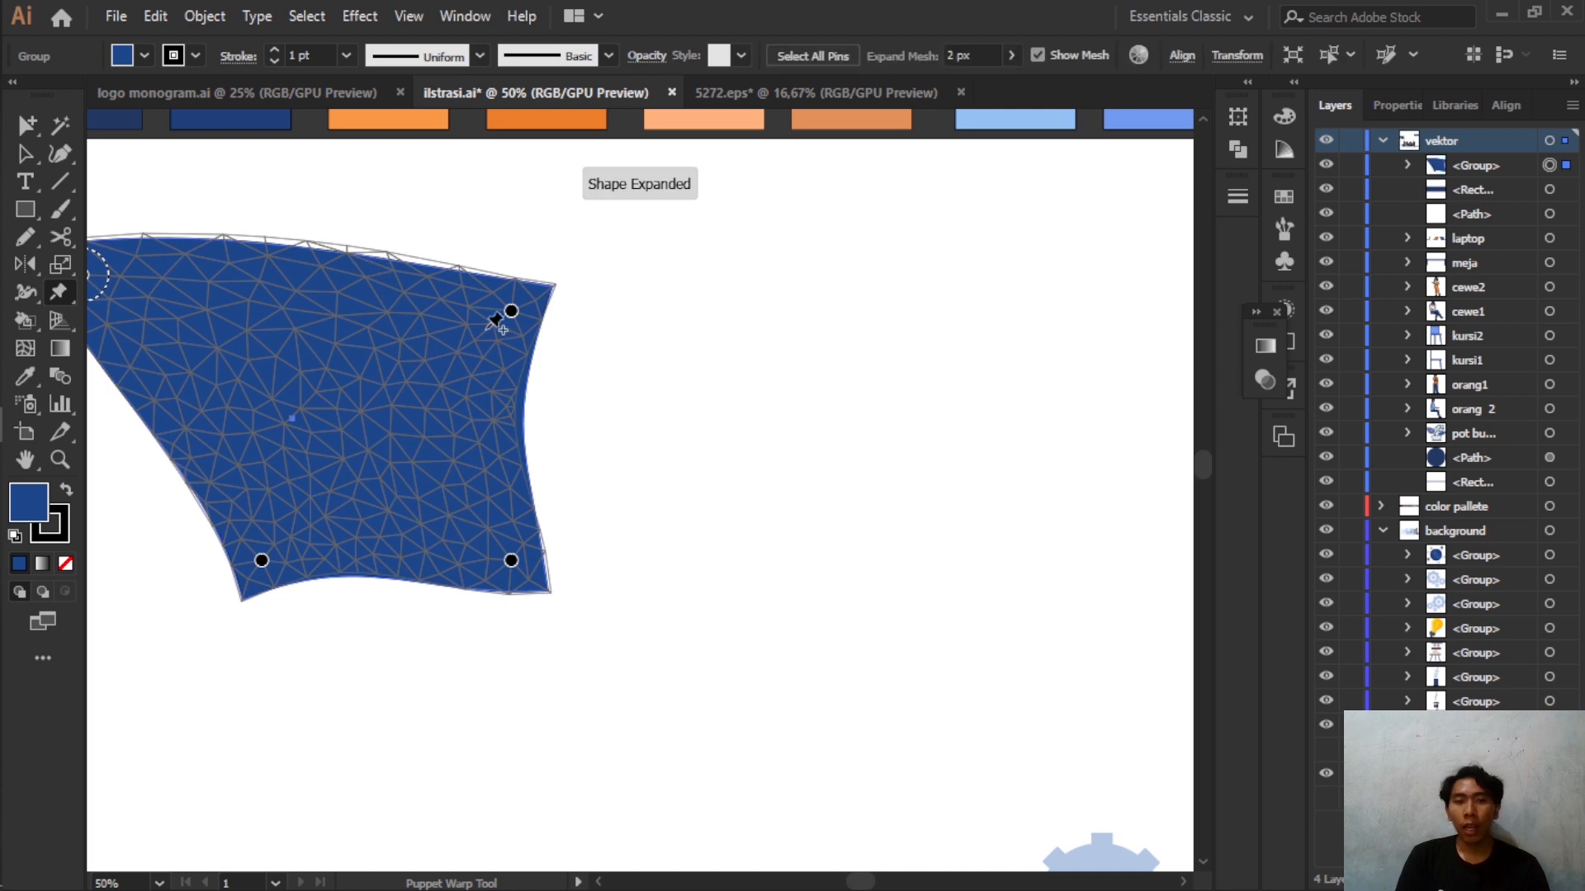
drag(512, 318, 999, 274)
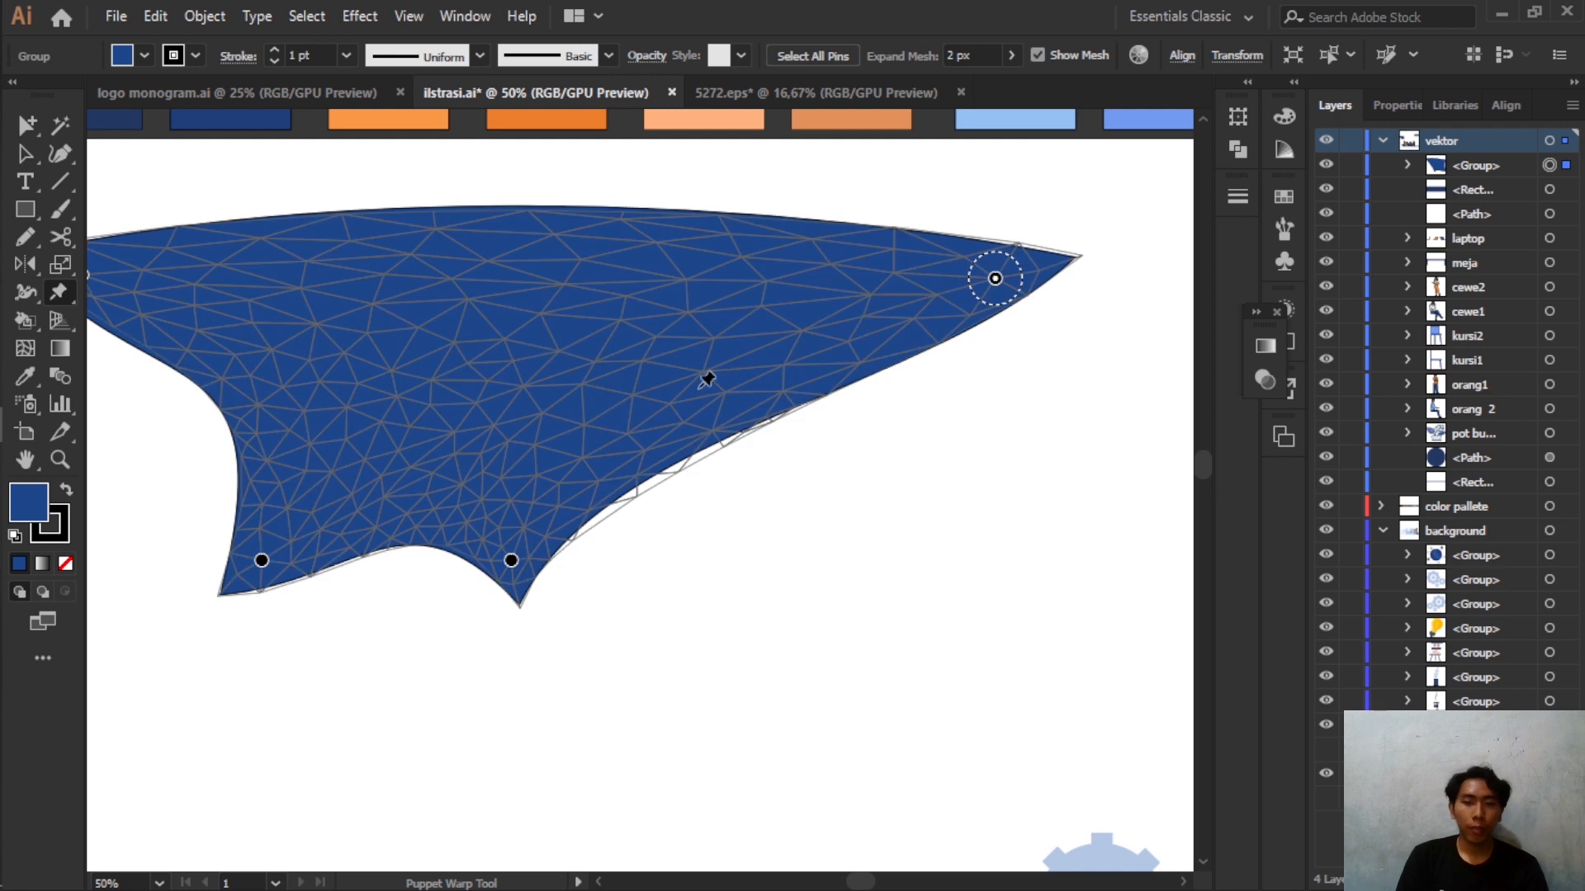
key(ctrl+z)
key(ctrl+z)
key(ctrl+z)
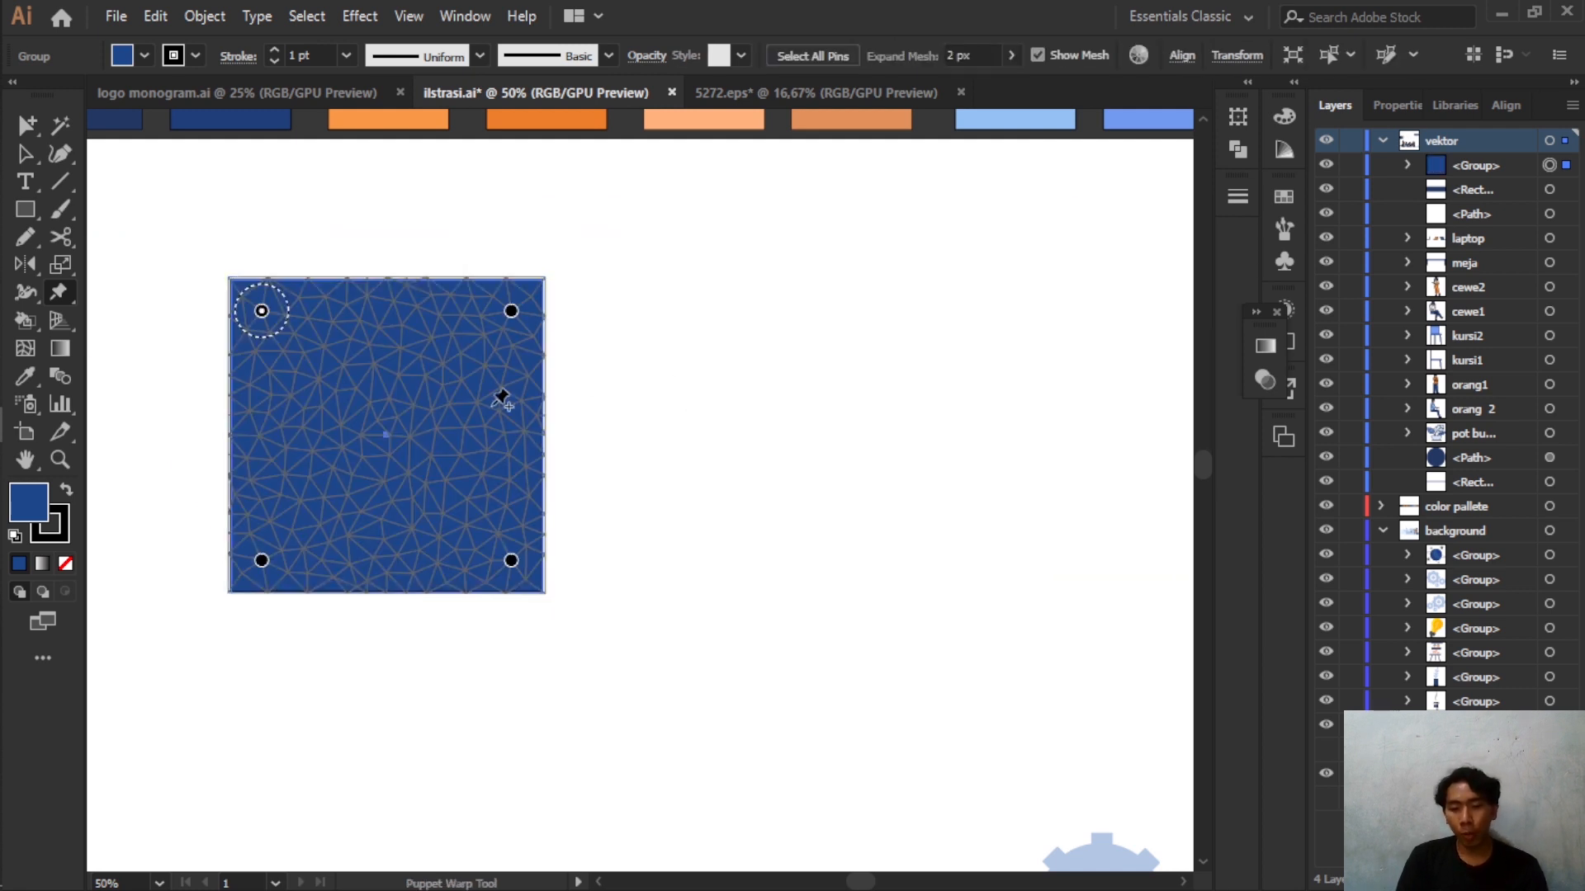
- Try moving the square's upper-right warp pin across to beyond the lower-left corner, and undo the distortion
drag(494, 406, 662, 446)
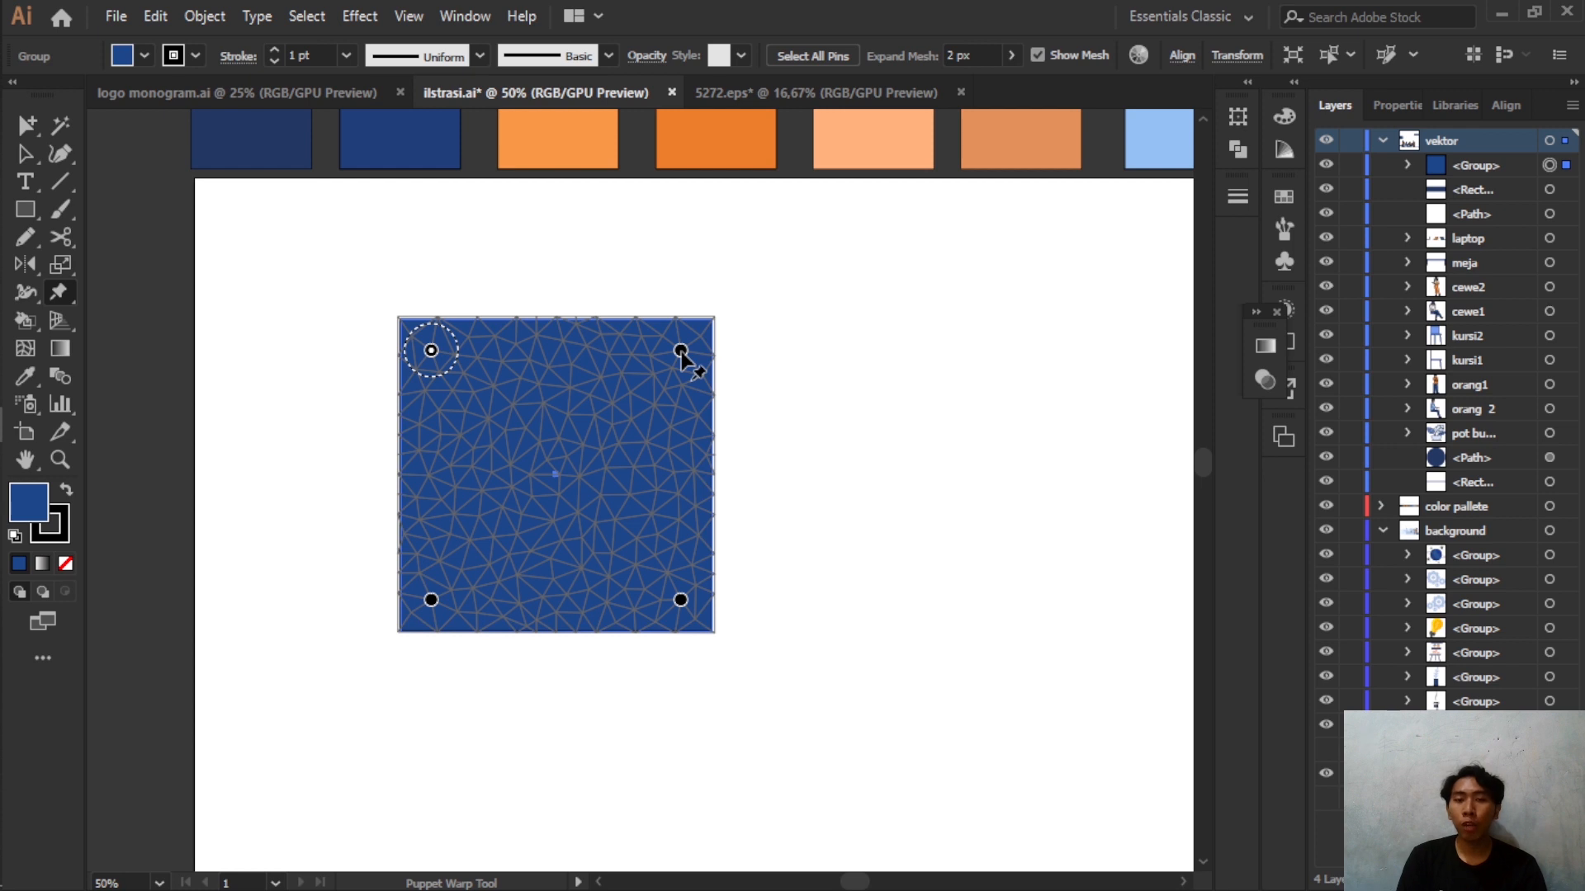
drag(680, 351, 251, 620)
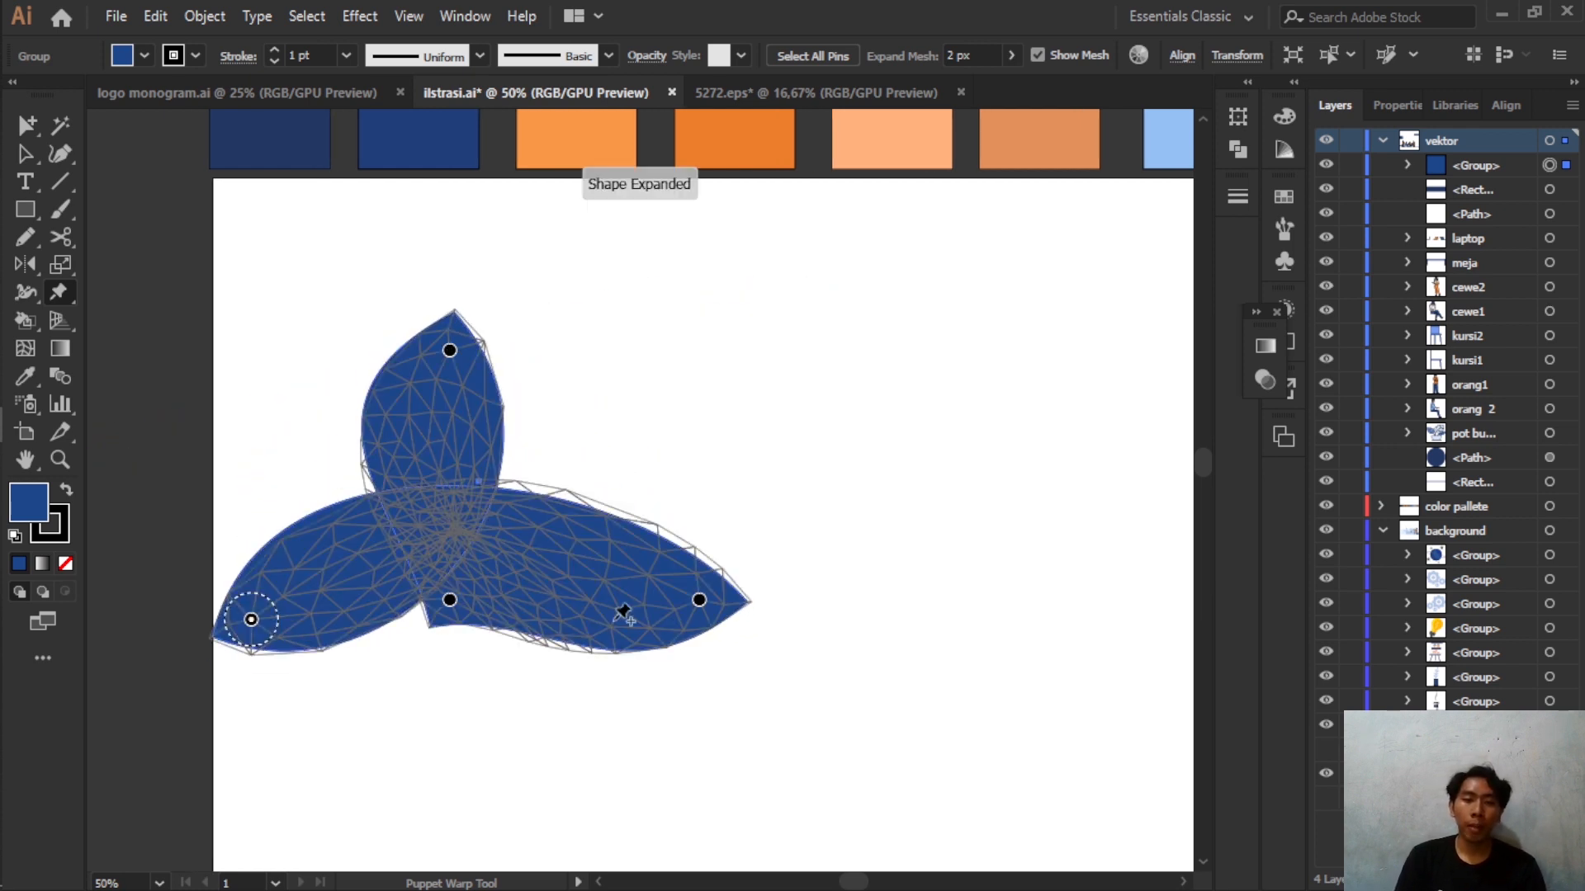
click(700, 601)
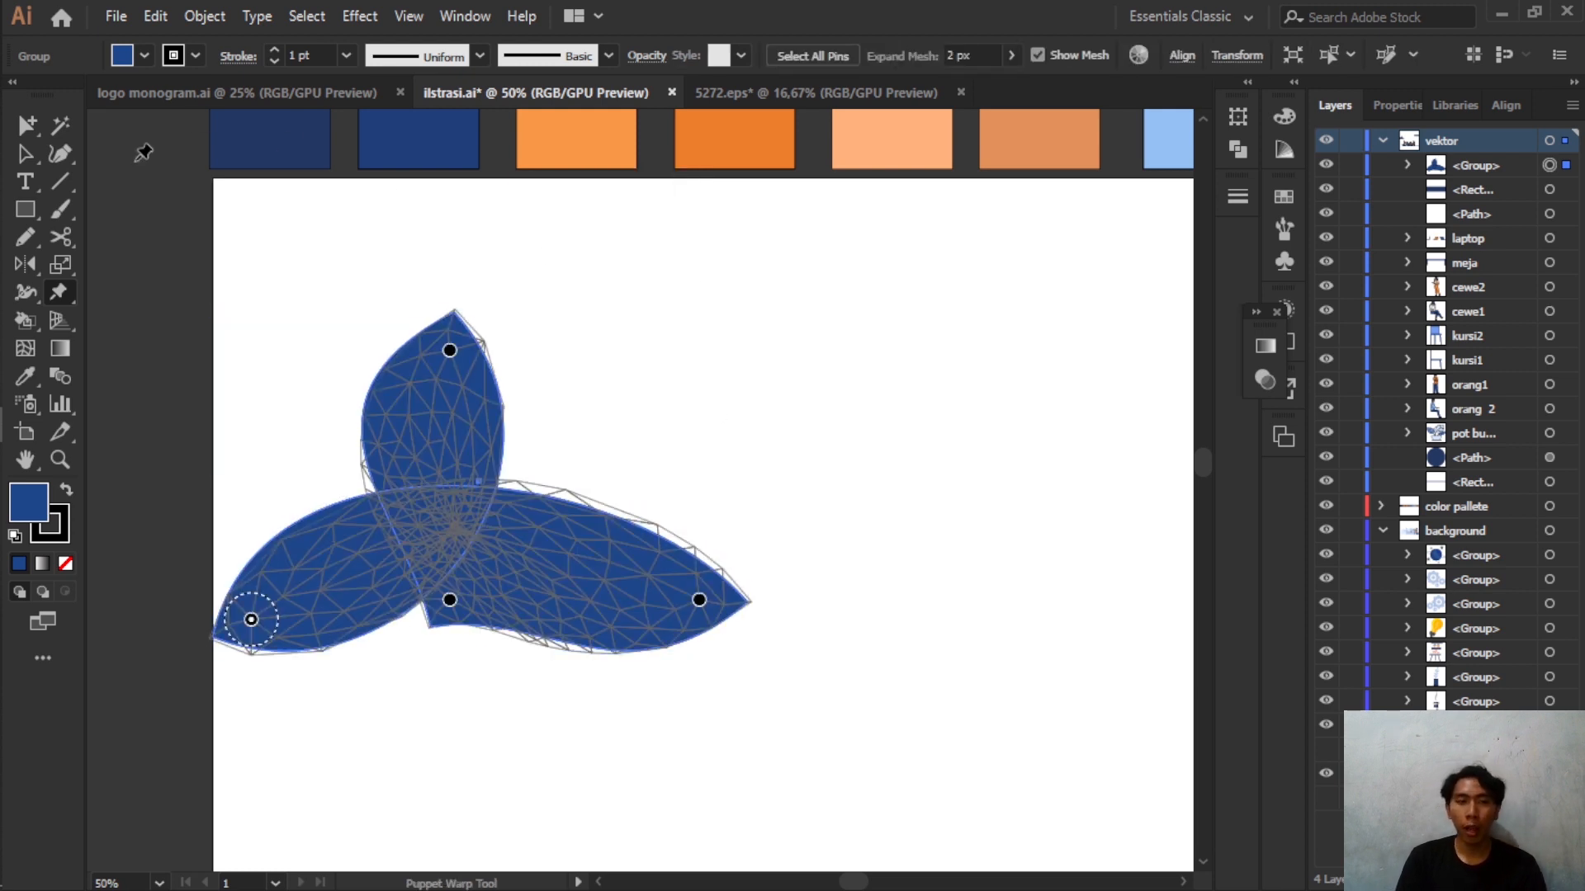
click(450, 351)
click(450, 601)
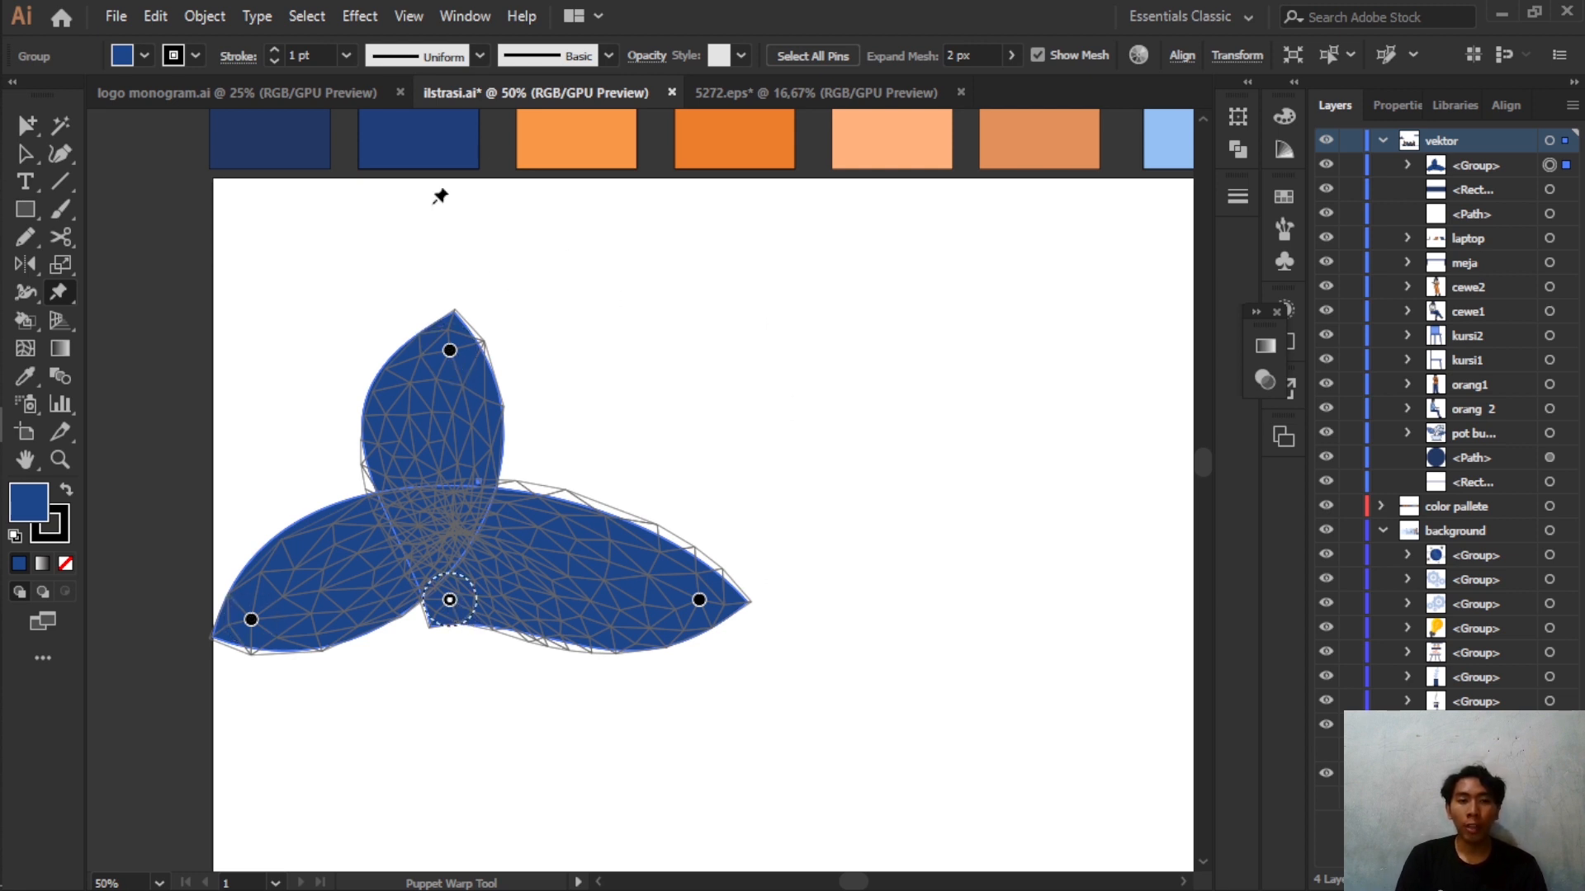
key(ctrl+z)
key(ctrl+z)
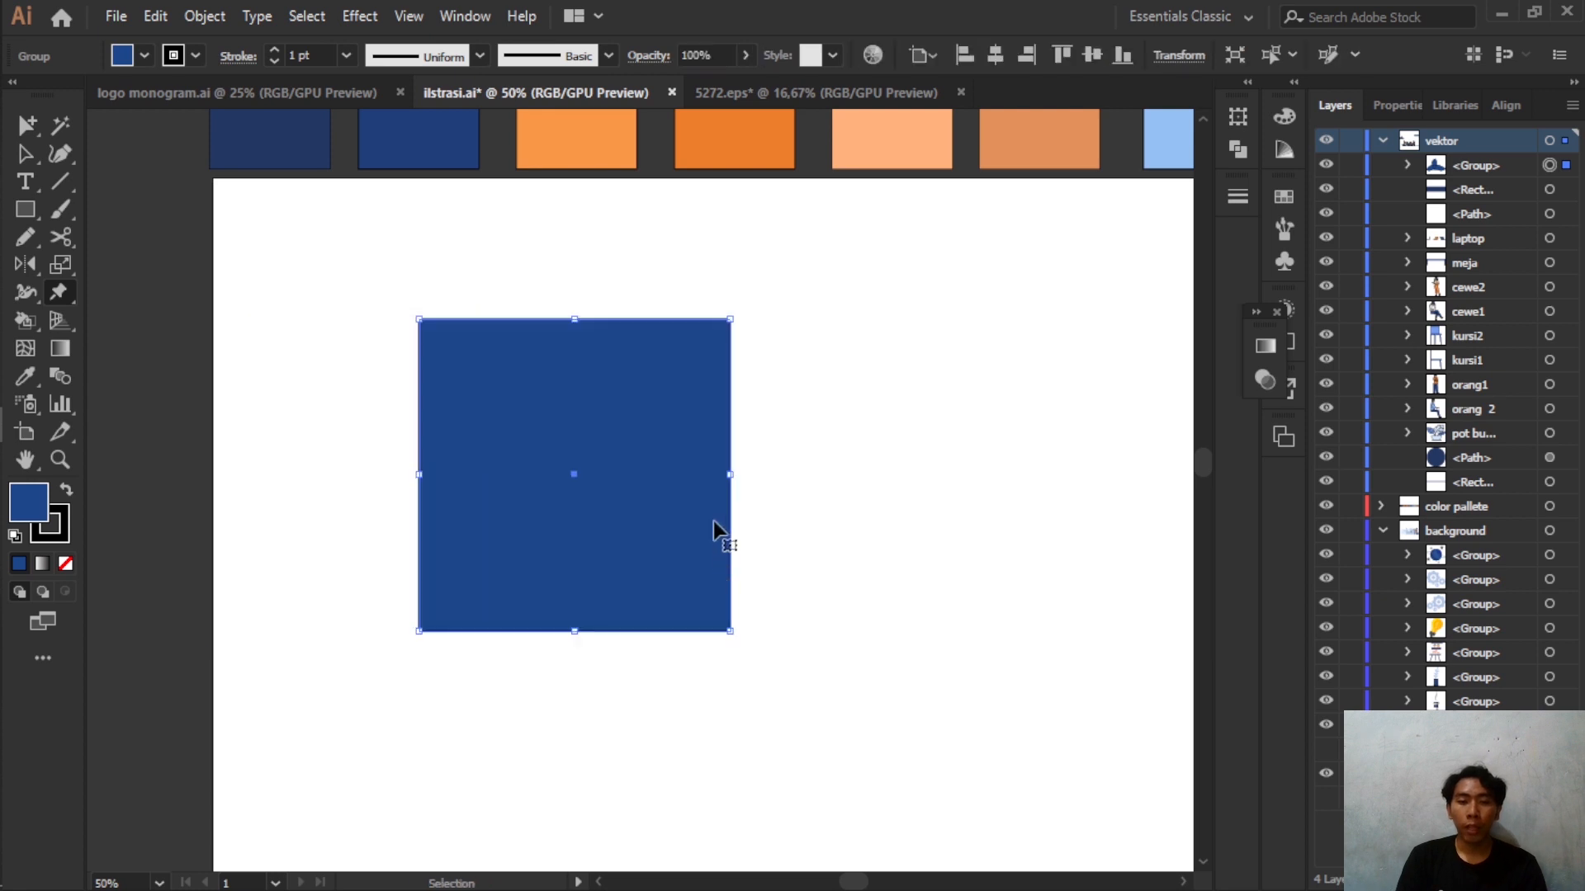
- Rotate the square's upper-right warp pin clockwise to bend that corner downward, and delete the lower-left pin
click(699, 351)
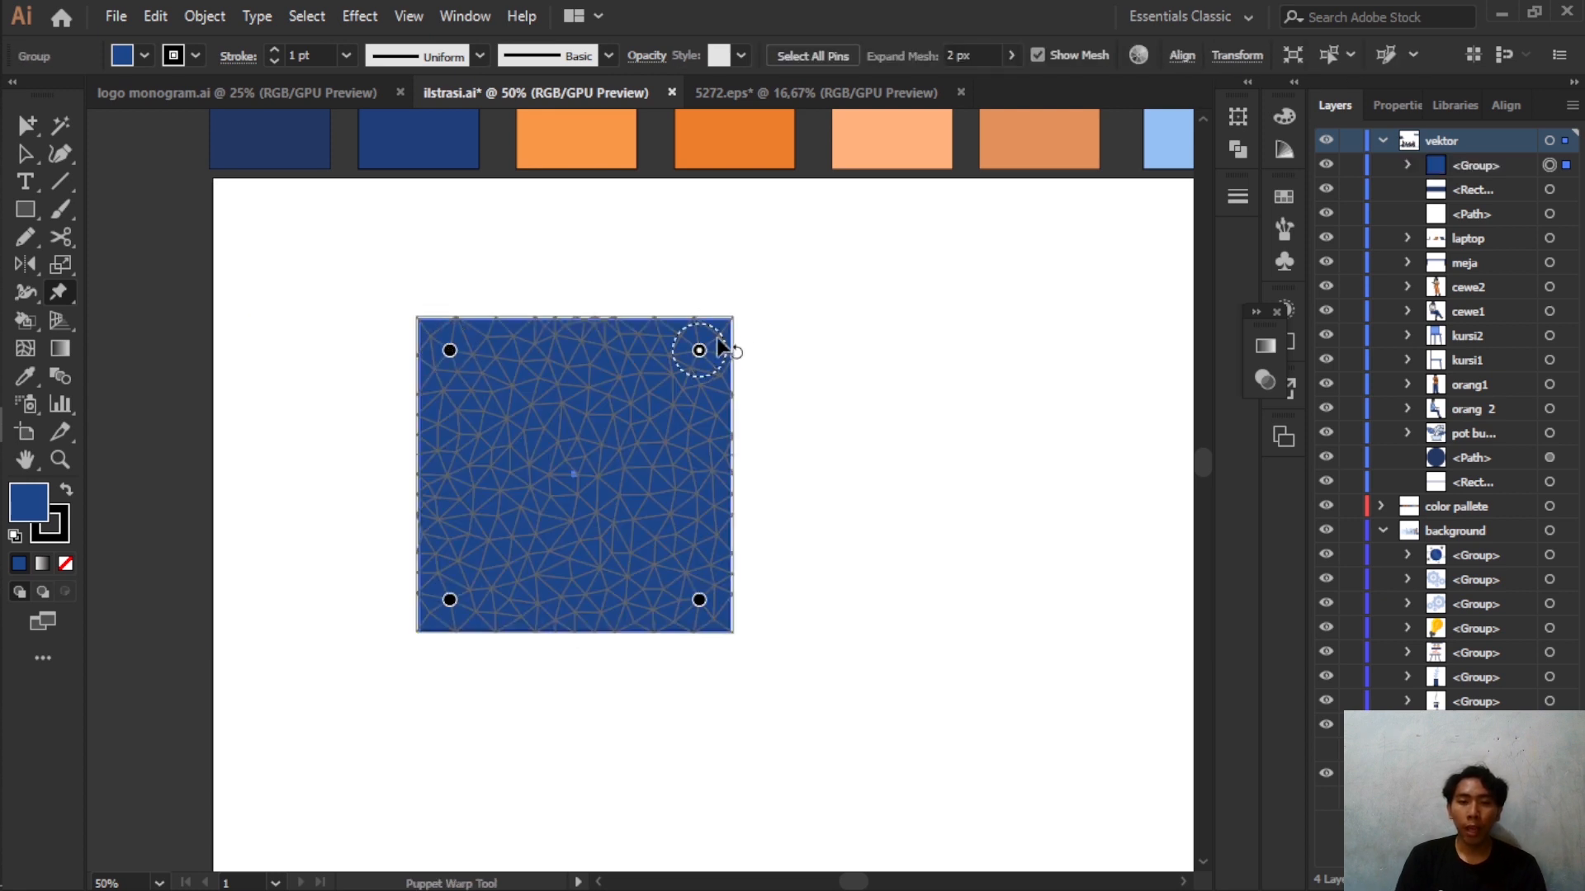
drag(721, 346, 785, 418)
click(699, 600)
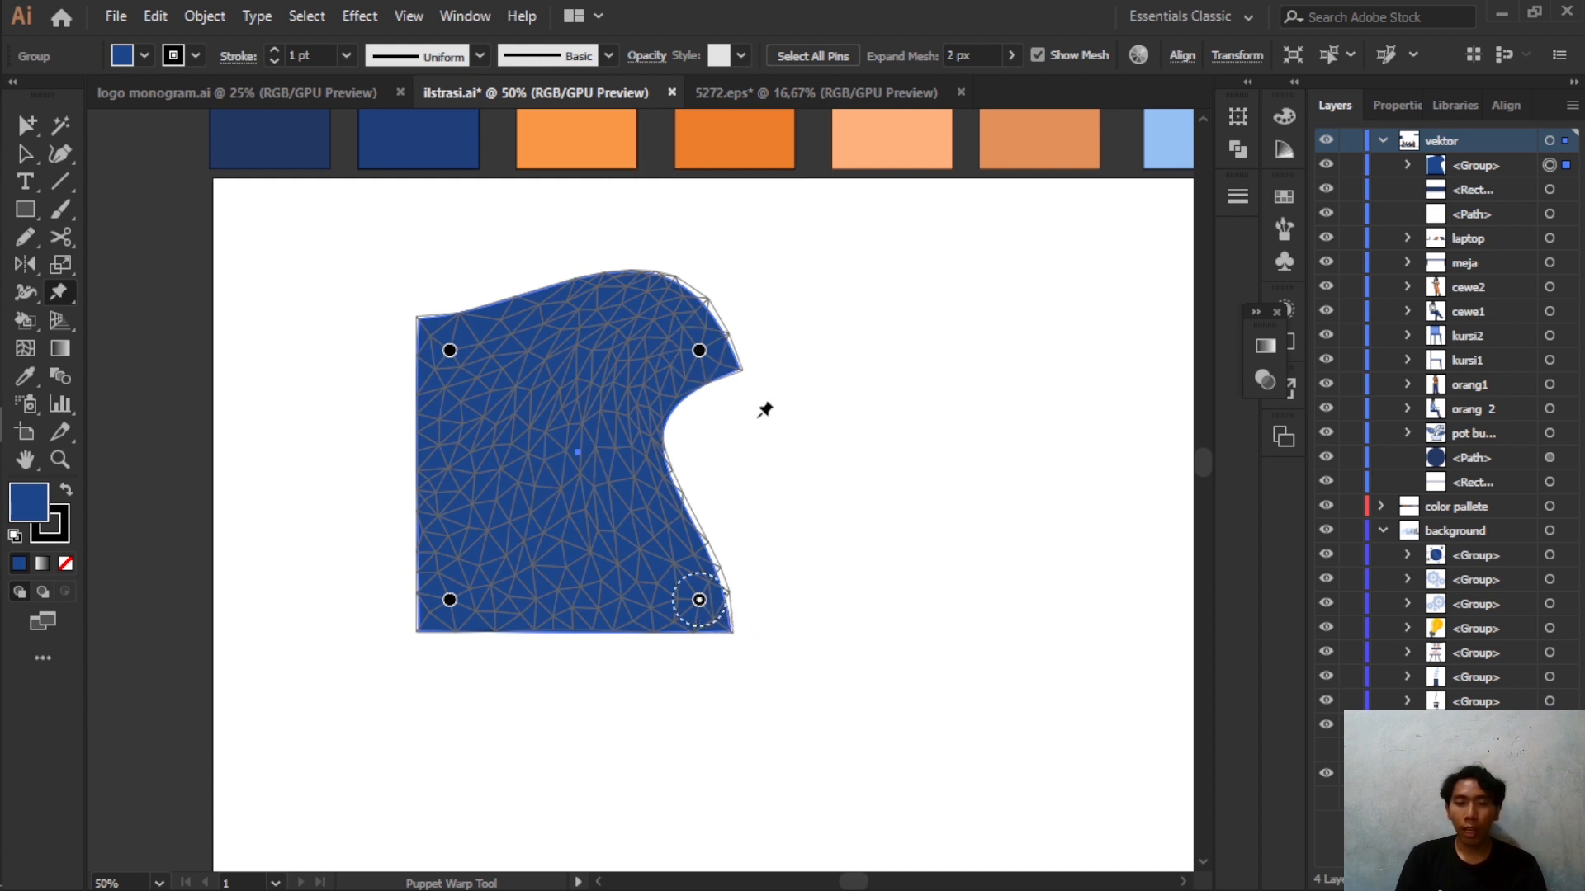
click(449, 600)
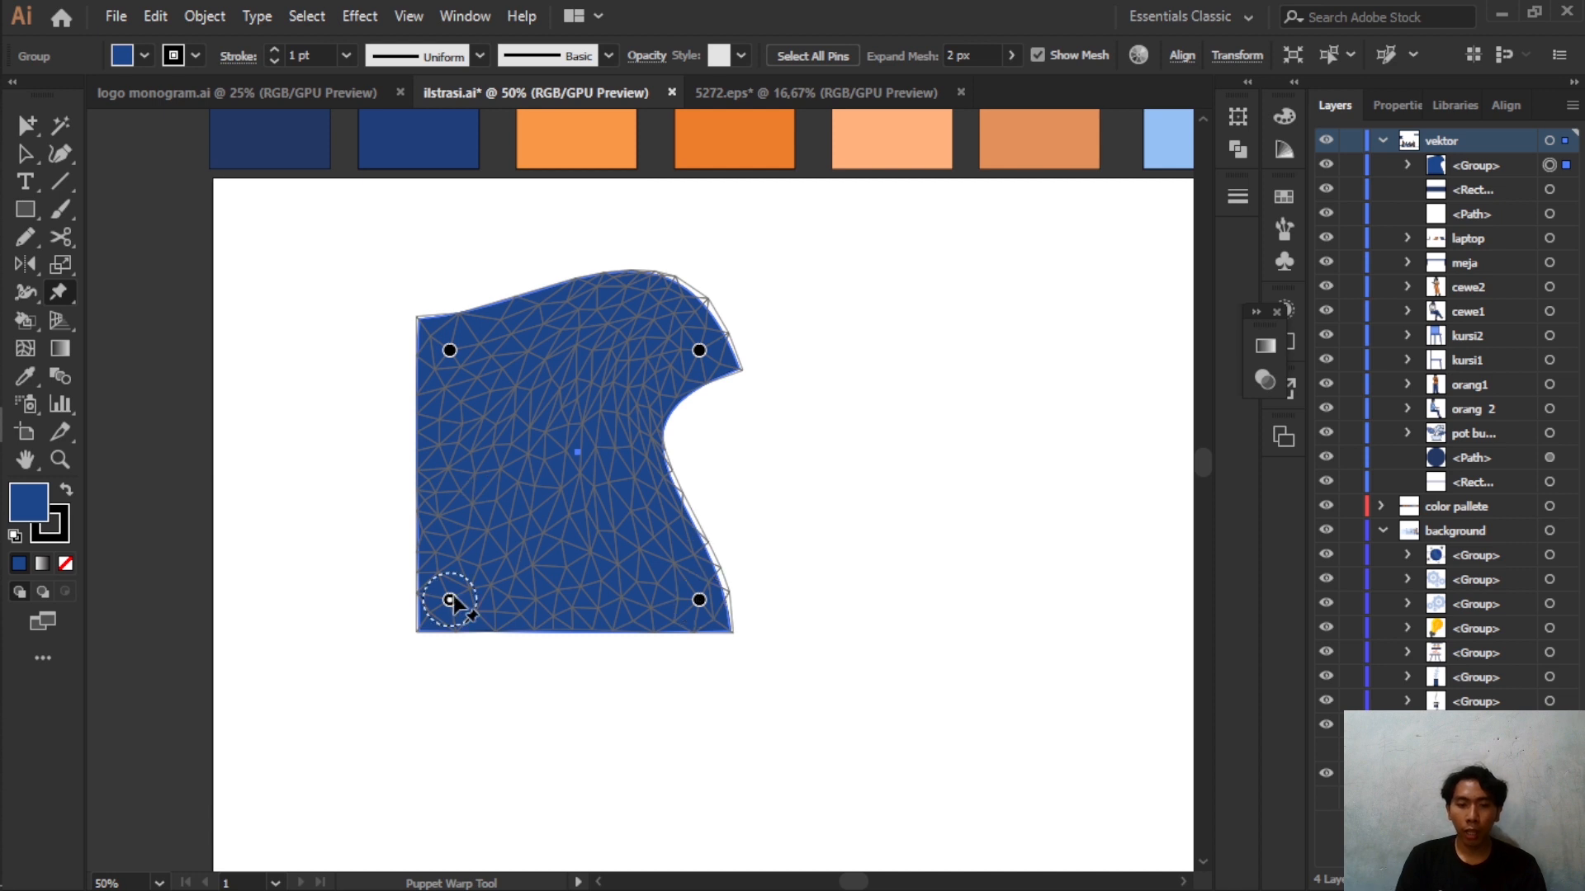
key(Delete)
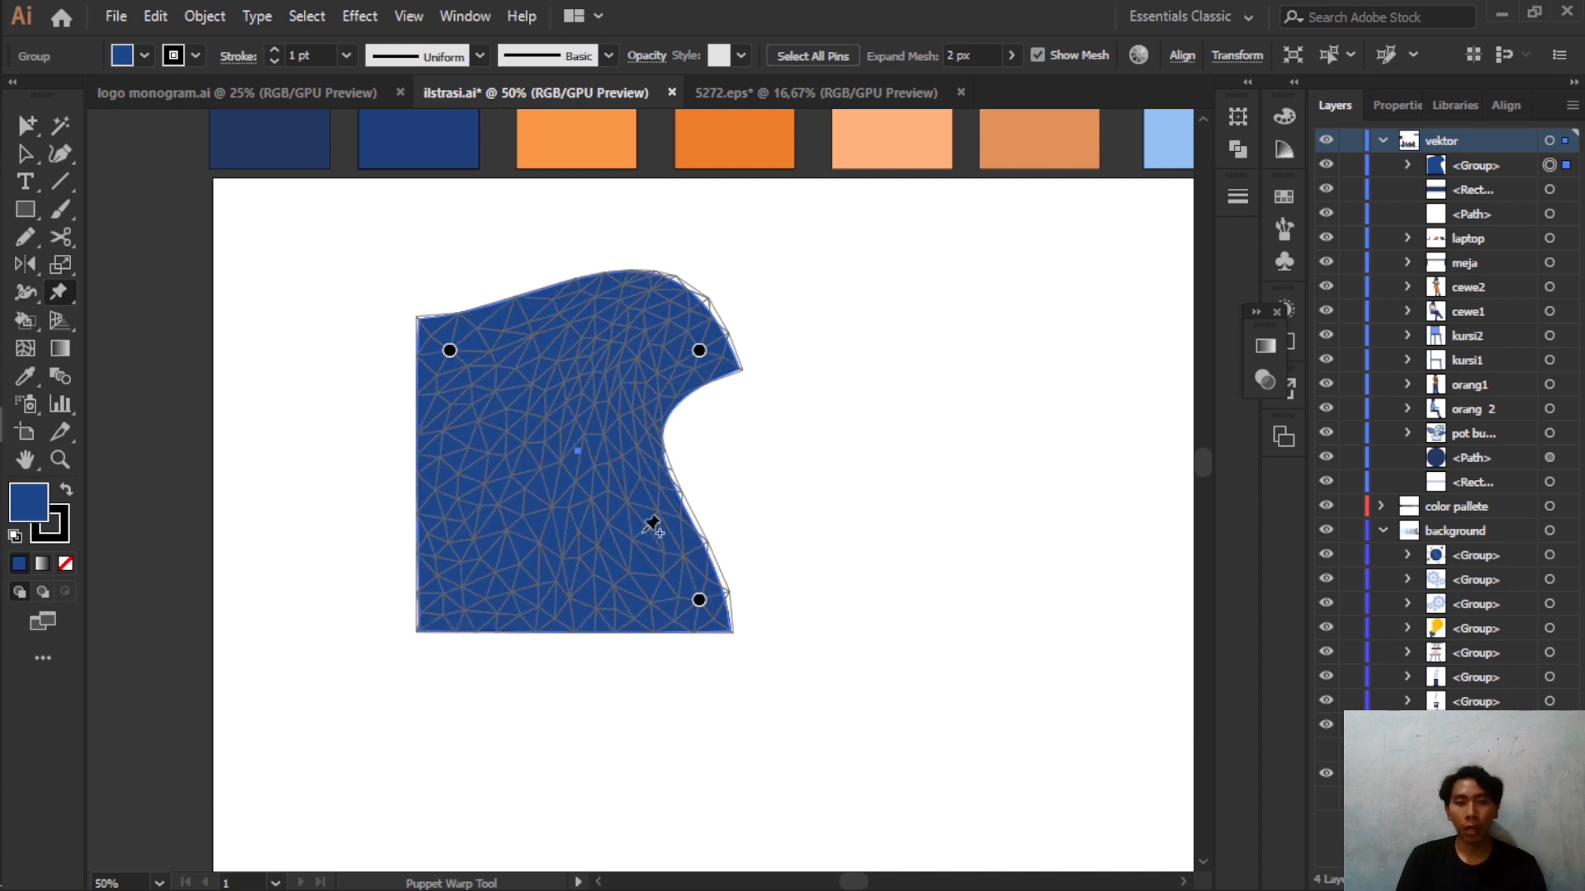
- Try stretching the upper-right pin far outward, first without and then with a lower-left pin, and undo the changes
drag(699, 352, 1091, 351)
key(ctrl+z)
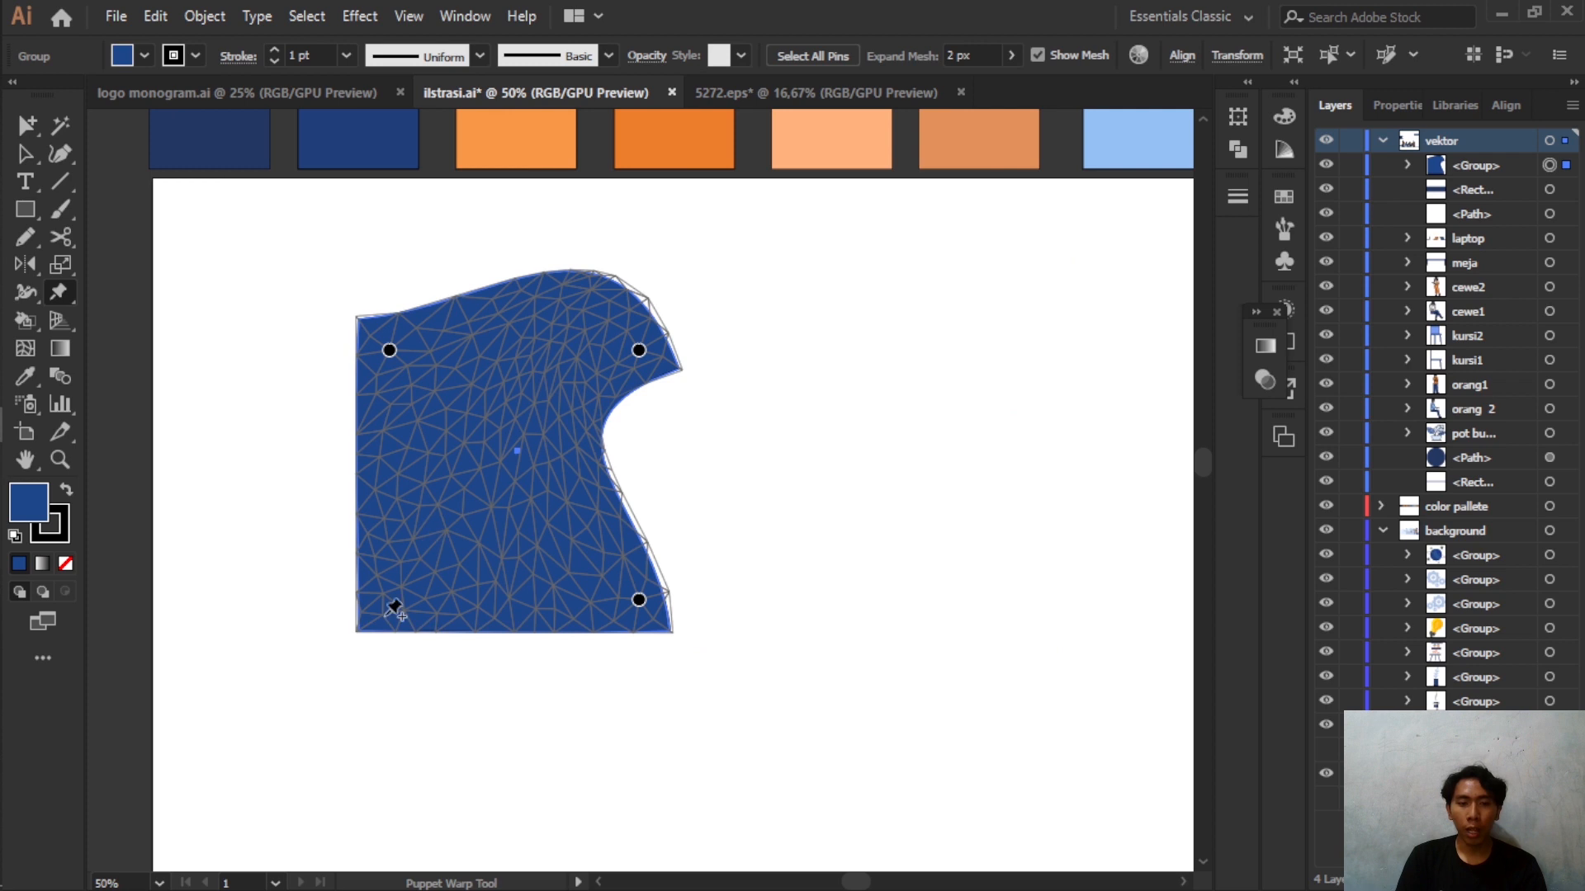
click(389, 598)
drag(639, 351, 975, 350)
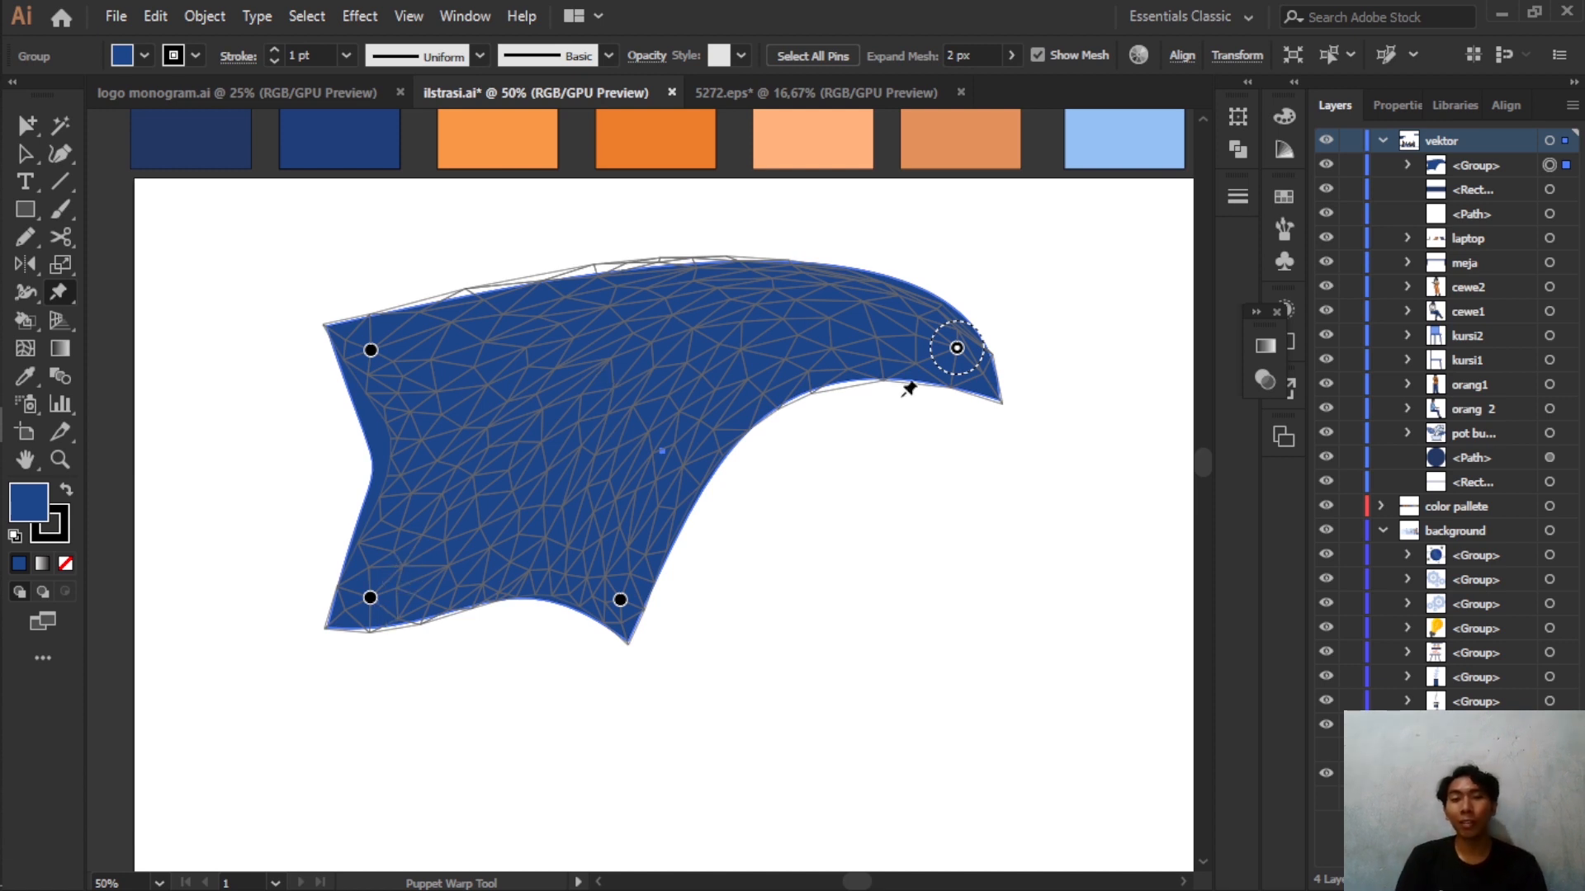
drag(968, 357, 847, 357)
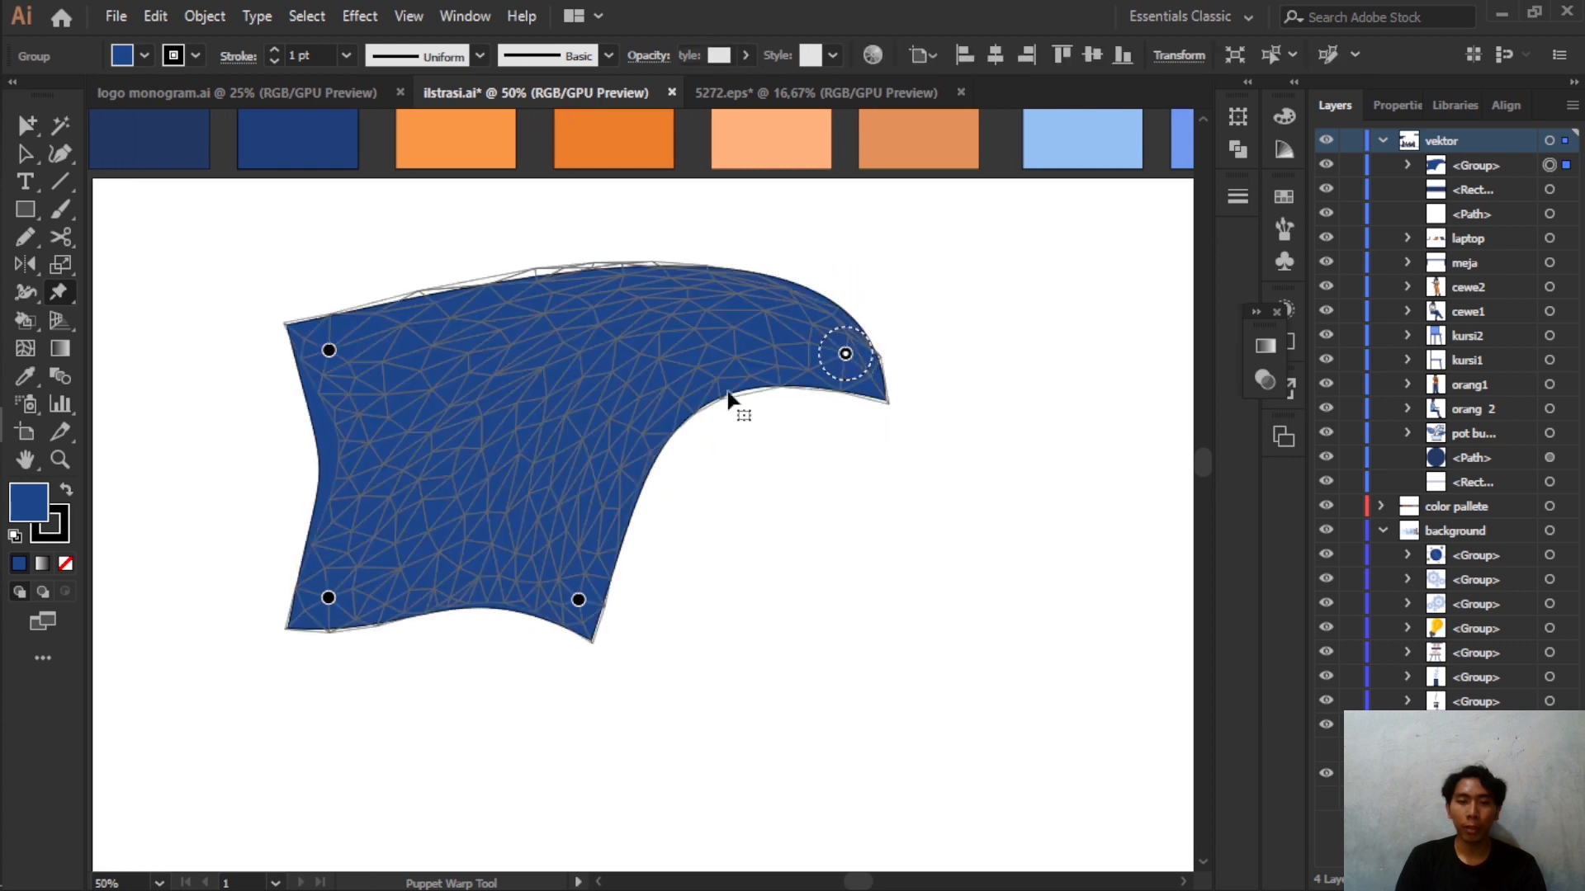
key(ctrl+z)
key(ctrl+z)
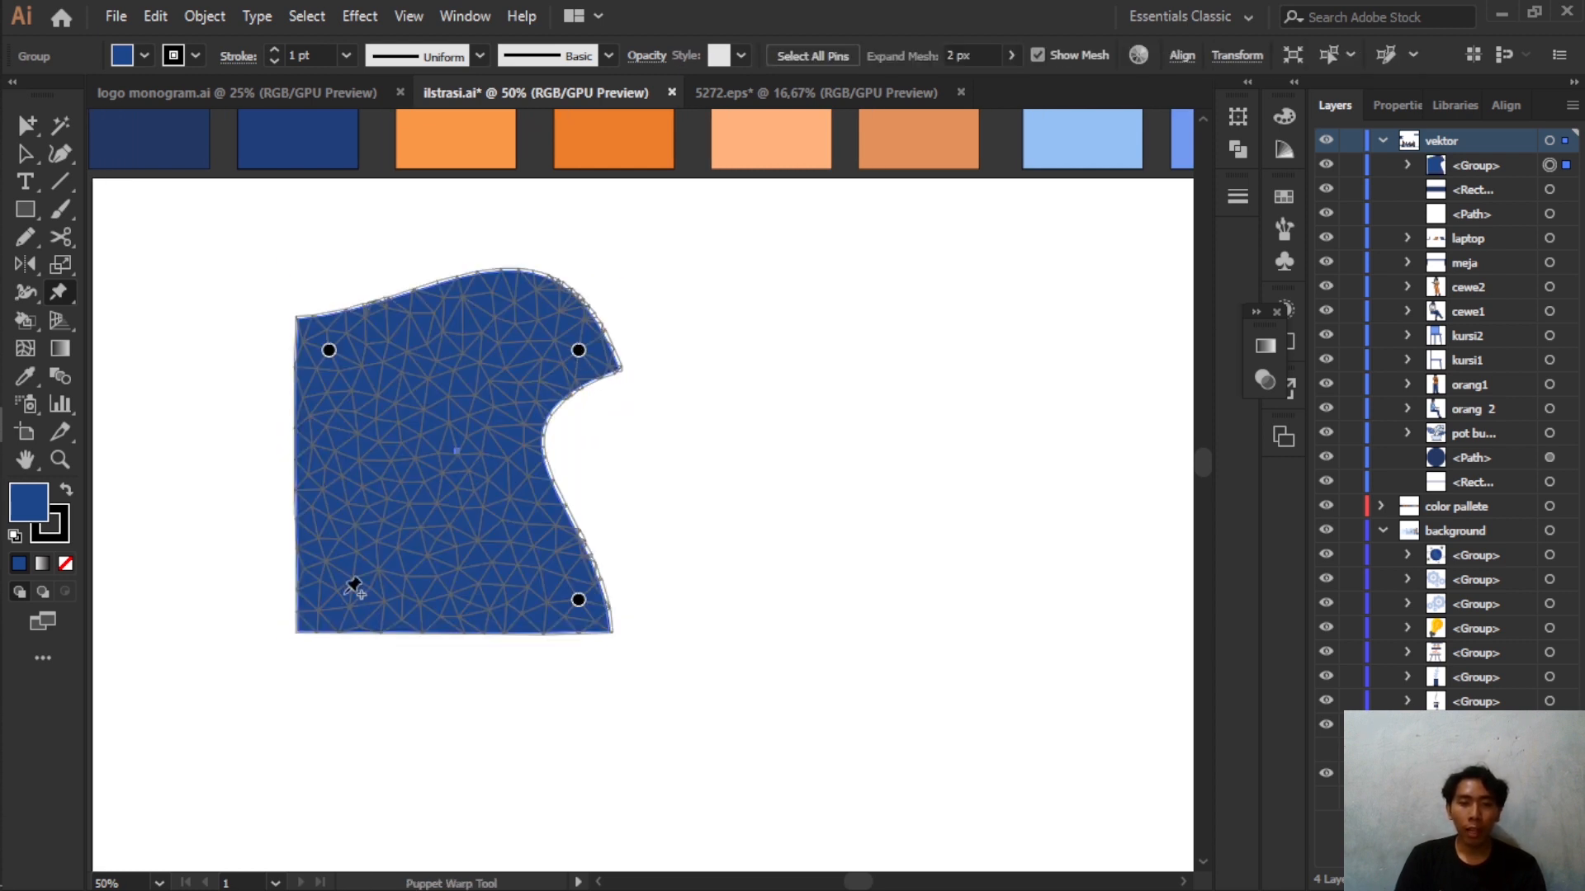
- Add warp pins near the shape's lower-left corner and at its centre
click(316, 612)
click(429, 458)
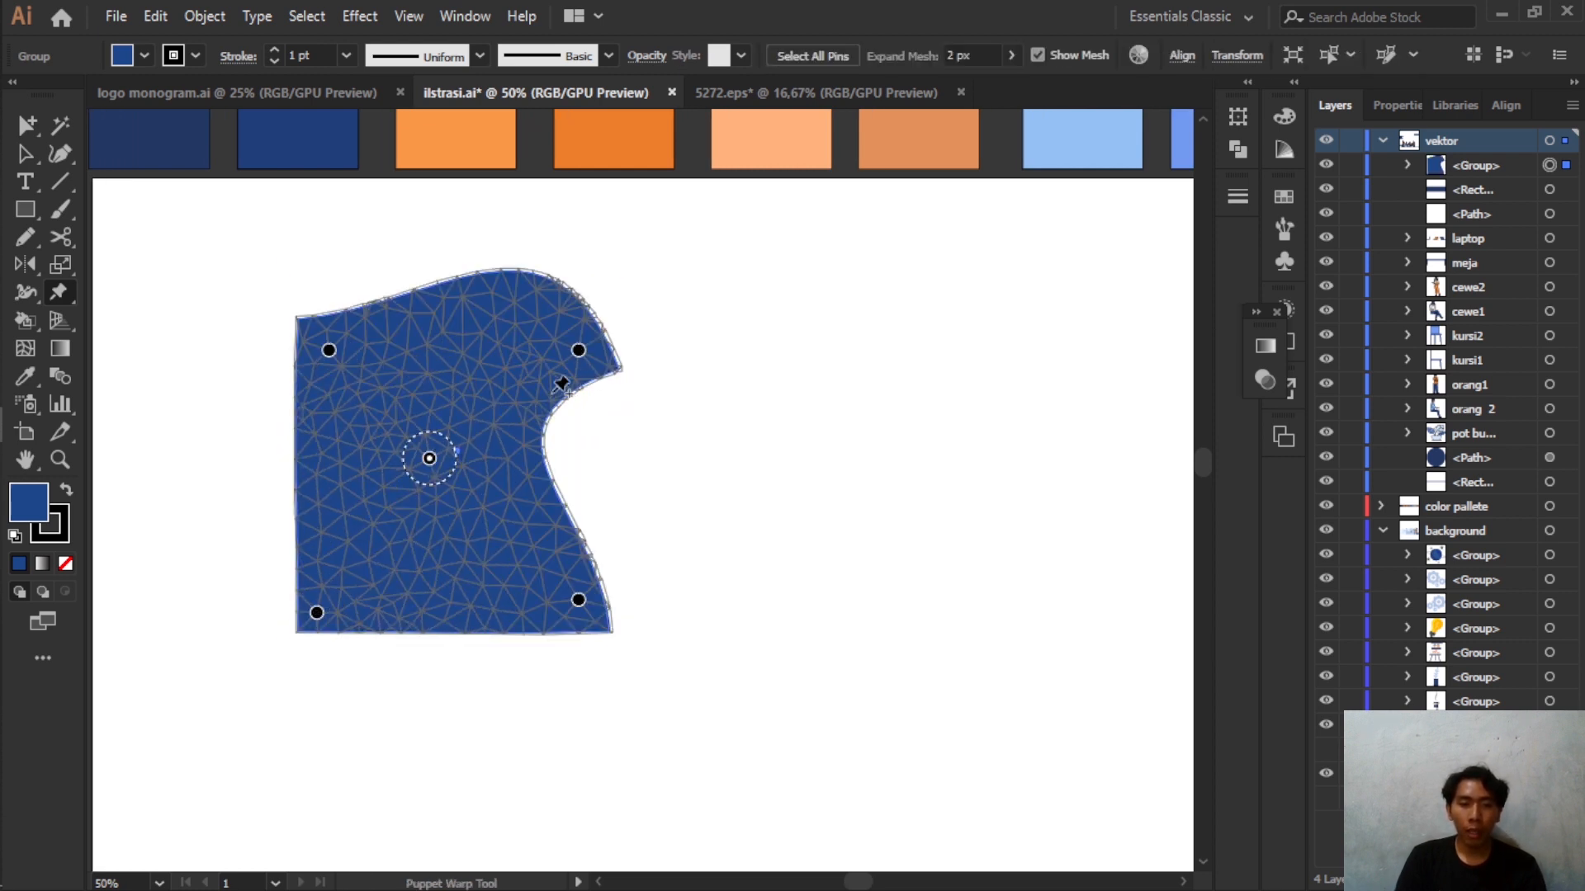
- Try distorting the shape with an extra warp pin near its upper edge, stepping back and forth through the changes
click(484, 312)
drag(484, 312, 467, 507)
key(ctrl+z)
key(ctrl+z)
key(ctrl+z)
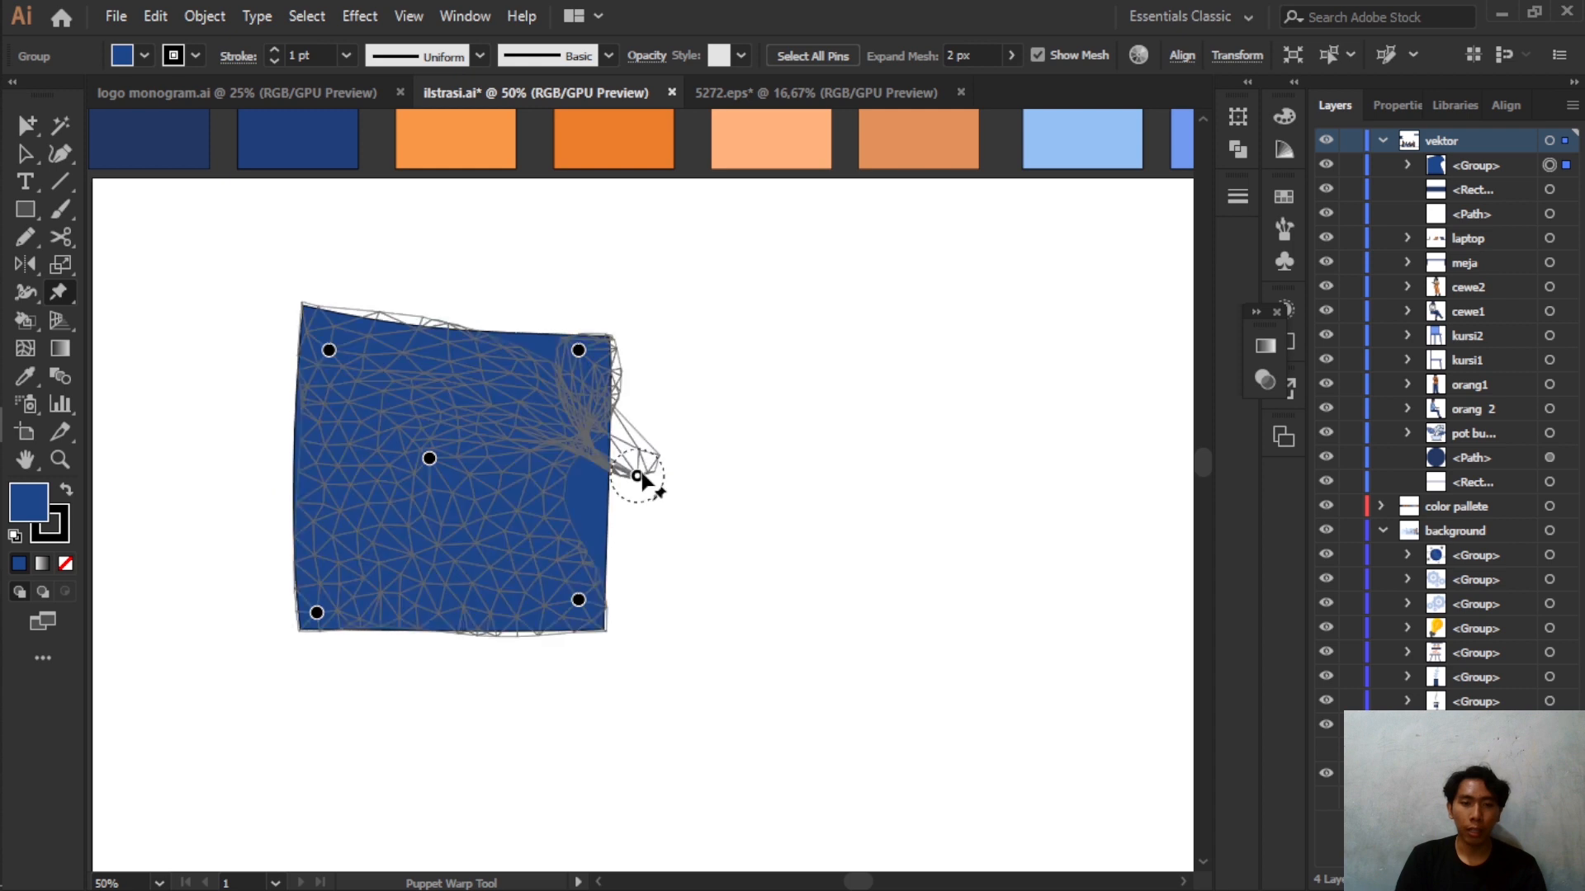
key(ctrl+shift+z)
key(ctrl+z)
key(ctrl+shift+z)
- Add a warp pin on the shape's lower edge and pull it upward to form a notch
click(454, 602)
drag(454, 604, 429, 748)
key(ctrl+z)
key(ctrl+shift+z)
drag(456, 599, 476, 524)
- Add a warp pin near the shape's left edge, pull it outward to bulge the side, and deselect the shape
click(364, 471)
drag(364, 470, 304, 477)
key(v)
click(764, 424)
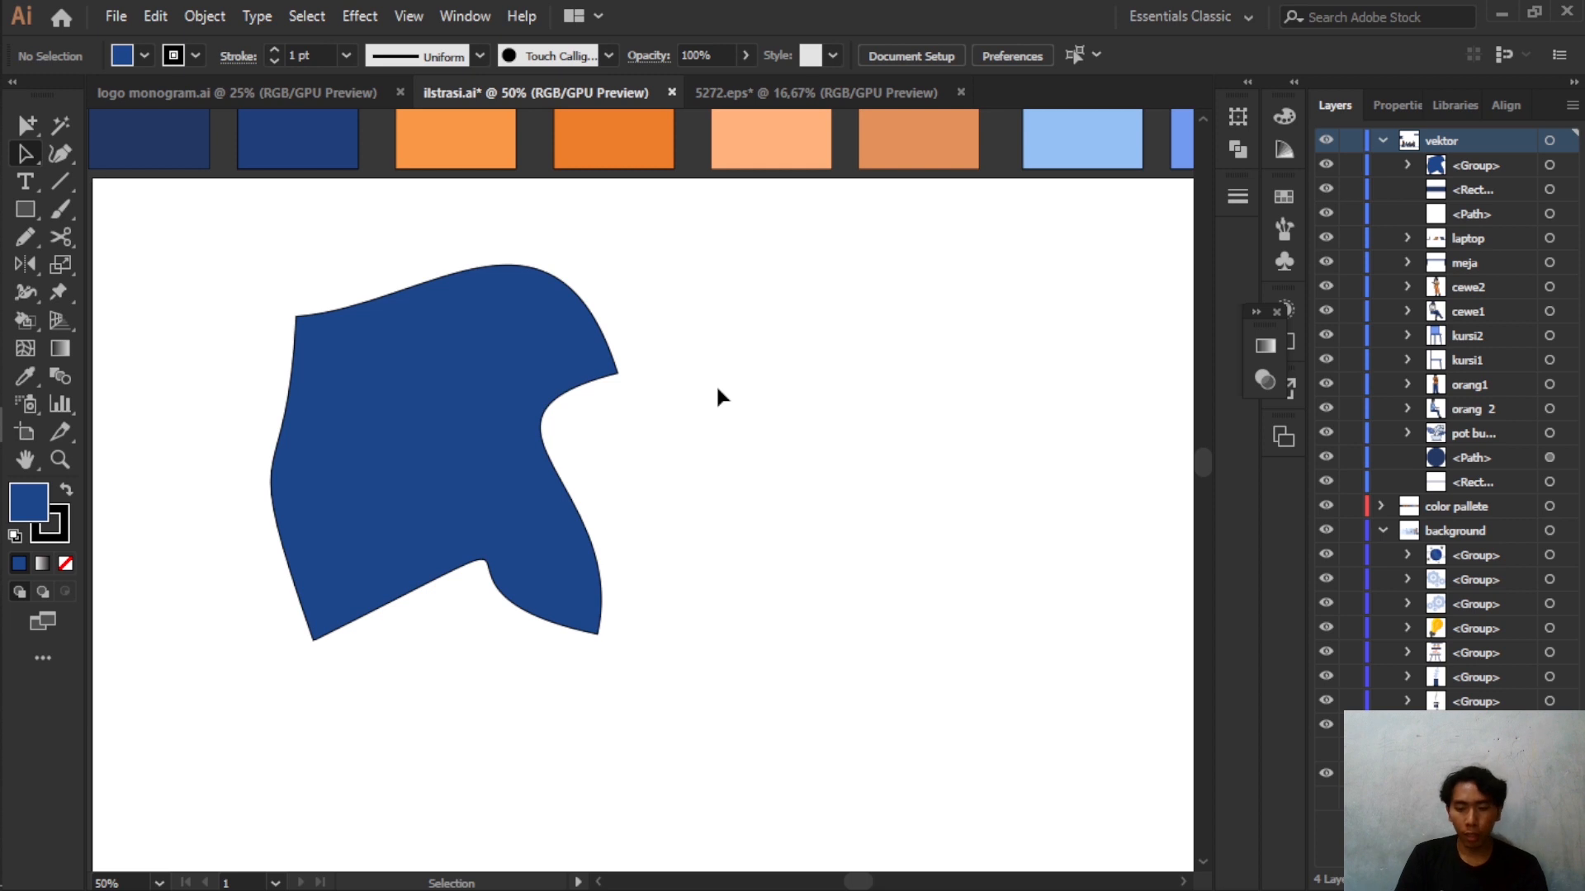
- Try pulling the blue shape's upper-left warp pin outward with Puppet Warp, and undo the distortion
scroll(715, 386, down, 1)
click(528, 453)
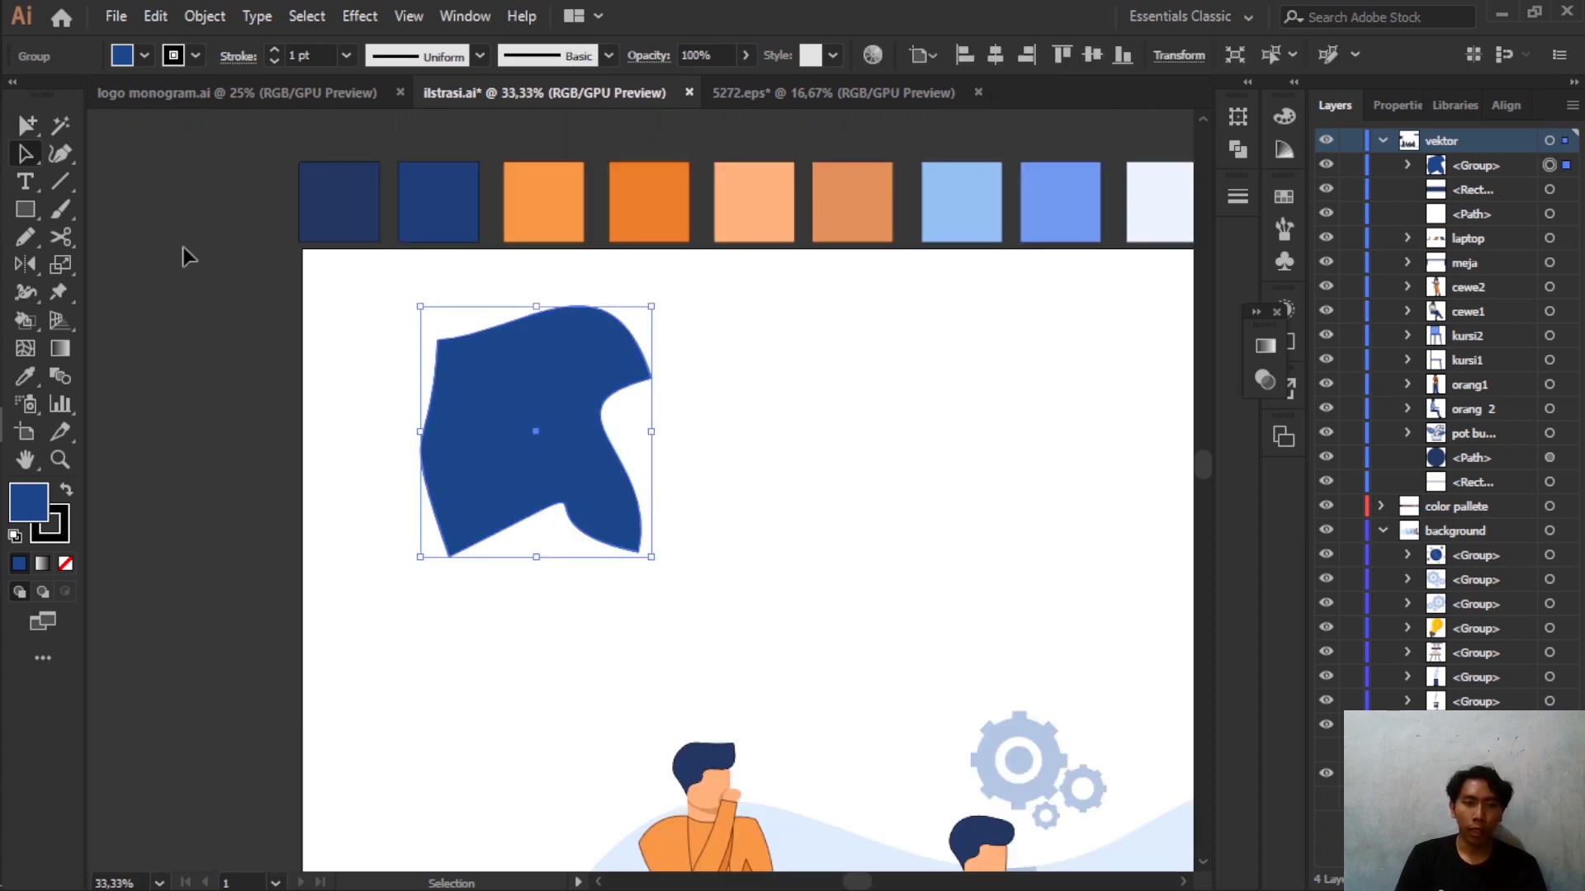
click(57, 290)
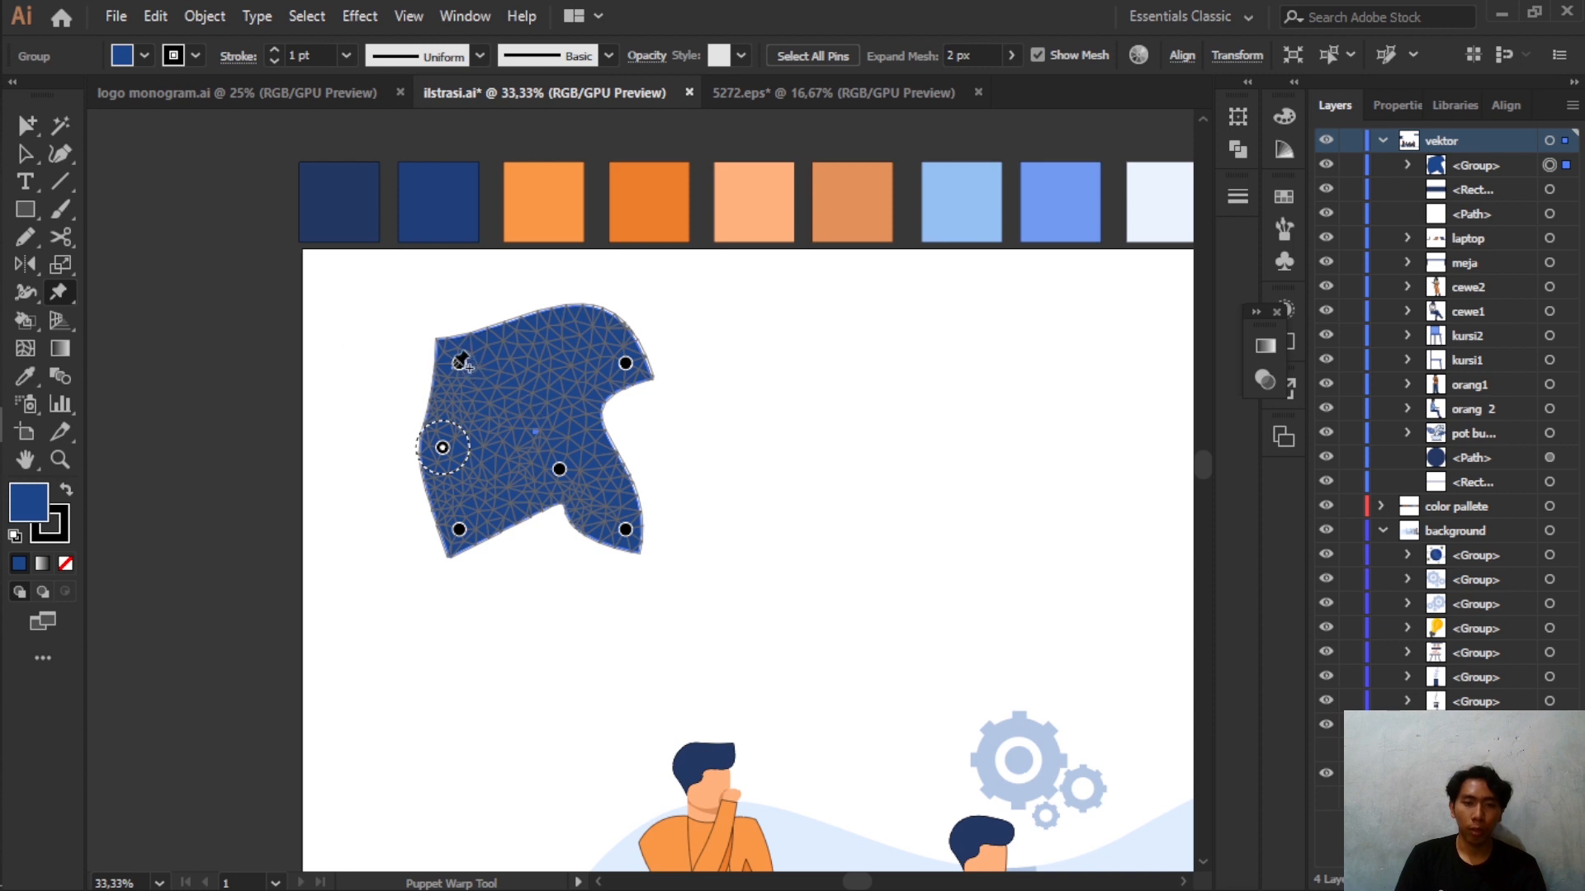
key(v)
drag(459, 363, 353, 325)
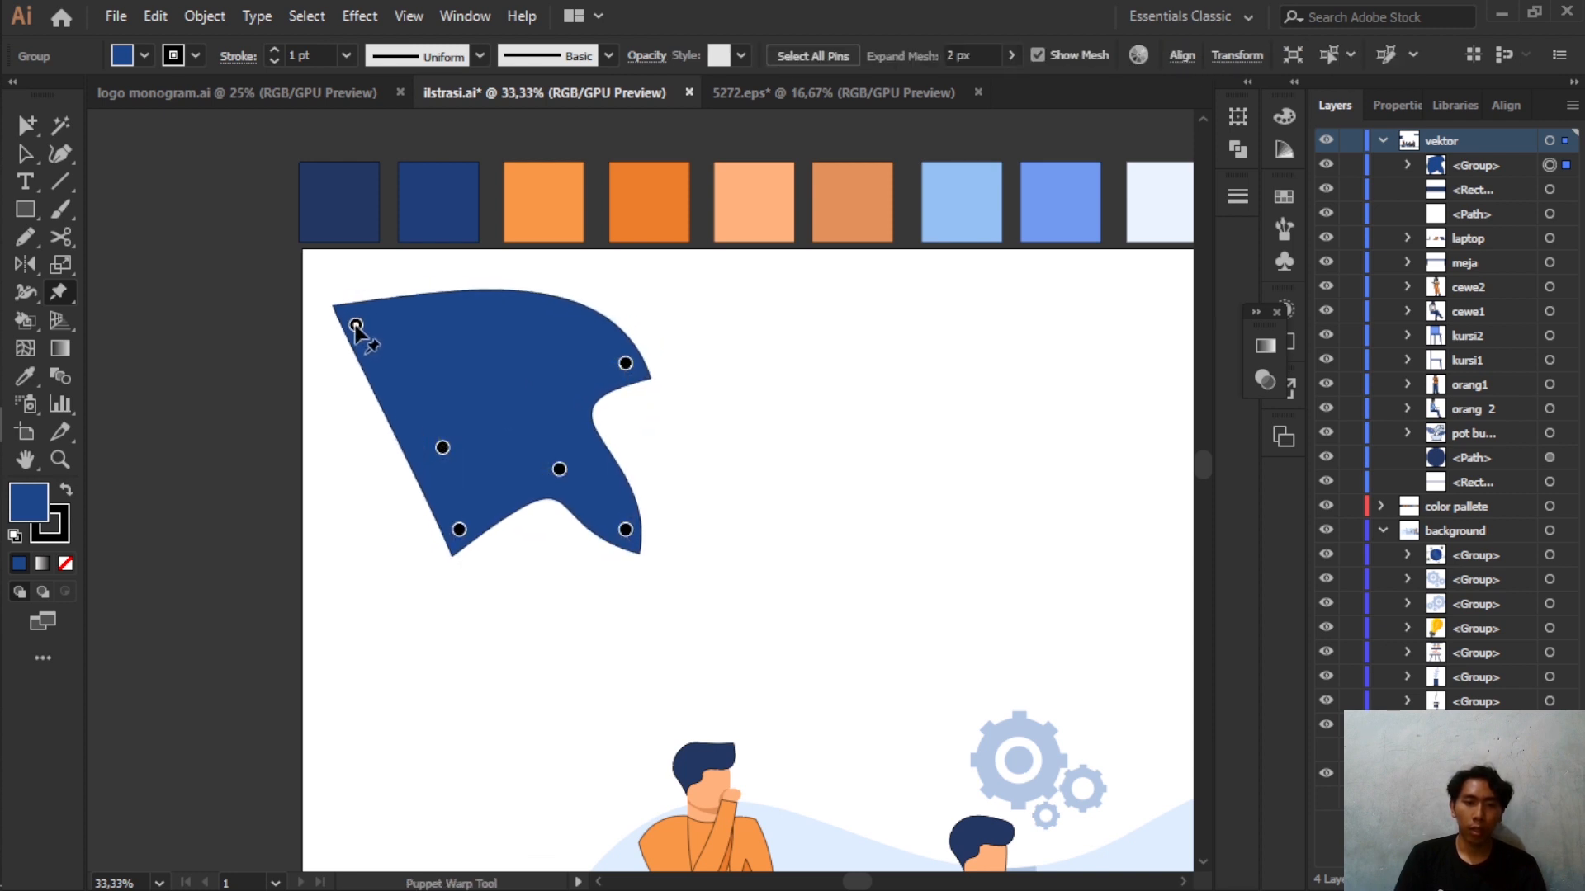
key(ctrl+z)
key(a)
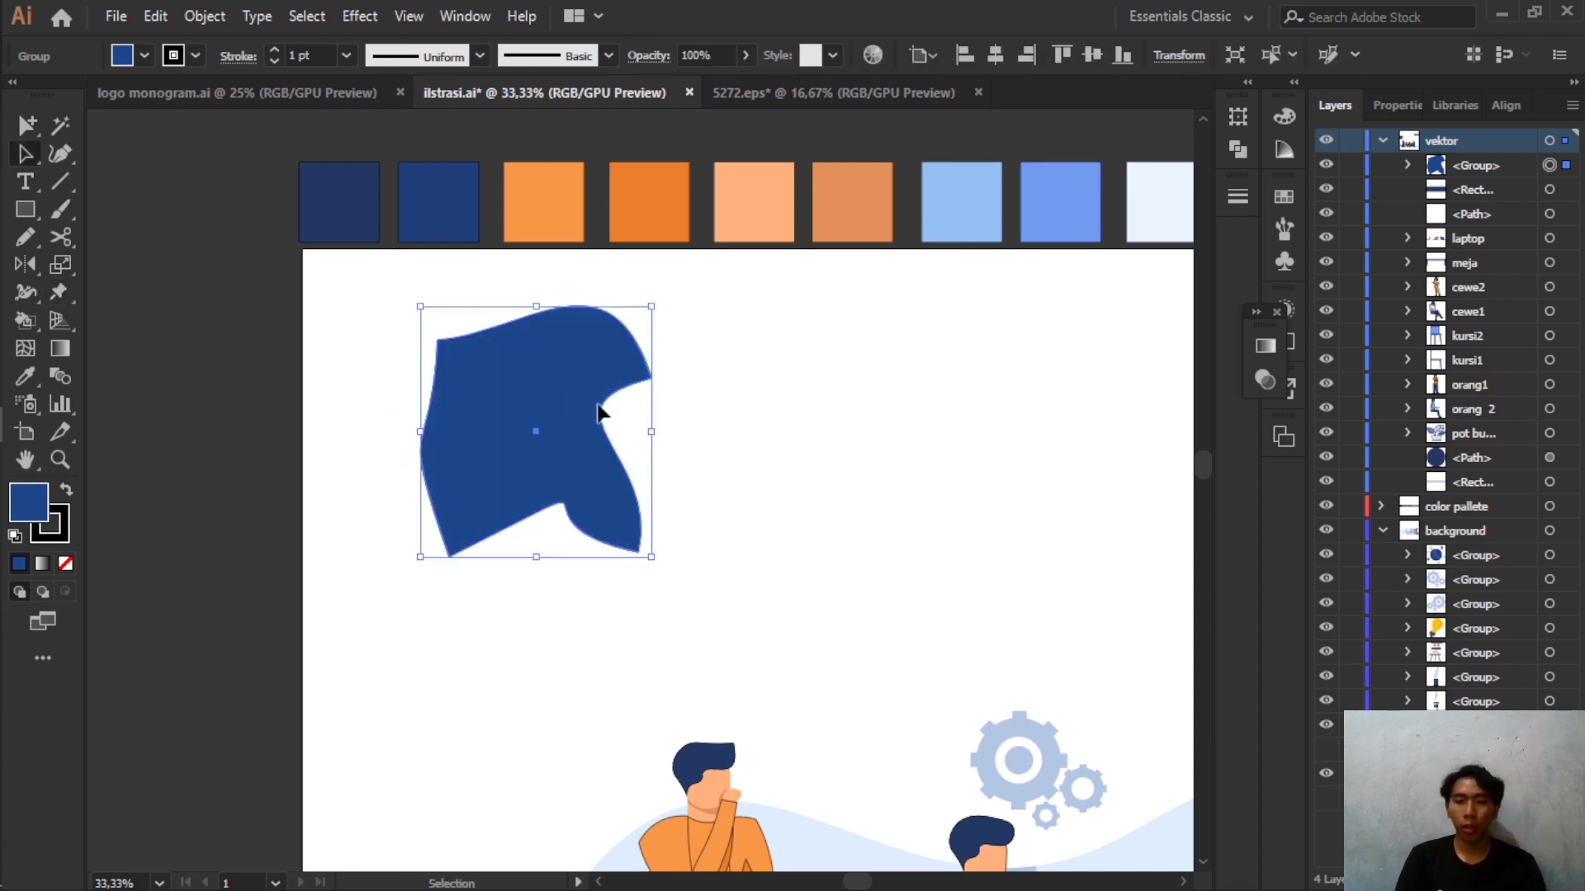
- Delete the warped blue shape from above the office meeting illustration
key(Delete)
drag(739, 374, 584, 137)
scroll(614, 191, down, 4)
drag(676, 195, 748, 254)
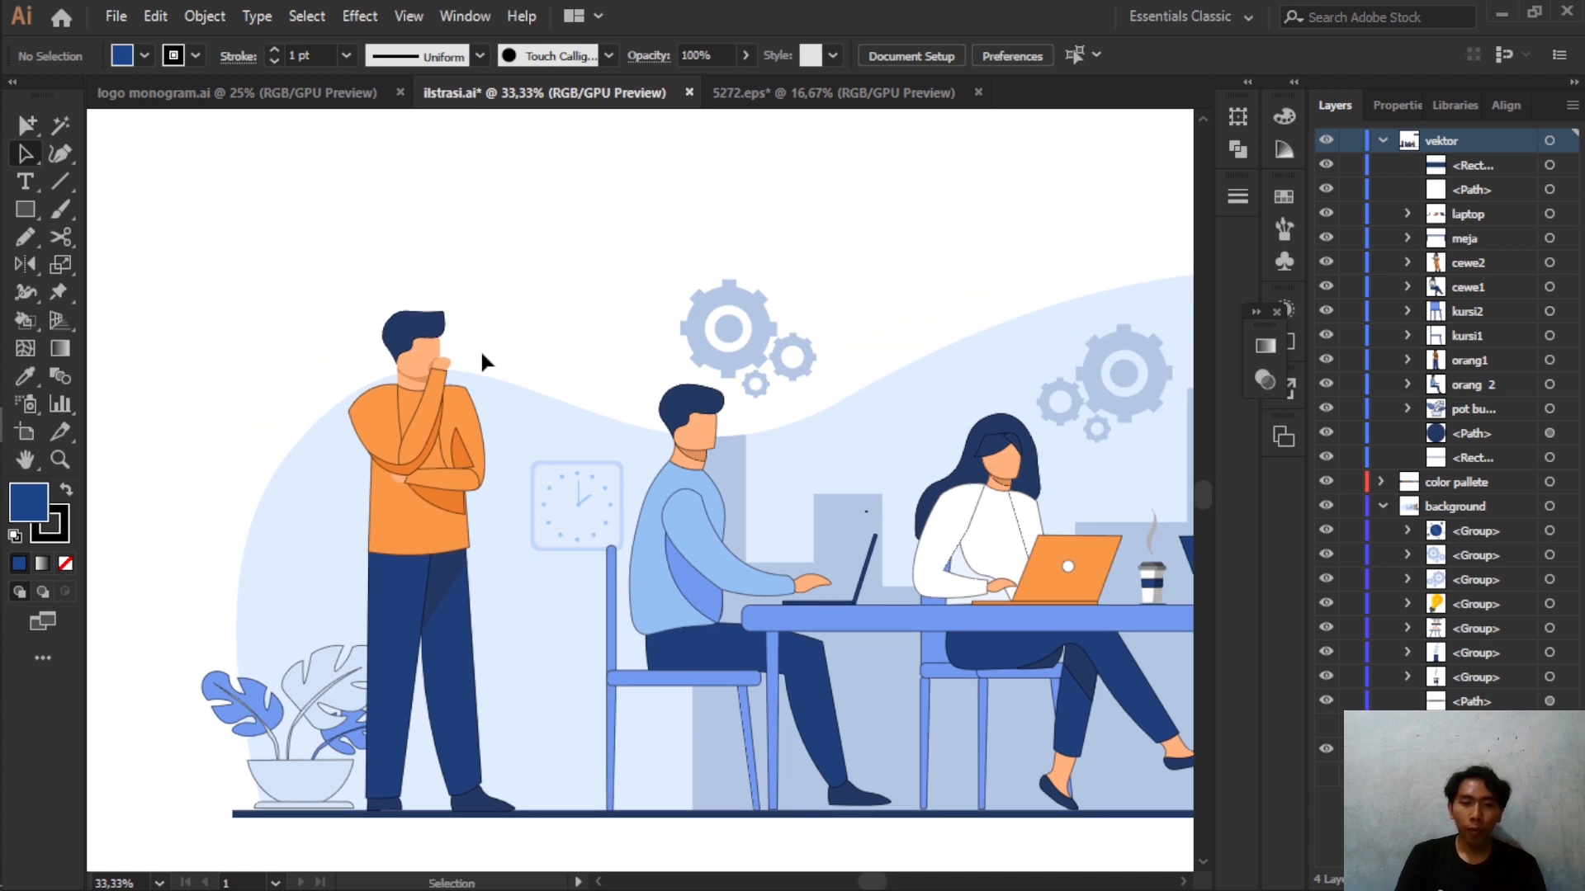
- Select and deselect the standing man in the orange sweater to examine how his figure is grouped
click(398, 434)
scroll(372, 386, up, 2)
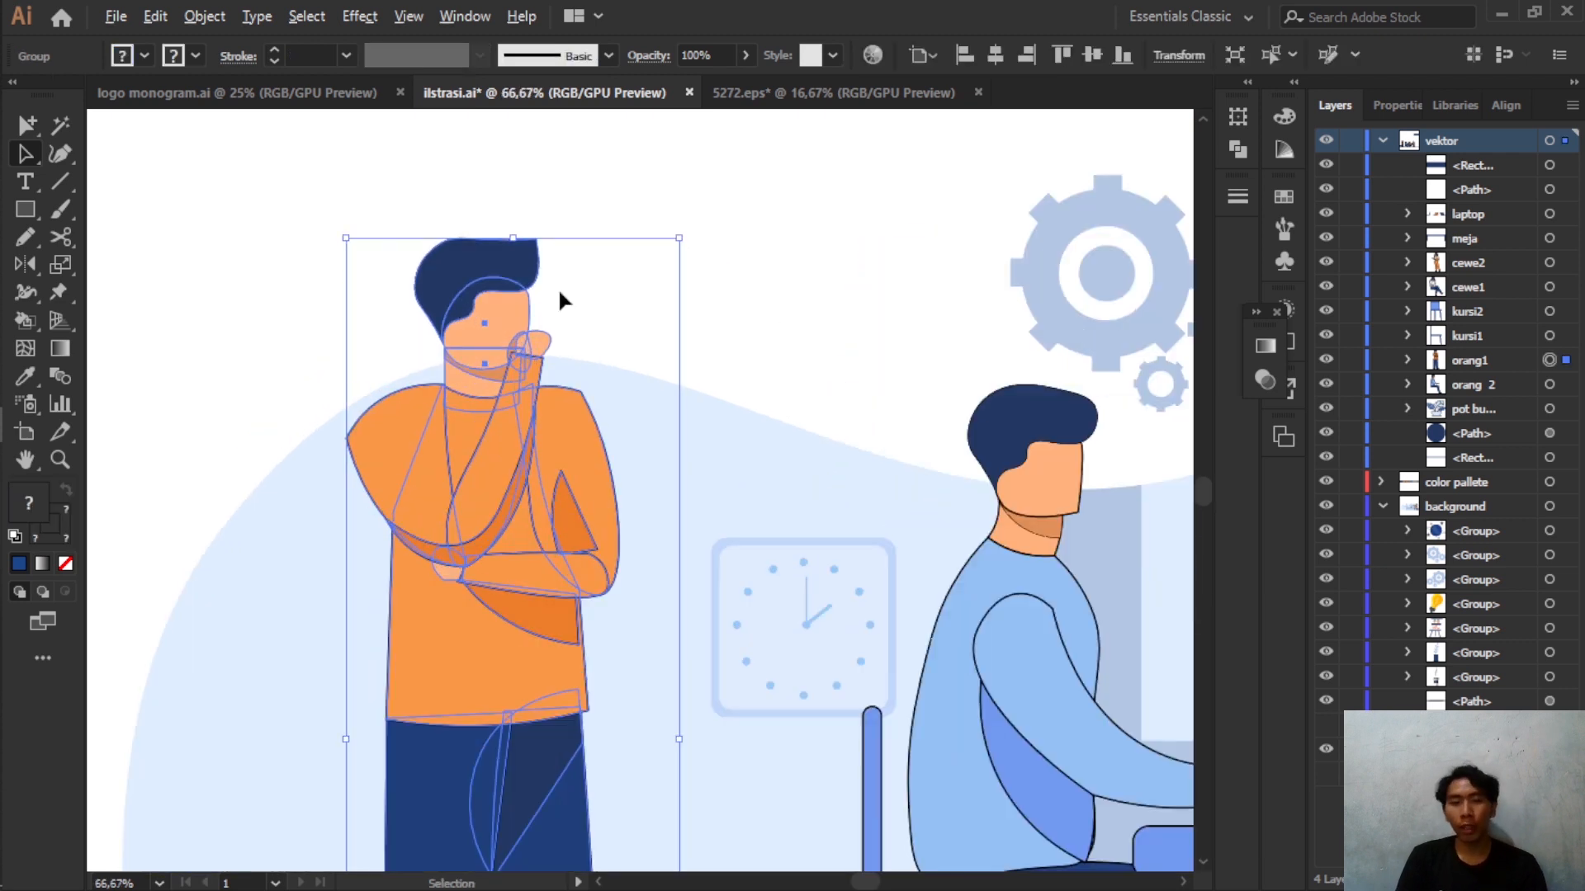
click(329, 192)
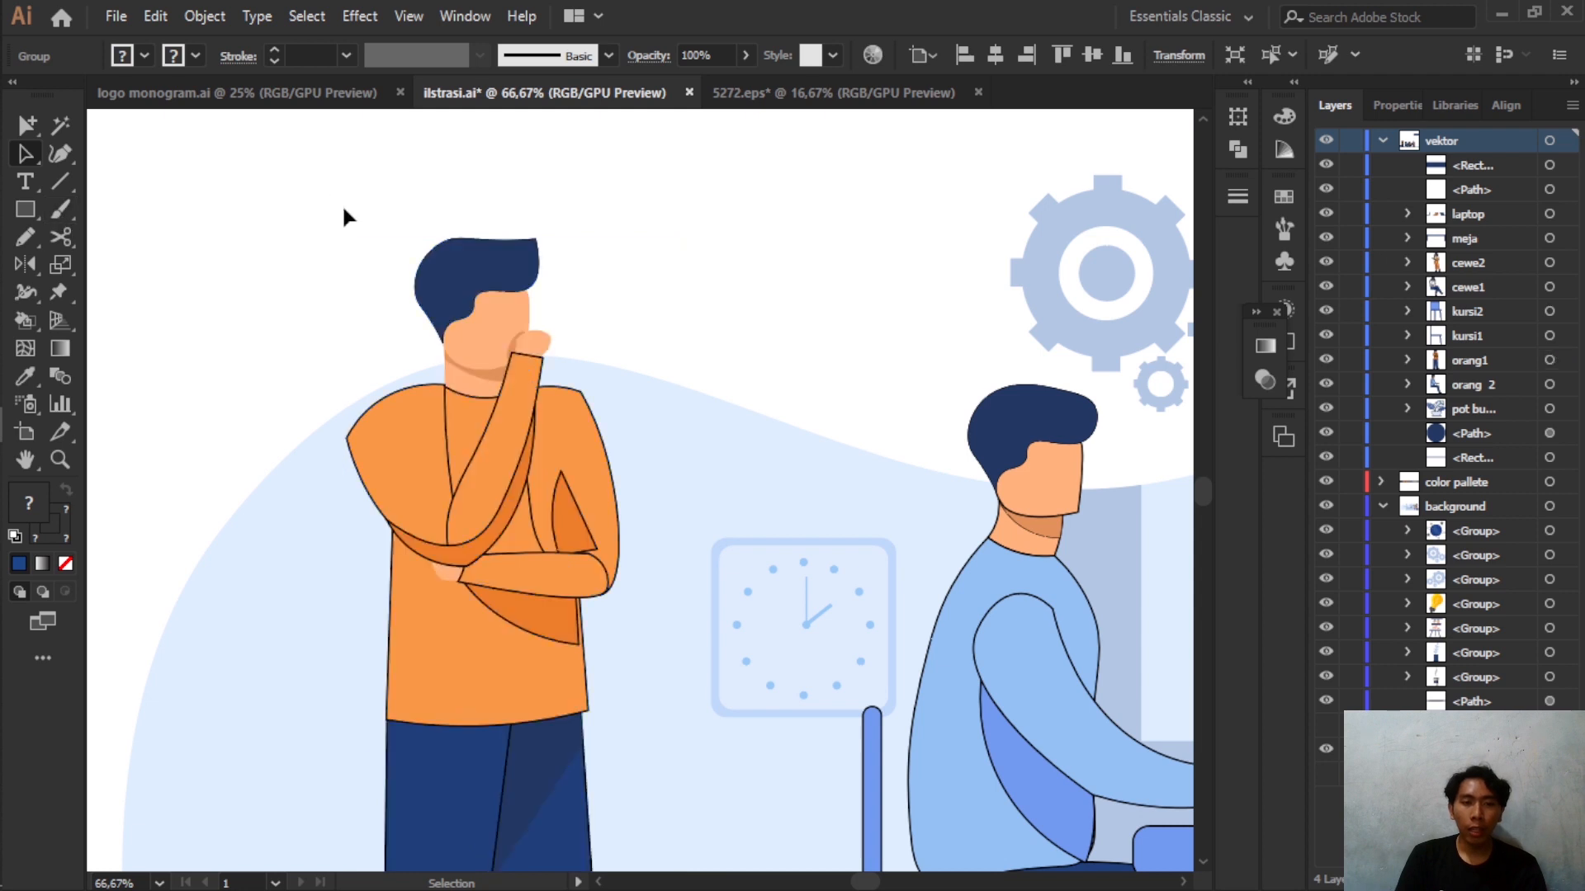
click(478, 363)
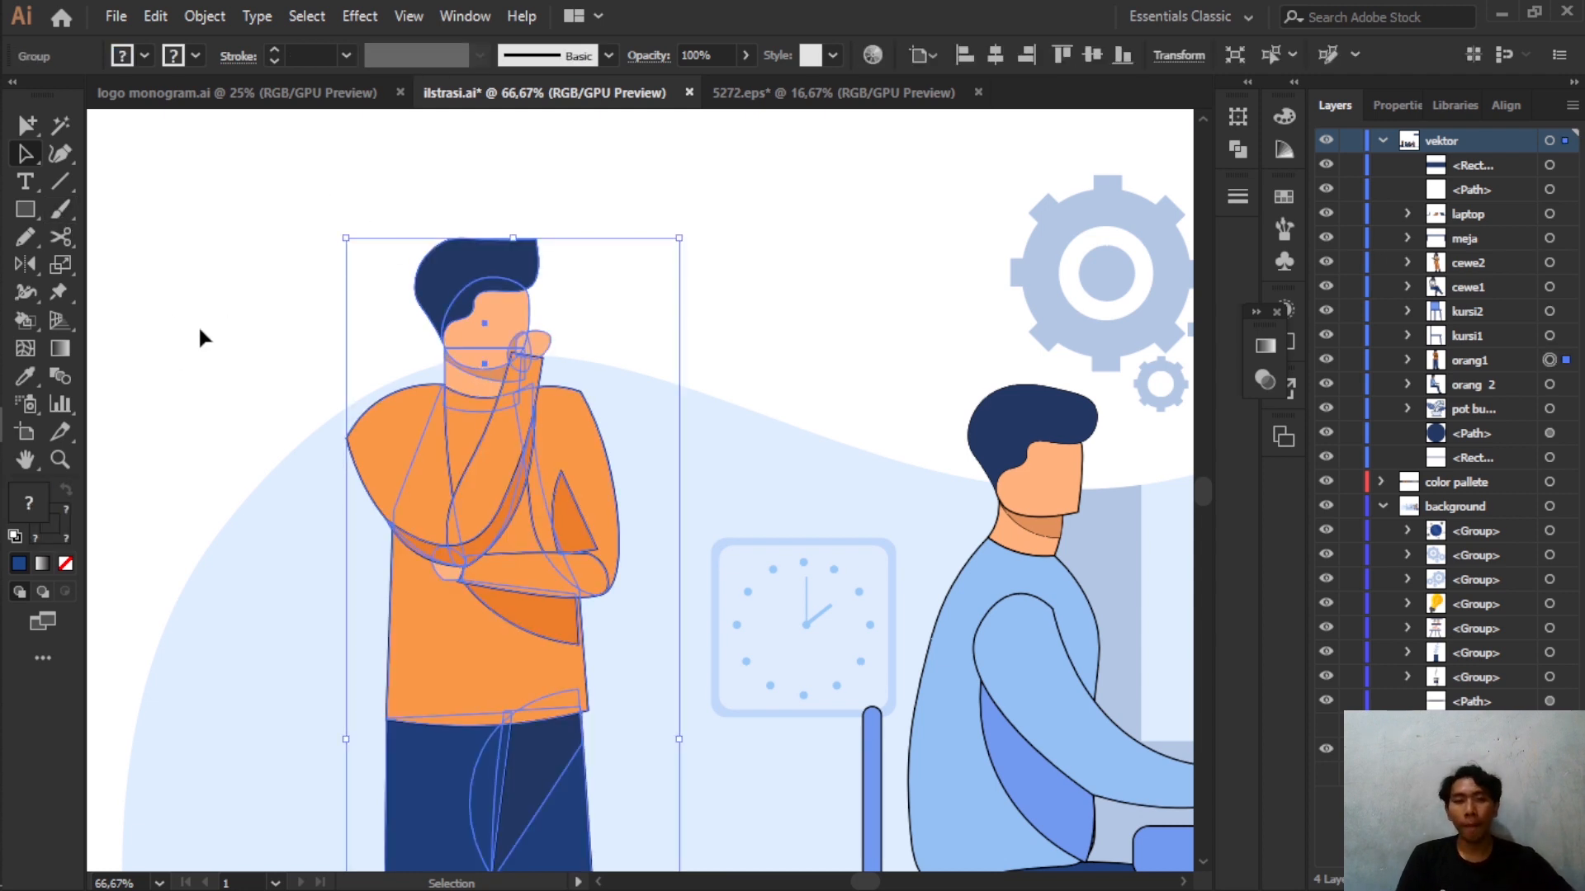
click(452, 195)
click(501, 320)
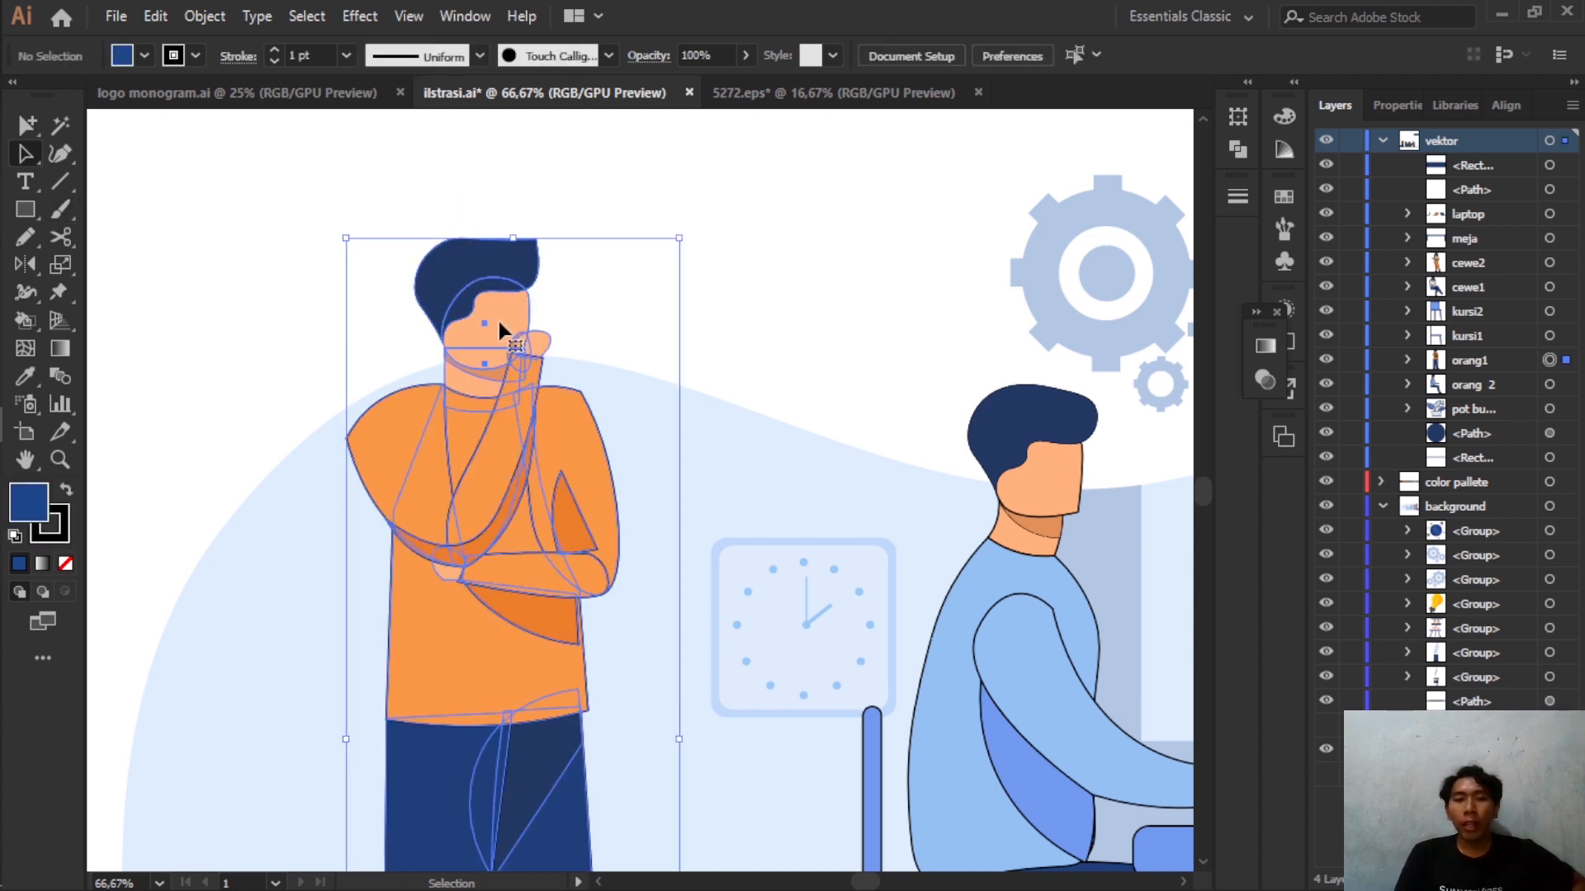
scroll(458, 325, down, 1)
scroll(461, 335, down, 2)
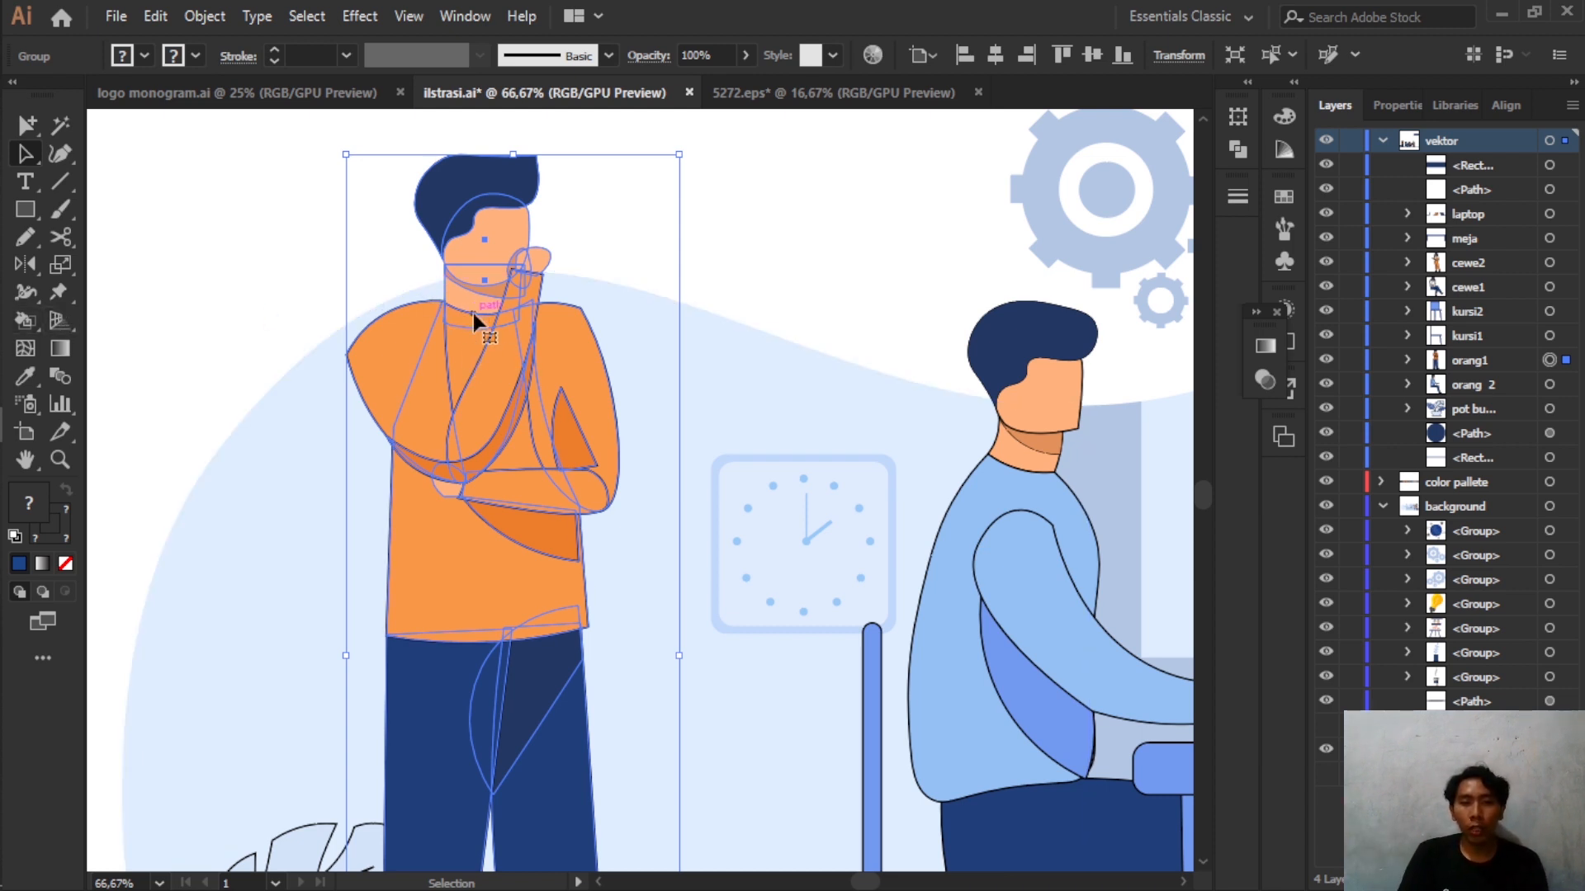
- Isolate the standing man's group and look at its individual parts
double_click(495, 350)
click(495, 376)
click(636, 211)
click(520, 181)
click(317, 131)
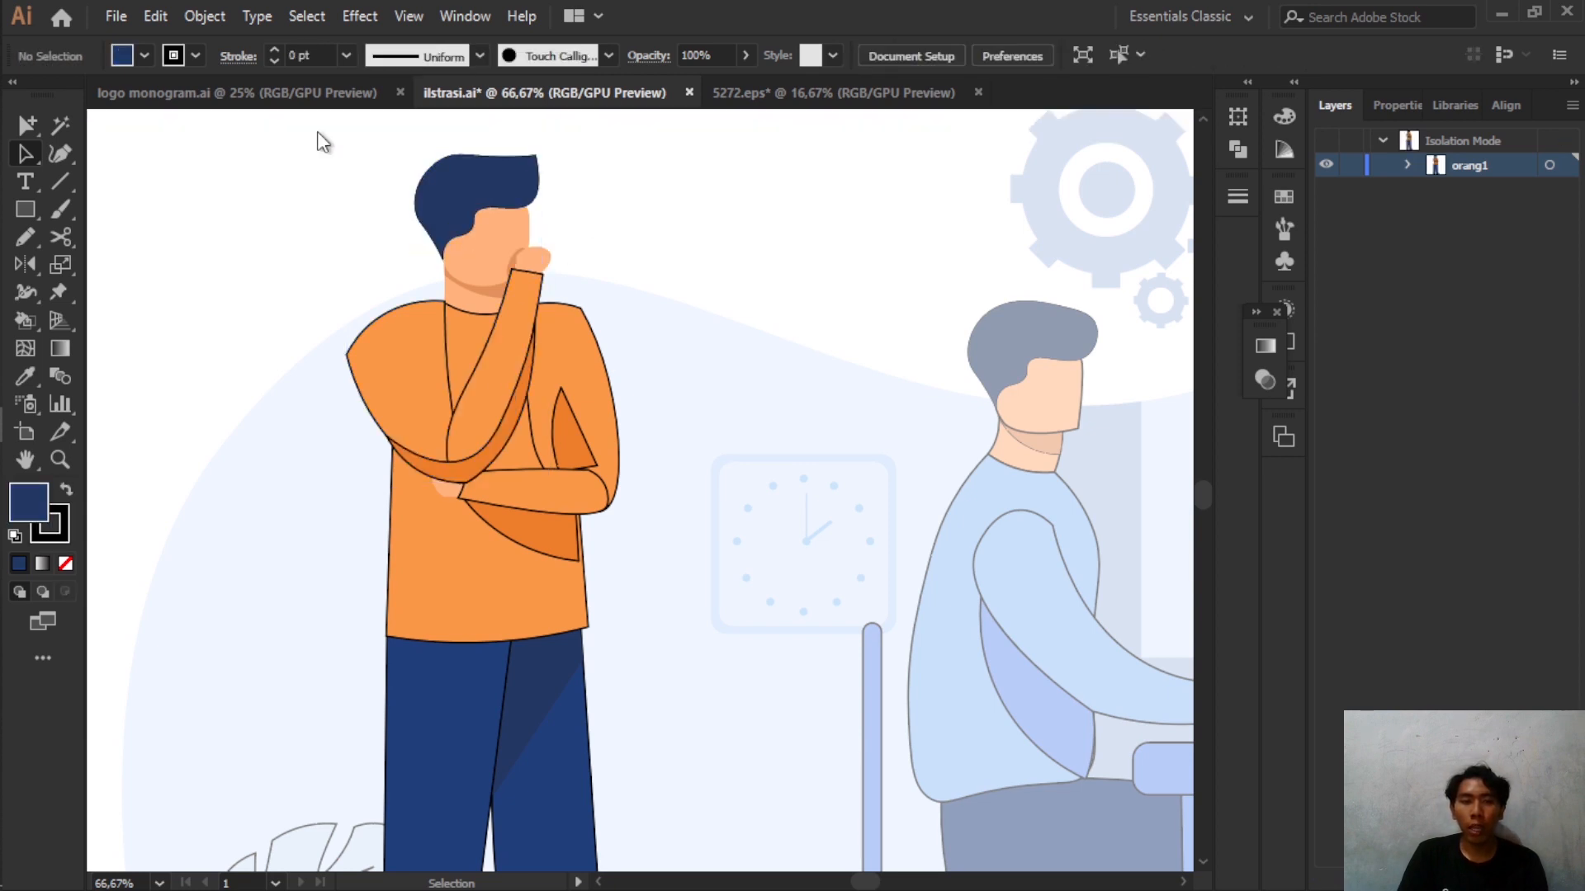
- Try Puppet Warp on the whole standing man by pulling the raised hand's pin outward, and undo it
click(462, 202)
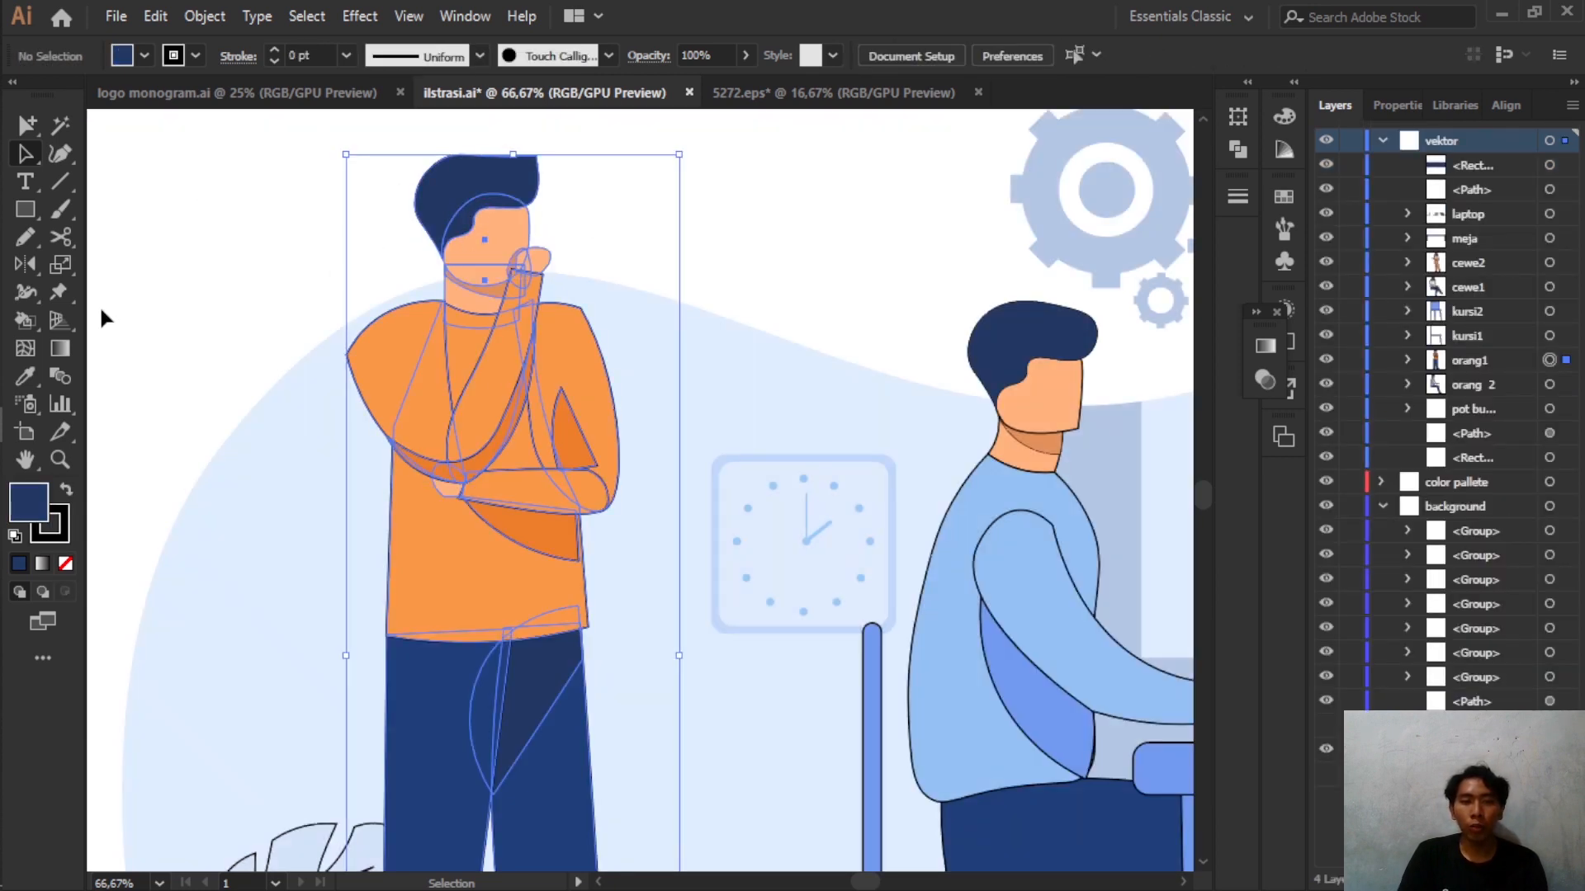
click(55, 292)
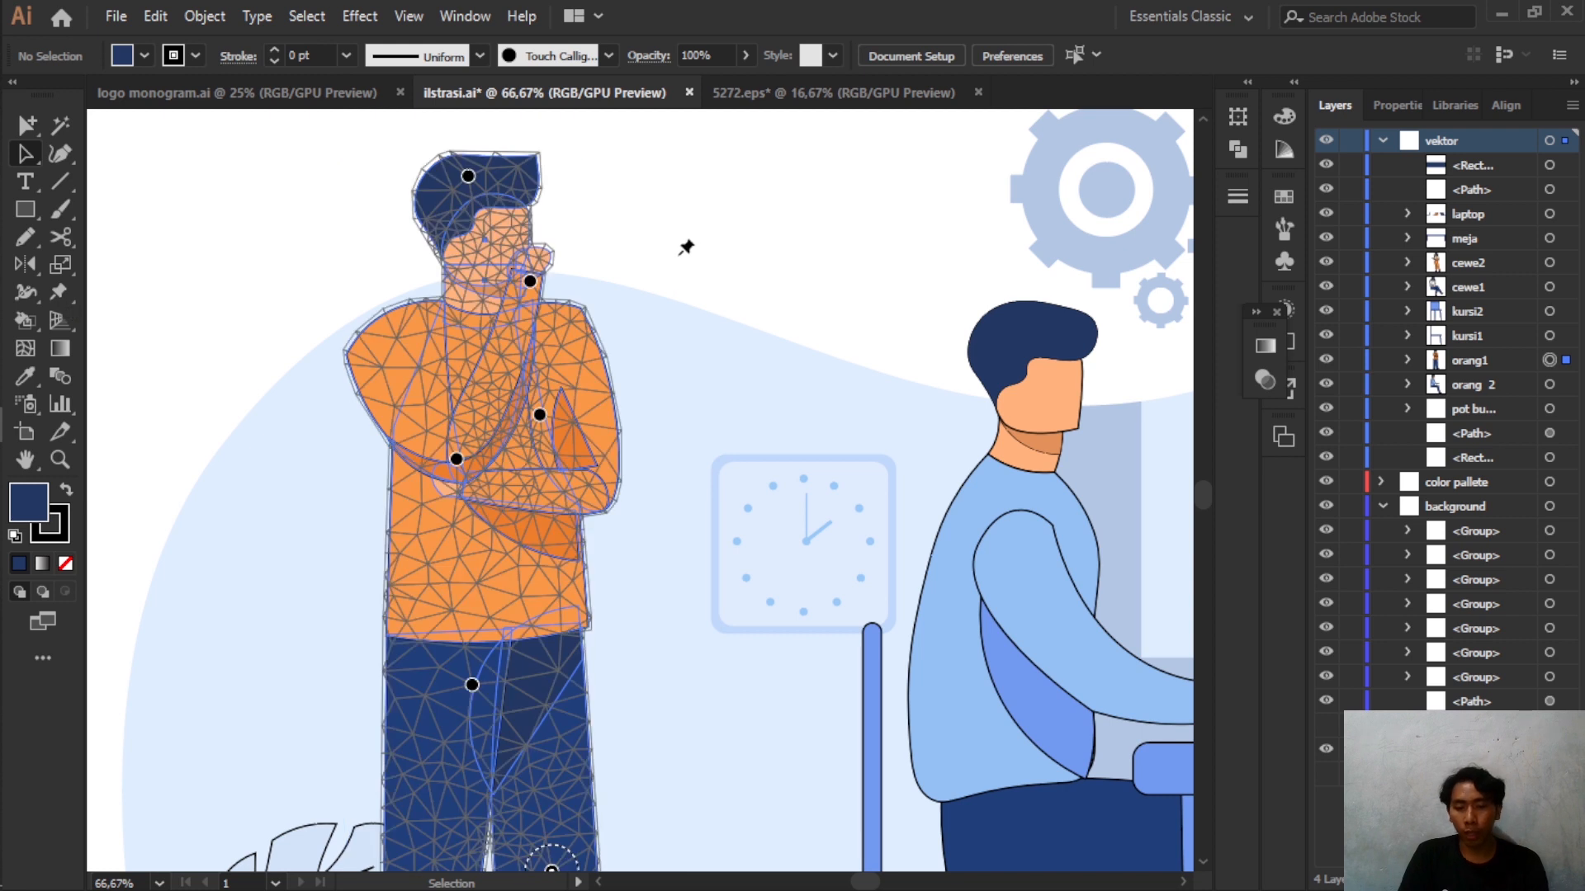
scroll(686, 248, down, 2)
scroll(610, 286, up, 2)
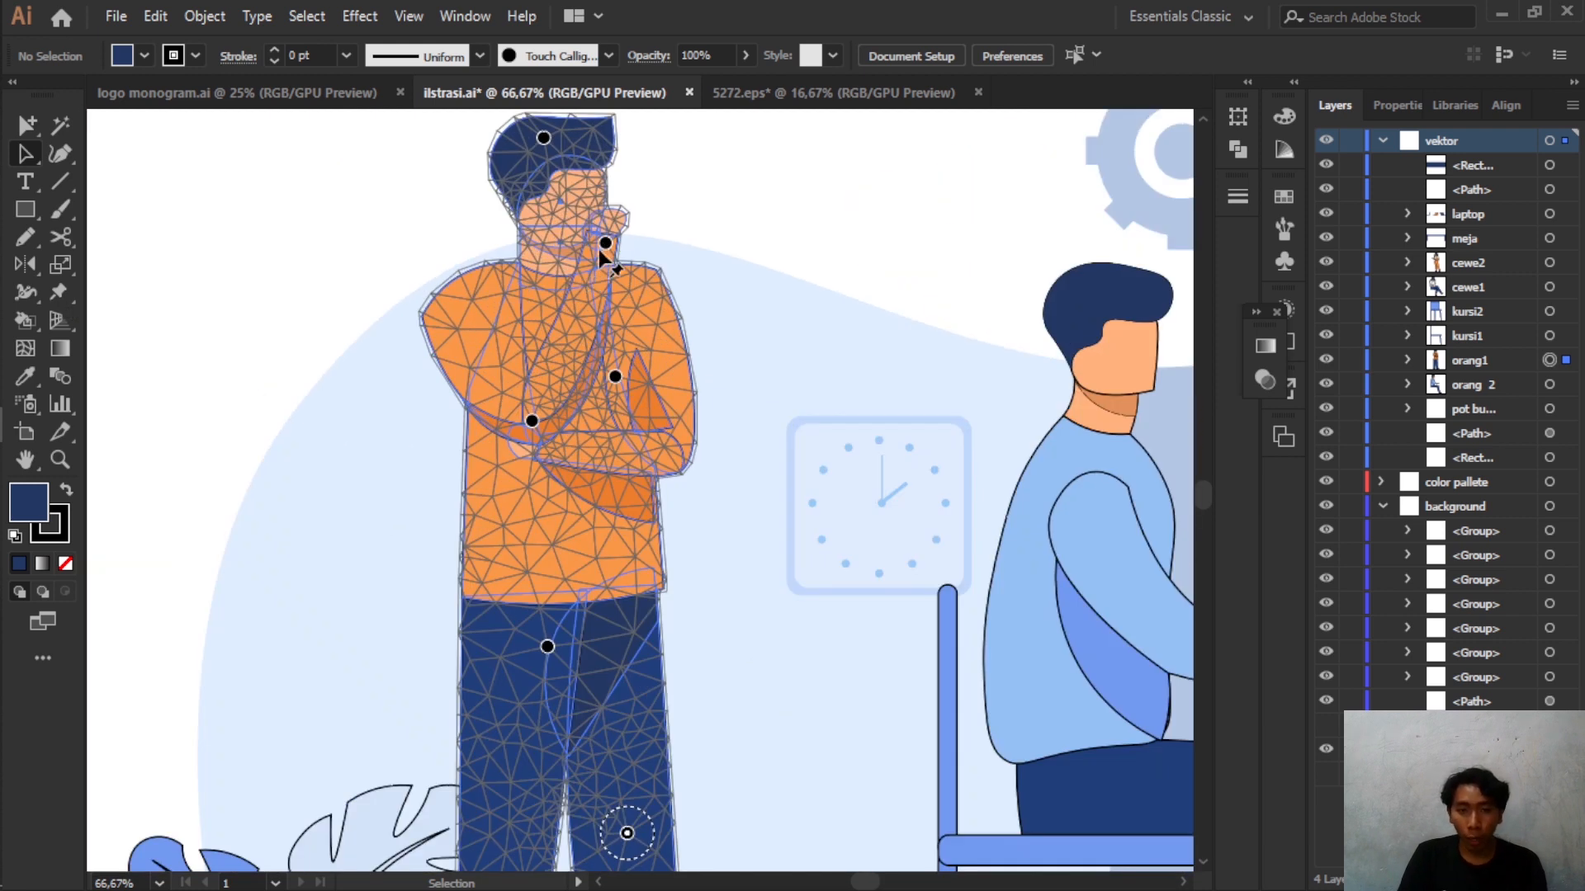
drag(605, 244, 884, 323)
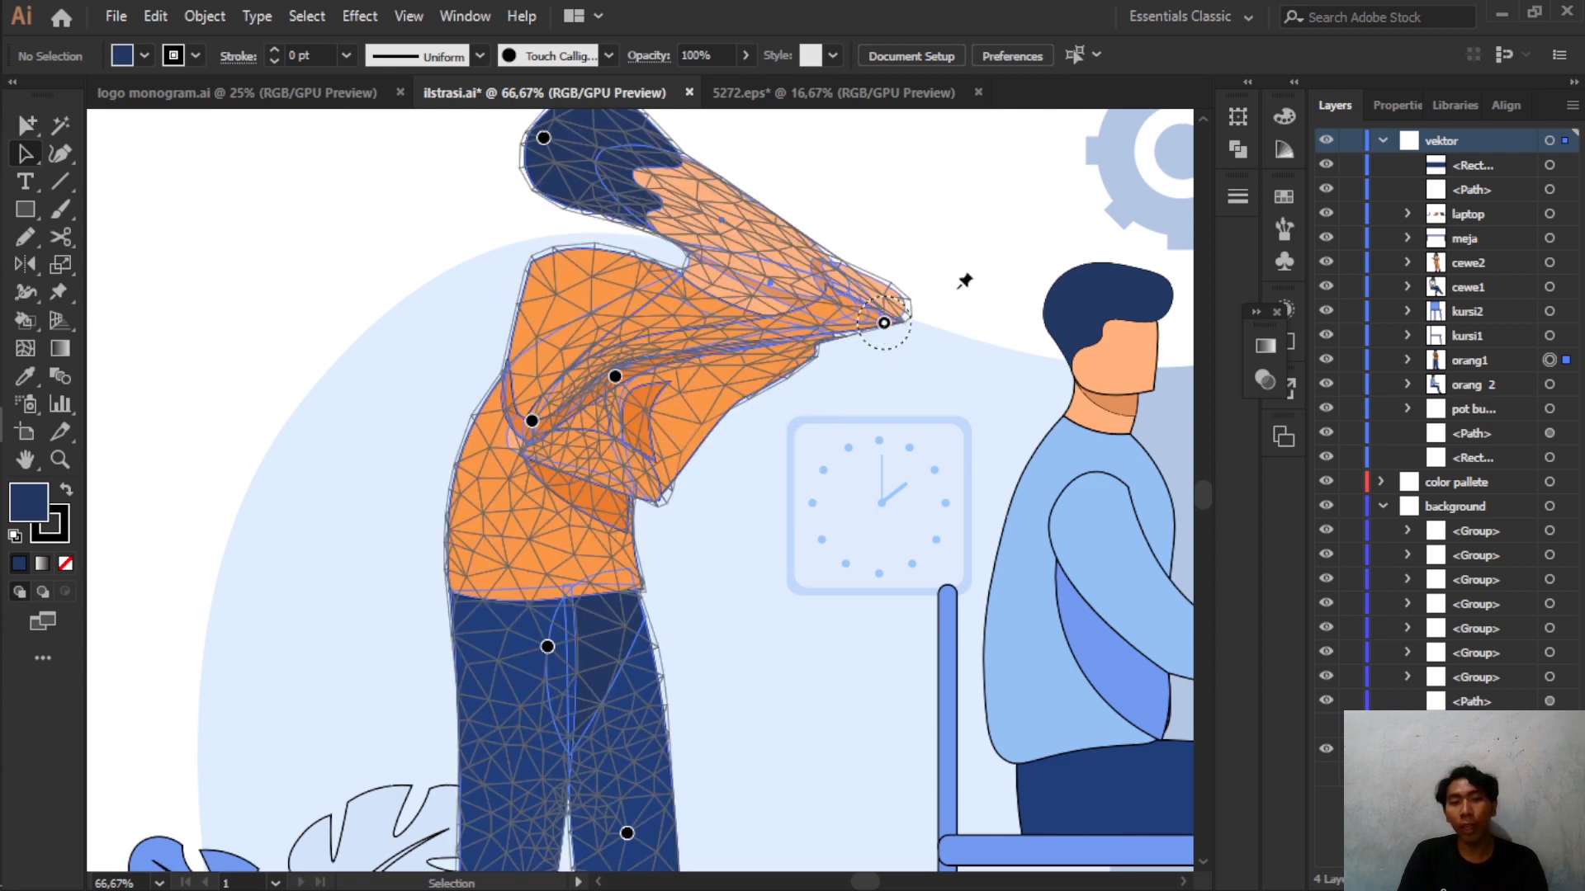
key(ctrl+z)
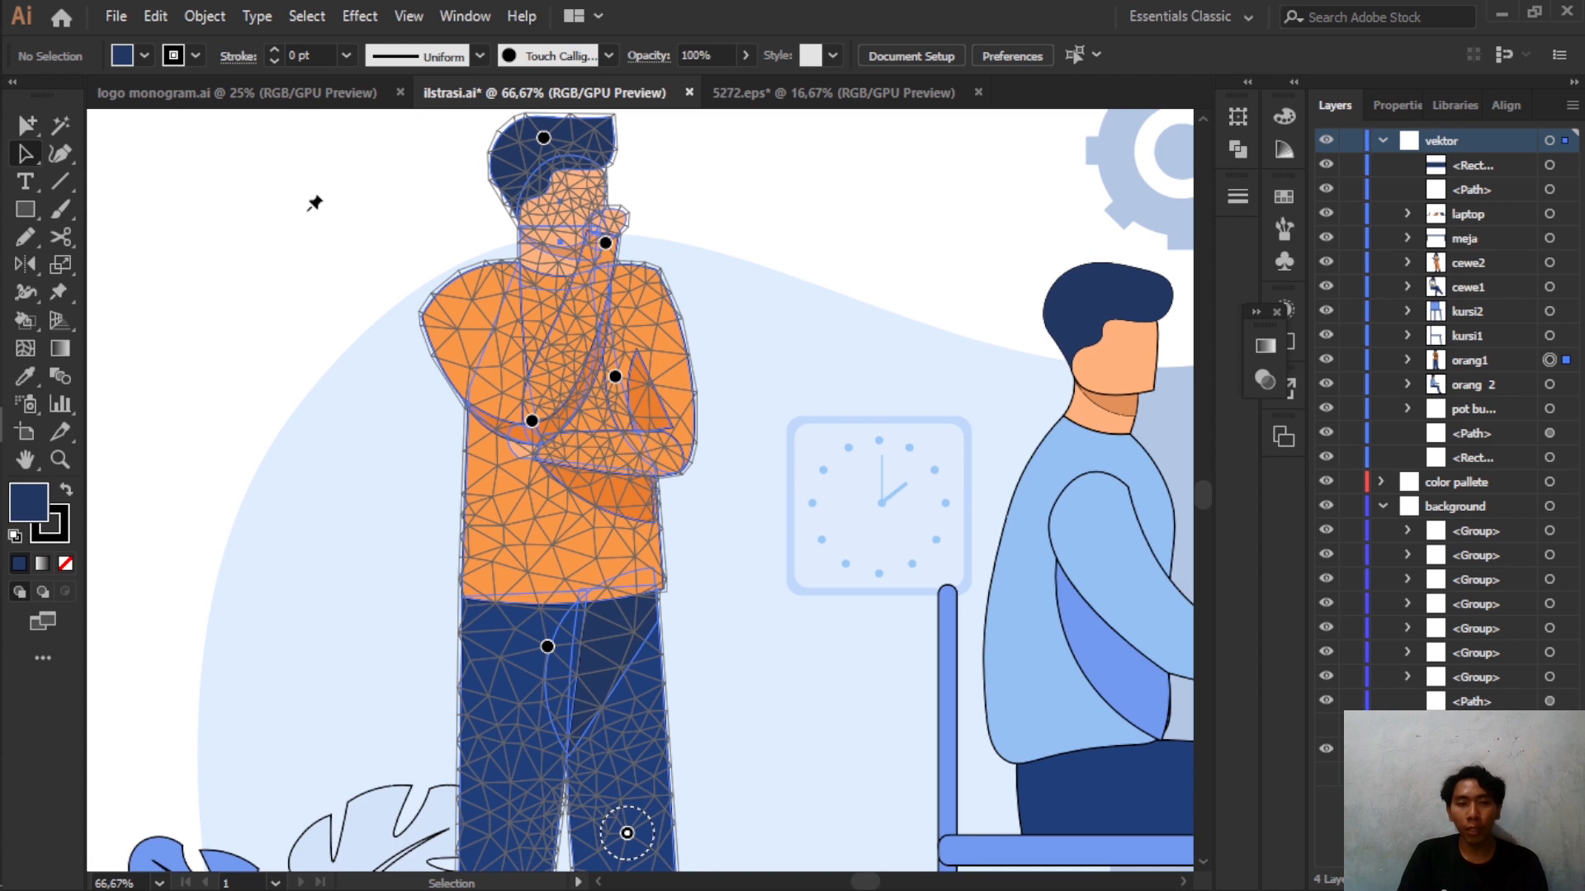
- Isolate the standing man's group and select only his raised arm, trying a move of the arm and undoing it
key(v)
double_click(593, 330)
click(576, 343)
drag(497, 364, 284, 424)
key(ctrl+z)
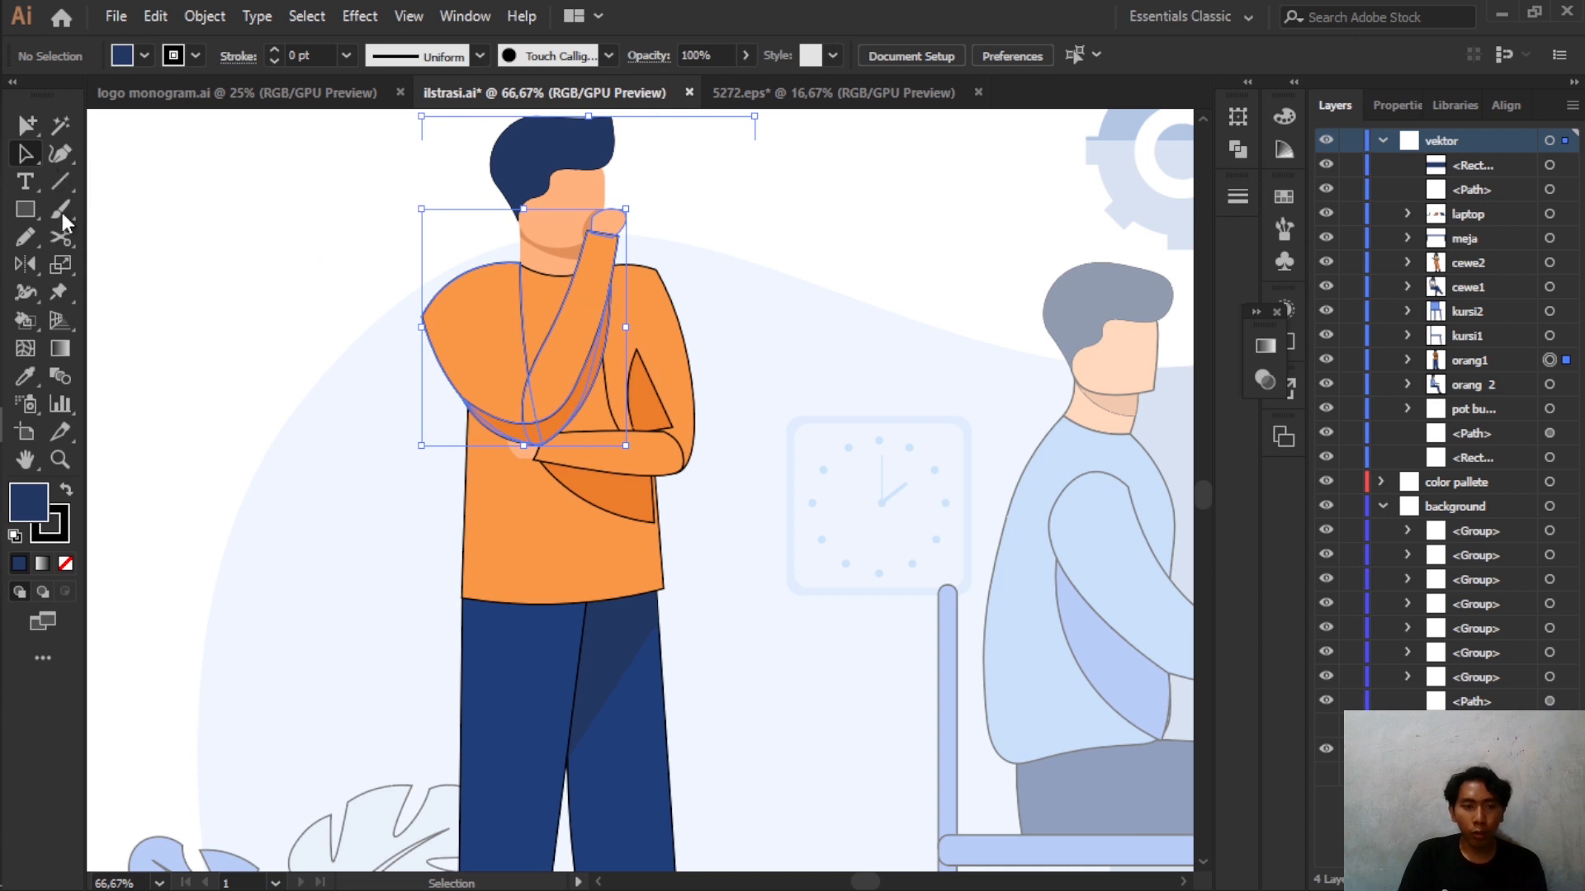
- Apply Puppet Warp to the man's raised arm and undo the extra pins added along the forearm
click(58, 291)
drag(611, 221, 621, 286)
key(ctrl+z)
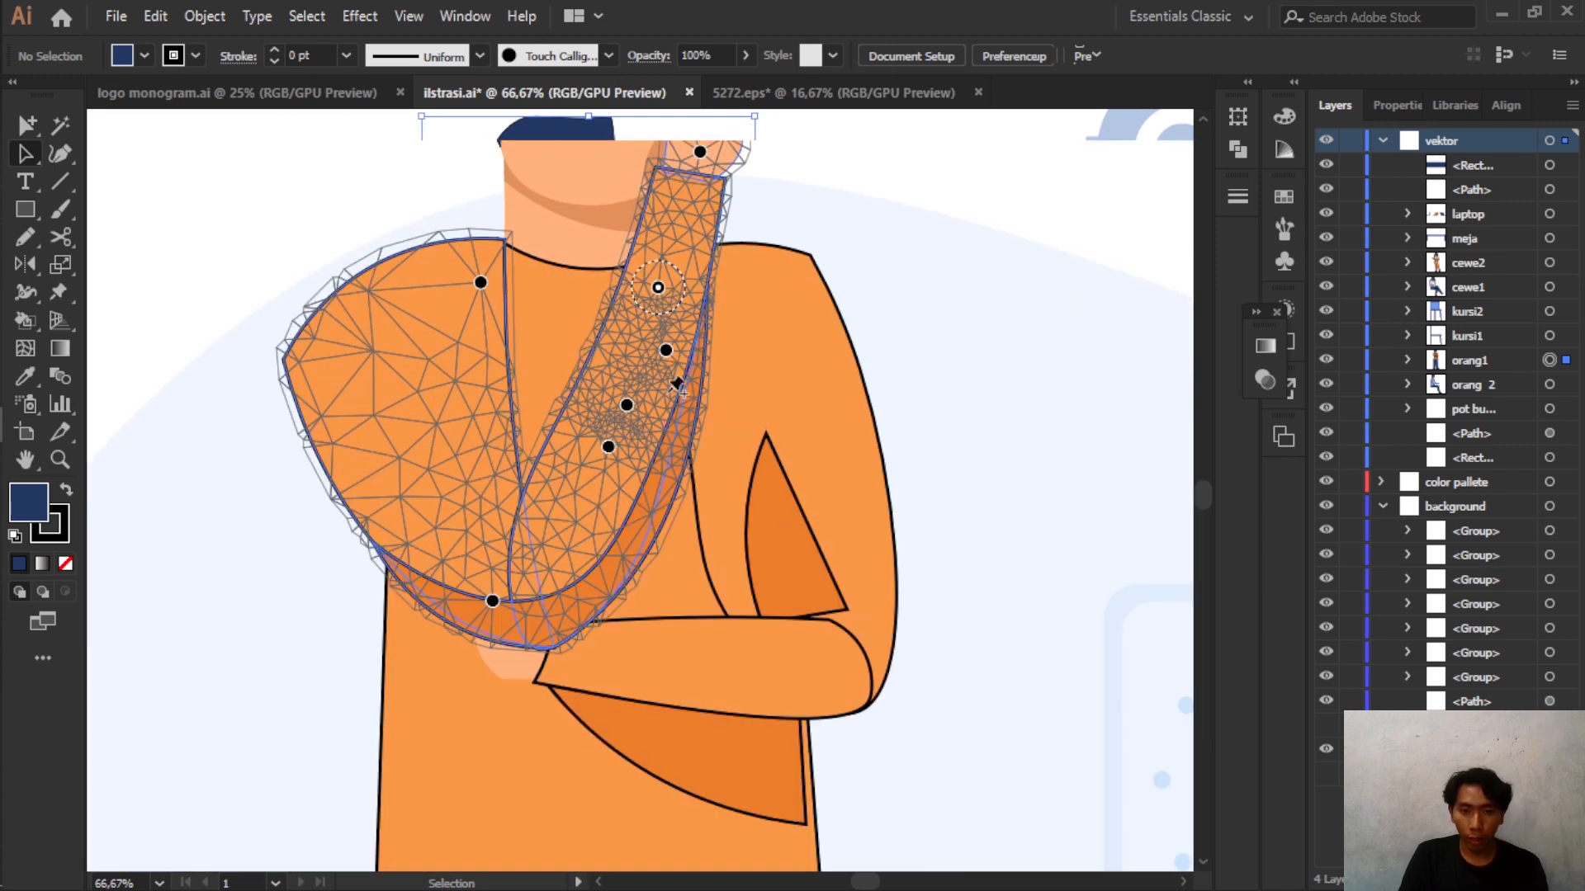
key(ctrl+z)
key(ctrl+z)
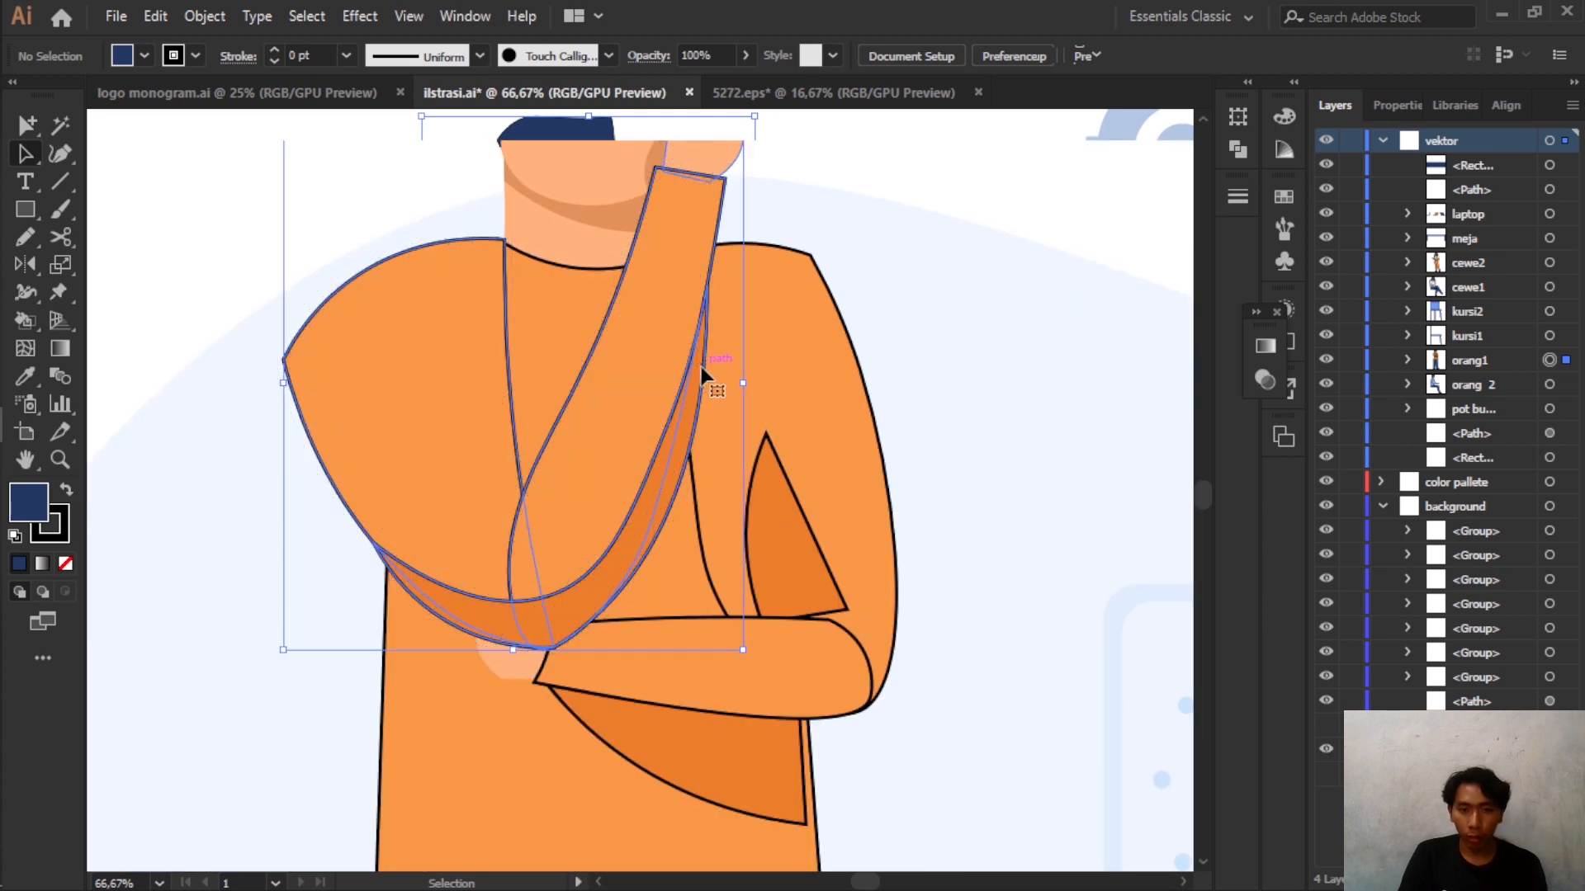
key(ctrl+z)
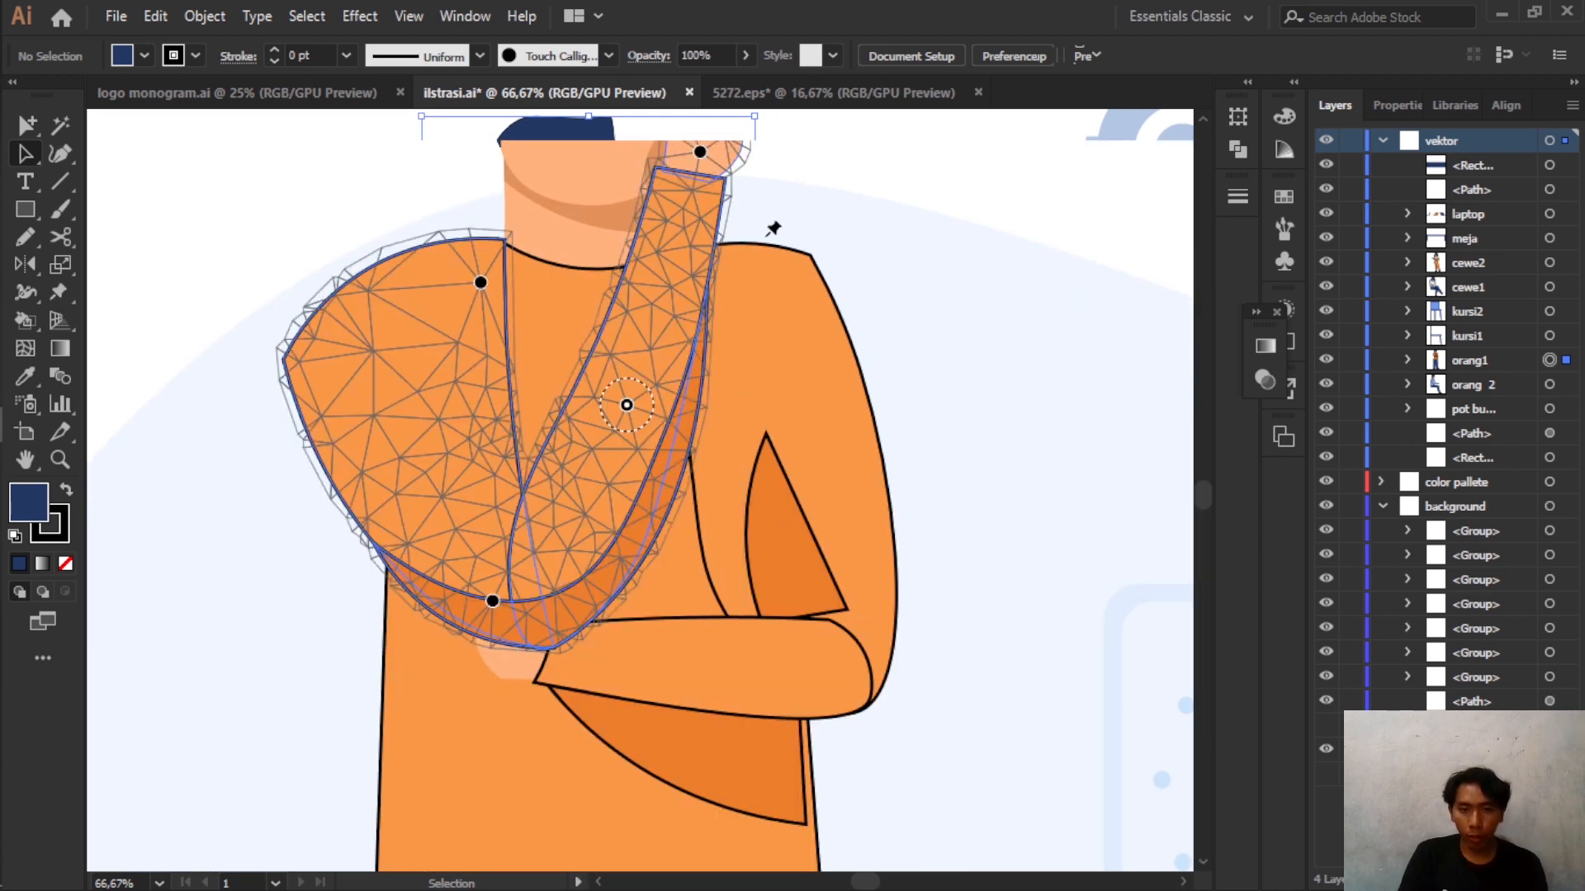
scroll(747, 229, up, 2)
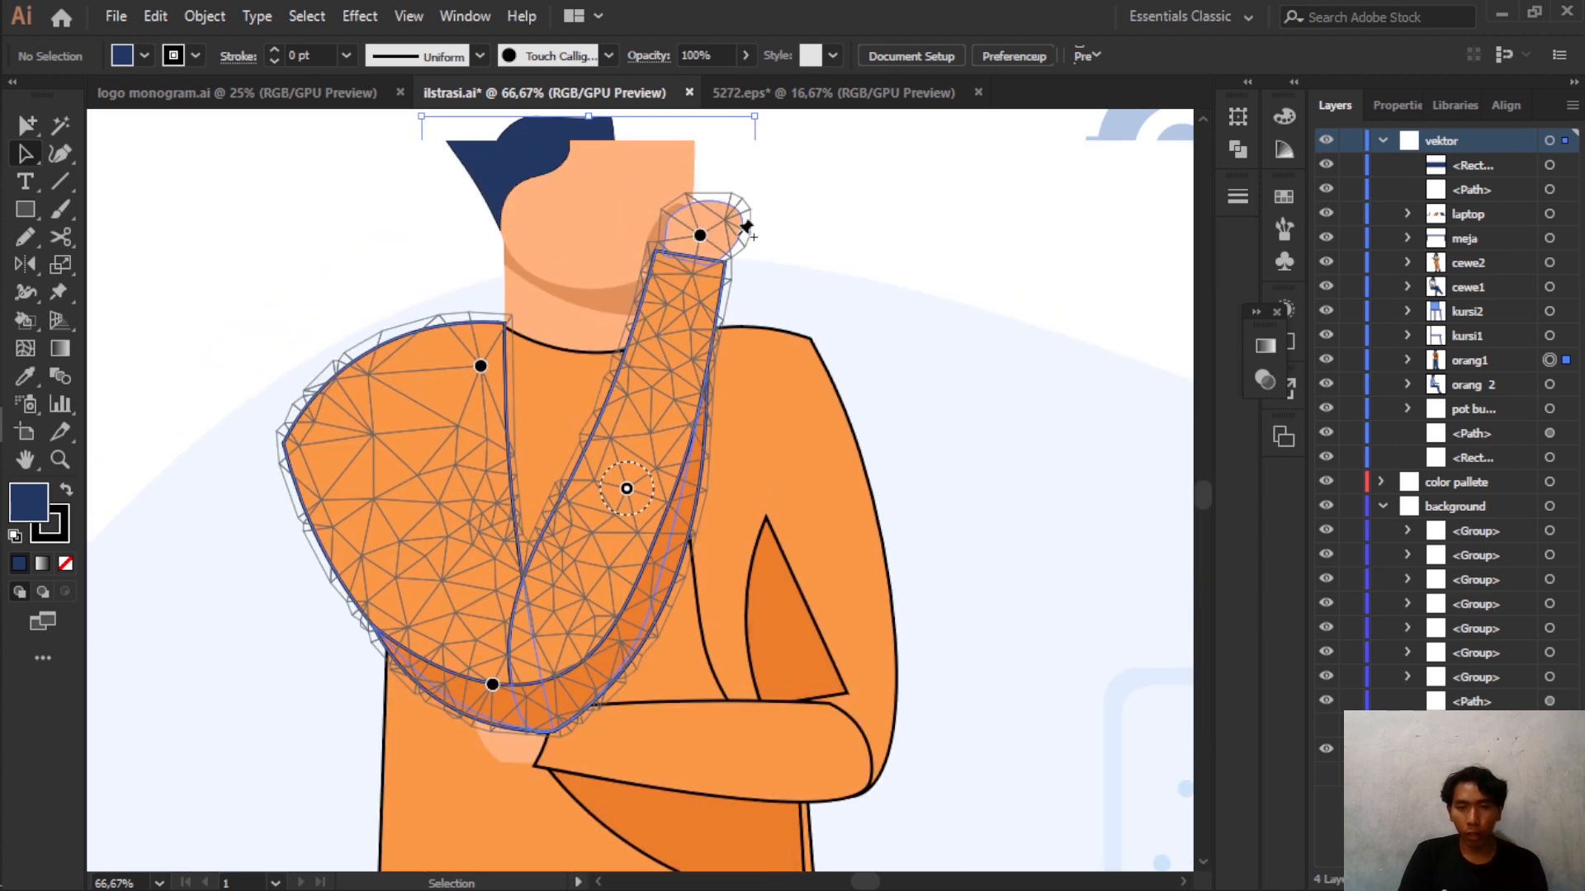
- Swing the raised arm away from the man's face by moving its hand and forearm warp pins outward
click(700, 236)
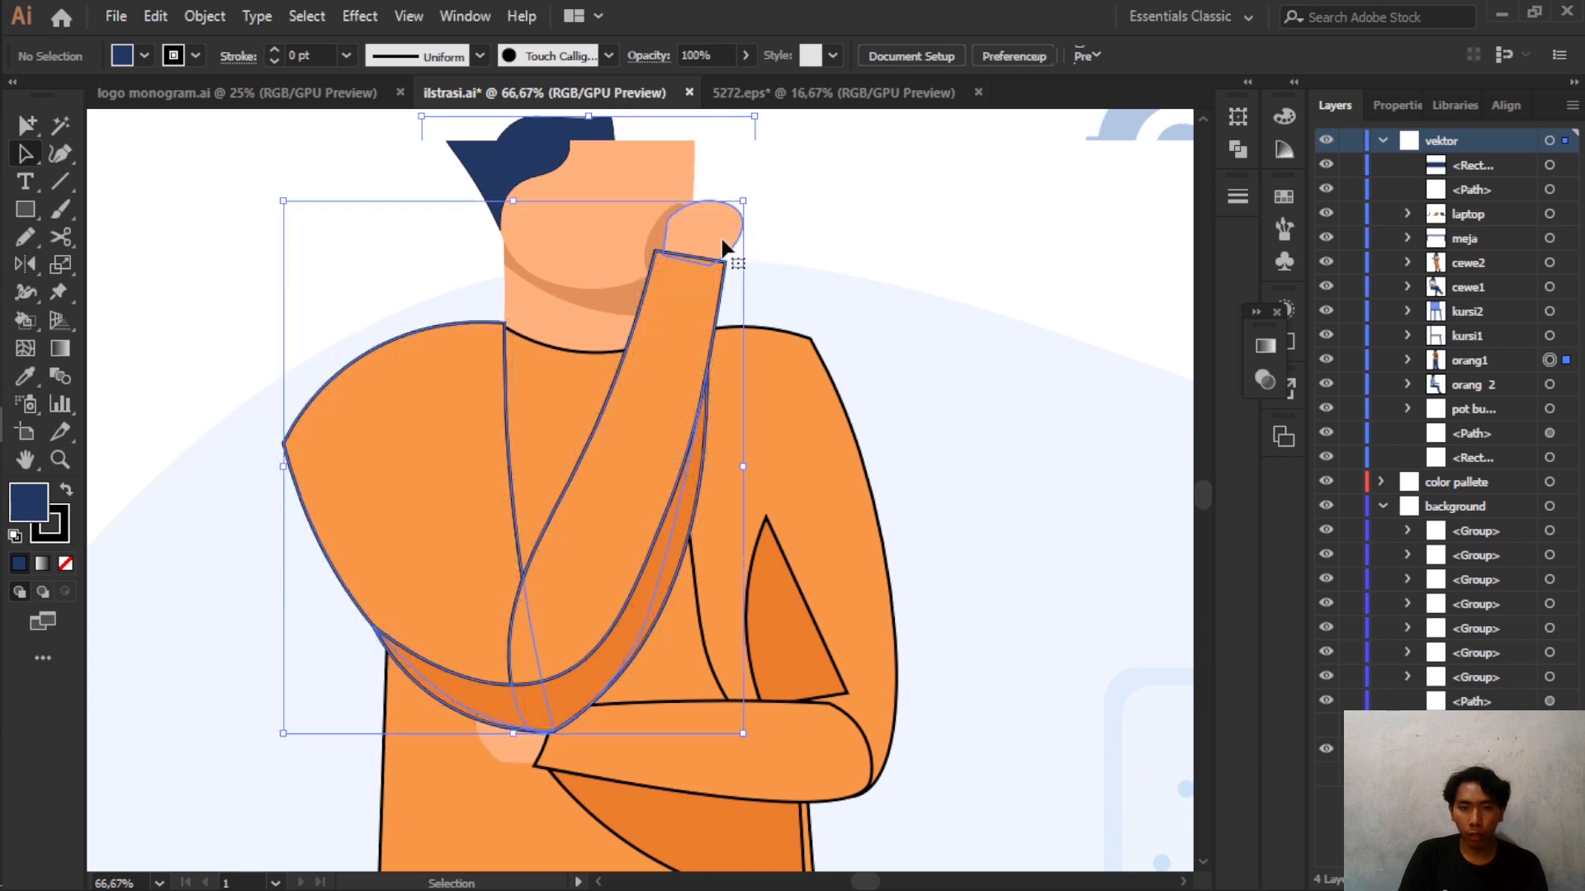
drag(700, 236, 749, 271)
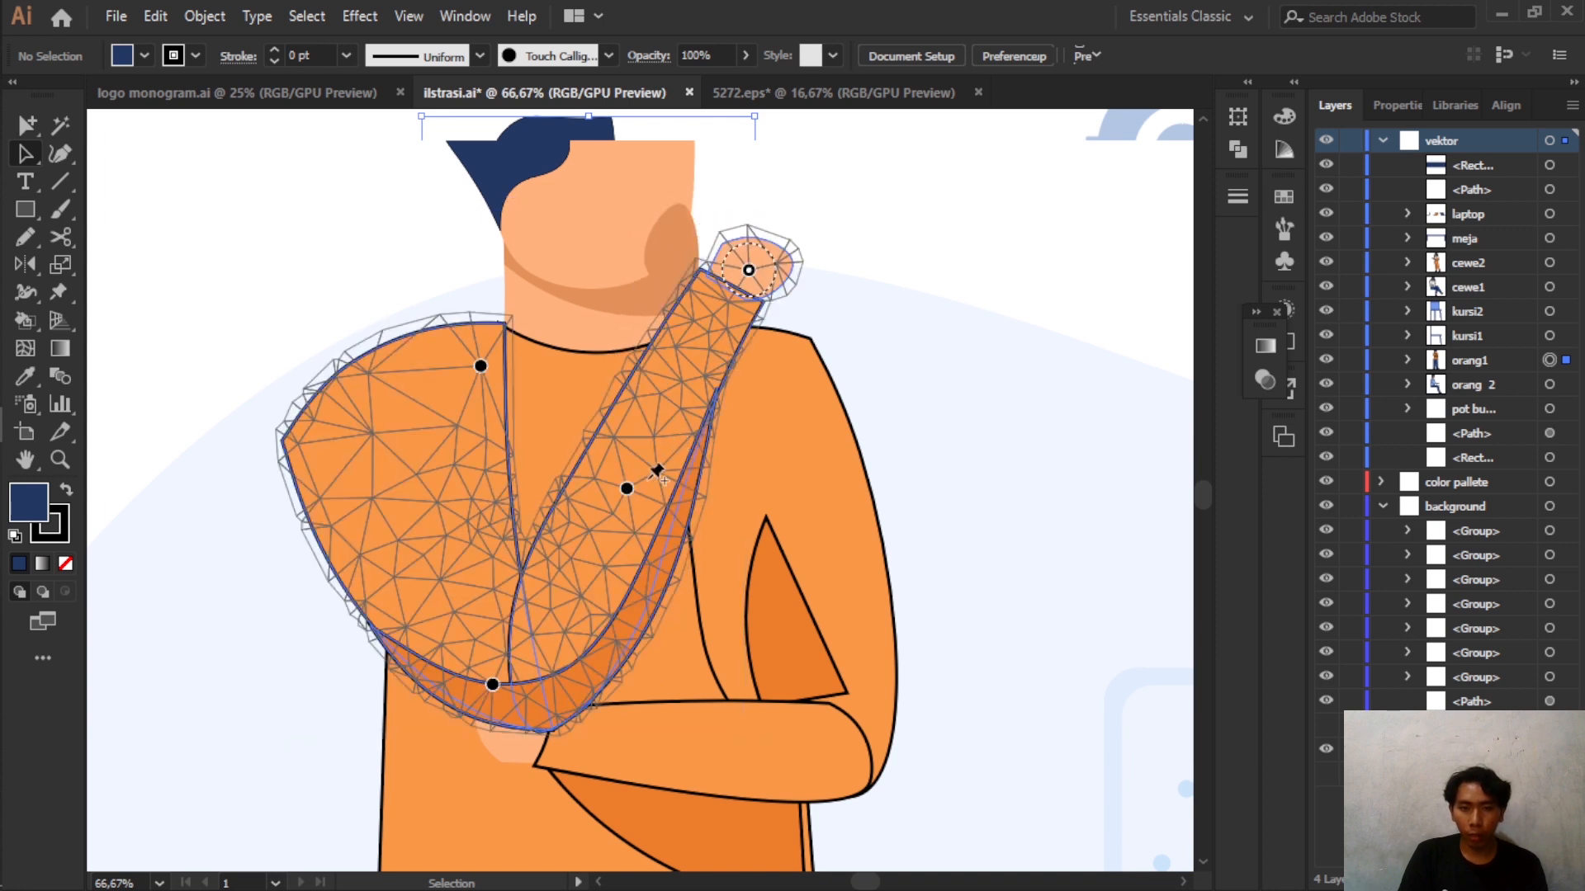
drag(626, 488, 649, 504)
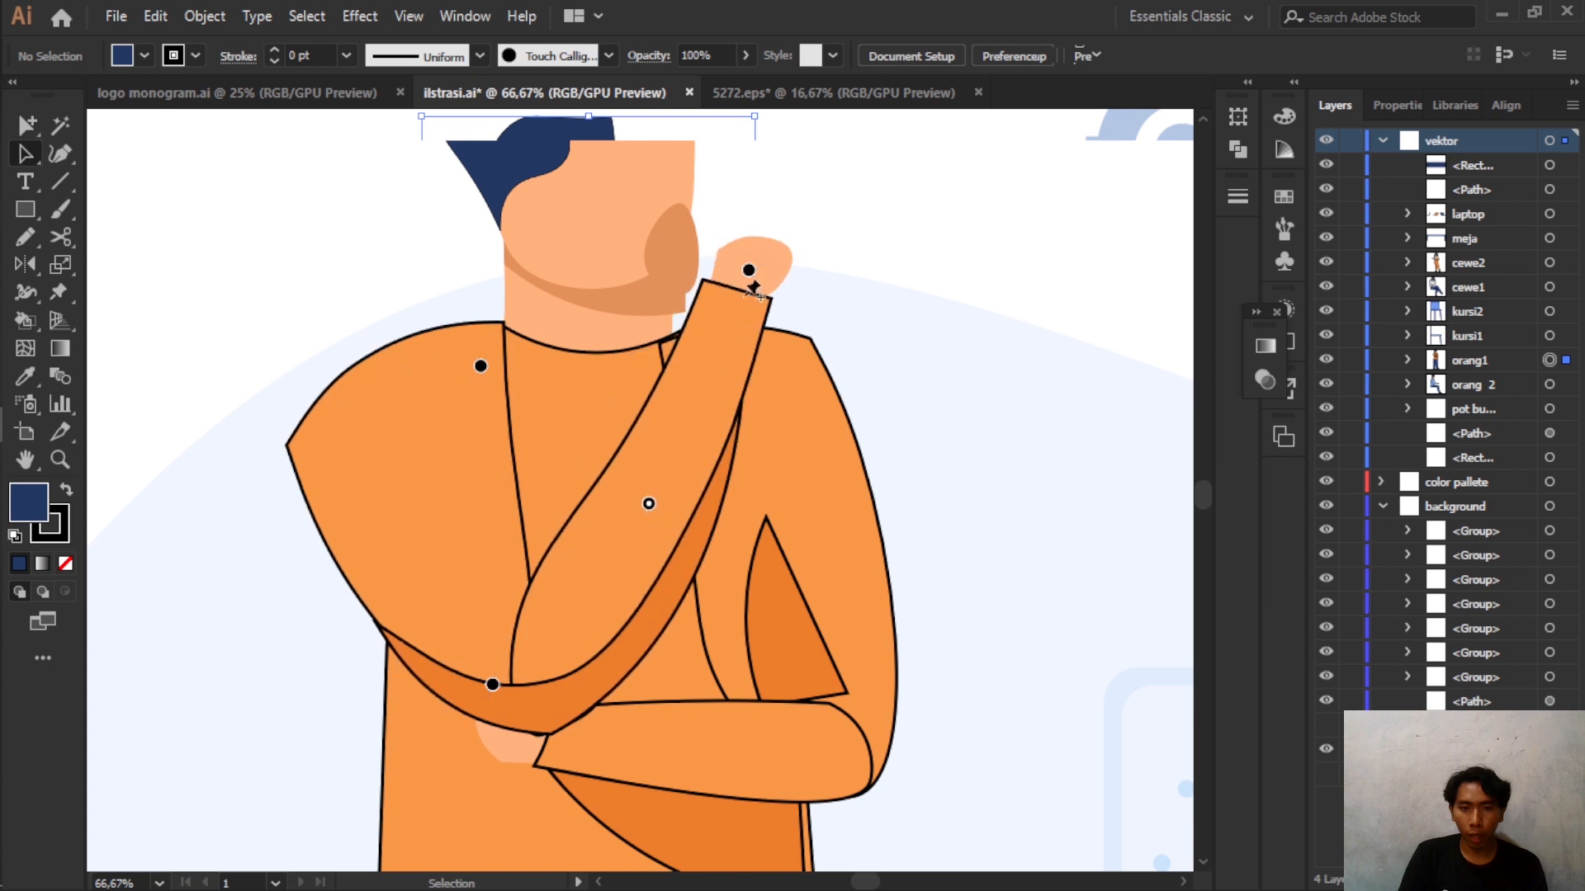
drag(748, 271, 794, 305)
drag(649, 503, 681, 551)
mouse_move(794, 304)
mouse_down()
mouse_move(825, 311)
mouse_move(814, 323)
mouse_up()
key(v)
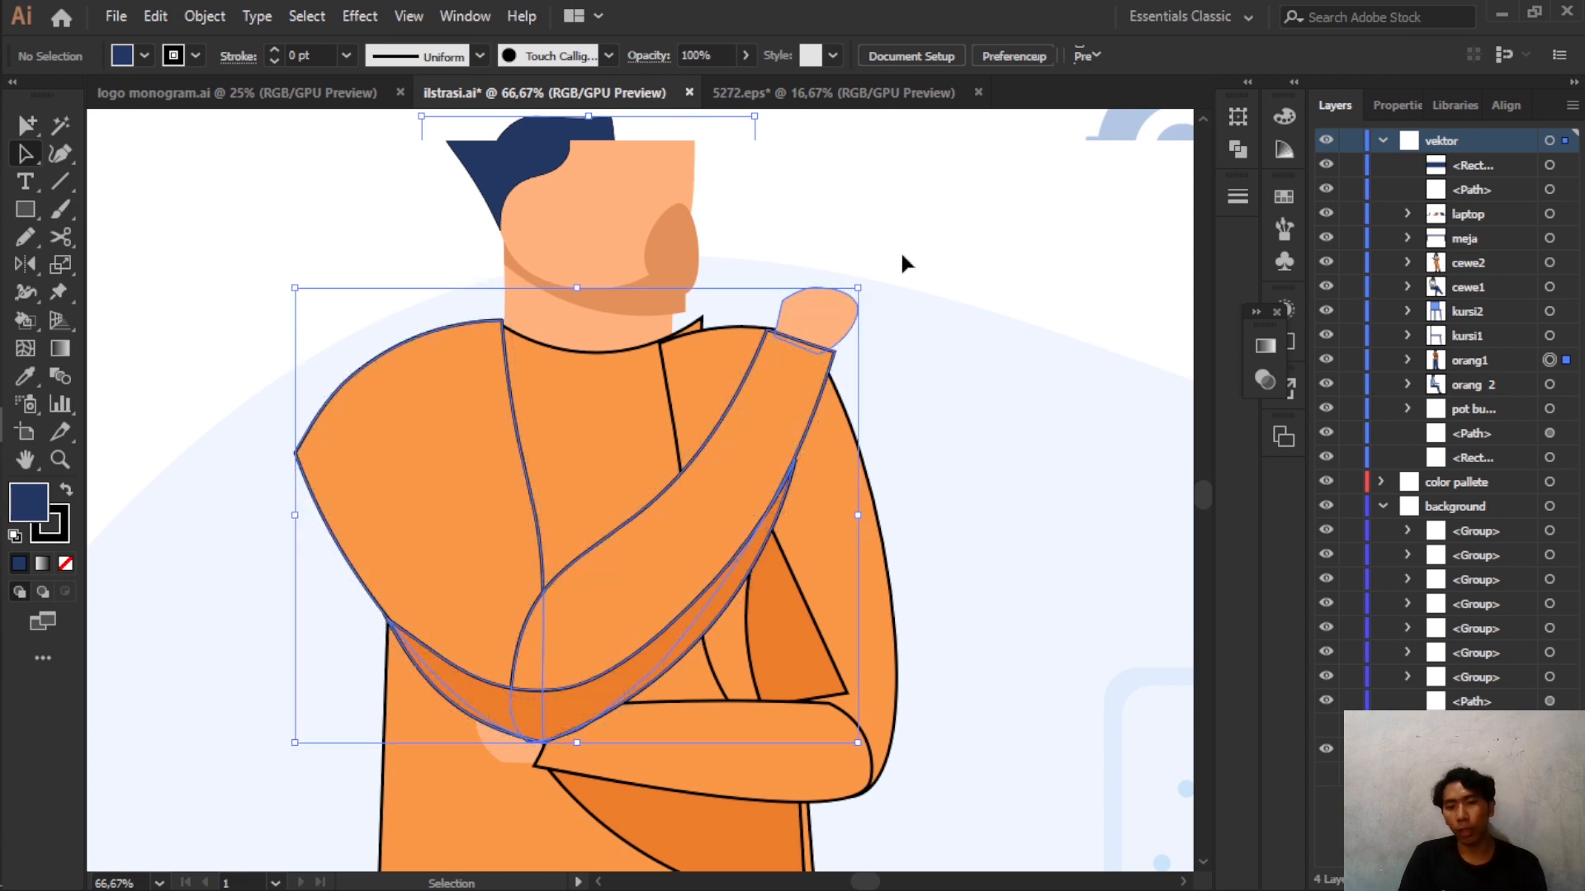
- Delete the hand's shadow from the man's face and pull the neck shadow's lower corner inward
scroll(898, 213, down, 2)
click(923, 211)
scroll(923, 281, up, 3)
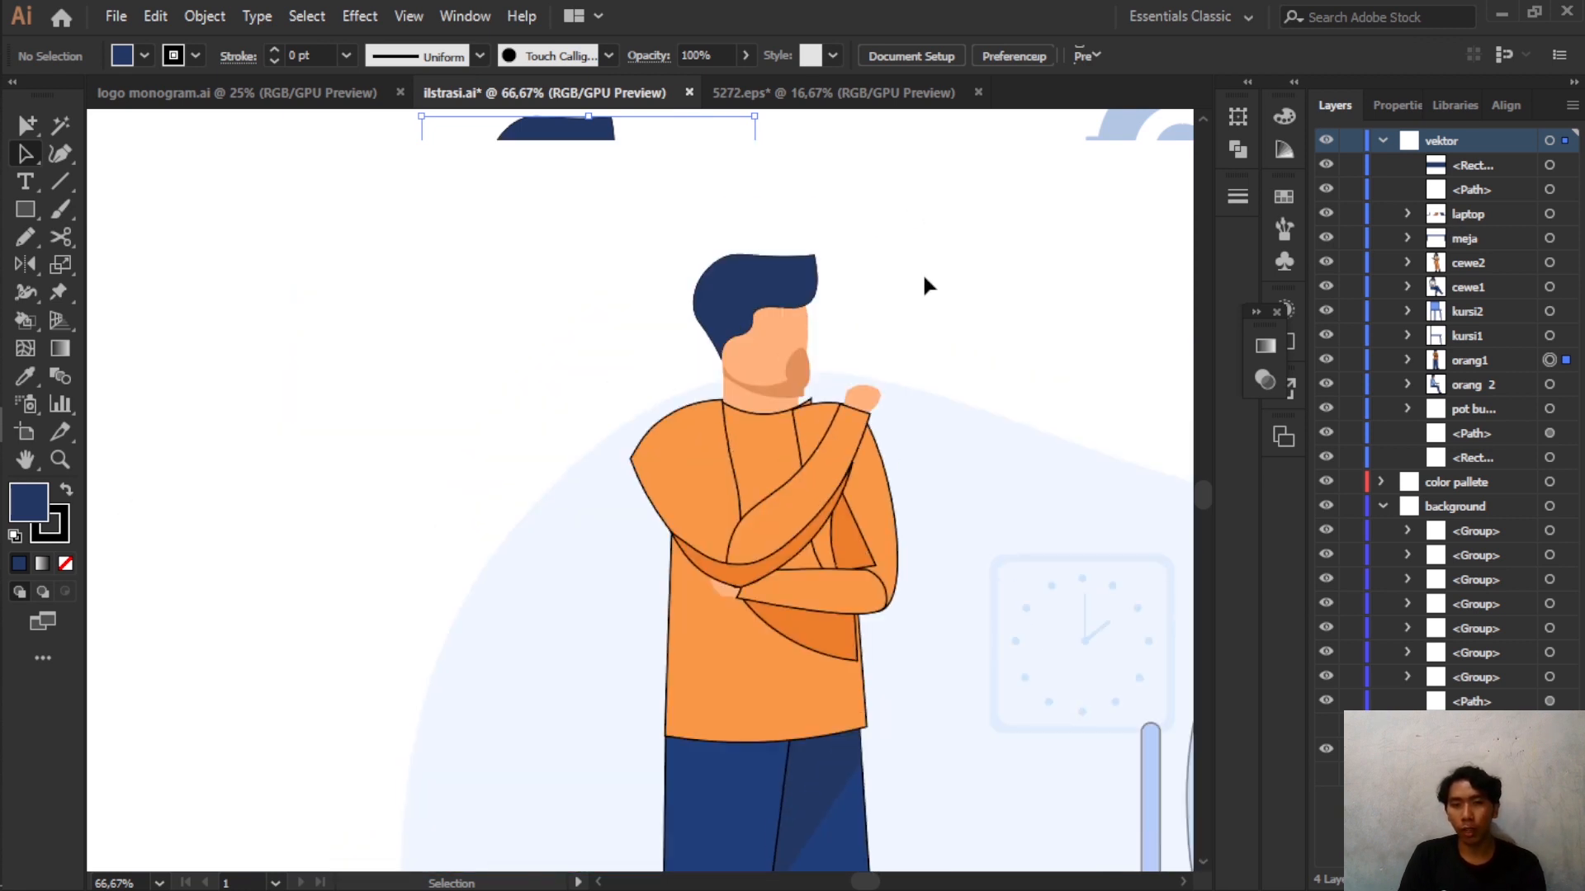
key(space)
drag(937, 297, 746, 273)
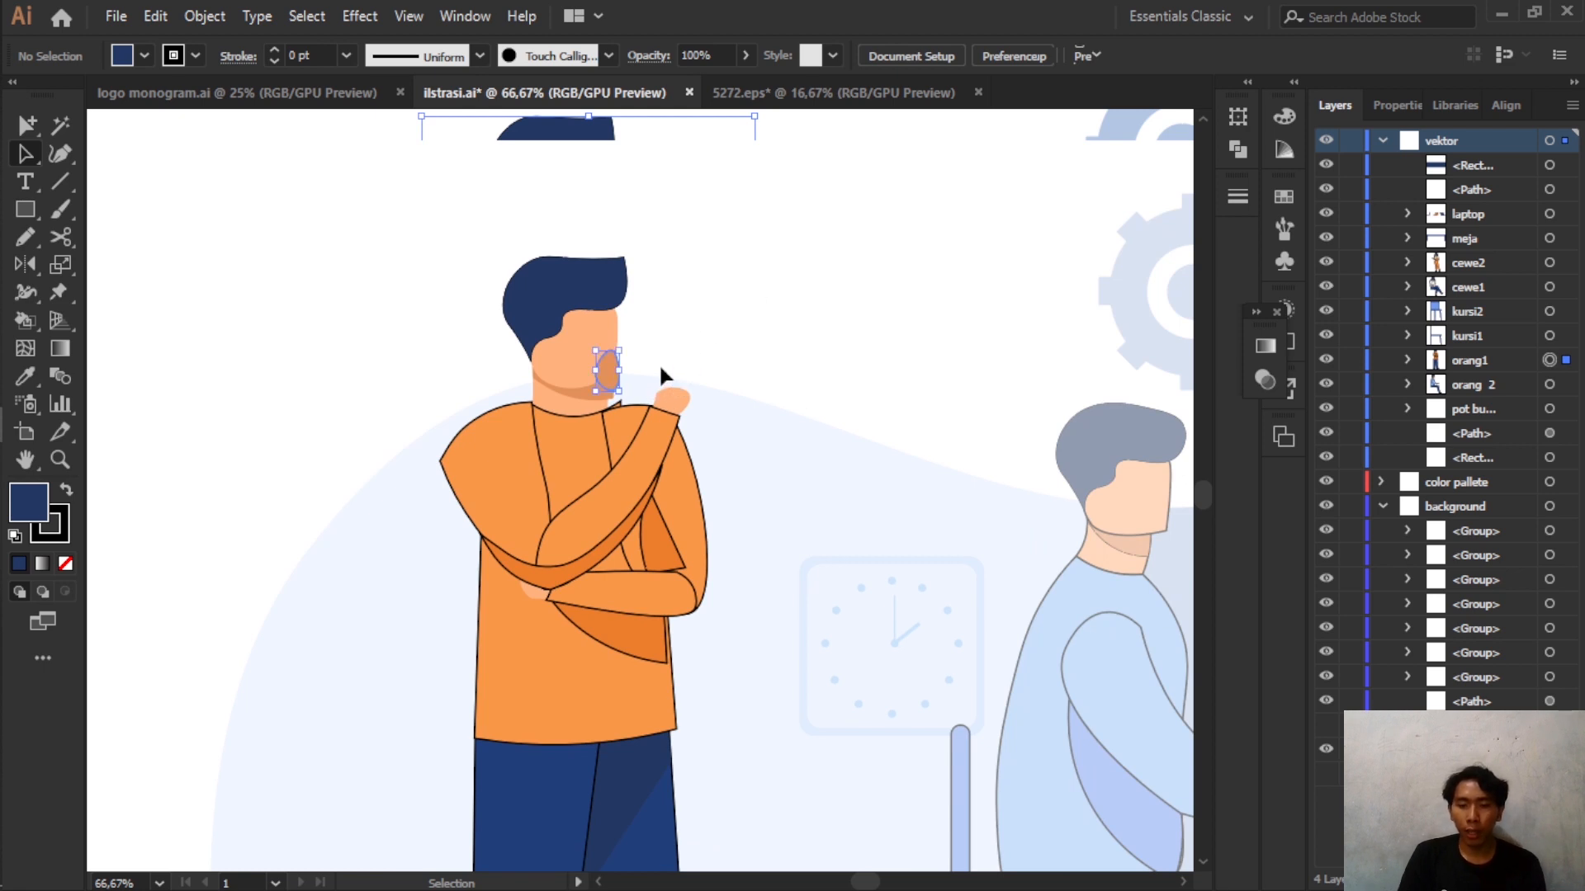
key(Delete)
click(609, 398)
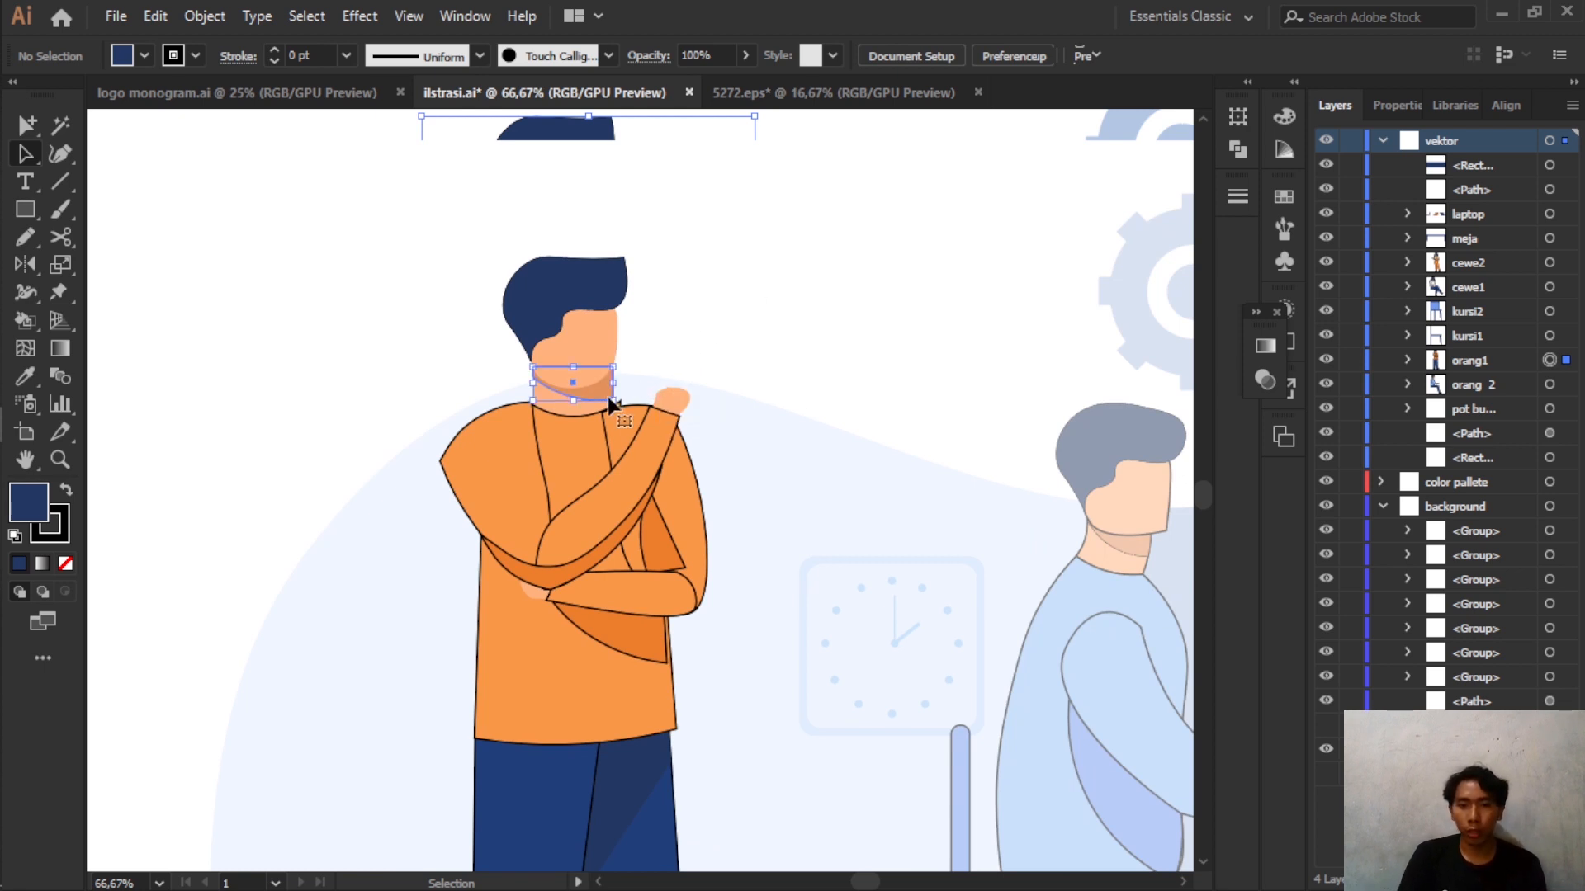
drag(615, 393, 603, 390)
click(690, 340)
- Undo the face and neck shadow edits together with the raised arm's warp, and deselect the arm
scroll(686, 341, down, 4)
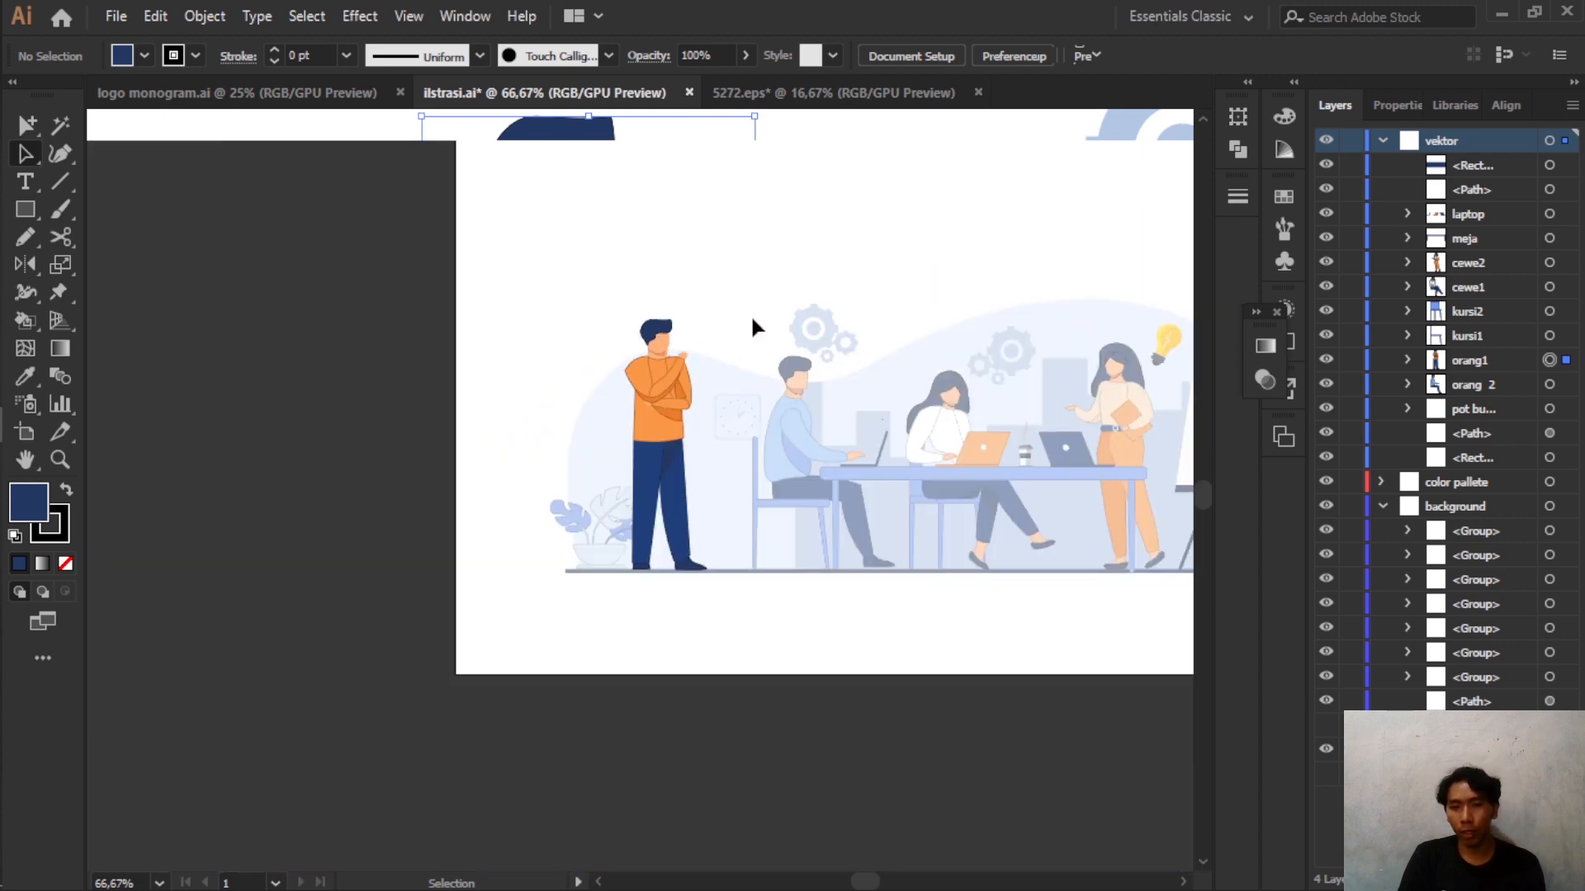
scroll(705, 323, up, 2)
scroll(768, 305, up, 2)
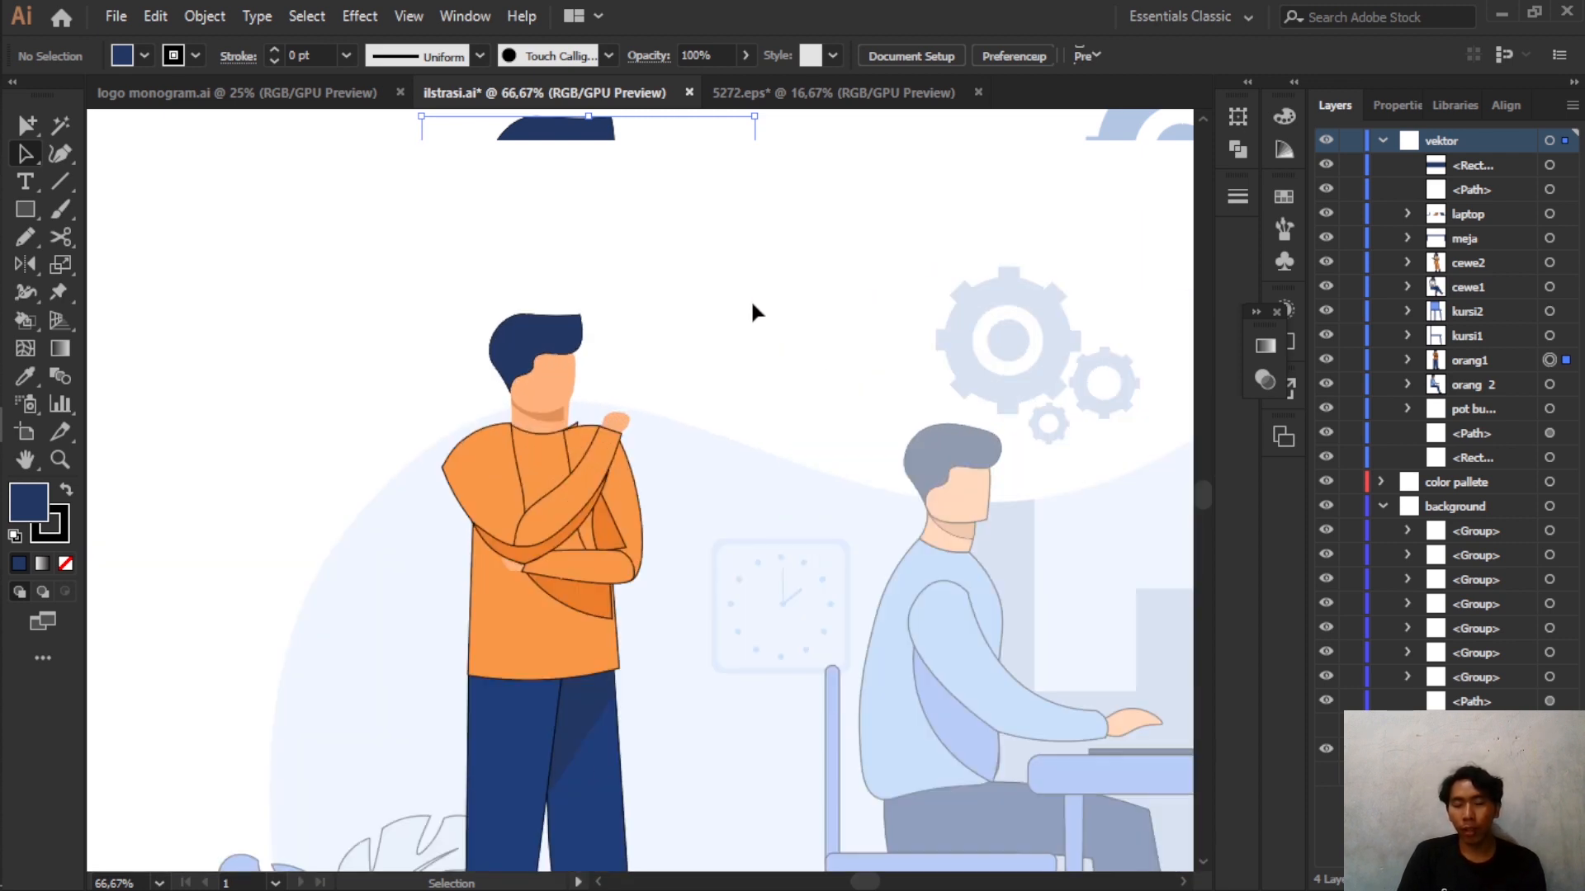
scroll(720, 347, up, 1)
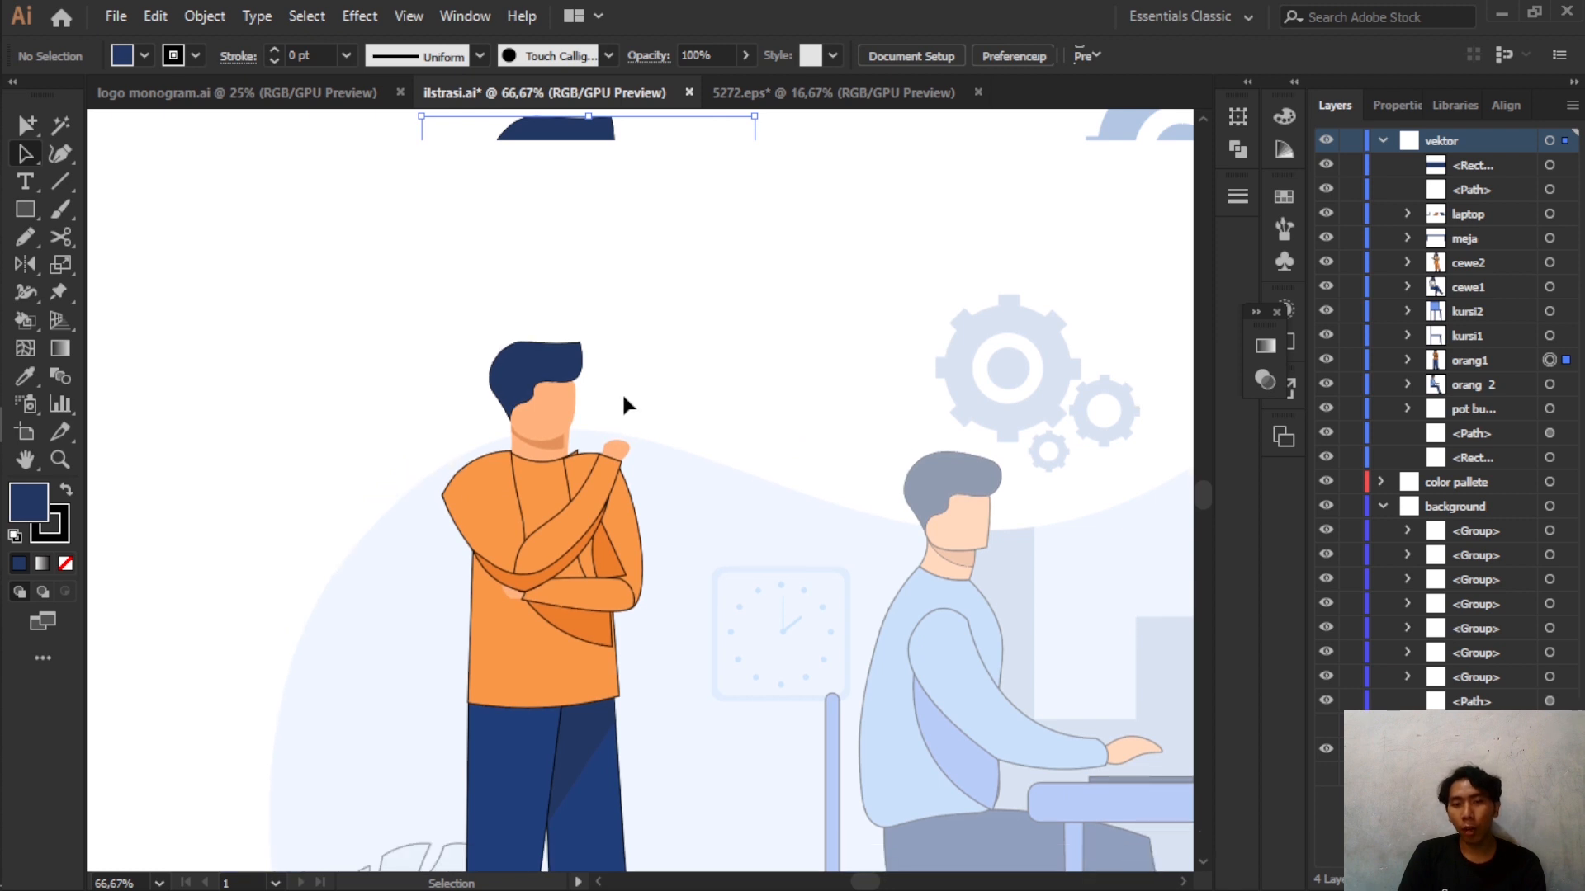
key(ctrl+z)
key(ctrl+z)
key(ctrl+z)
key(ctrl+z)
key(ctrl+z)
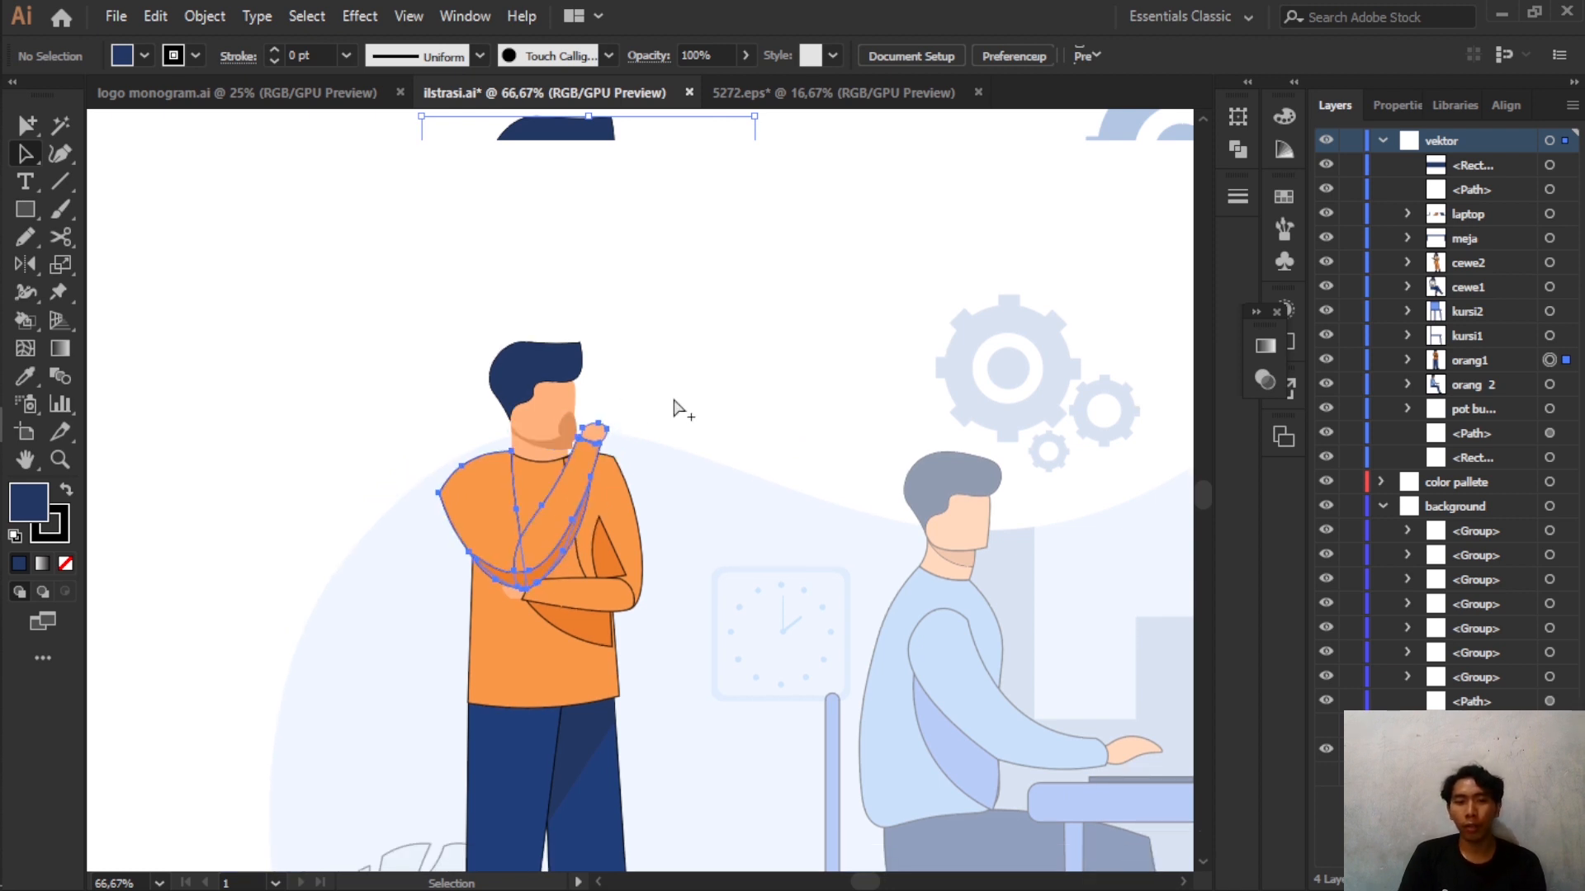
click(699, 363)
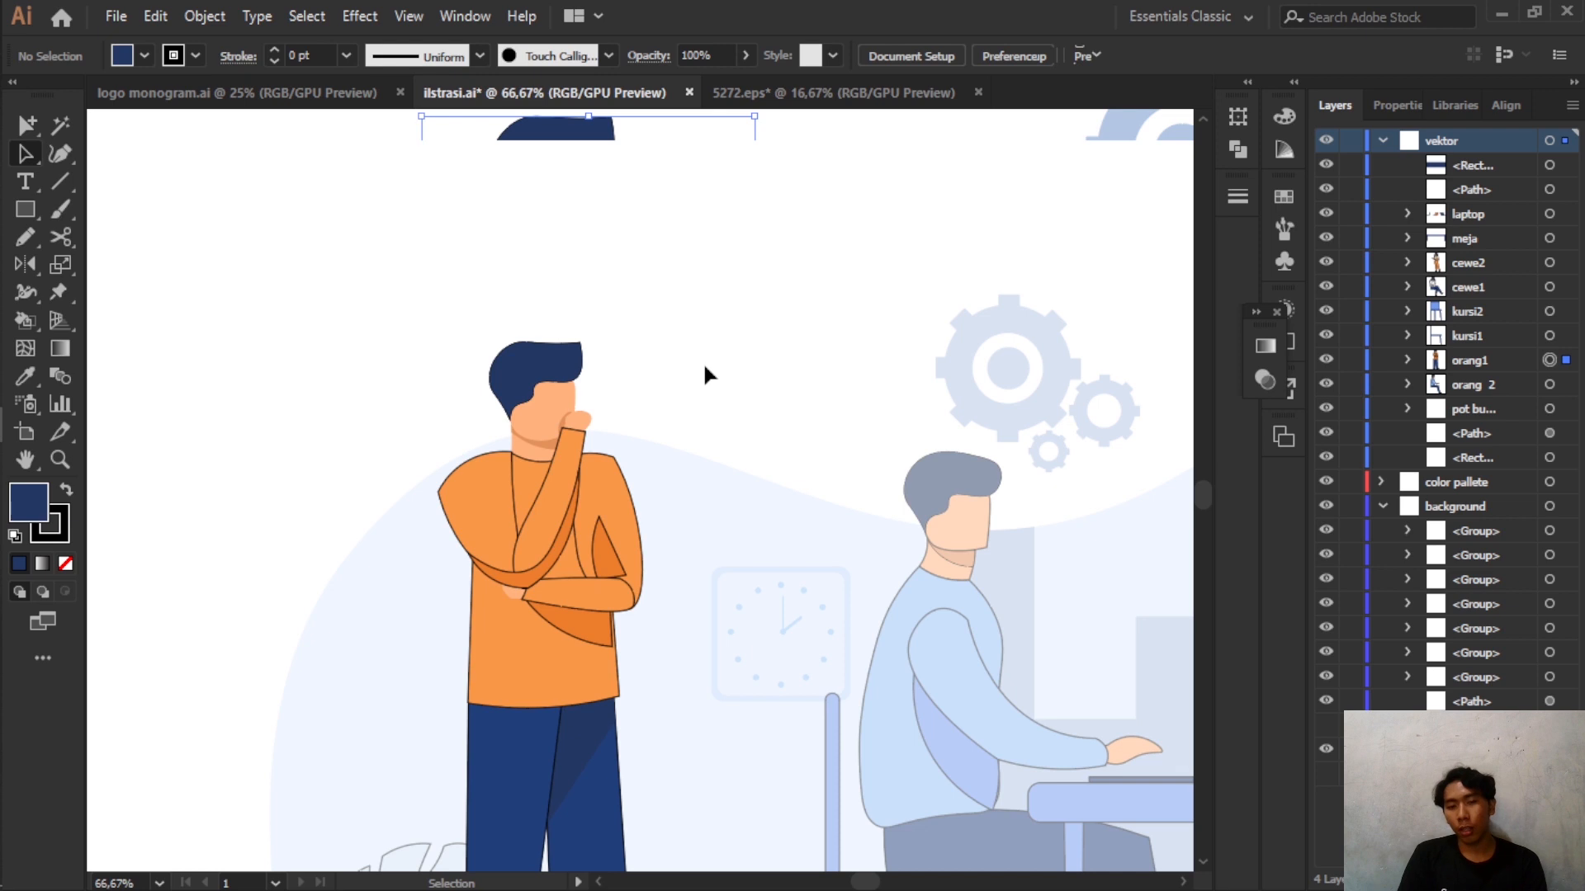
scroll(697, 368, up, 2)
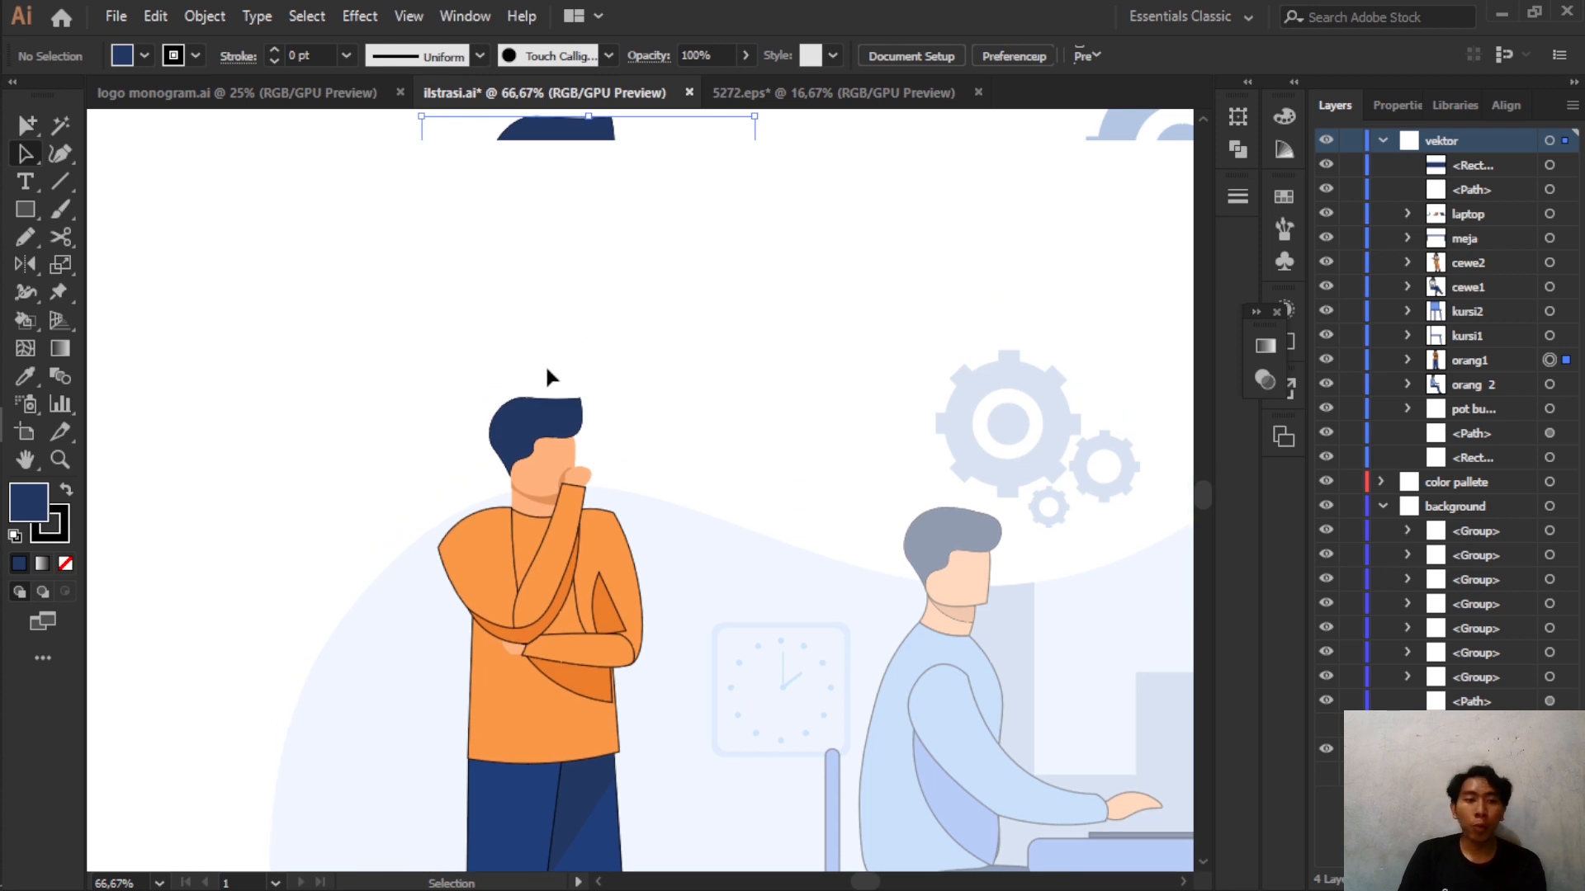
scroll(547, 375, down, 6)
scroll(479, 317, up, 5)
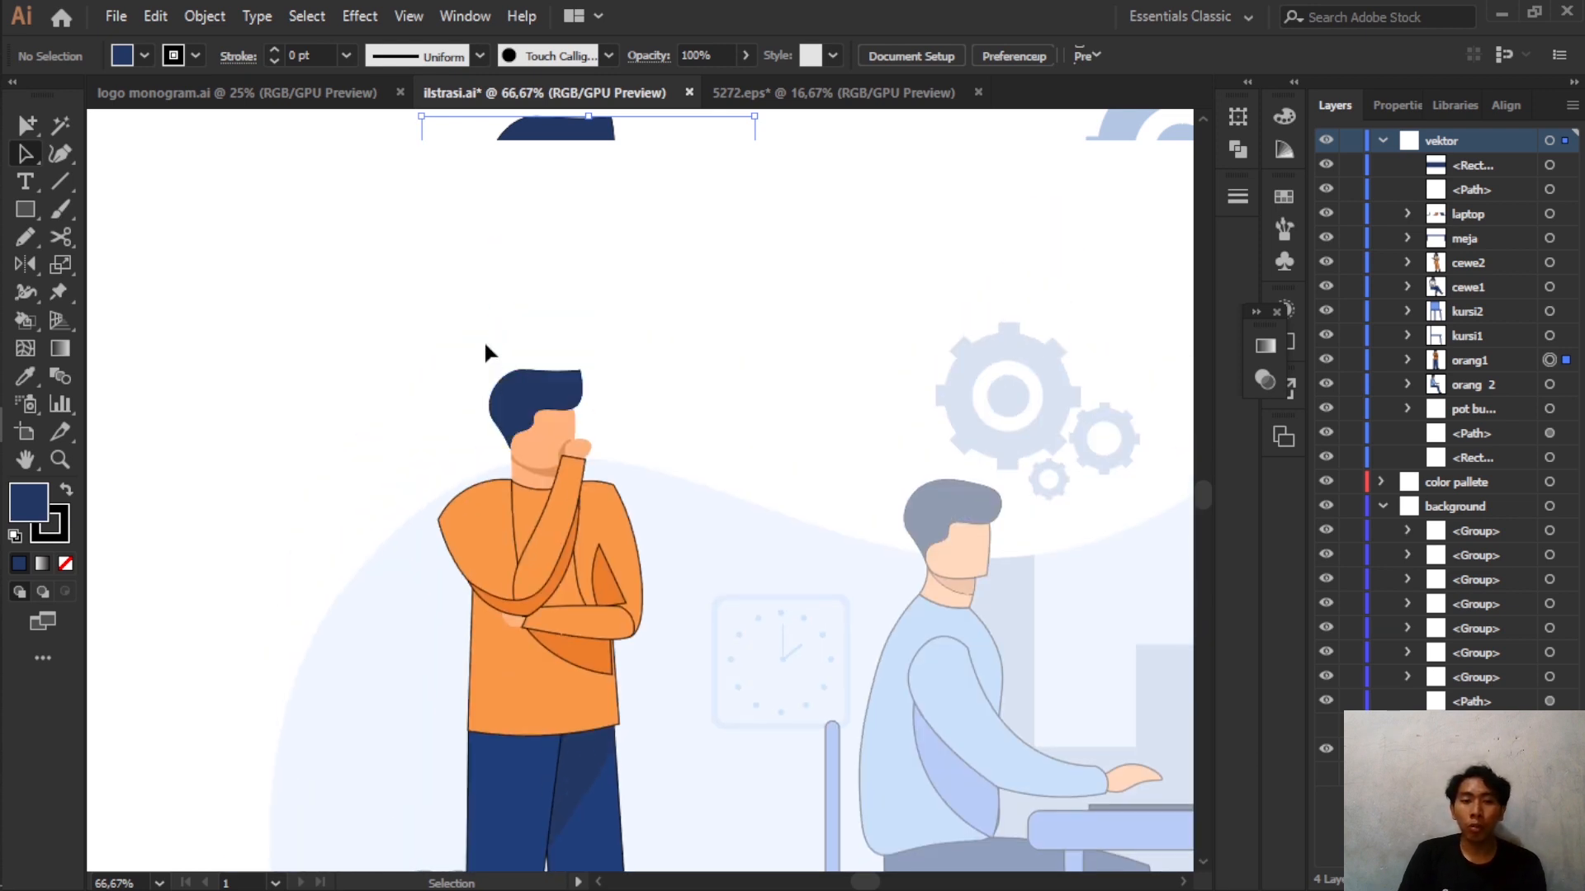
- Exit the man's isolated group and look over the office meeting illustration and his crossed arms
scroll(527, 310, up, 1)
scroll(578, 355, down, 3)
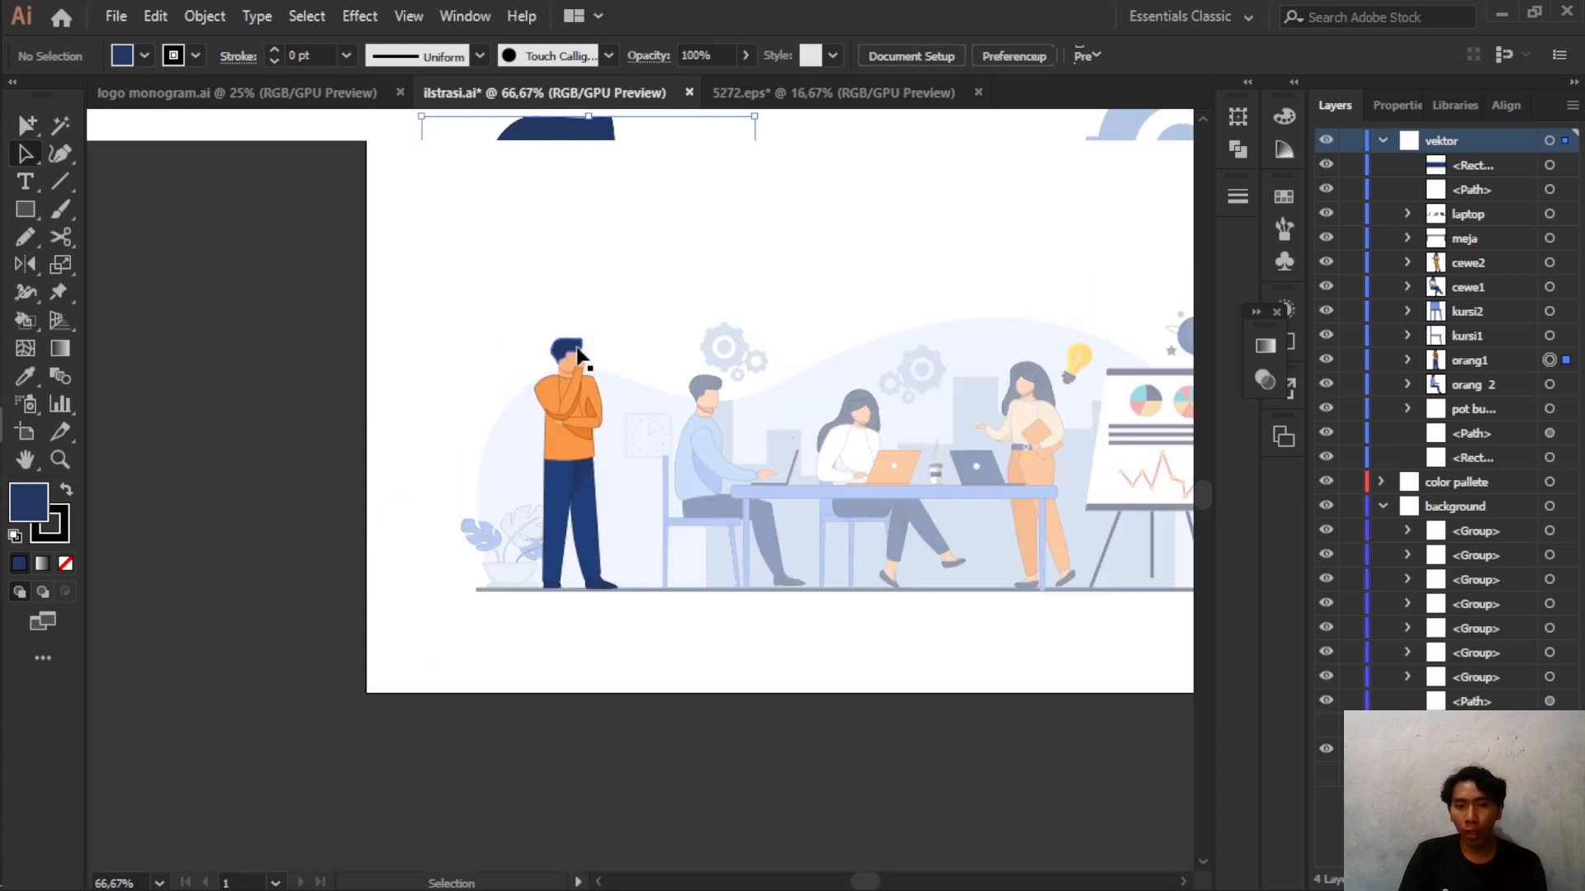
scroll(578, 355, up, 3)
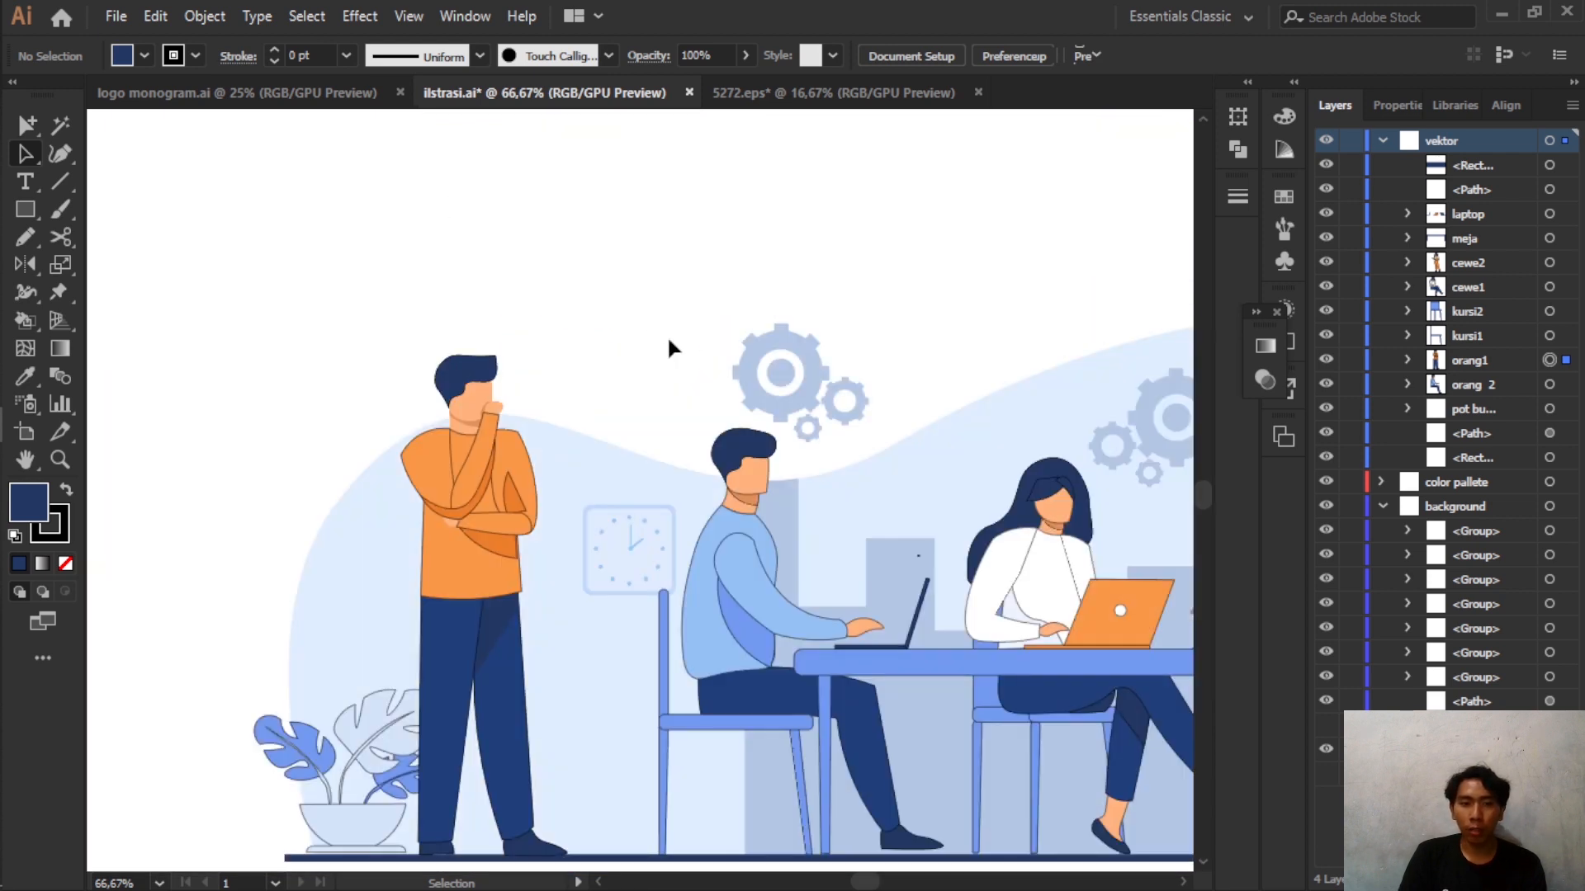
scroll(665, 342, down, 1)
drag(716, 332, 519, 286)
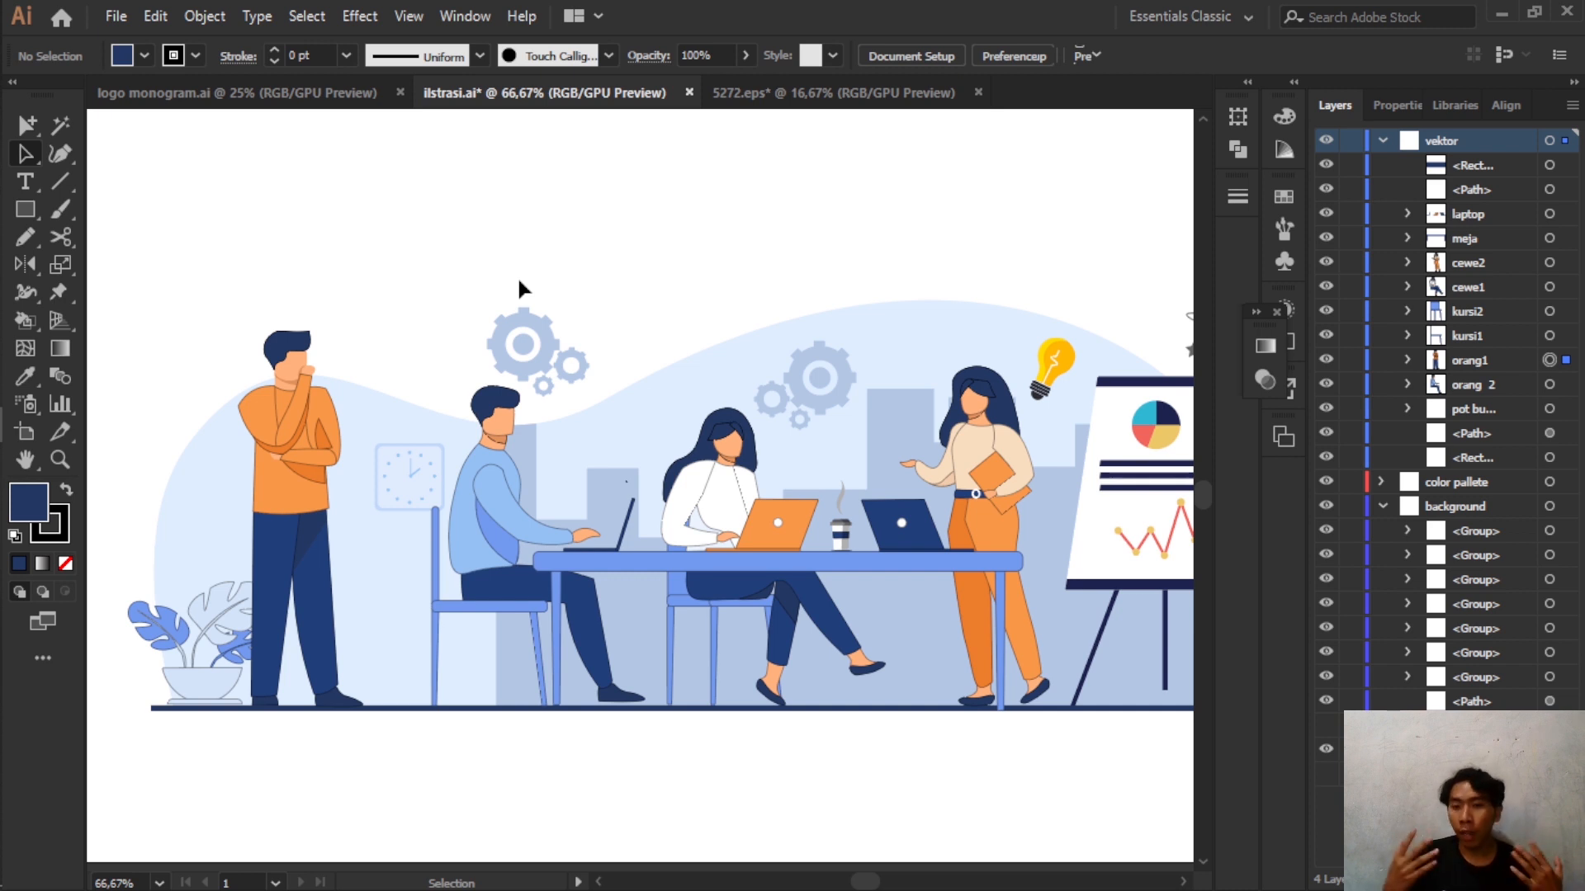
scroll(428, 336, down, 3)
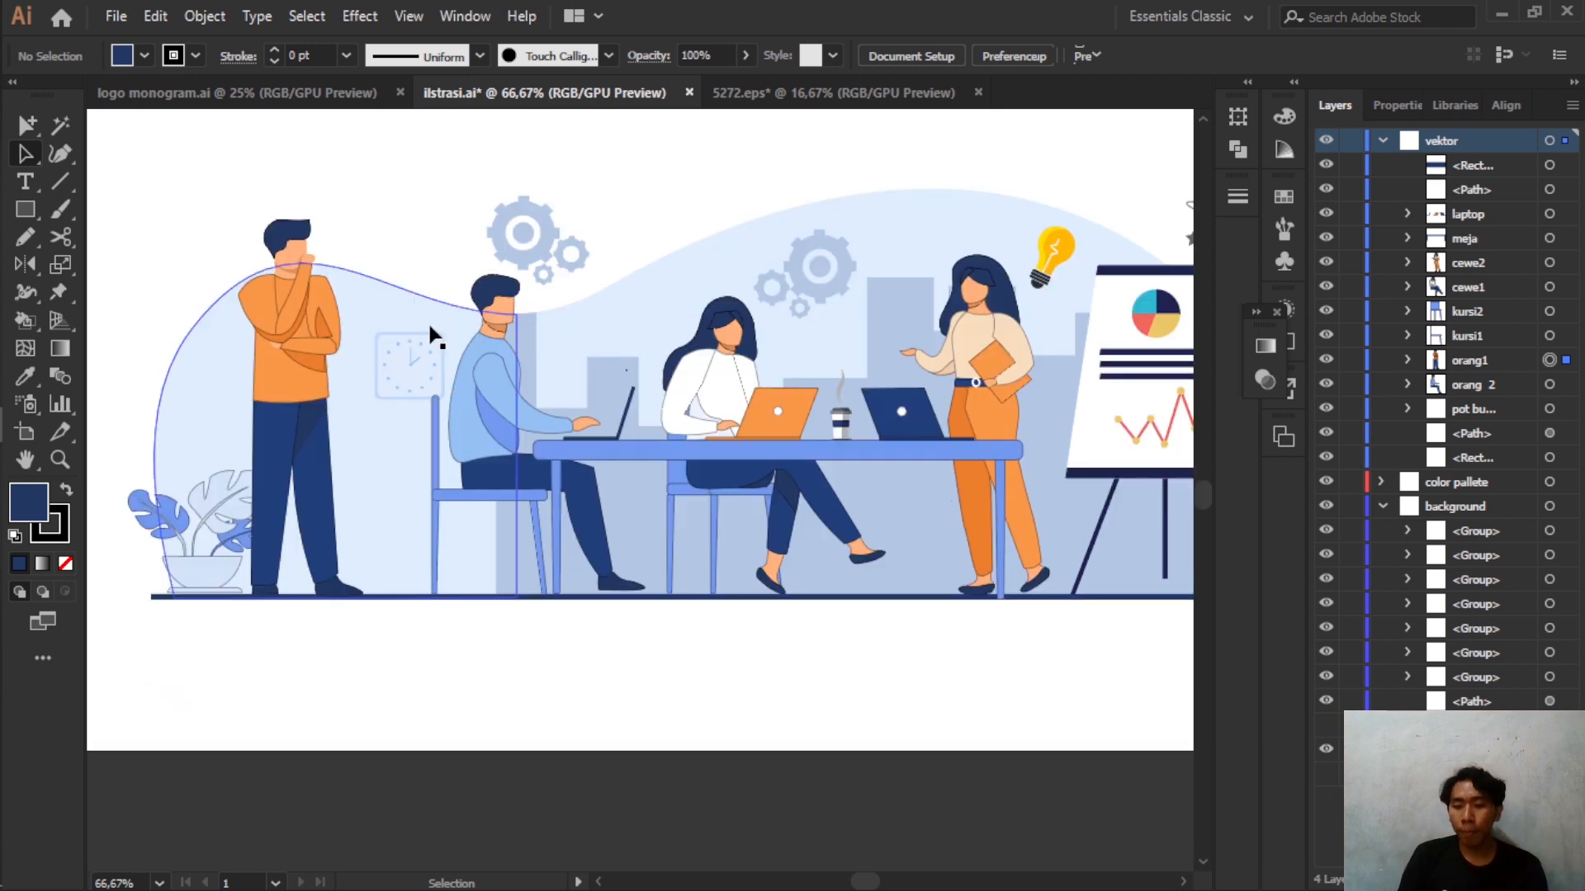
scroll(408, 372, up, 3)
drag(396, 202, 588, 300)
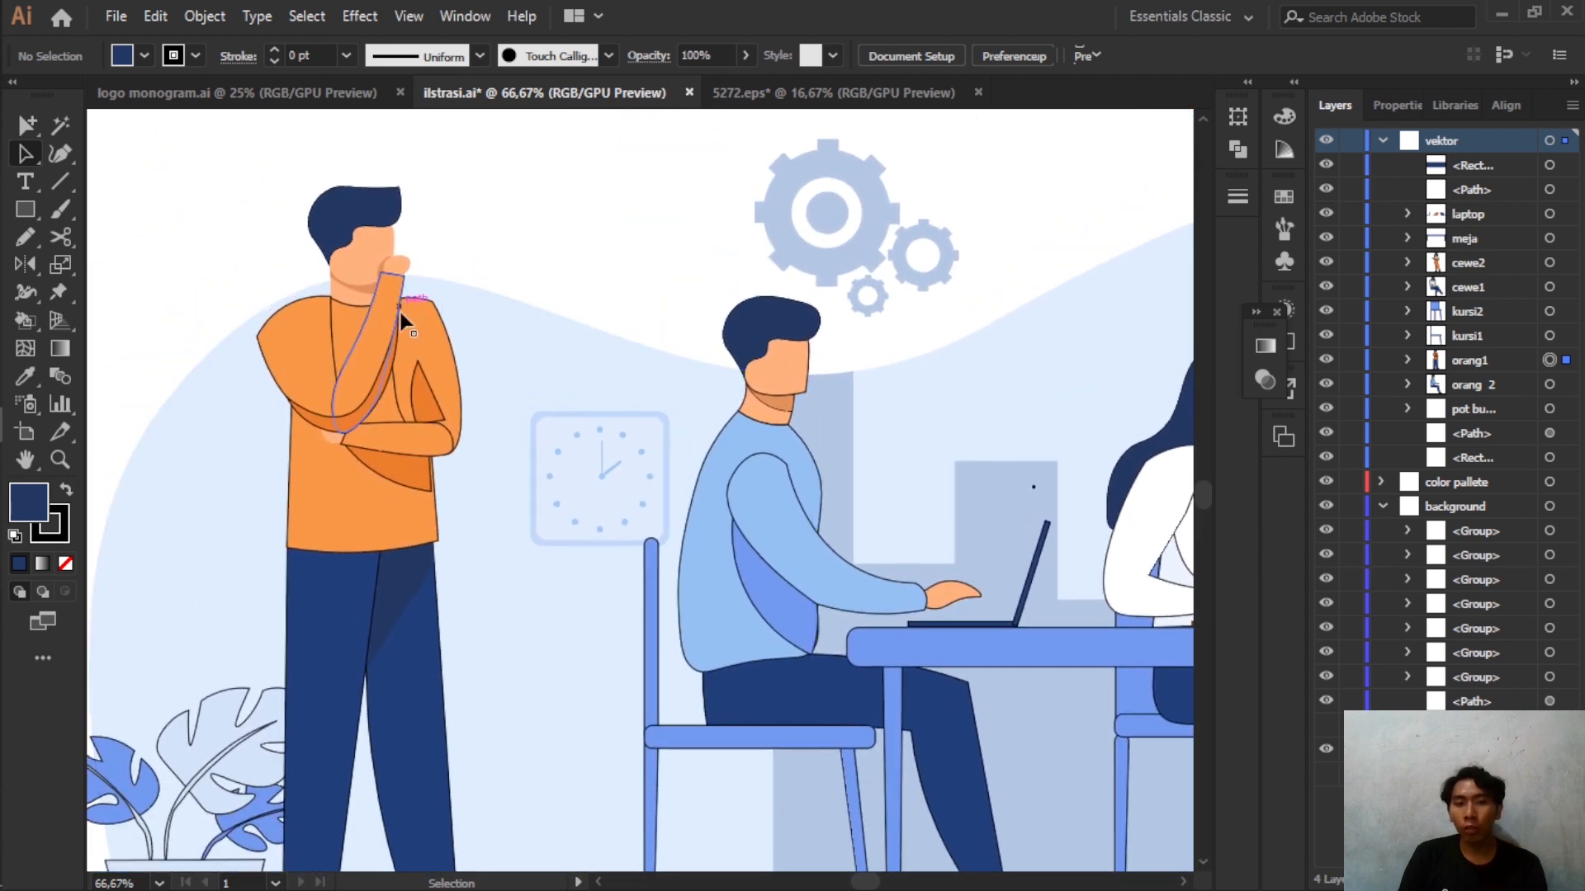
click(394, 331)
click(555, 194)
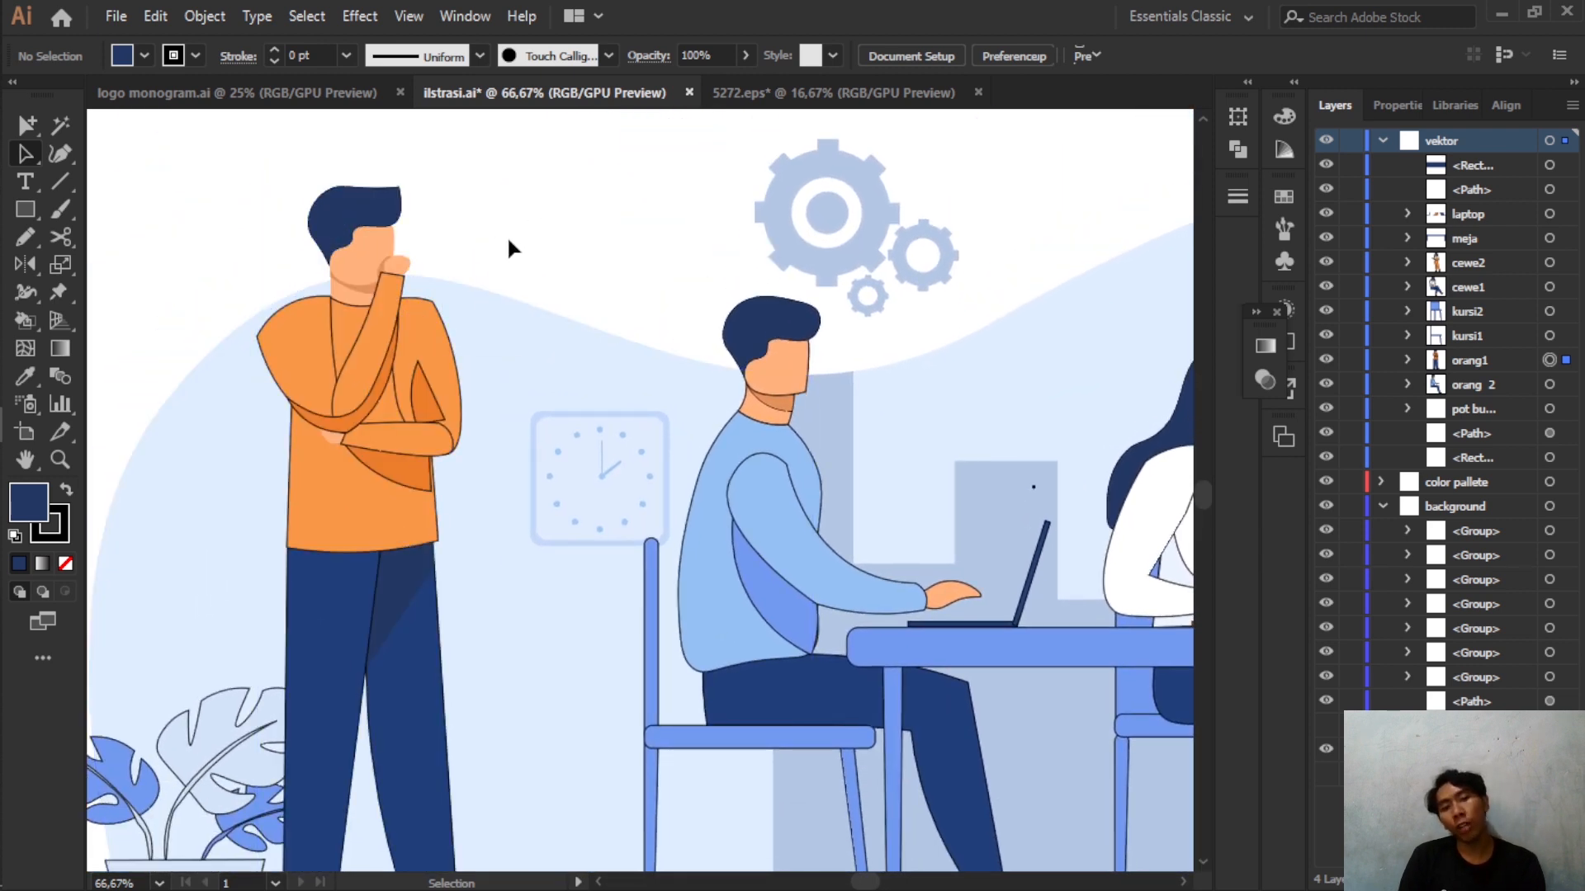
- Isolate the man and pull his folded arm, including its sleeve shadow and hand, away from his body
click(427, 359)
double_click(428, 363)
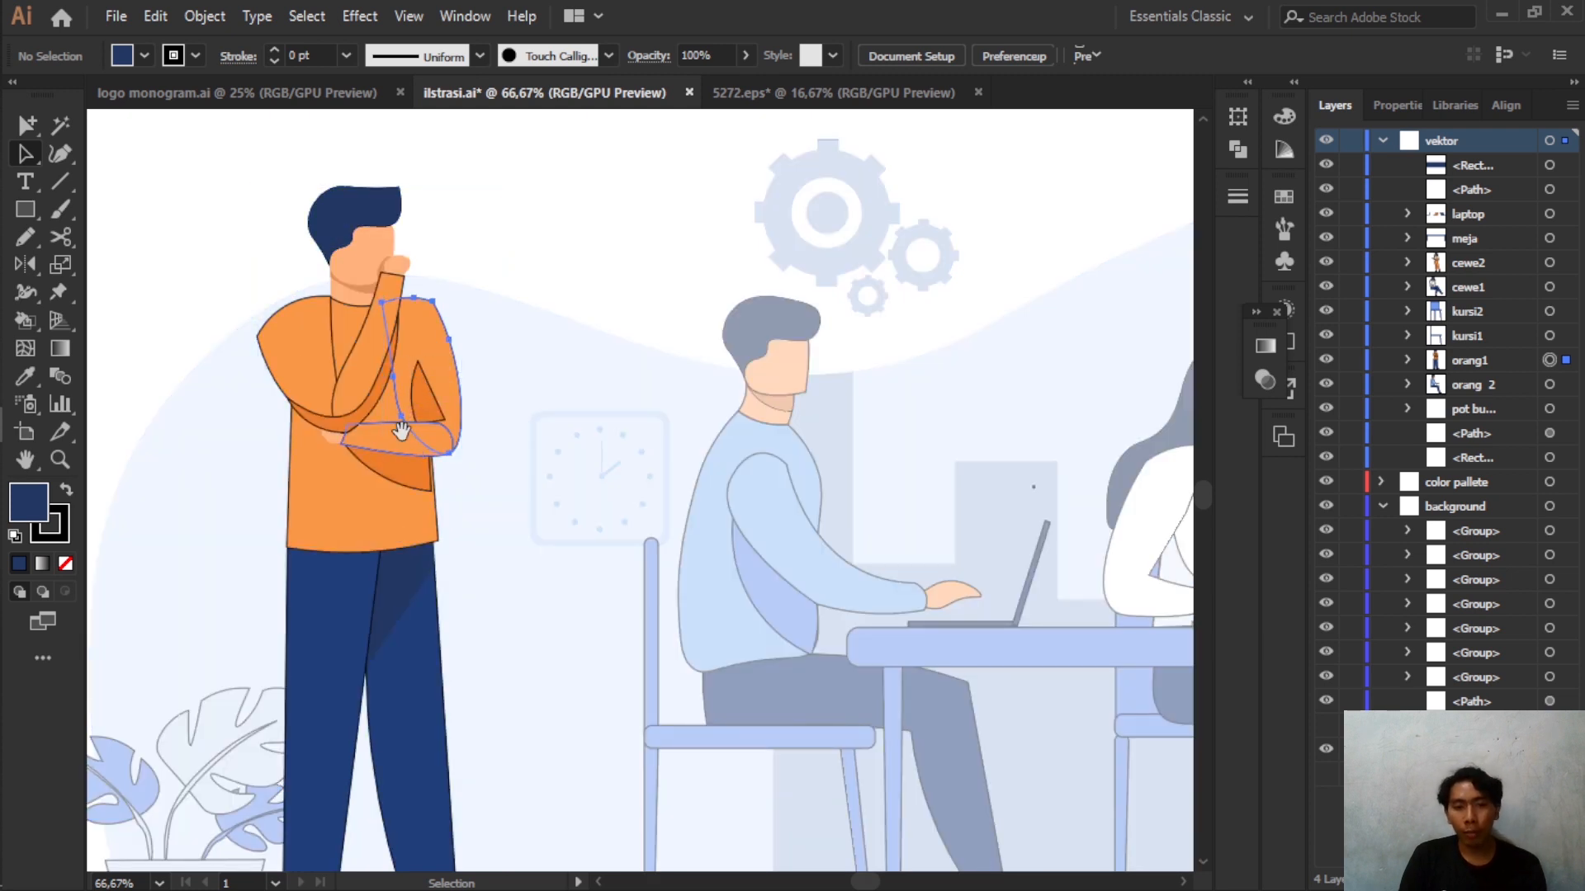
click(344, 440)
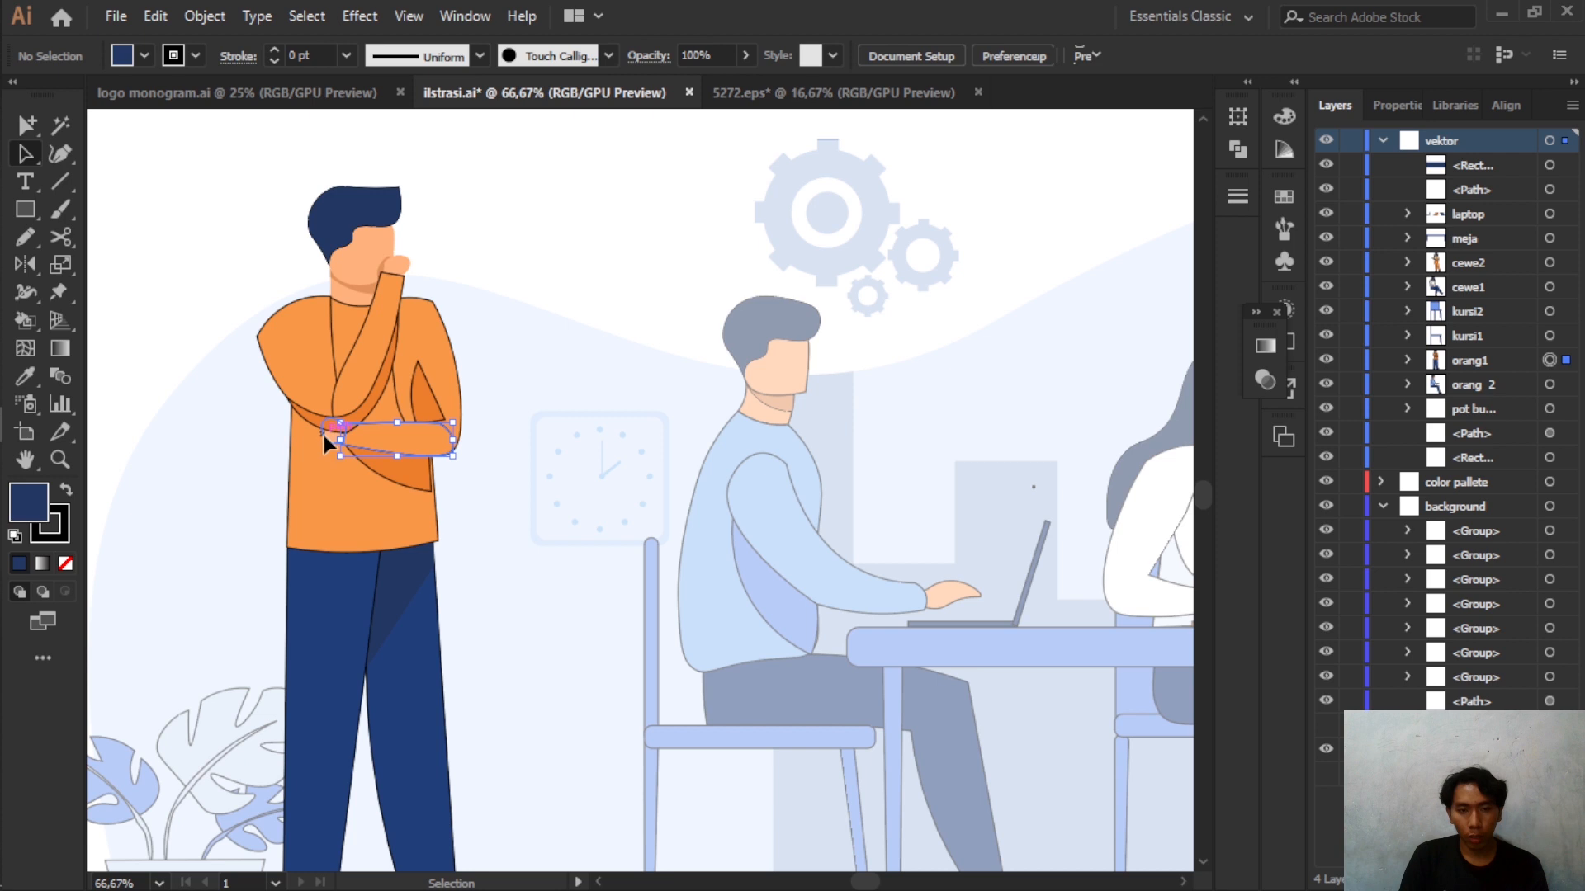
shift+click(434, 372)
drag(428, 388, 557, 385)
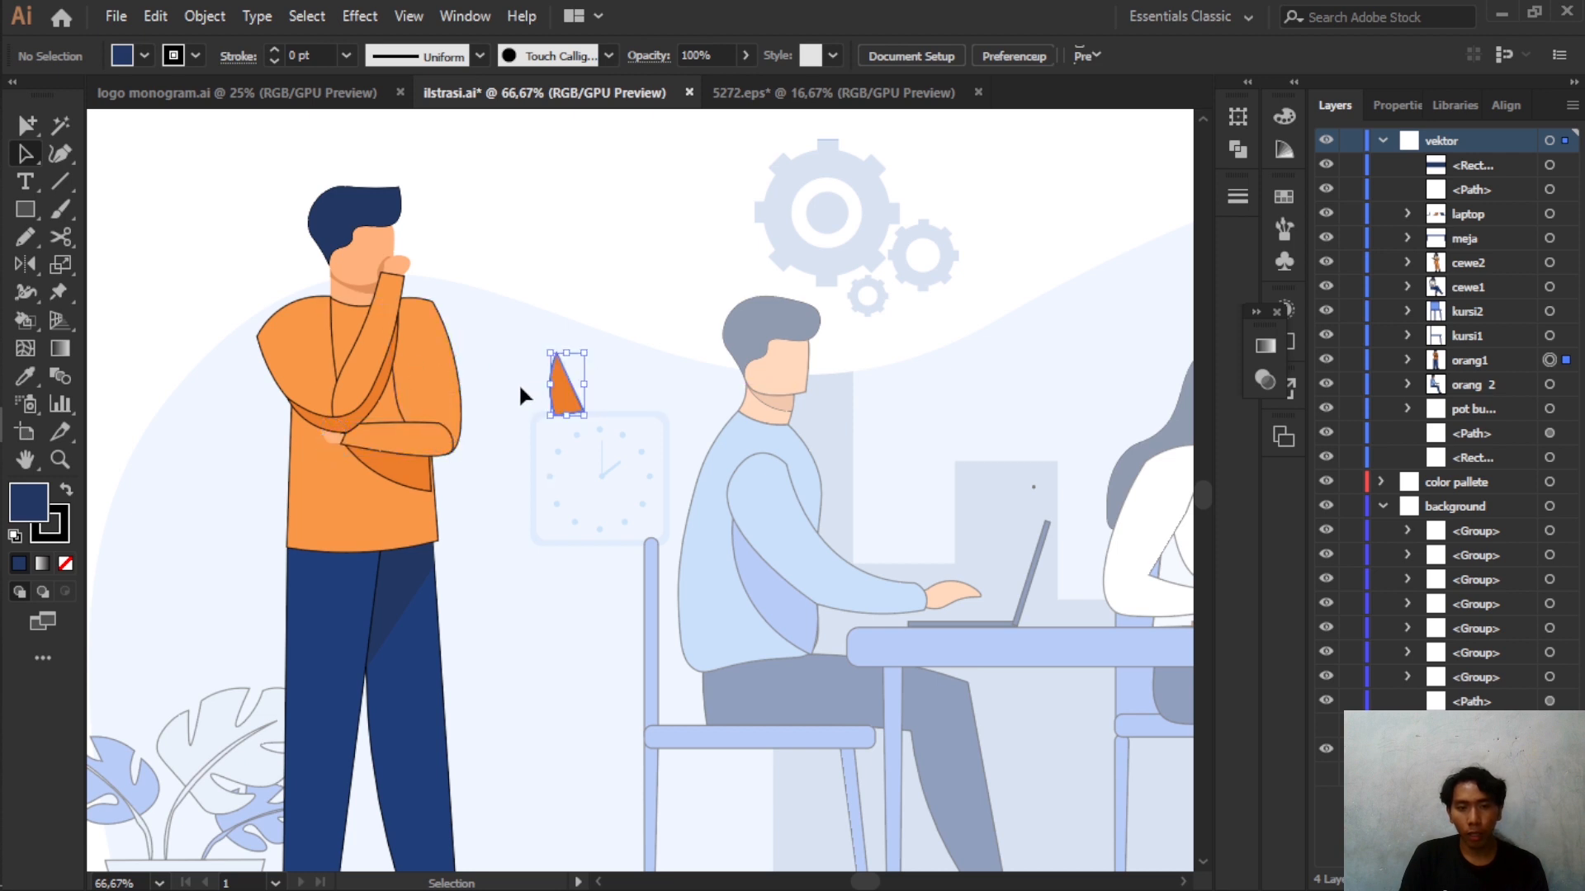
key(ctrl+z)
shift+click(331, 436)
drag(330, 436, 621, 429)
drag(690, 356, 541, 366)
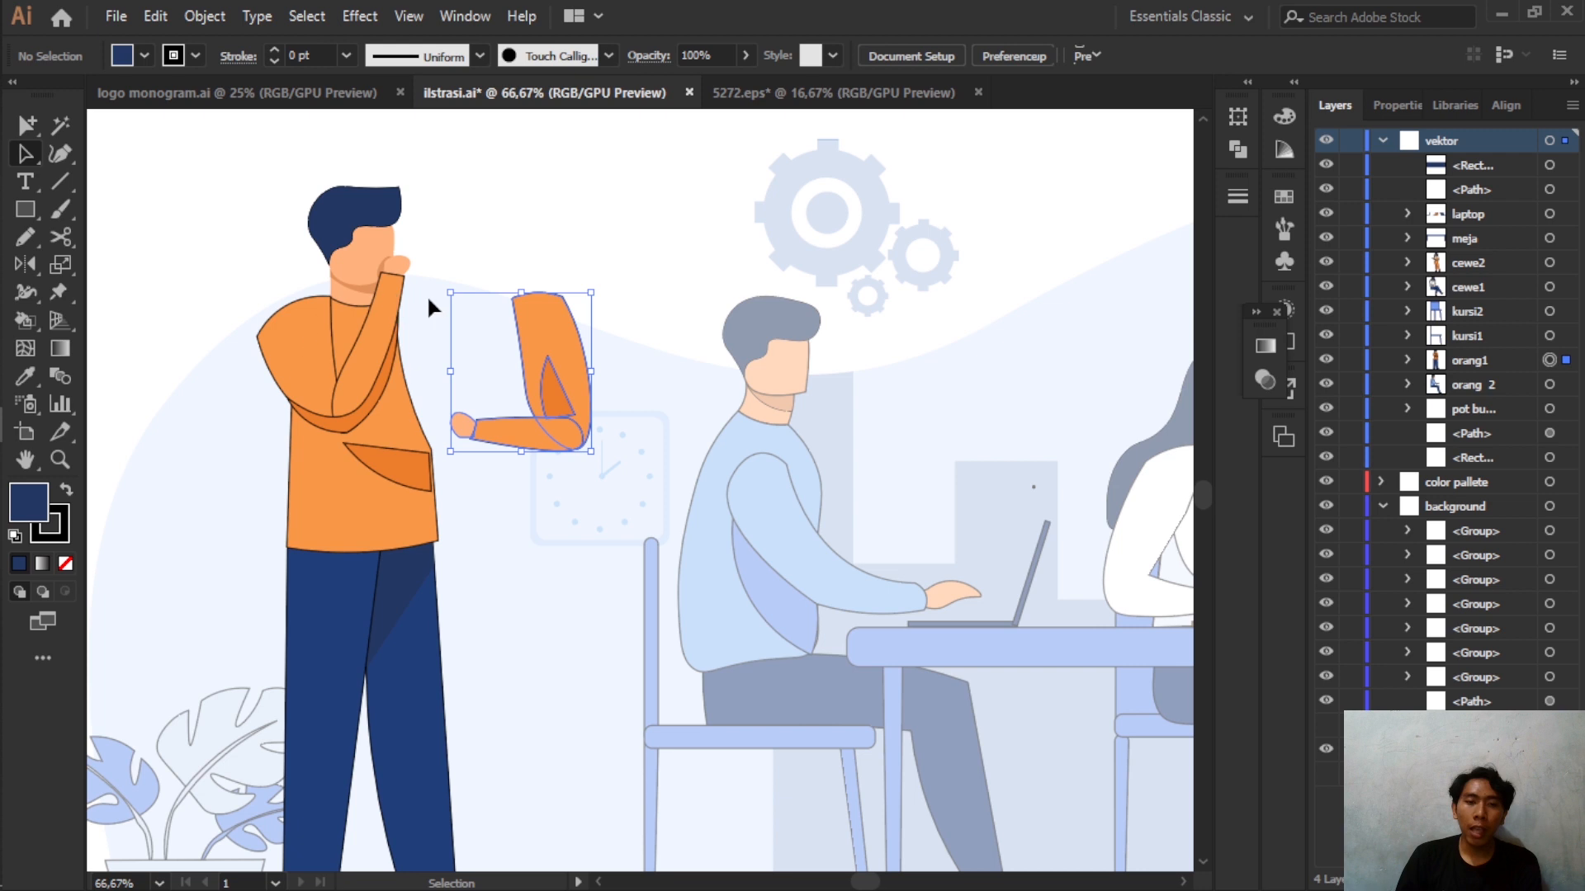
- Put the folded arm back in its original place on the torso and exit the isolated group
drag(569, 368, 435, 383)
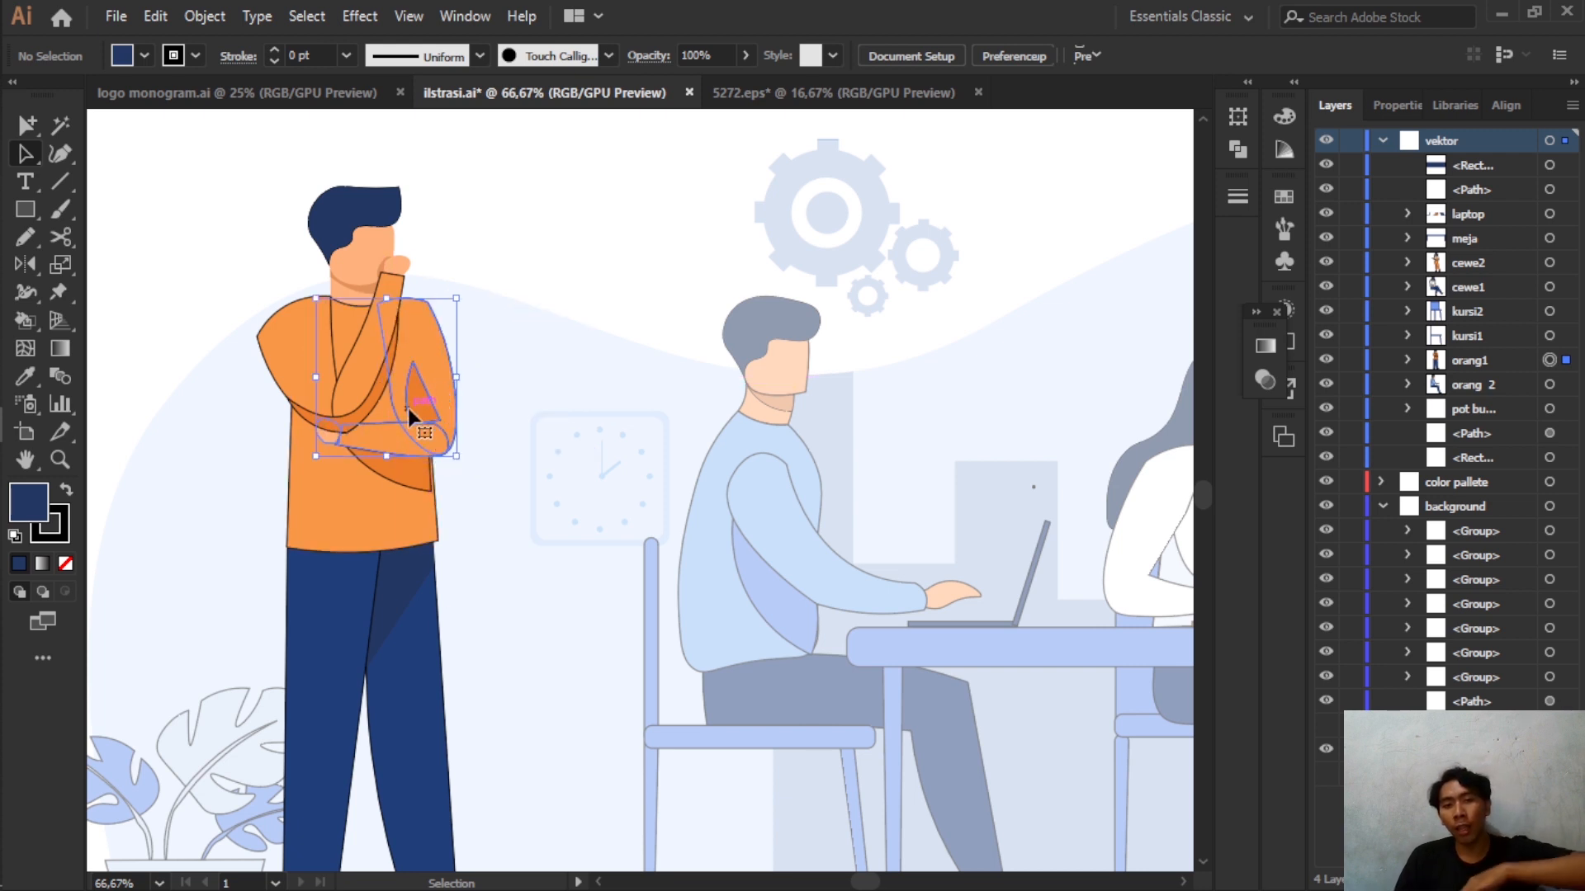
key(ctrl+z)
key(ctrl+shift+z)
click(578, 229)
double_click(578, 235)
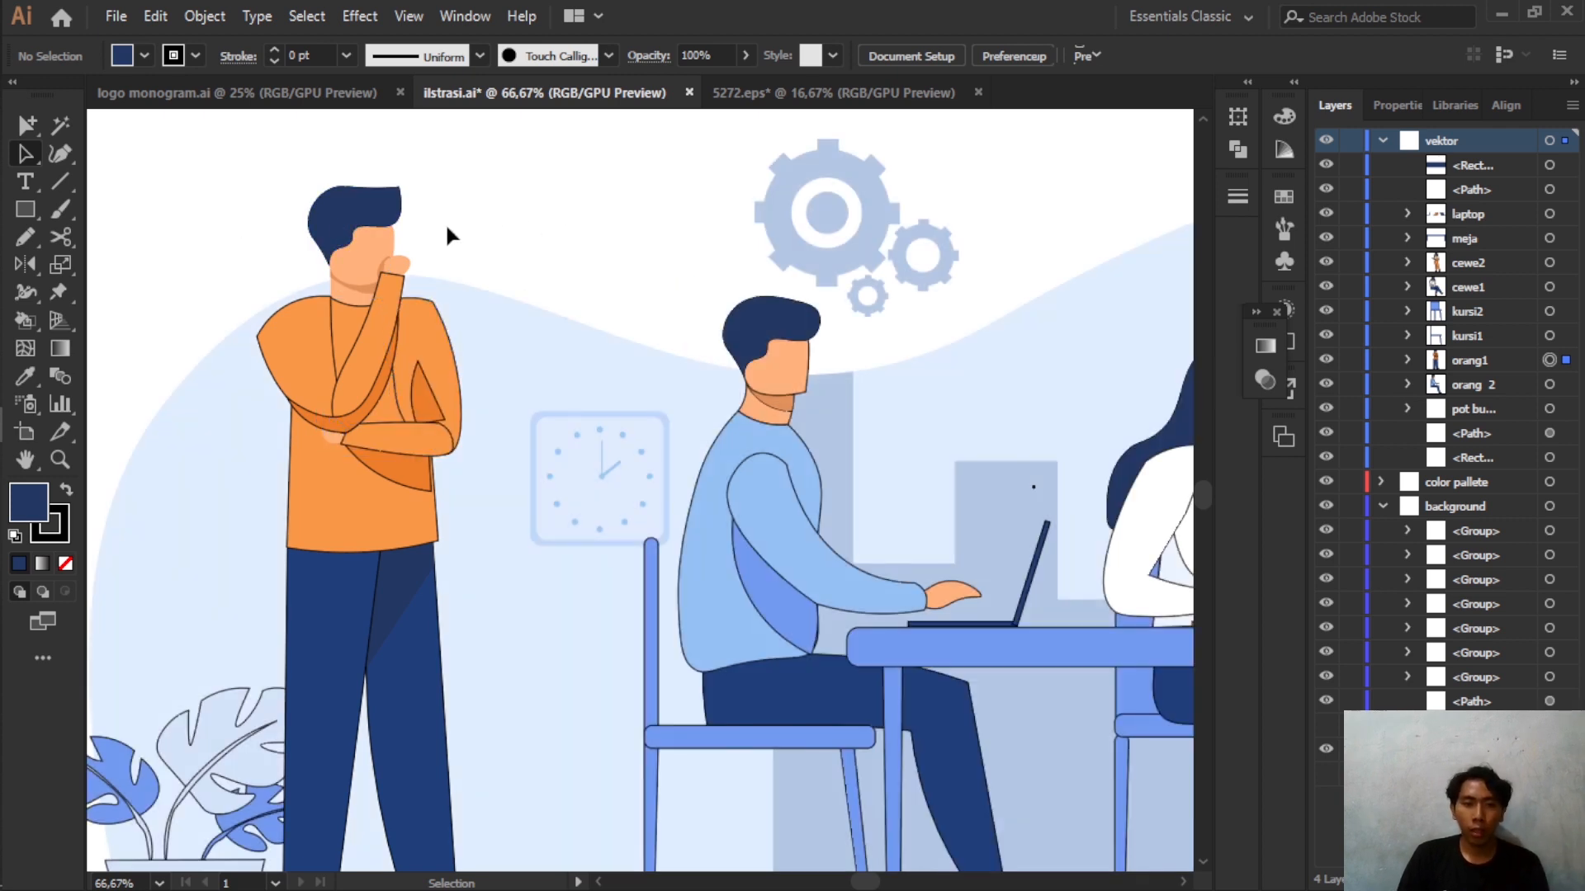
- Apply Puppet Warp to the man's folded arm, undo the trial bend of the hand, and shift the elbow pin slightly outward
click(406, 359)
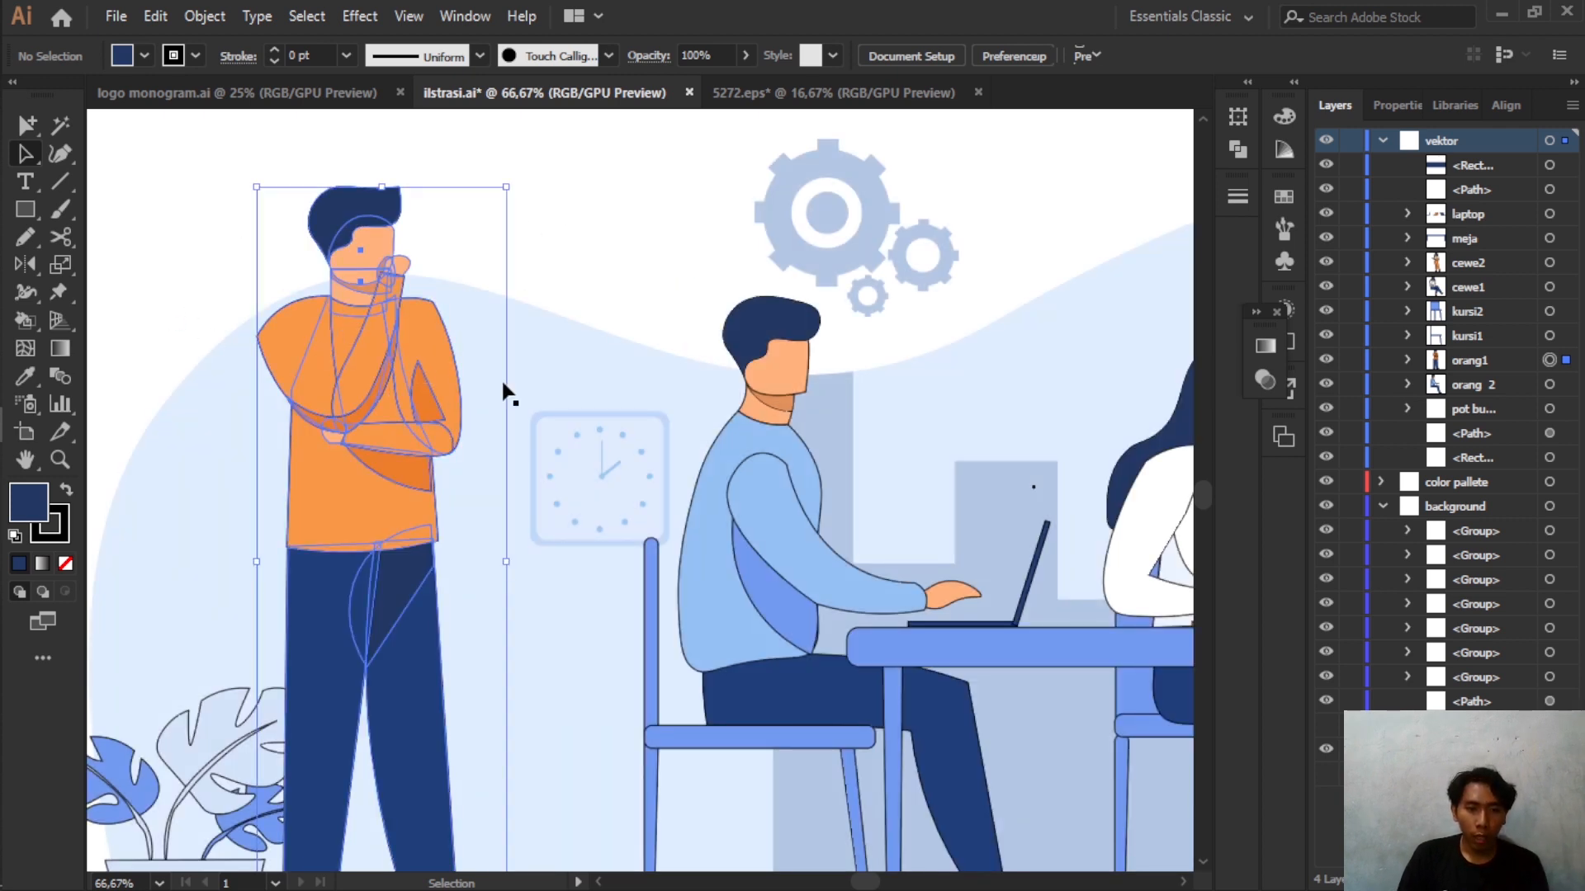
double_click(435, 353)
click(435, 364)
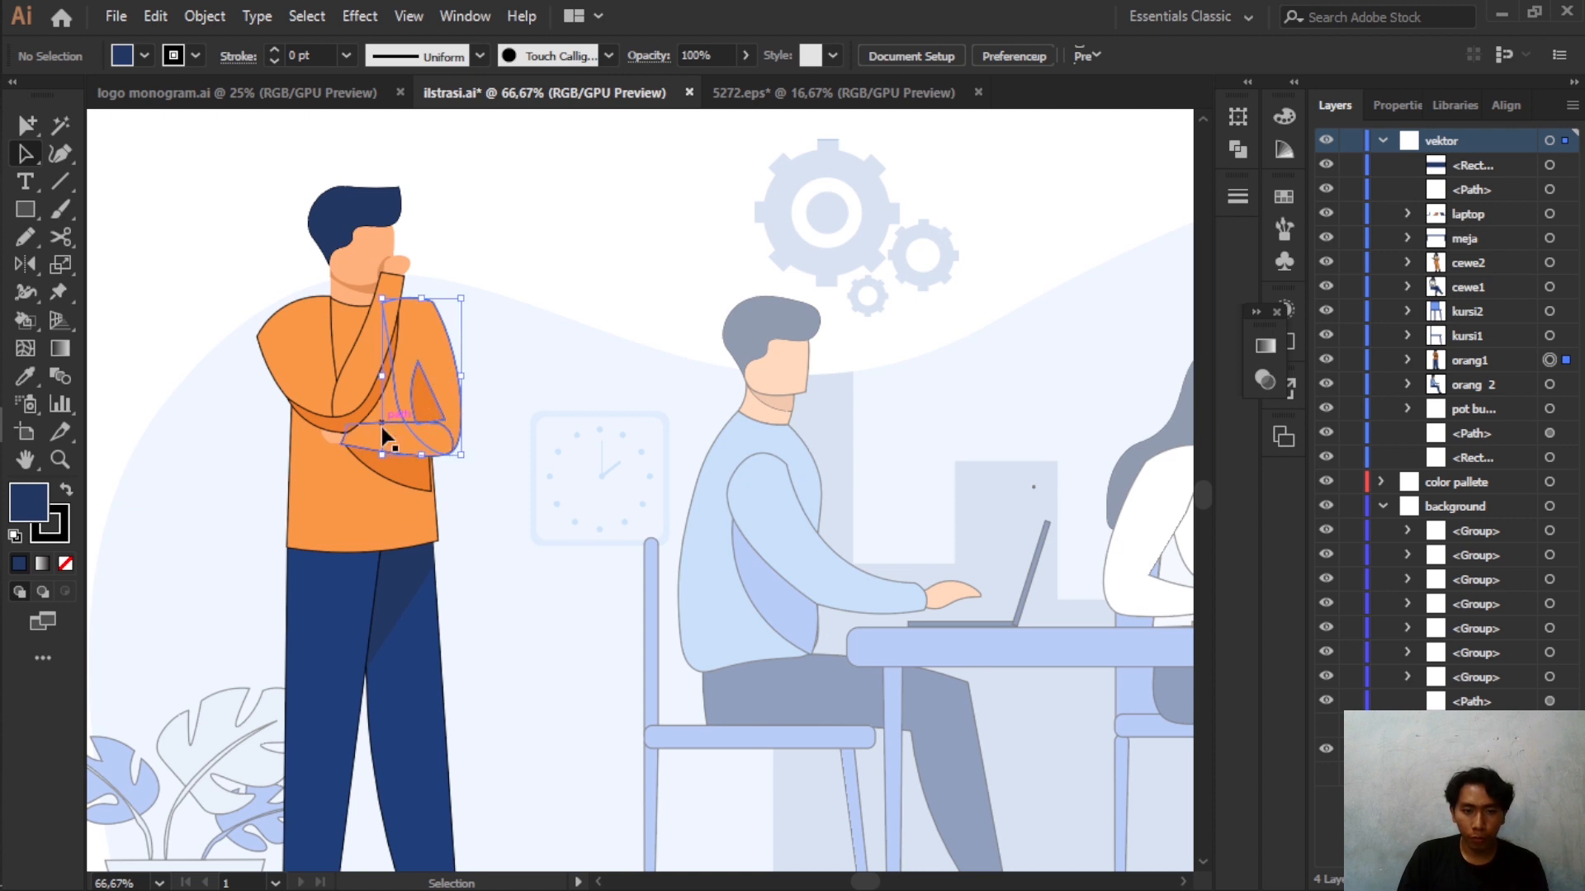
shift+click(326, 441)
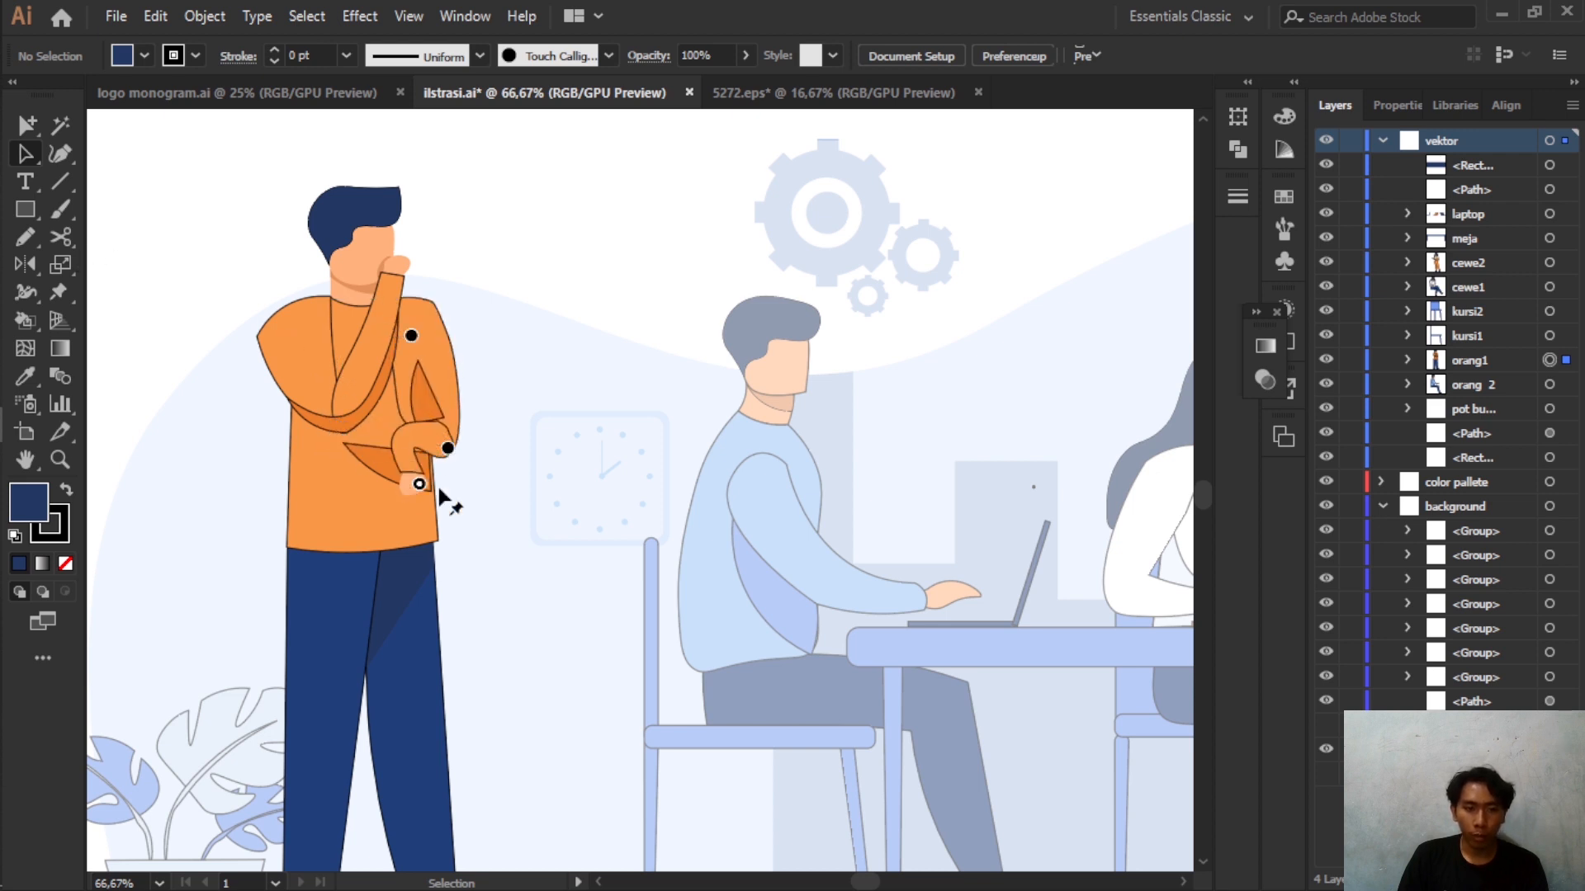
click(449, 449)
mouse_move(456, 452)
mouse_down()
mouse_move(479, 458)
mouse_move(459, 443)
mouse_up()
key(ctrl+z)
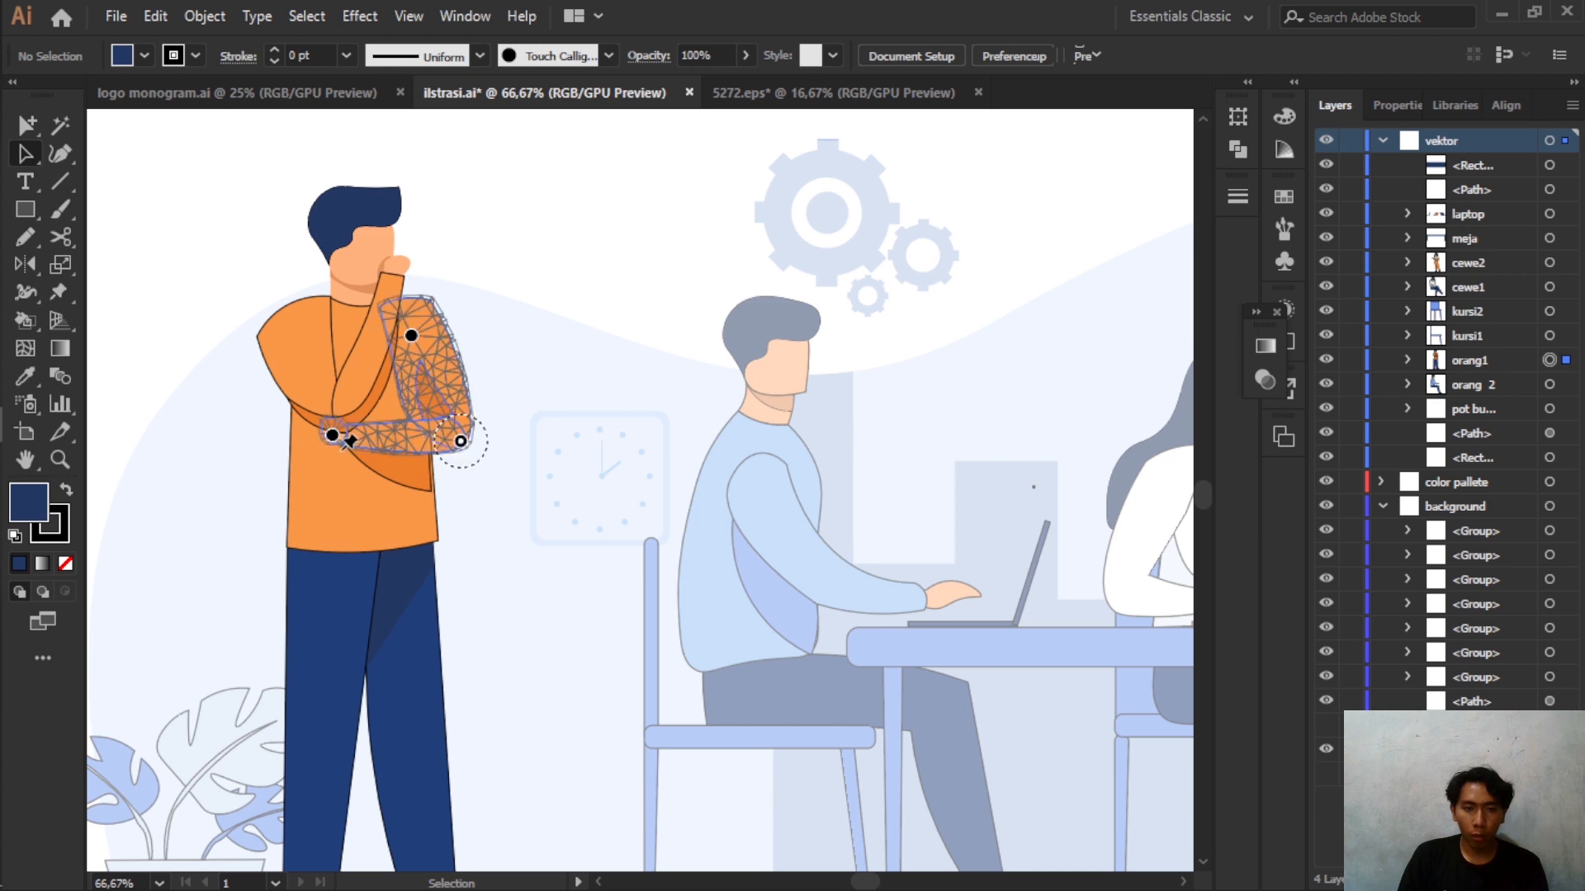
- Add a warp pin in the middle of the folded forearm and pull the hand pin inward and down
drag(334, 437, 359, 454)
click(409, 440)
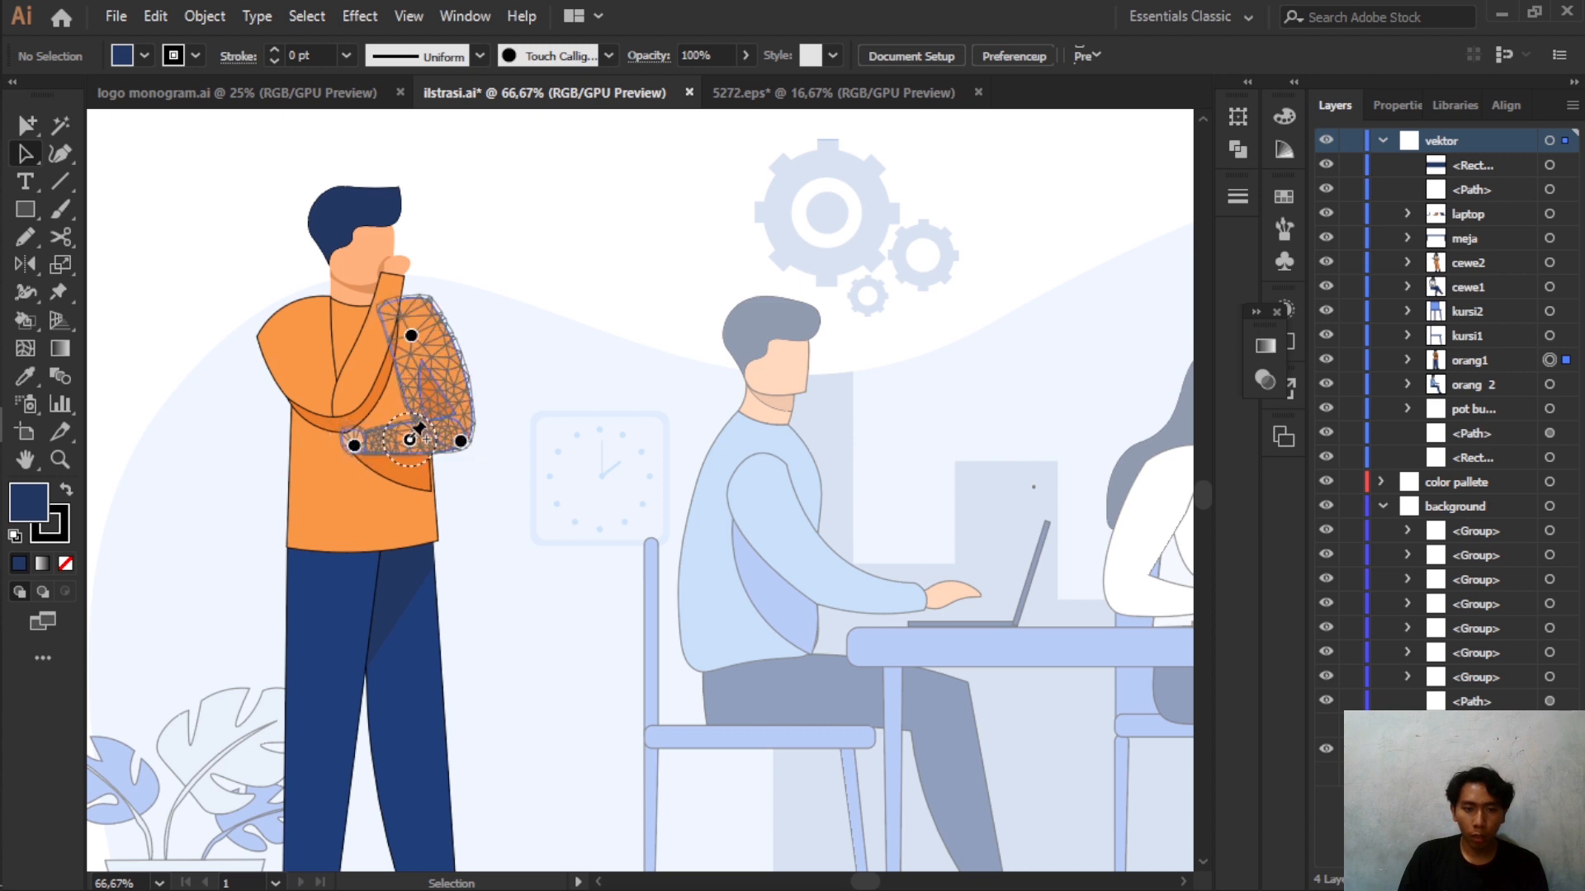
mouse_move(355, 445)
mouse_down()
mouse_move(428, 454)
mouse_move(371, 460)
mouse_up()
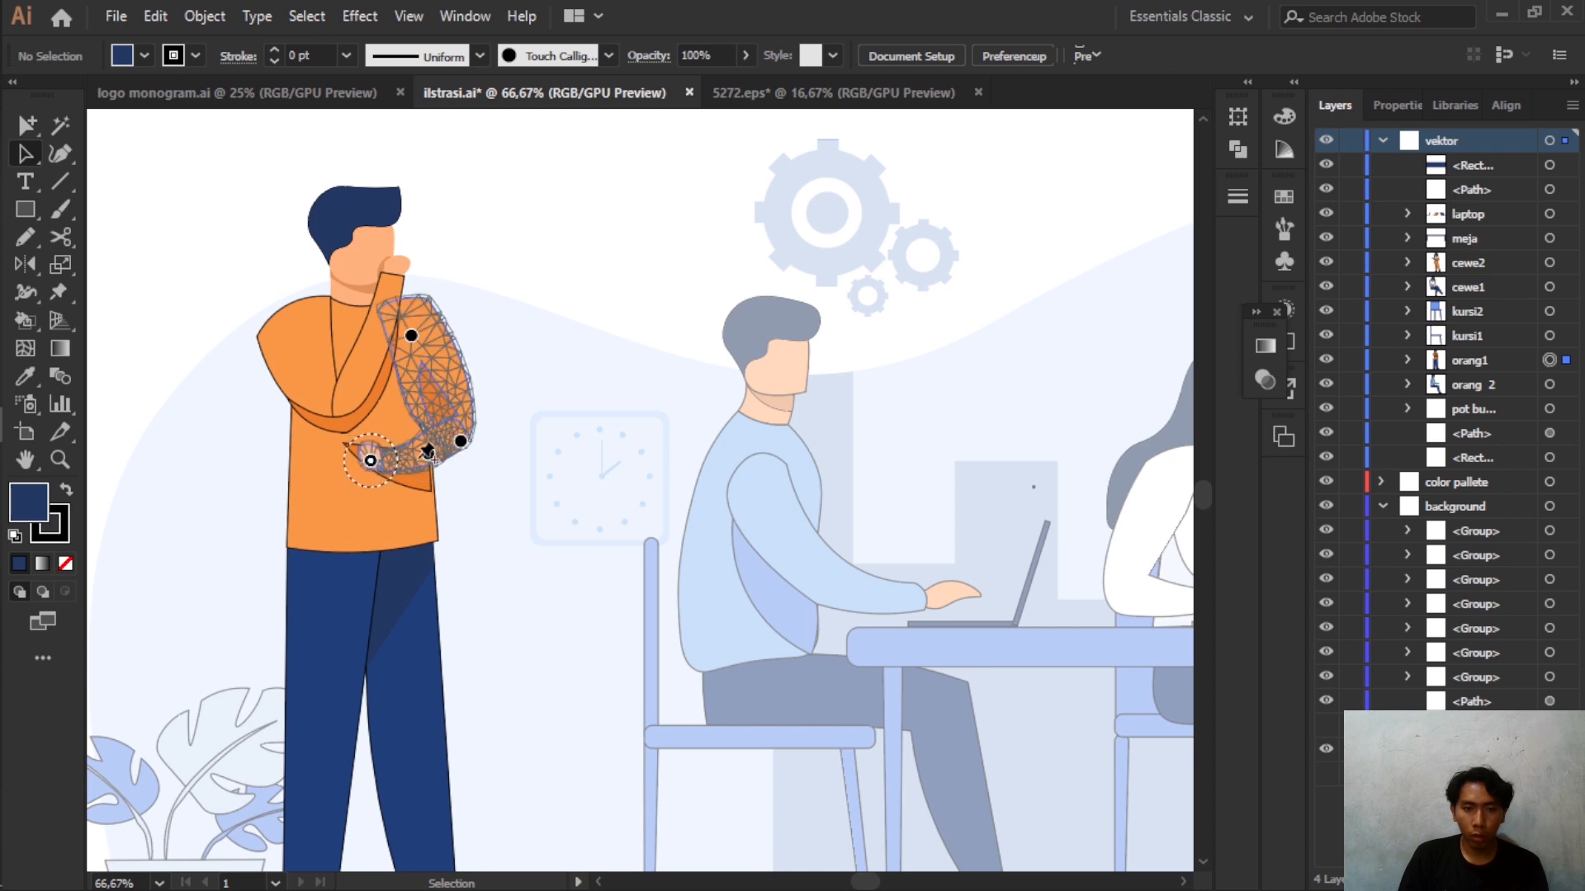
- Lower the folded arm to the man's side by repositioning its elbow, forearm and hand pins, and deselect it
drag(371, 460, 481, 429)
drag(417, 485, 477, 458)
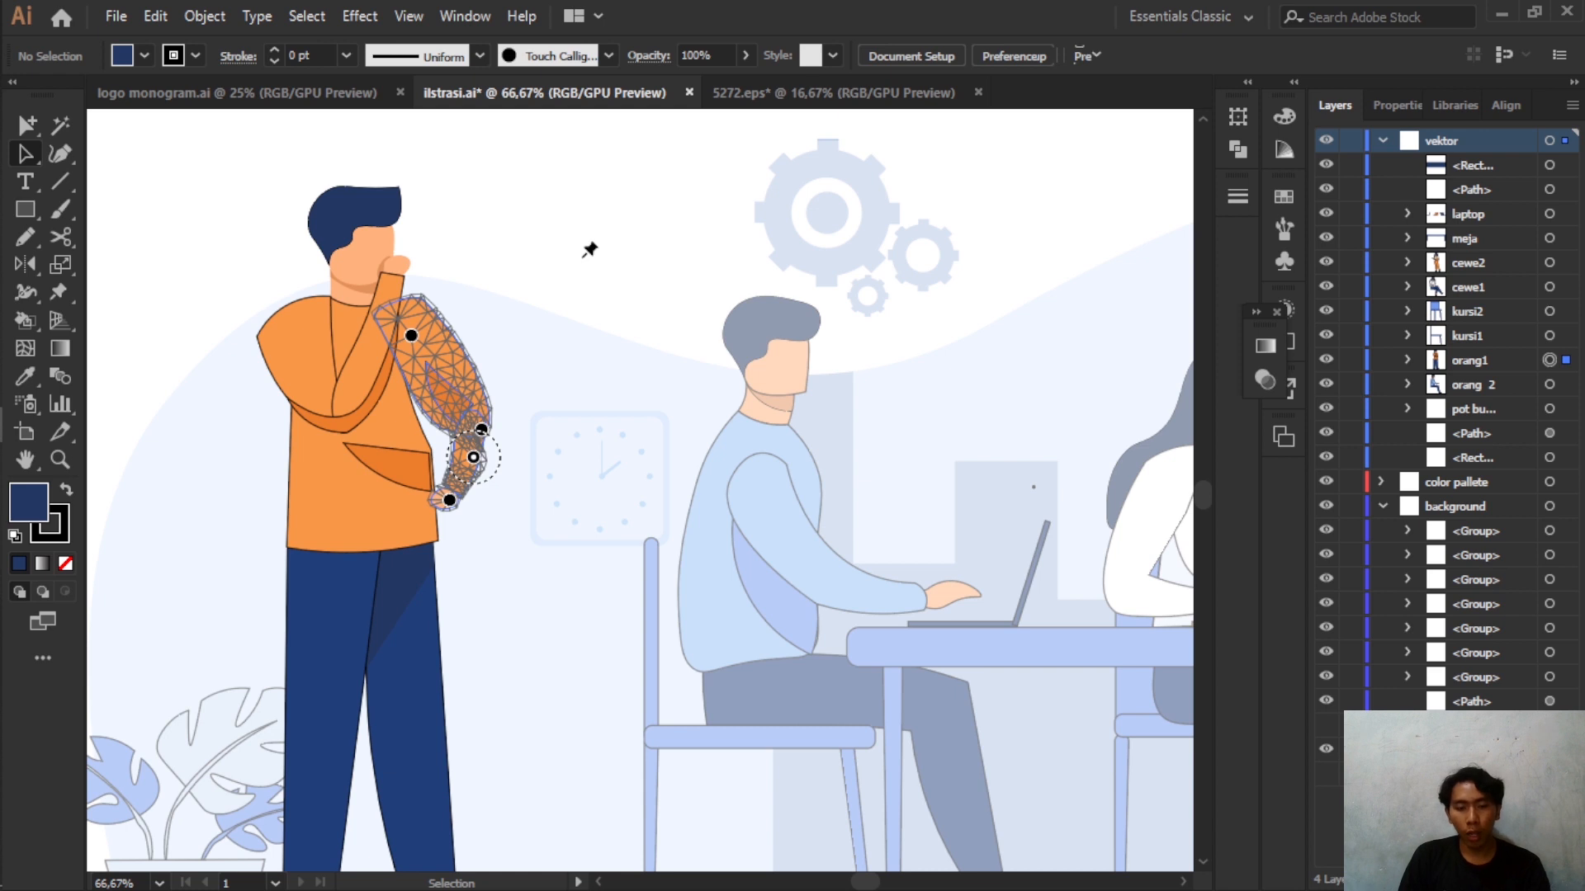
drag(449, 501, 498, 417)
key(v)
click(558, 173)
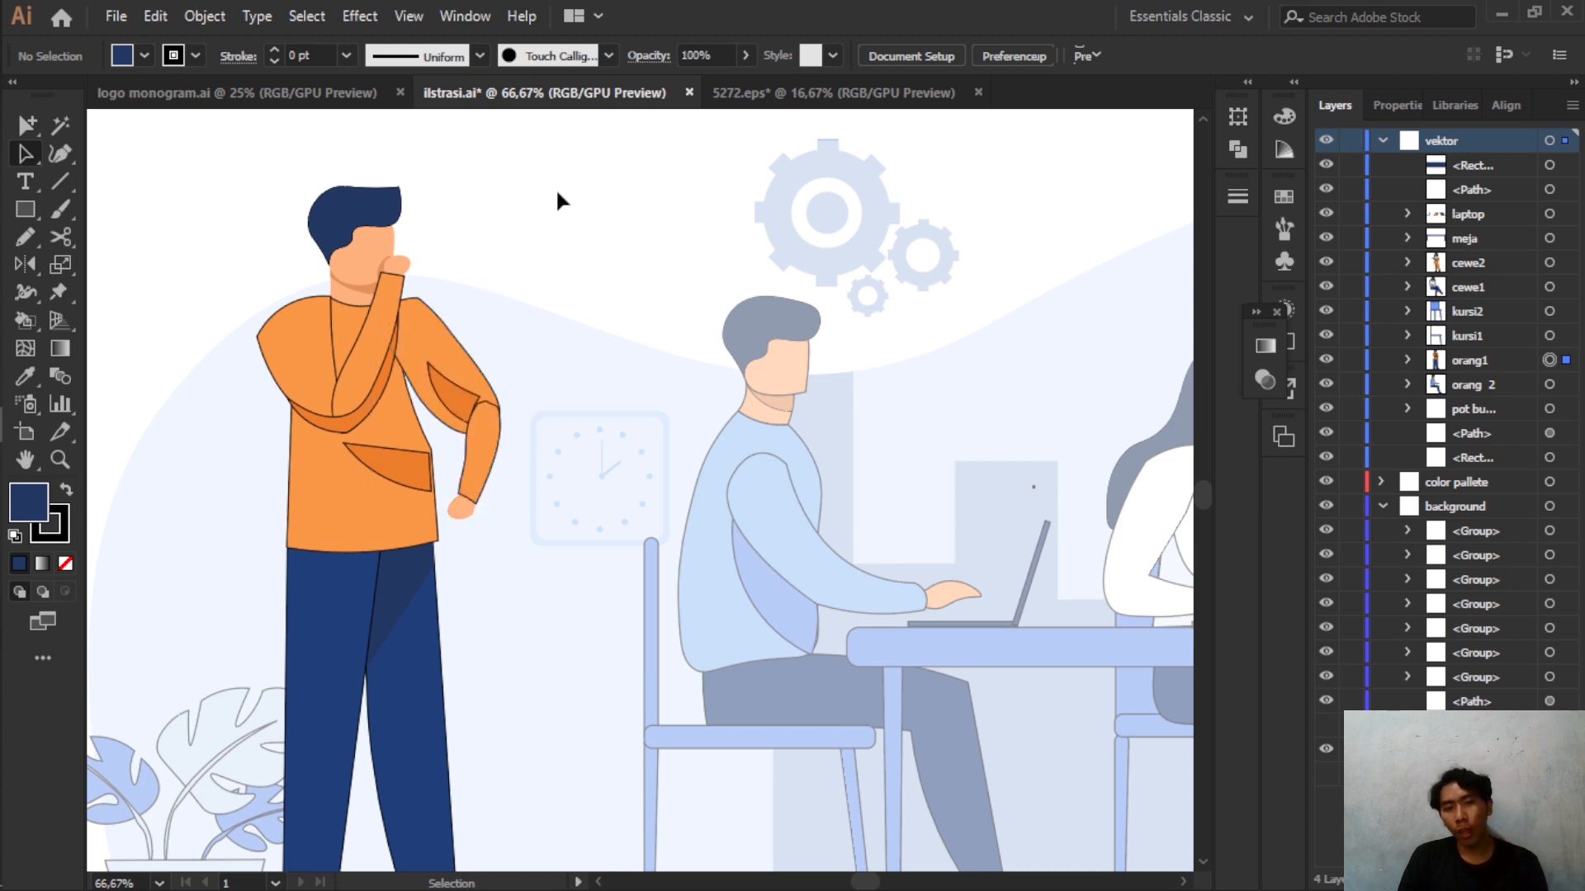
- Undo the torso selection and the pin moves that lowered the man's arm, and deselect the refolded arm
scroll(558, 202, up, 2)
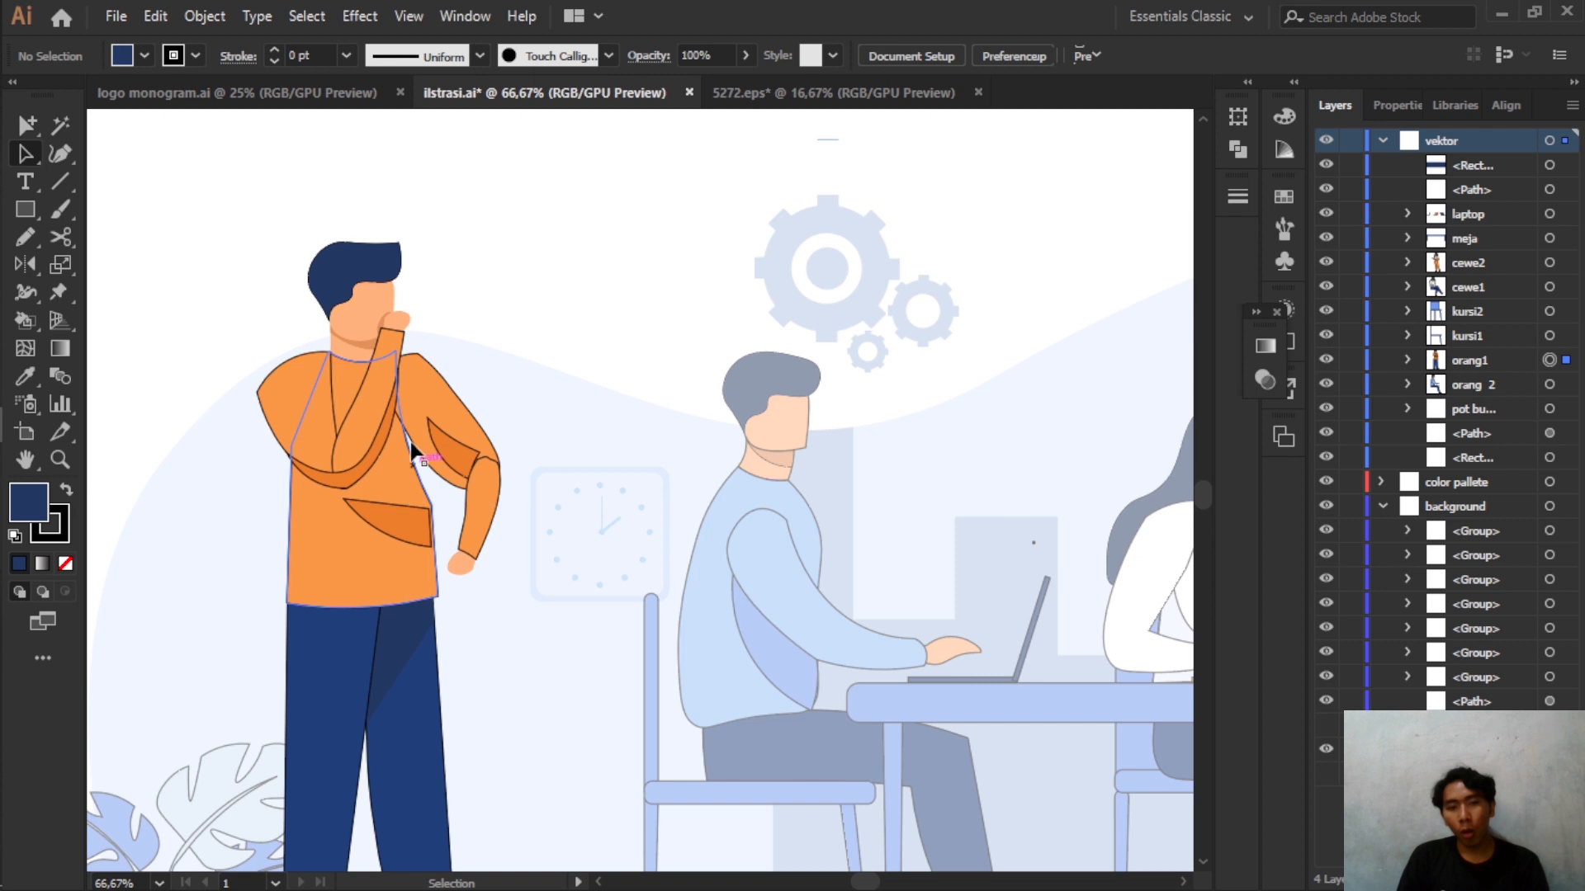
click(403, 462)
drag(428, 438, 432, 450)
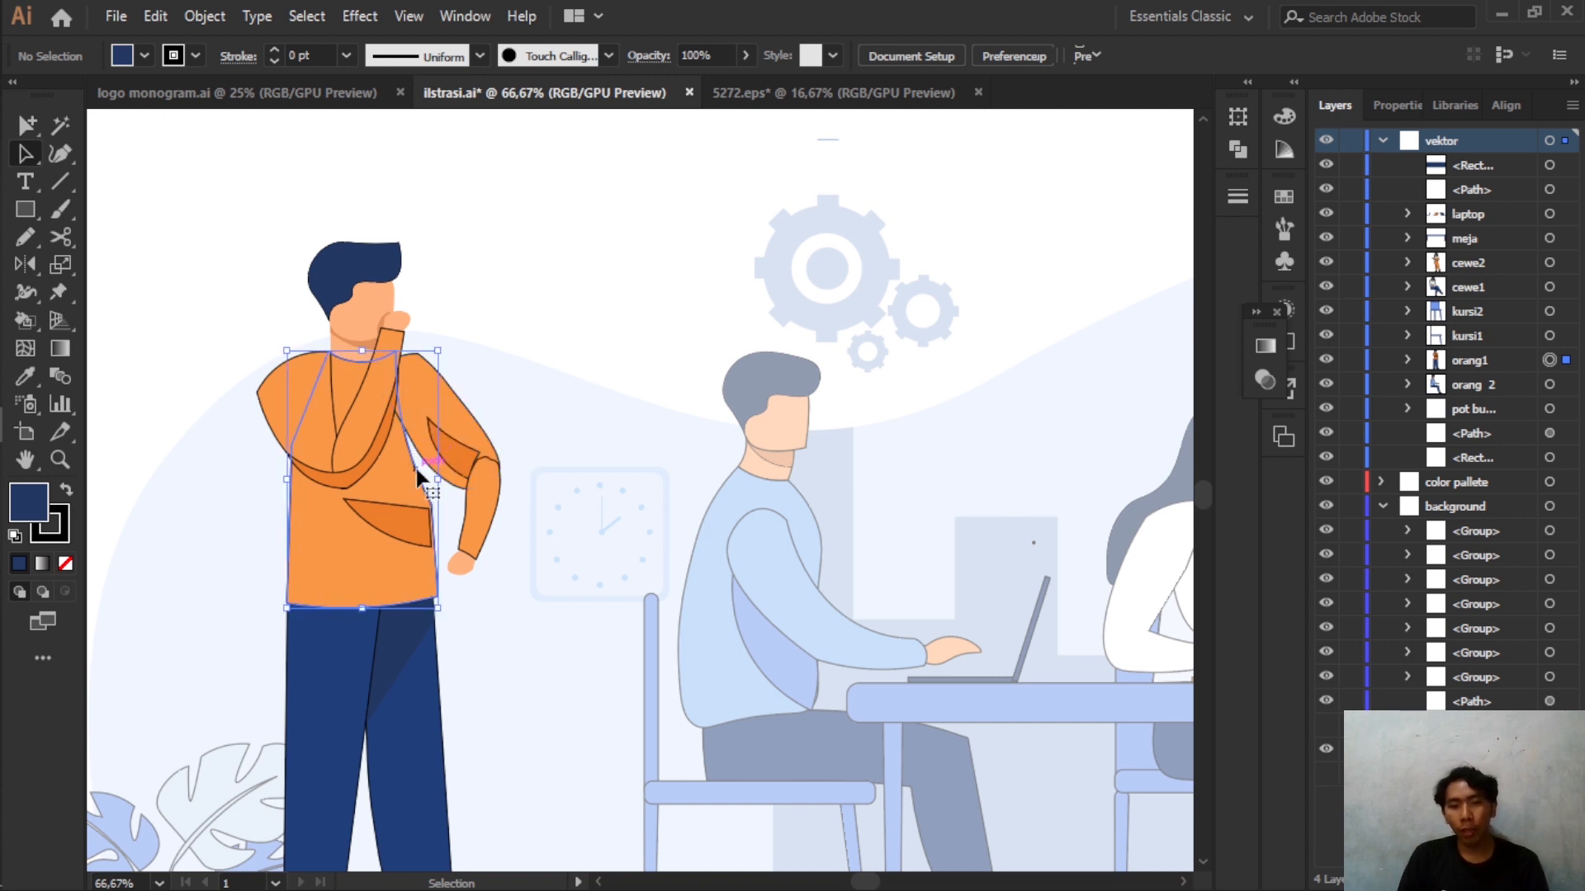
key(ctrl+z)
key(ctrl+z)
key(ctrl+z)
key(ctrl+z)
key(ctrl+z)
key(ctrl+z)
key(ctrl+z)
key(ctrl+z)
key(ctrl+z)
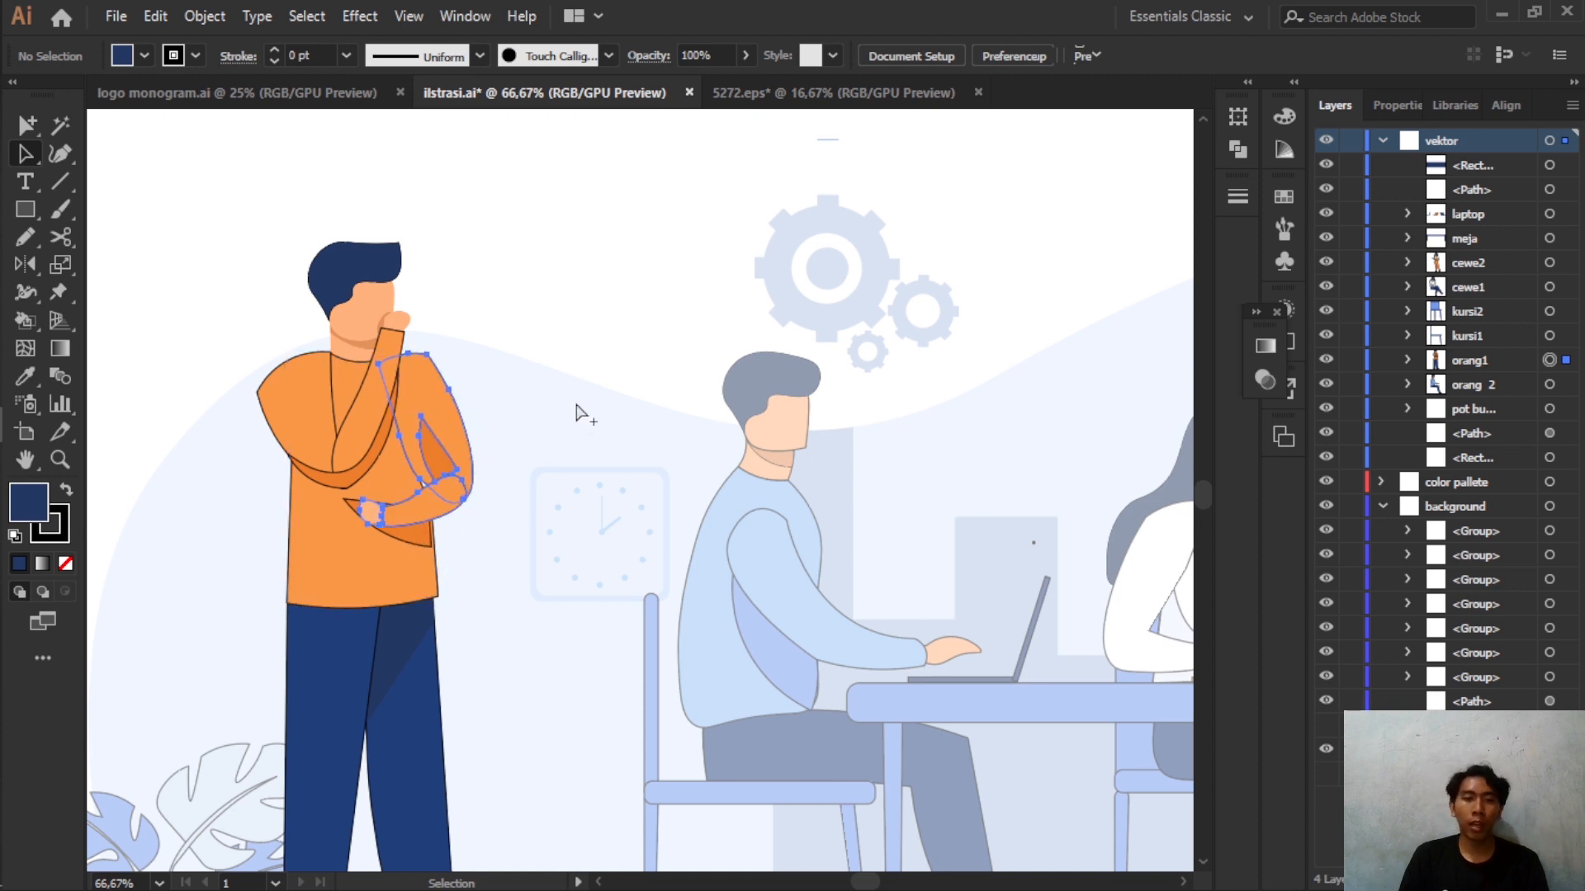
click(525, 266)
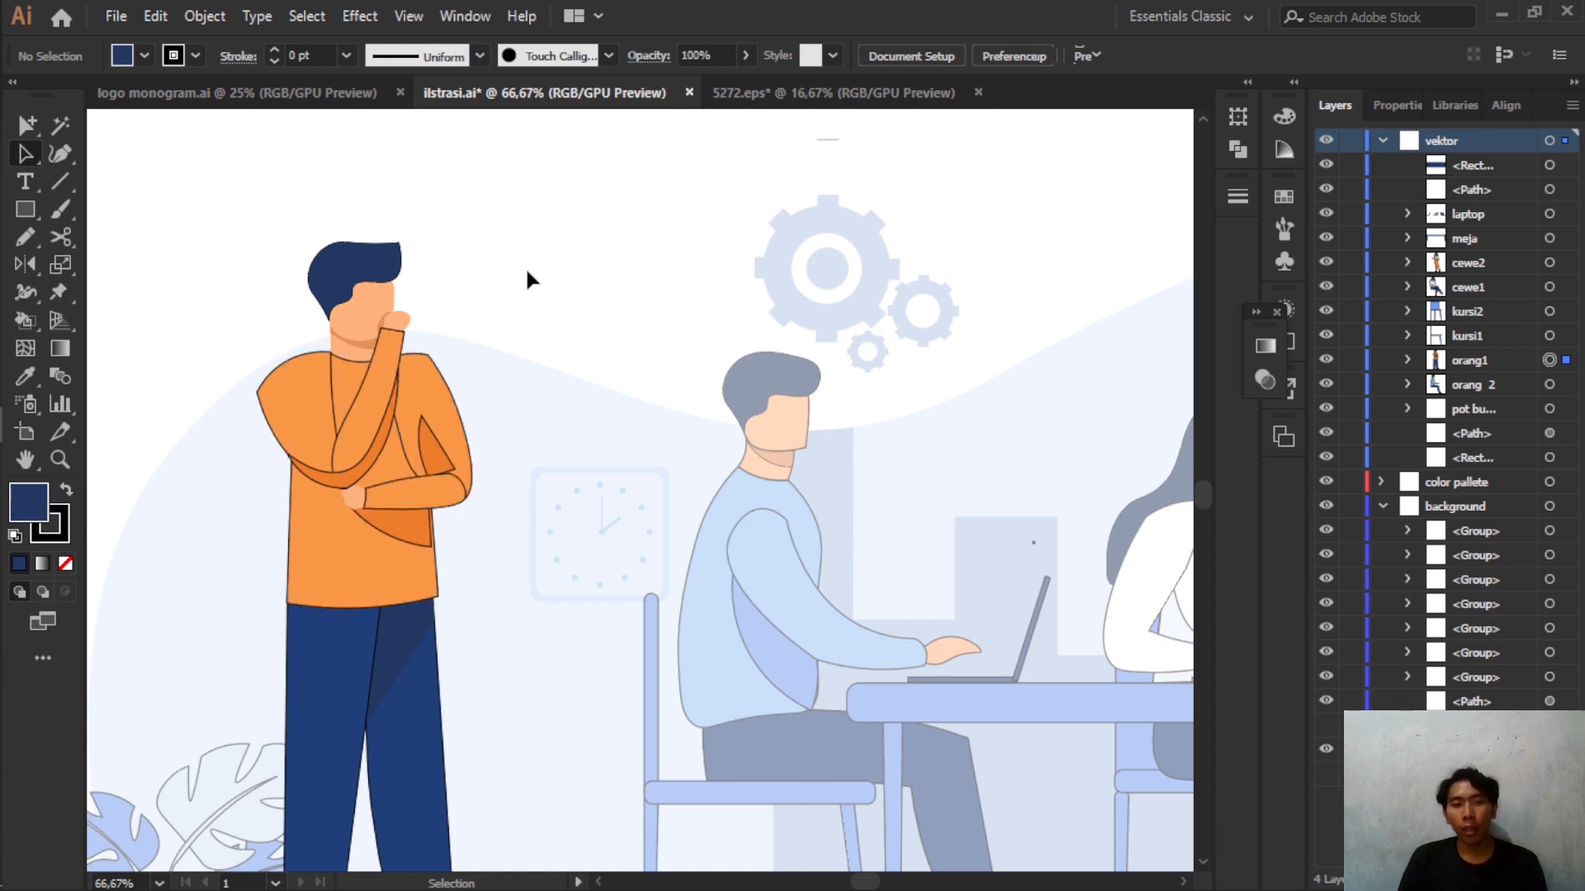
- Examine the standing man's pose and the shadows around his chin and folded arm
scroll(525, 266, down, 3)
scroll(525, 266, up, 6)
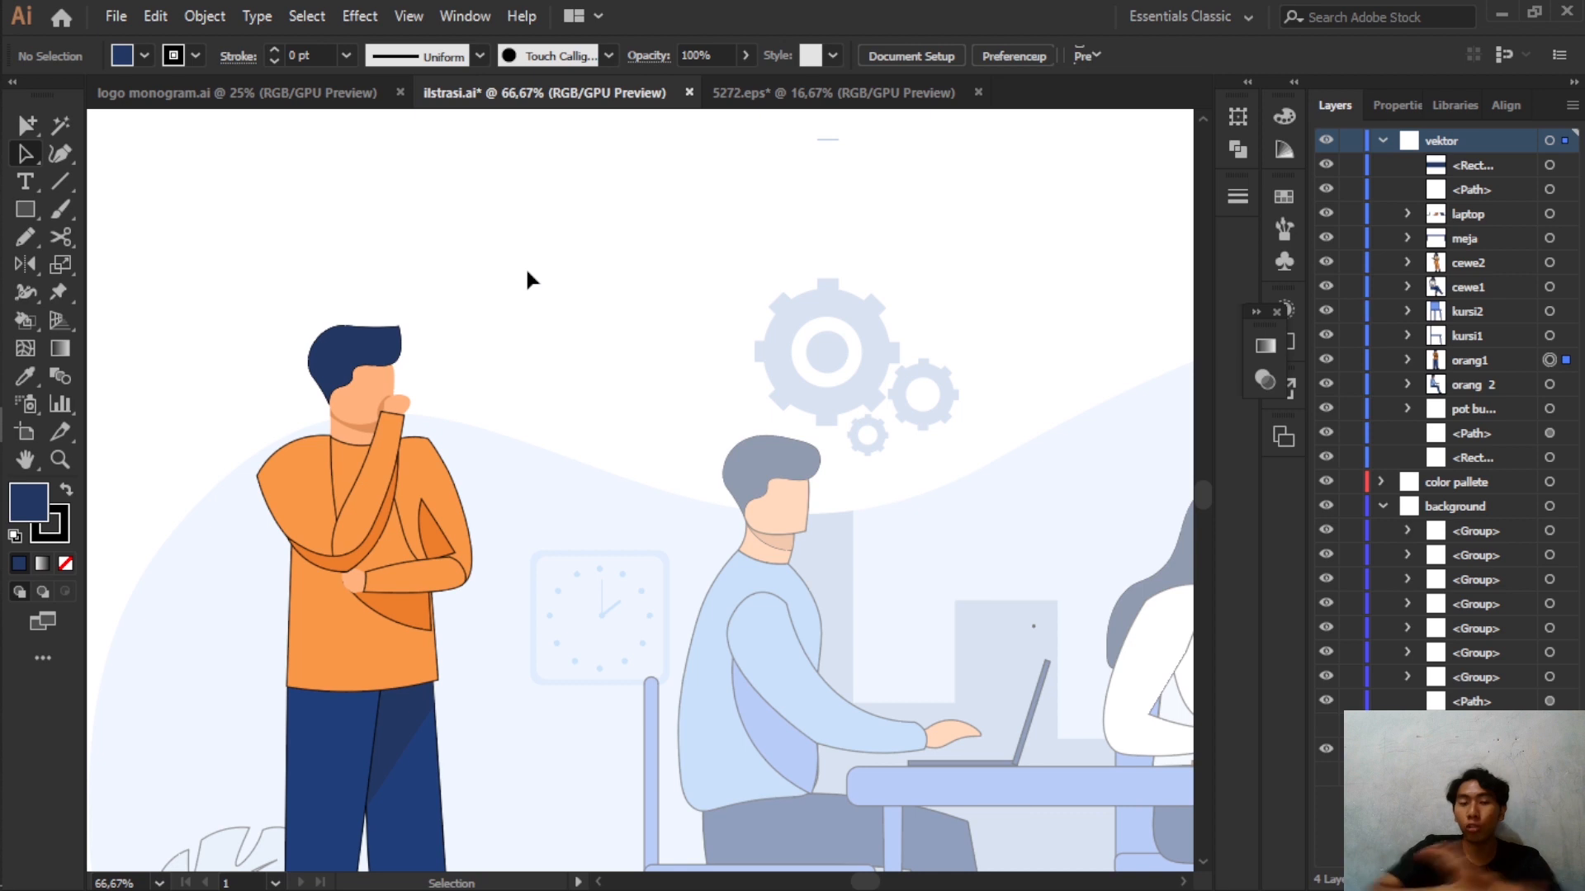
scroll(512, 285, up, 3)
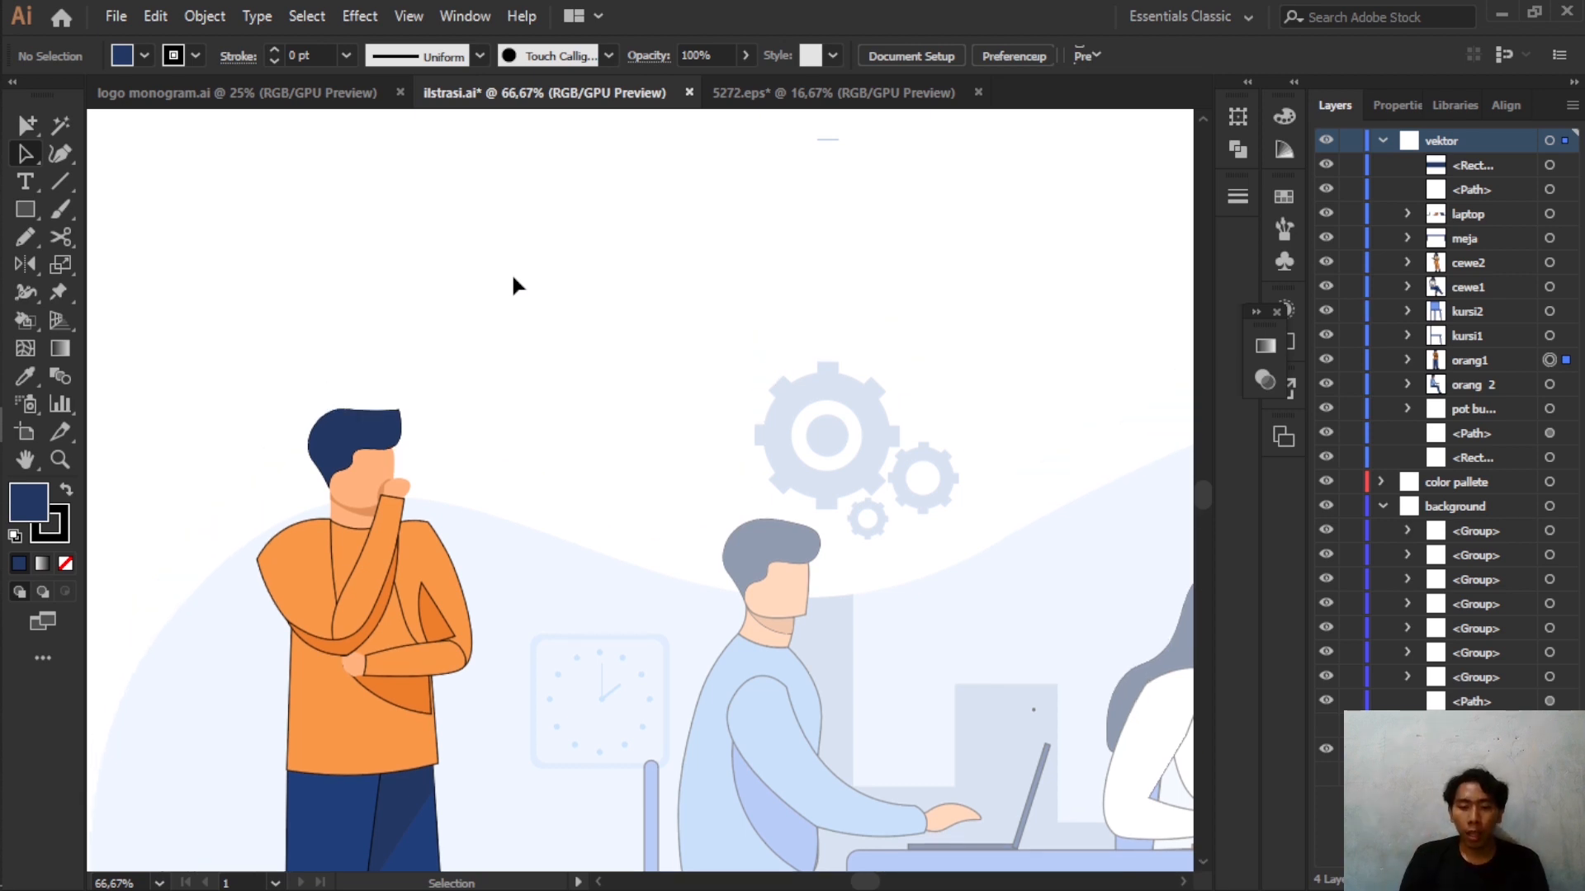
scroll(468, 457, down, 1)
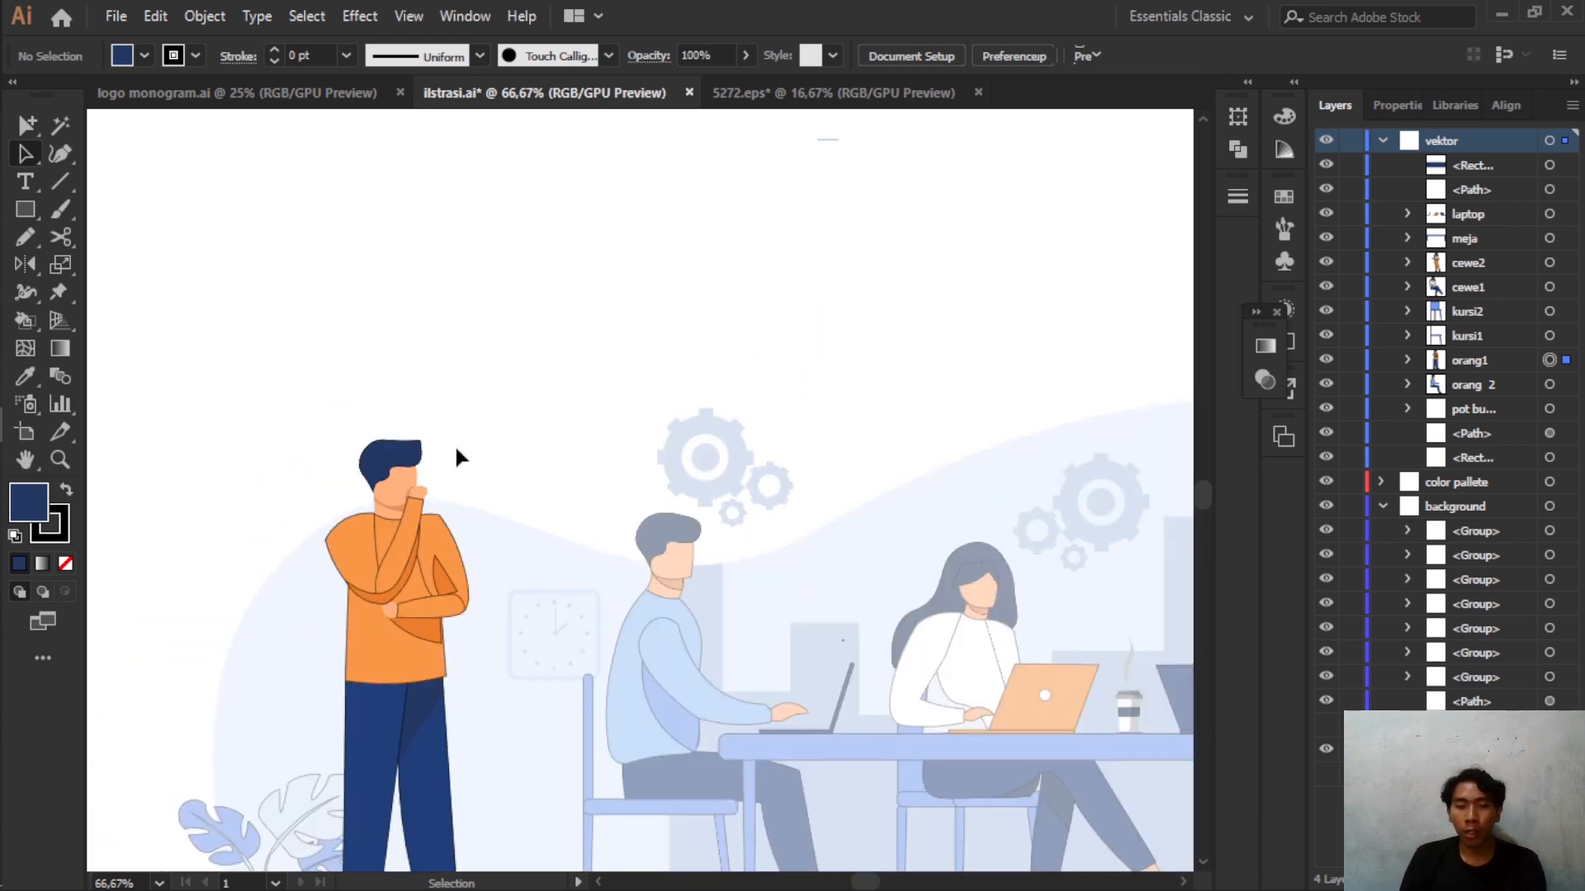
scroll(462, 446, up, 1)
scroll(421, 467, up, 1)
scroll(403, 500, down, 3)
scroll(399, 506, up, 1)
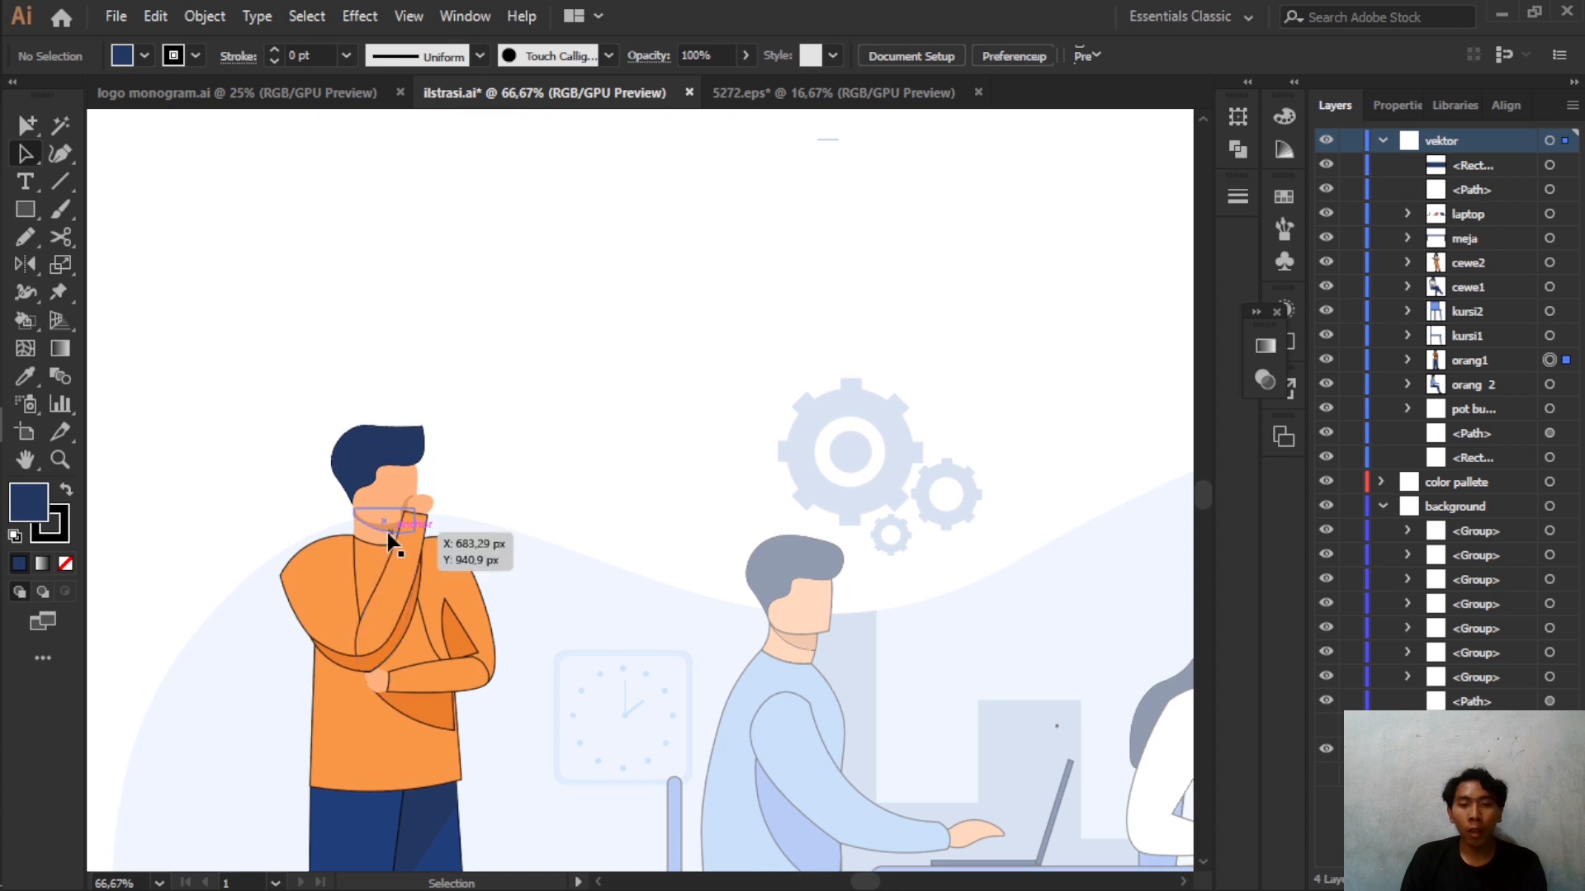
scroll(387, 532, down, 3)
scroll(388, 537, up, 2)
- Try moving the shadow shapes around the man's neck and raised hand, undoing each move
drag(409, 513, 437, 588)
key(ctrl+z)
double_click(397, 528)
click(392, 528)
drag(383, 527, 414, 604)
key(ctrl+z)
drag(414, 520, 493, 561)
key(ctrl+z)
key(ctrl+z)
- Isolate the torso shadow below the folded arm, and return to the full illustration
double_click(468, 671)
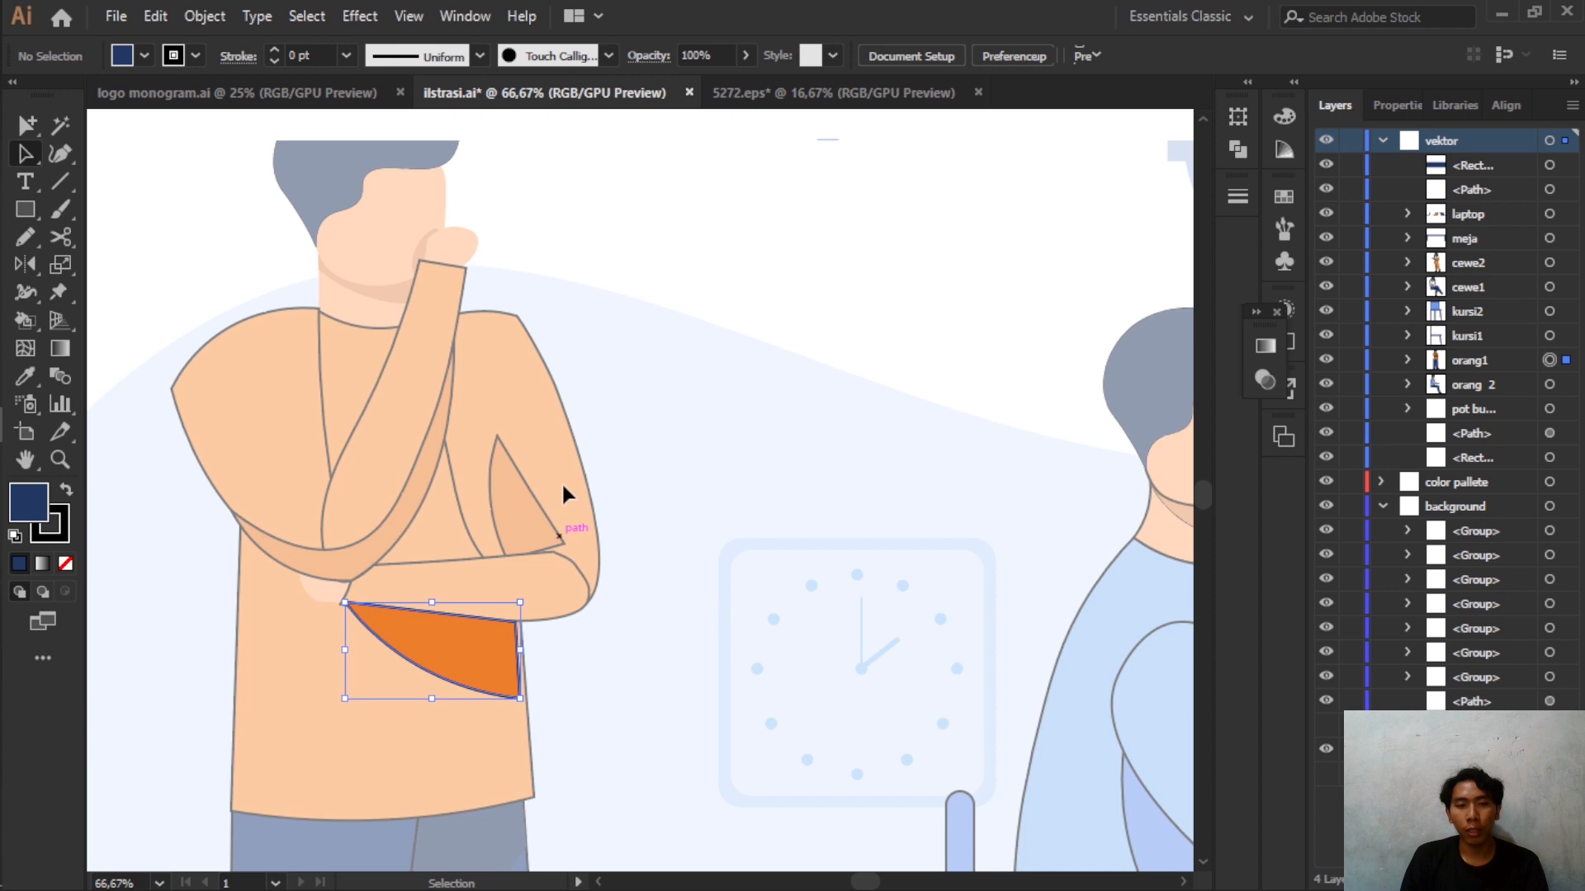
click(694, 246)
double_click(693, 246)
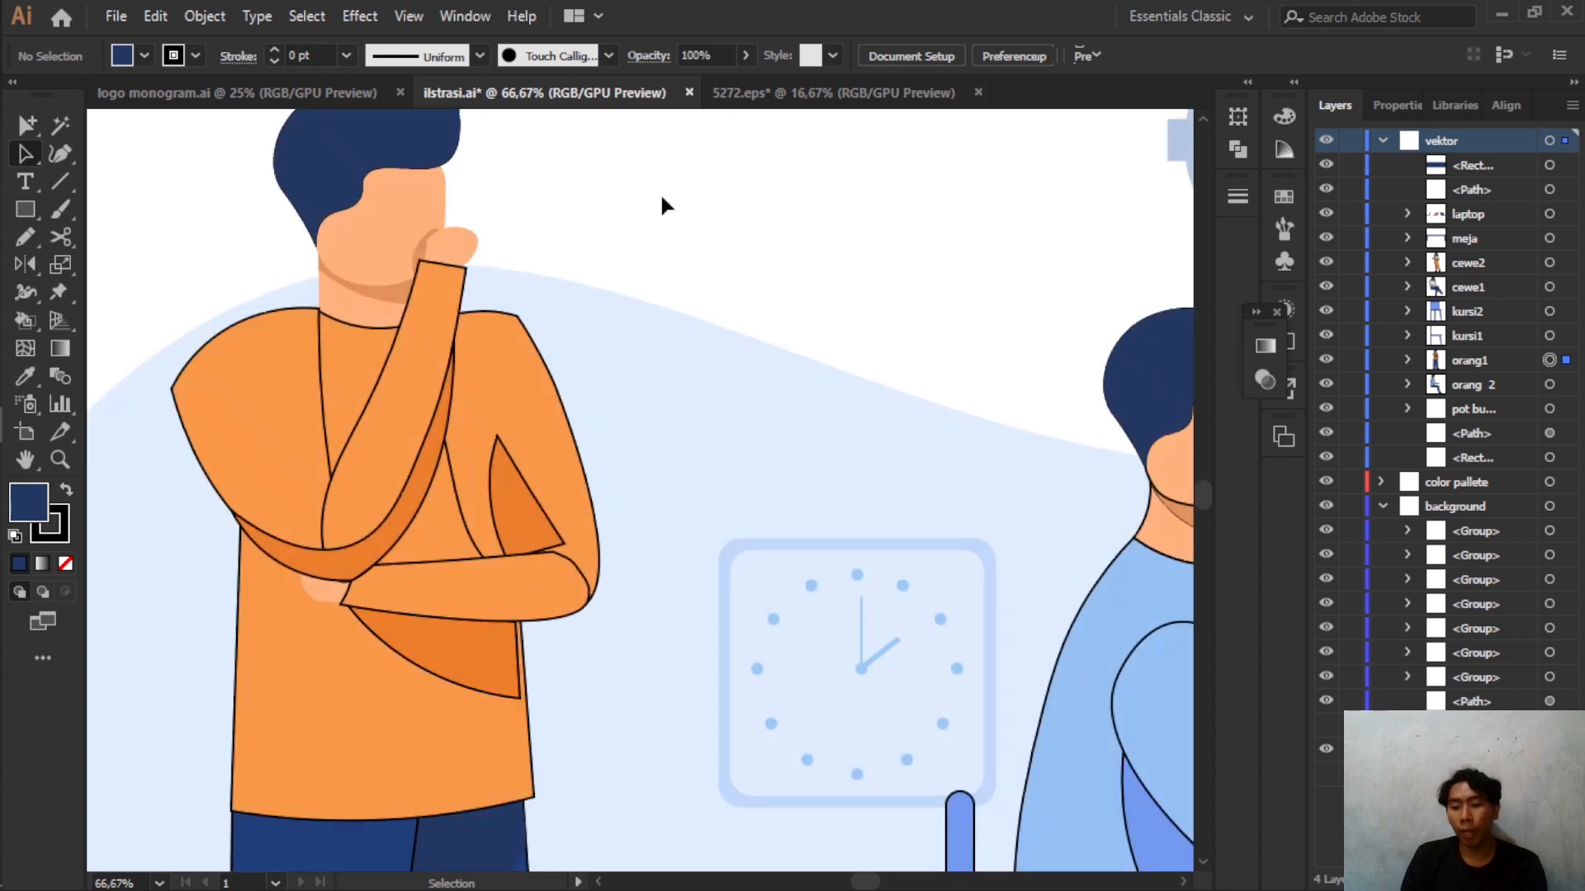
- Apply Puppet Warp to the standing woman with pins on her chin, outstretched wrist and folder-holding hand
key(ctrl+0)
drag(696, 152, 529, 399)
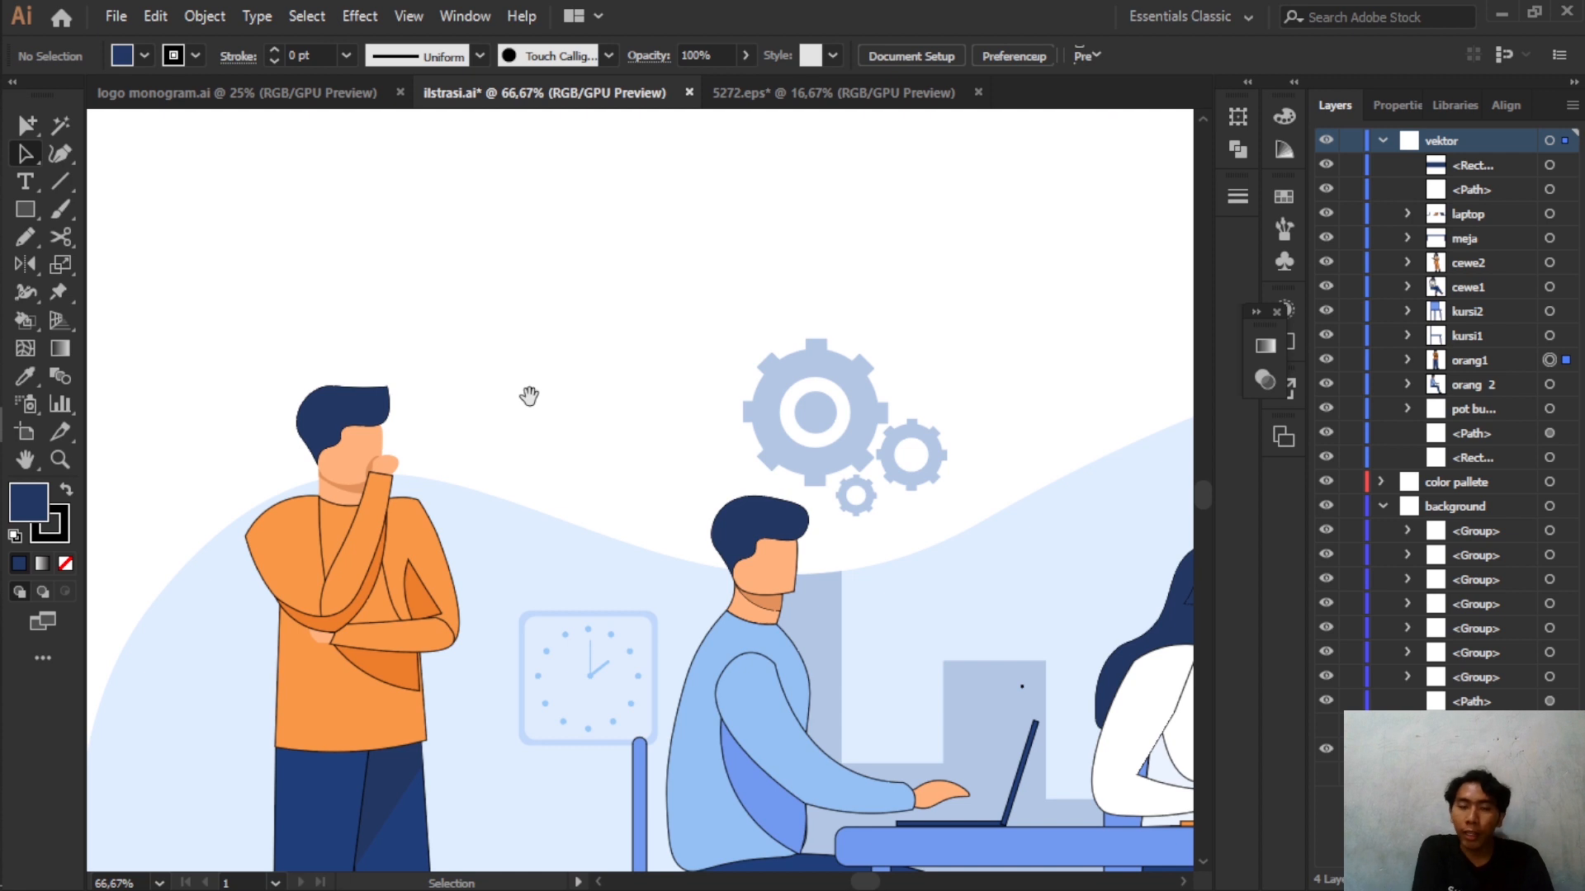
drag(715, 226, 299, 234)
drag(635, 307, 313, 181)
drag(693, 239, 402, 150)
click(692, 382)
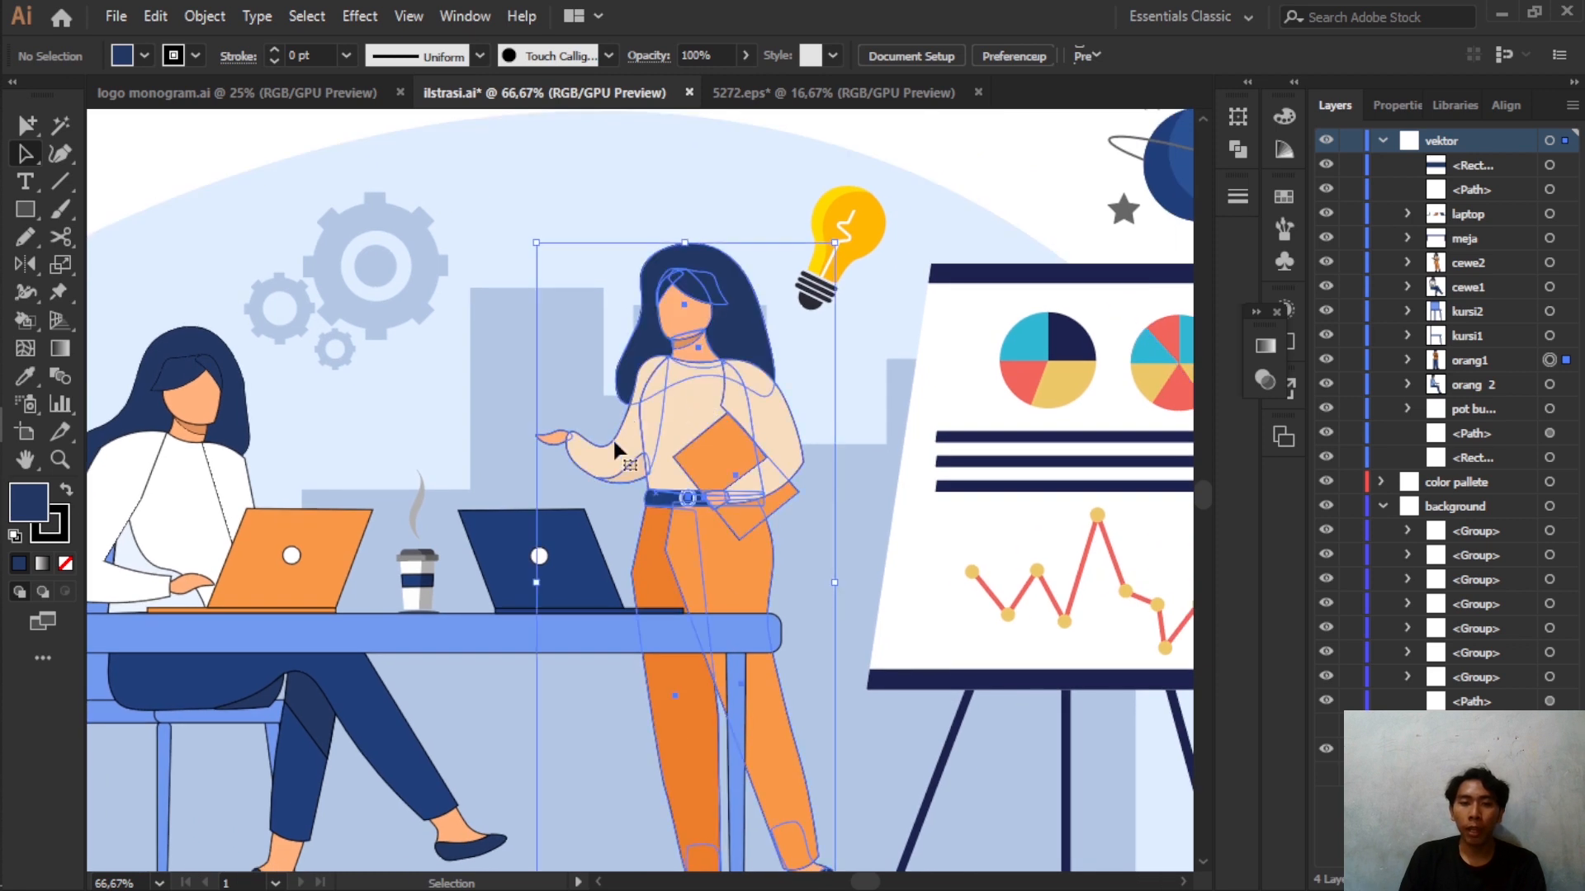
scroll(581, 387, up, 1)
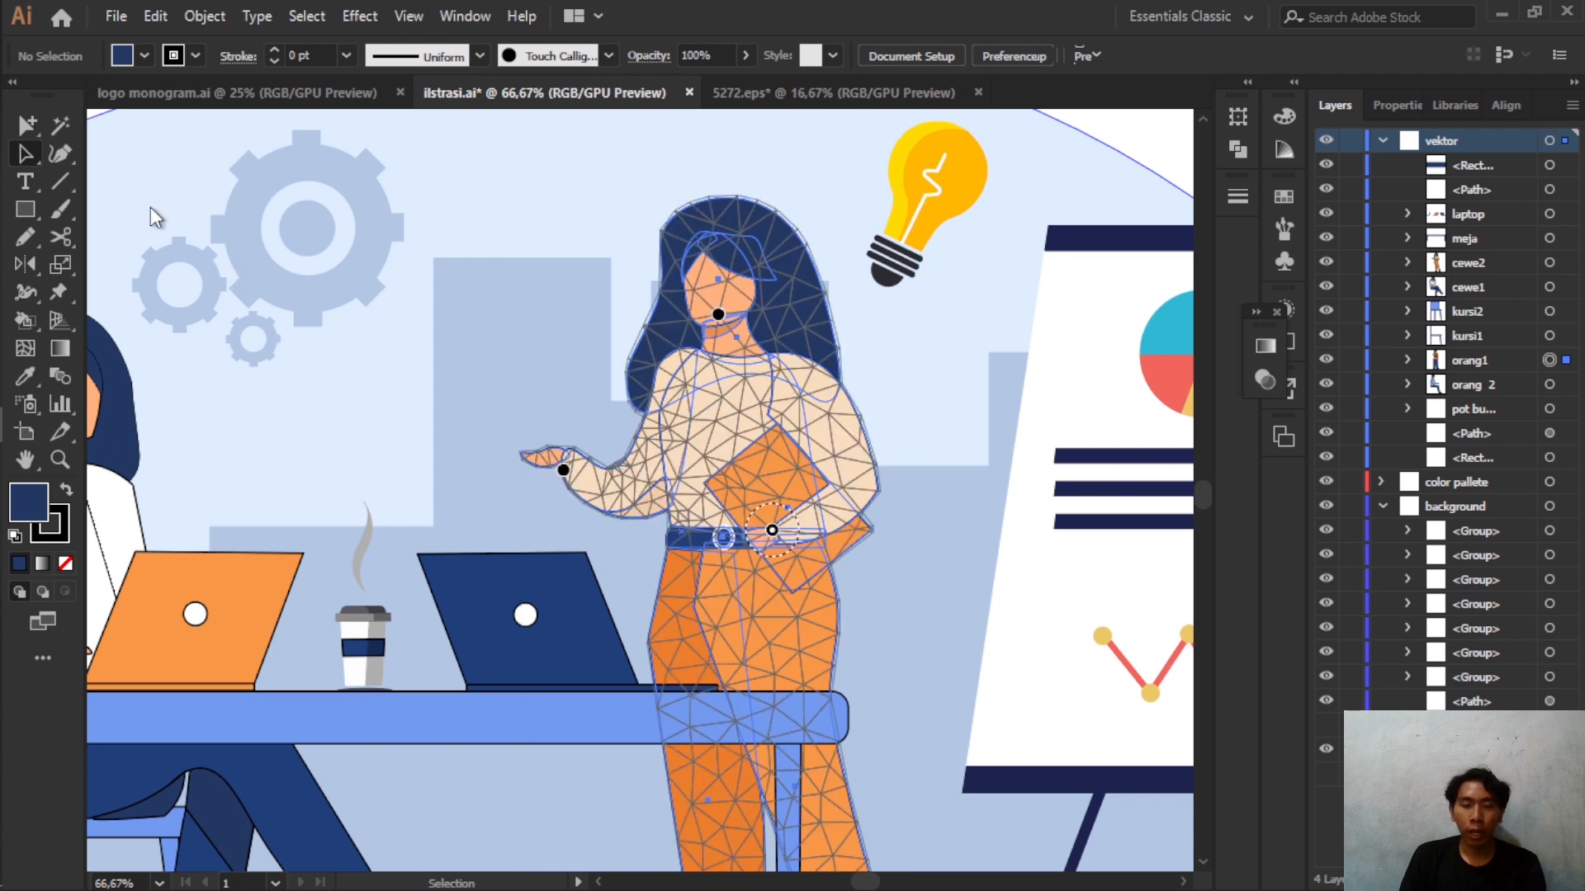
- Try raising the woman's outstretched hand by moving its wrist pin upward, and undo the change
drag(562, 471, 577, 378)
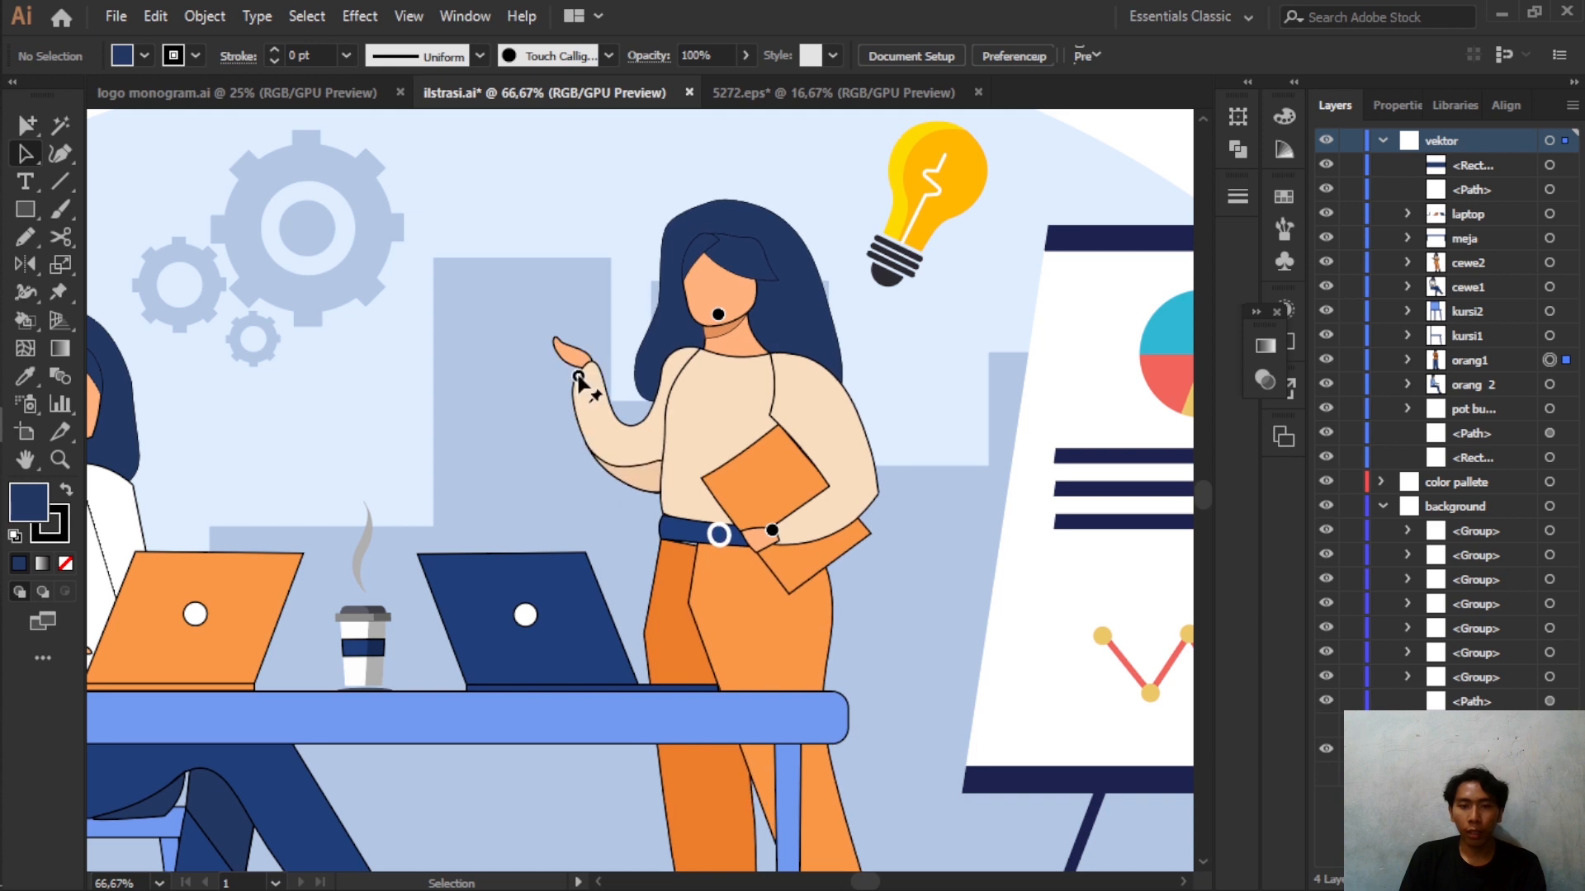
key(ctrl+z)
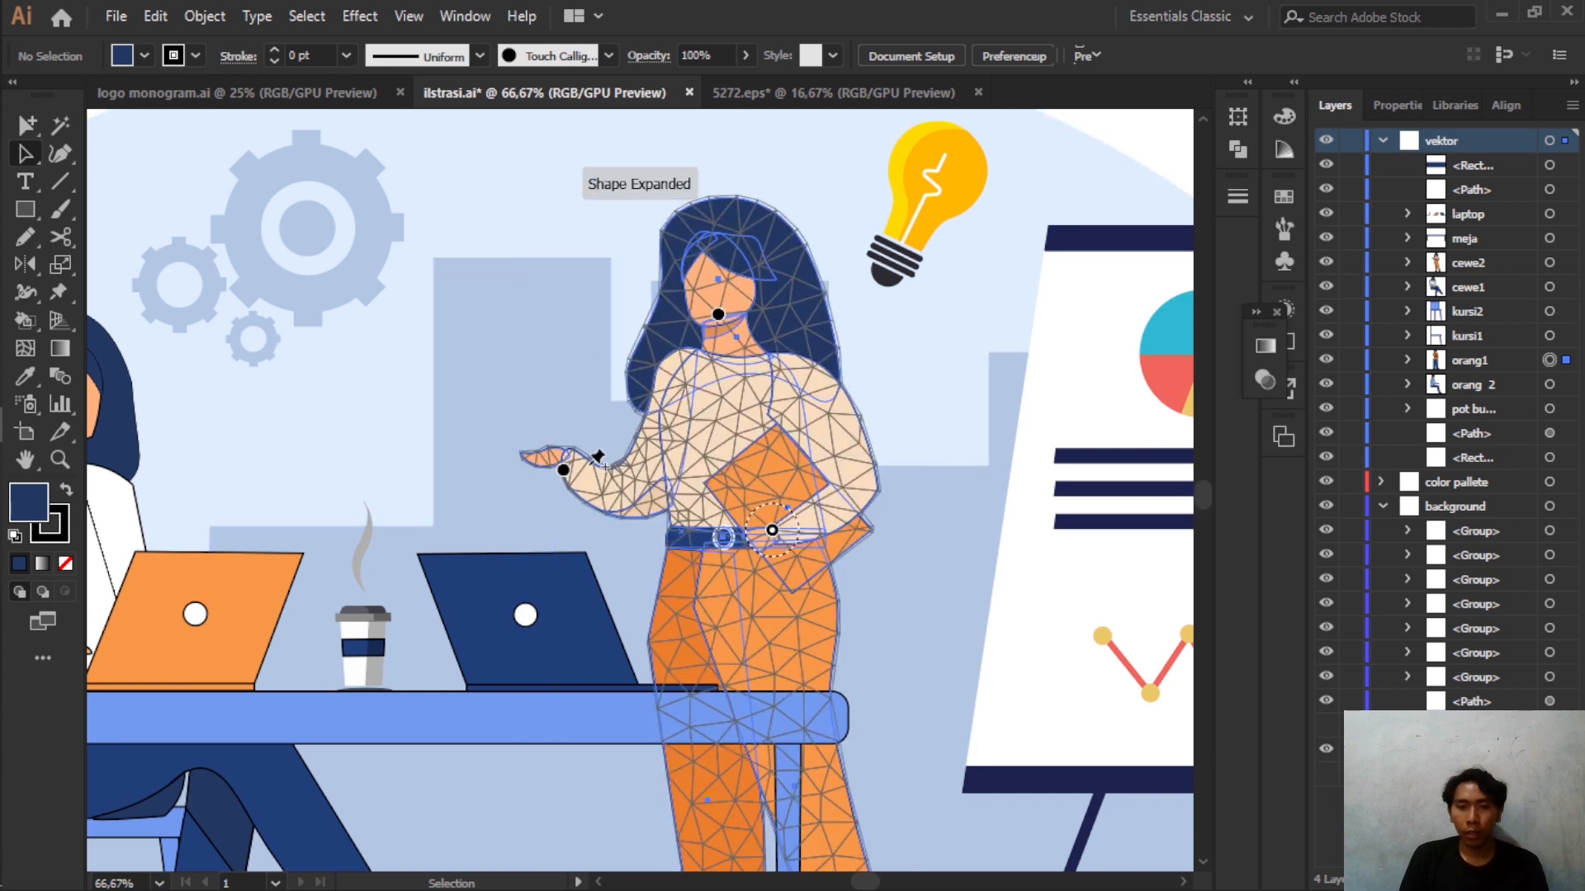
- Lower the standing woman's outstretched hand by moving its wrist pin downward, and deselect her
drag(563, 471, 562, 495)
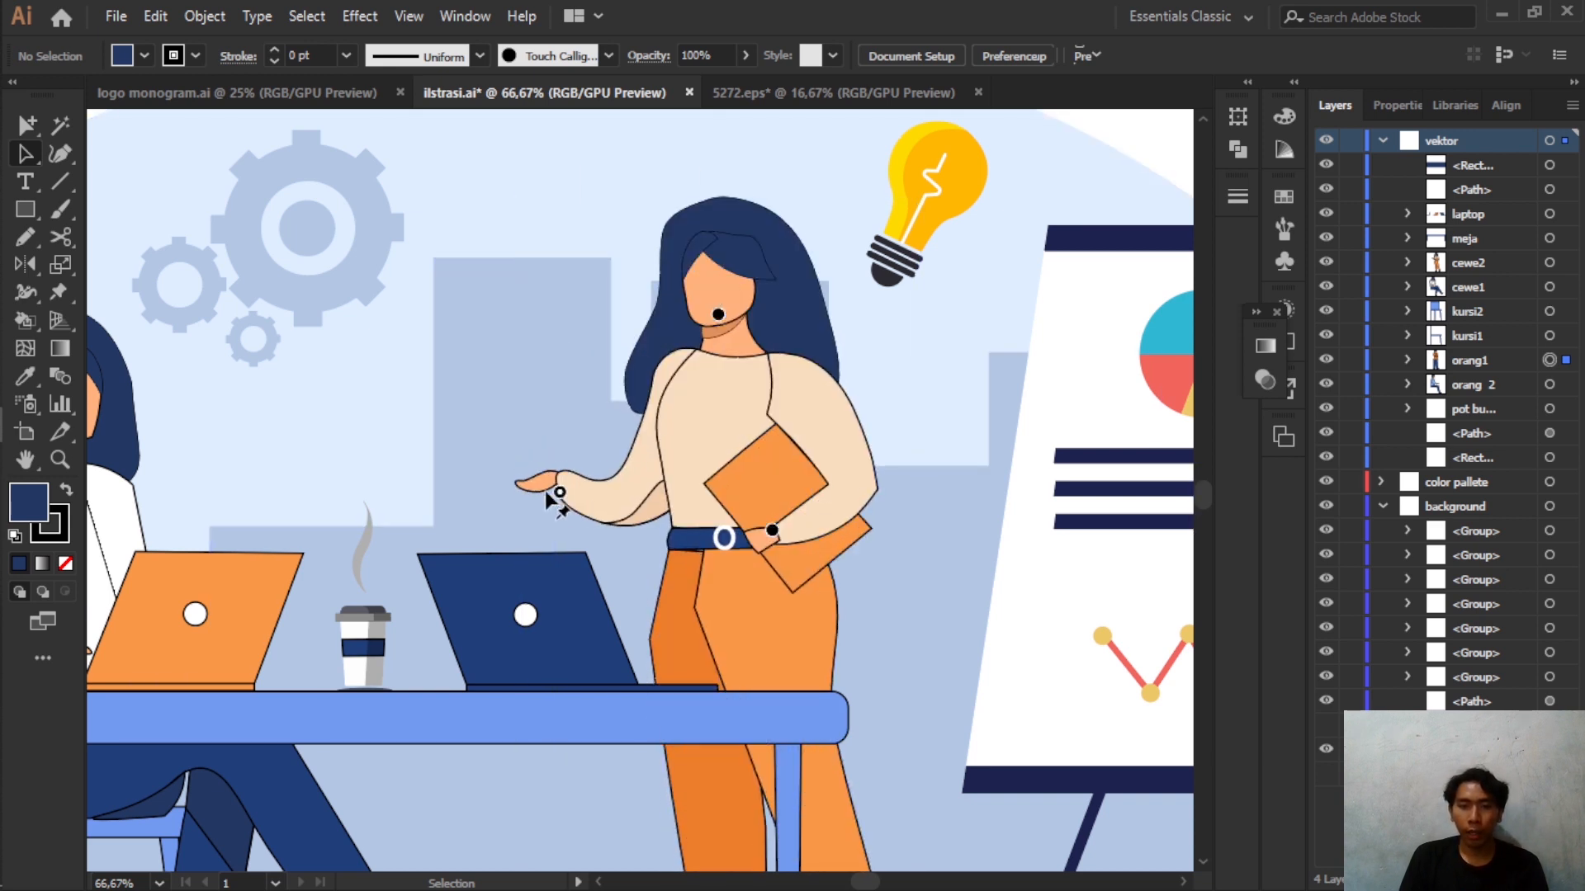
key(space)
drag(312, 356, 515, 367)
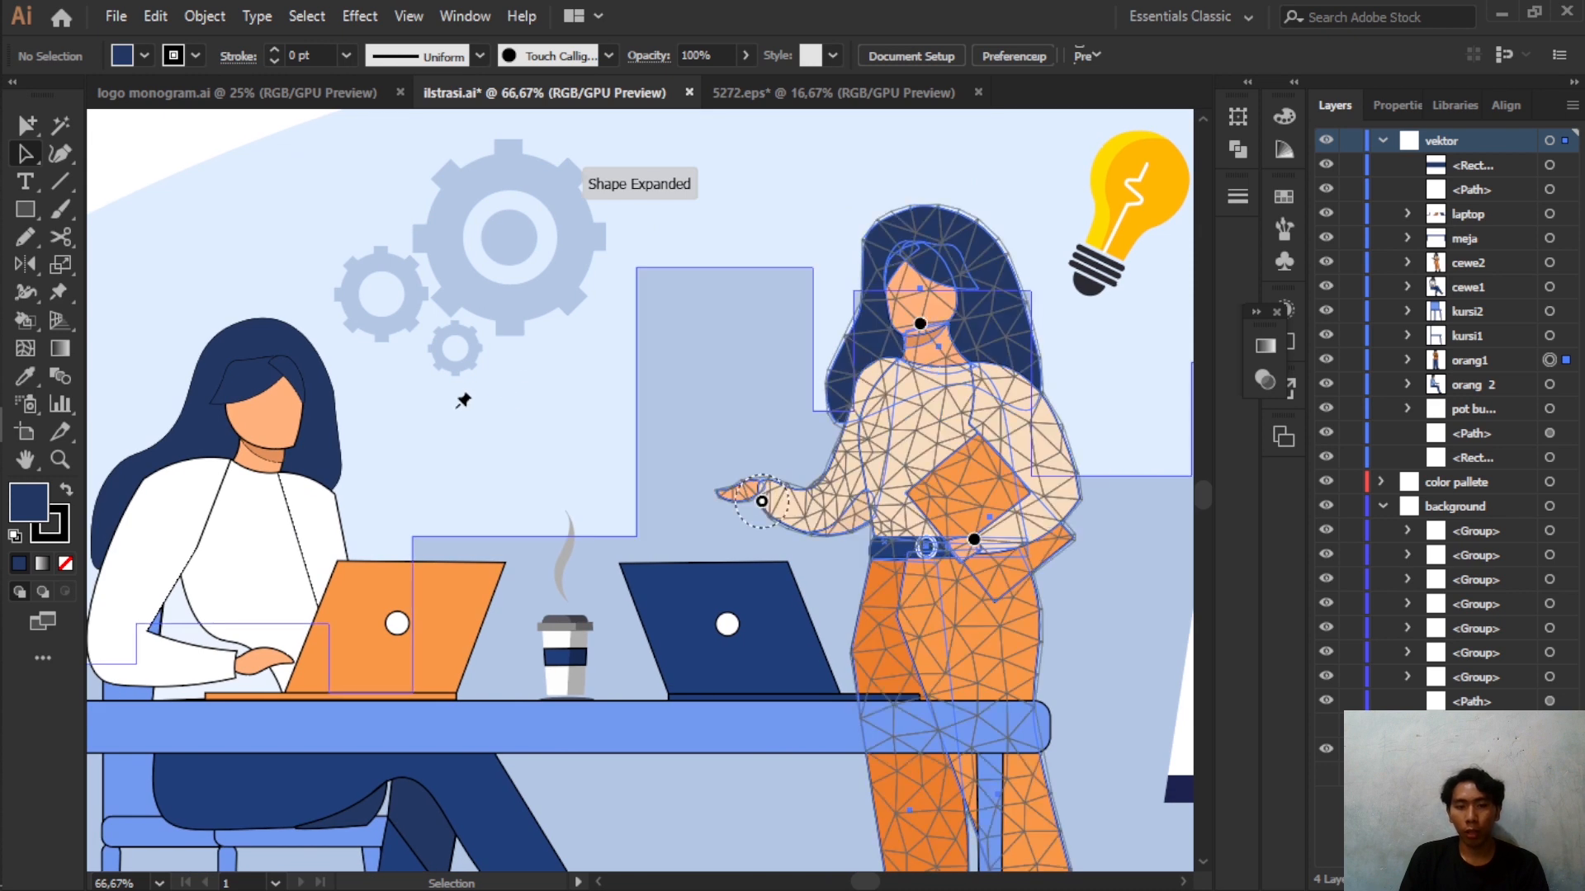
key(v)
click(733, 425)
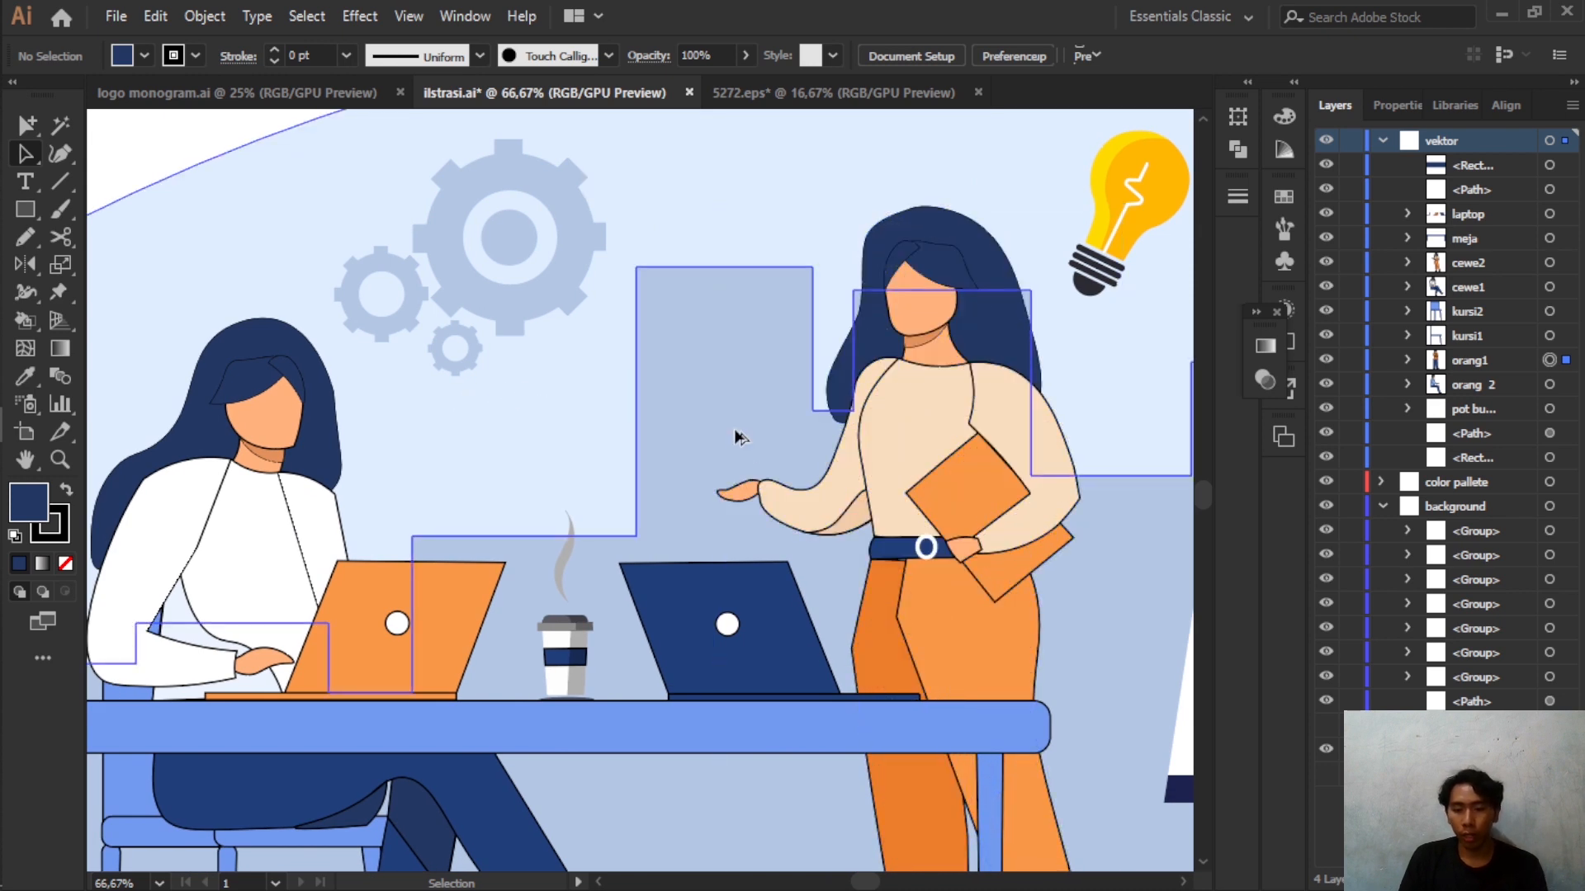
- Isolate the seated woman and select her front sleeve together with its hand
scroll(733, 424, down, 3)
scroll(576, 498, up, 3)
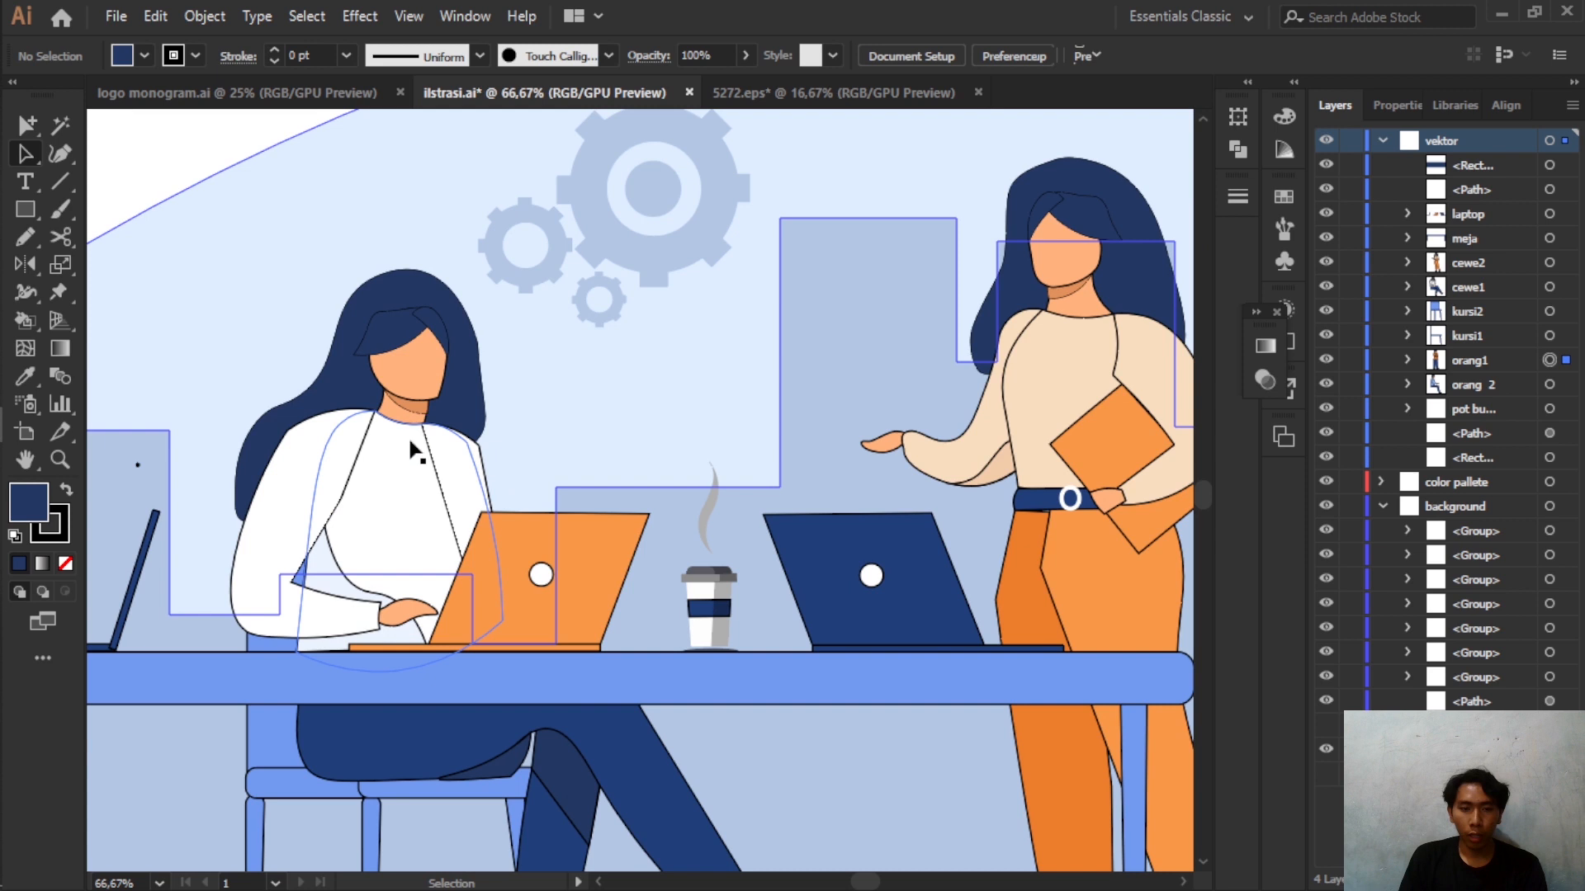
click(340, 499)
double_click(342, 473)
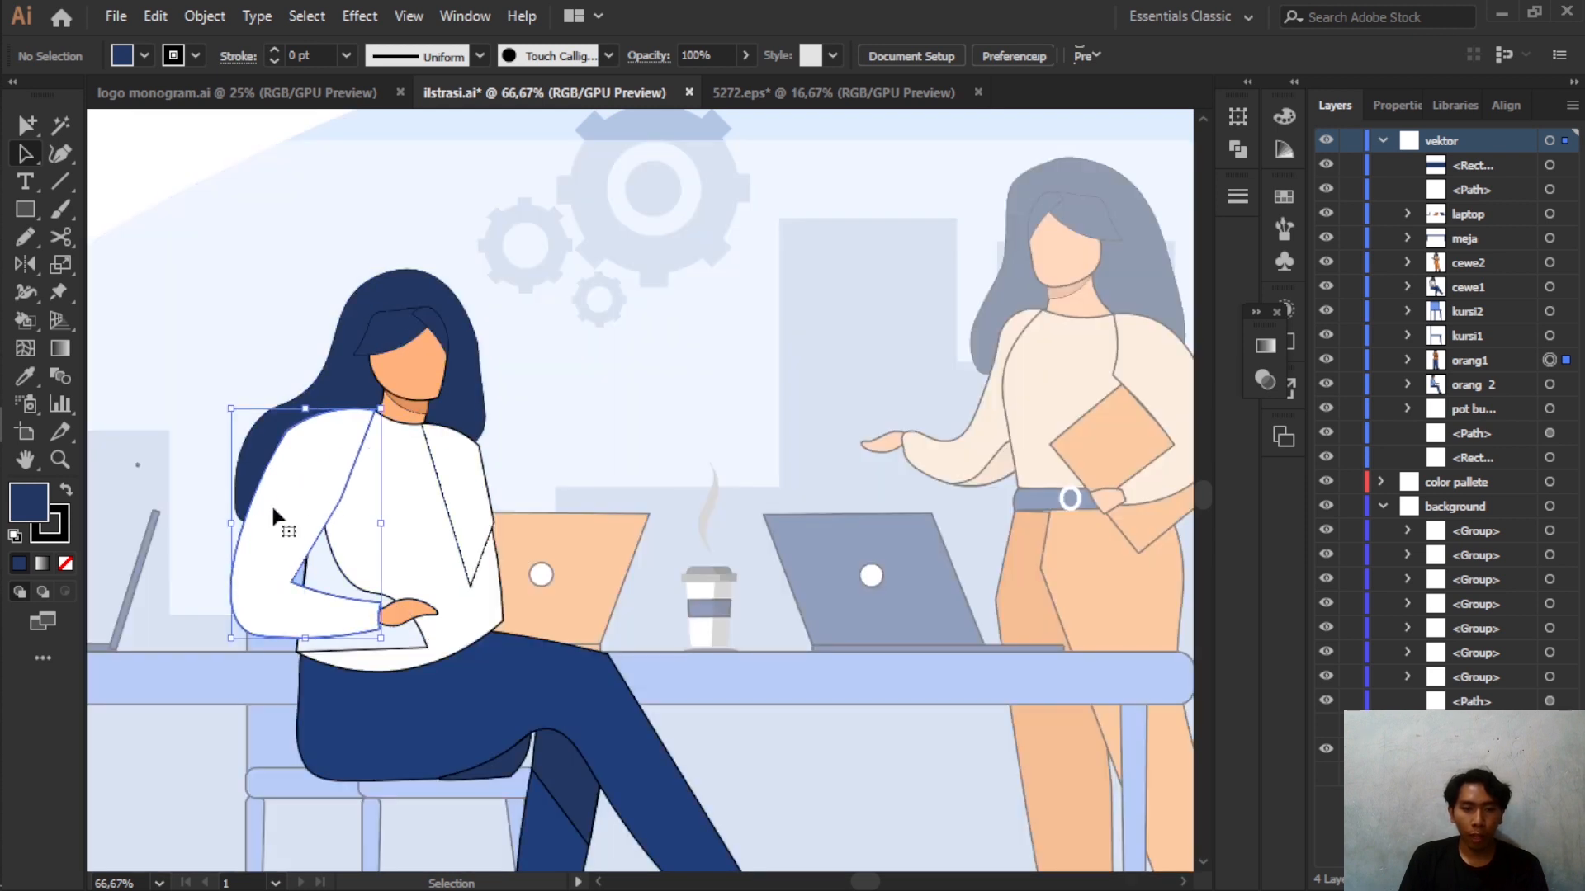
click(357, 568)
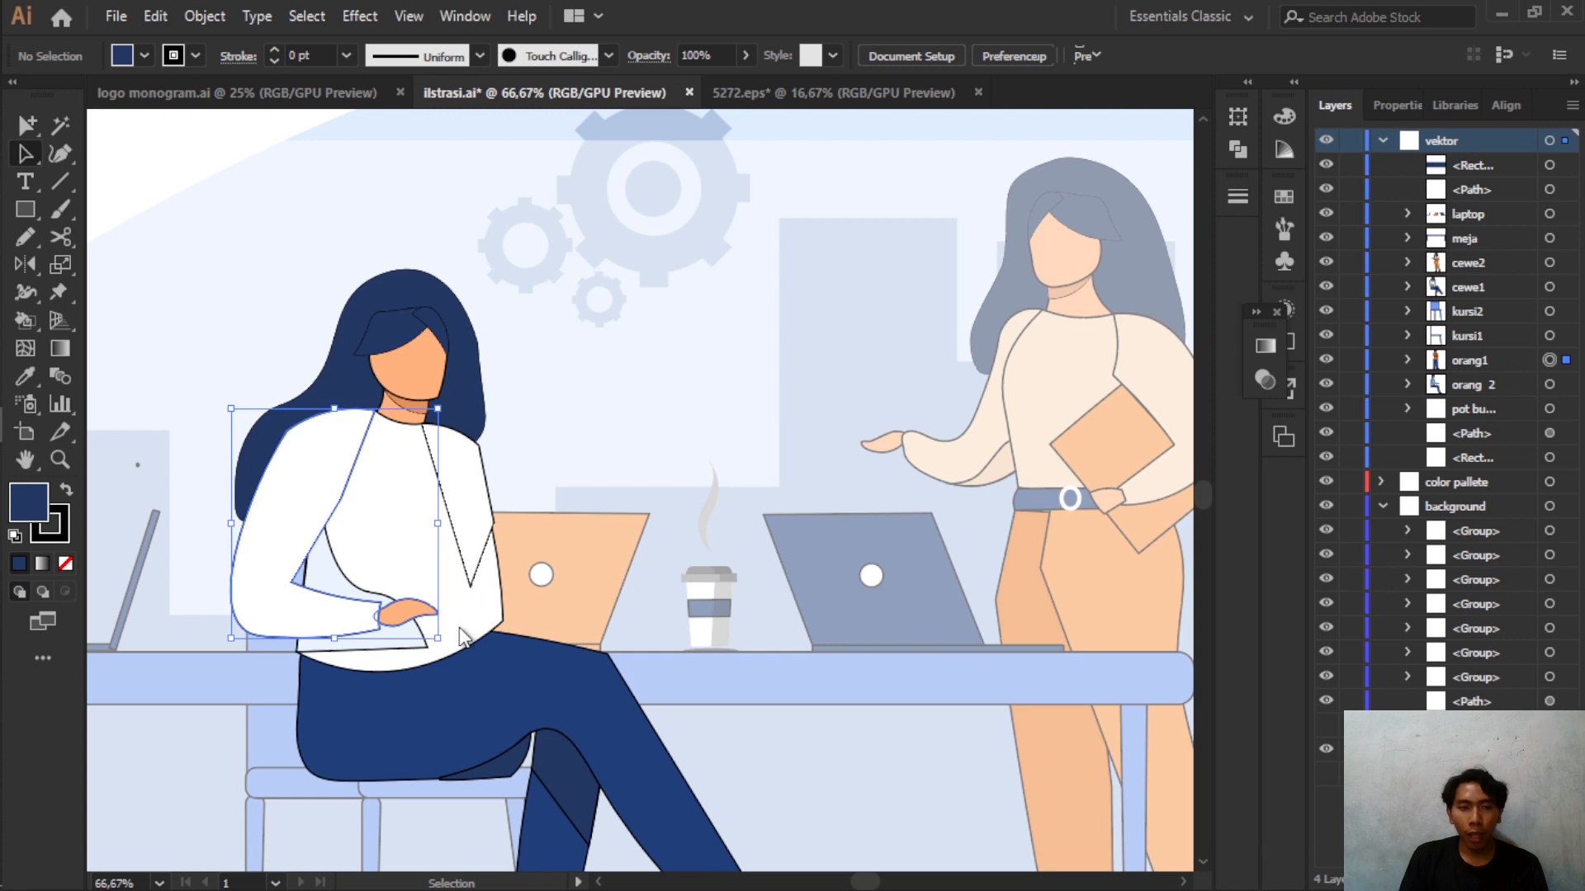
- Apply Puppet Warp to the selected arm with pins on shoulder, elbow and hand, shift the hand pin slightly downward, and leave isolation
click(58, 292)
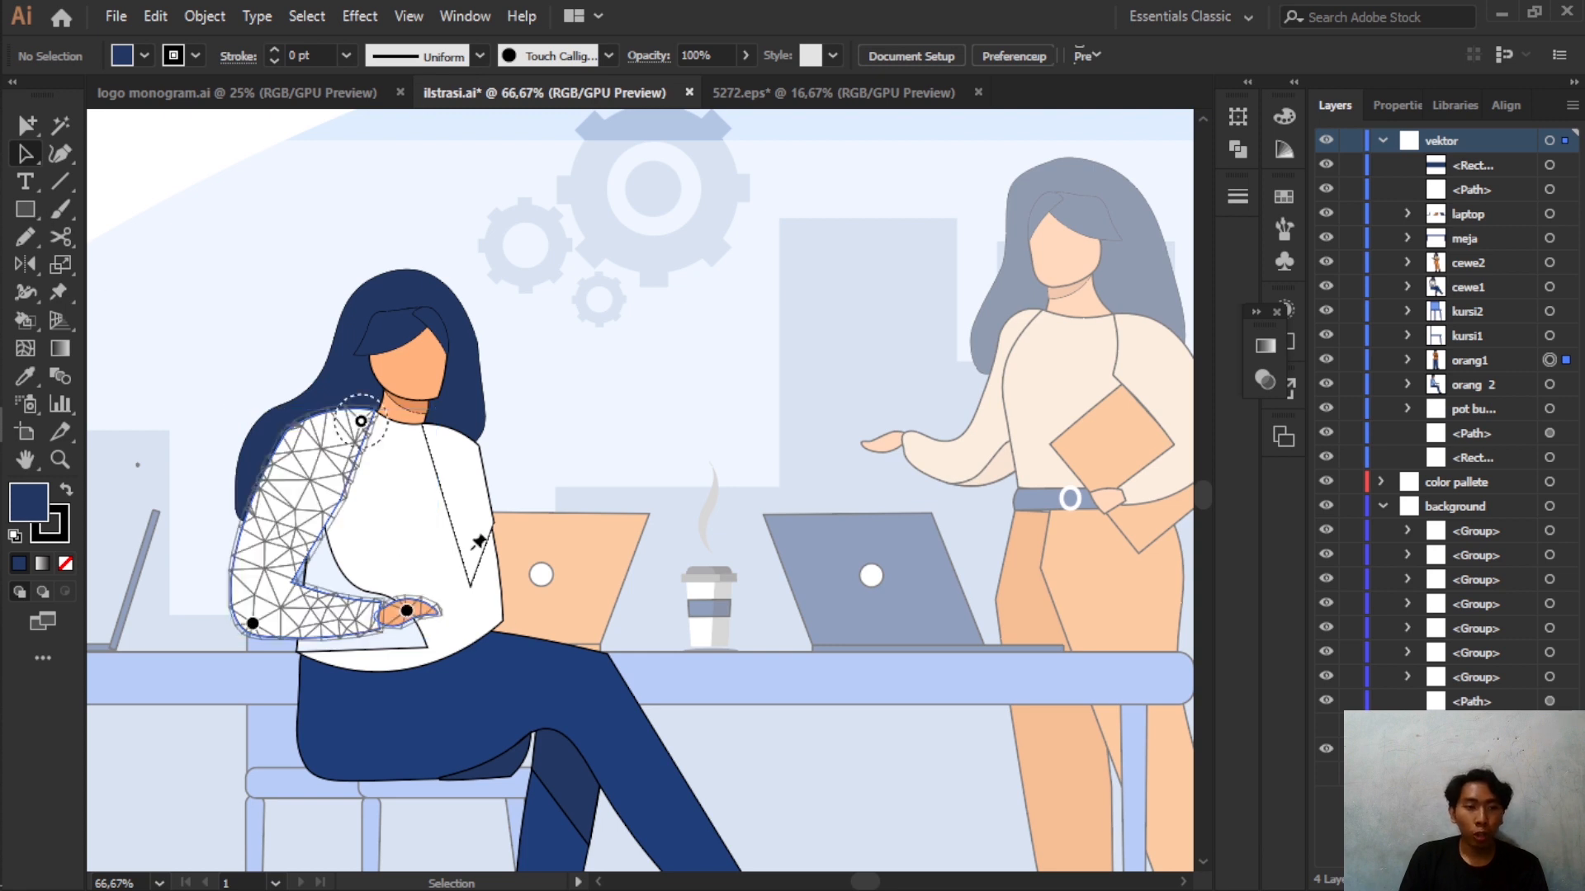
drag(415, 617, 404, 630)
double_click(500, 307)
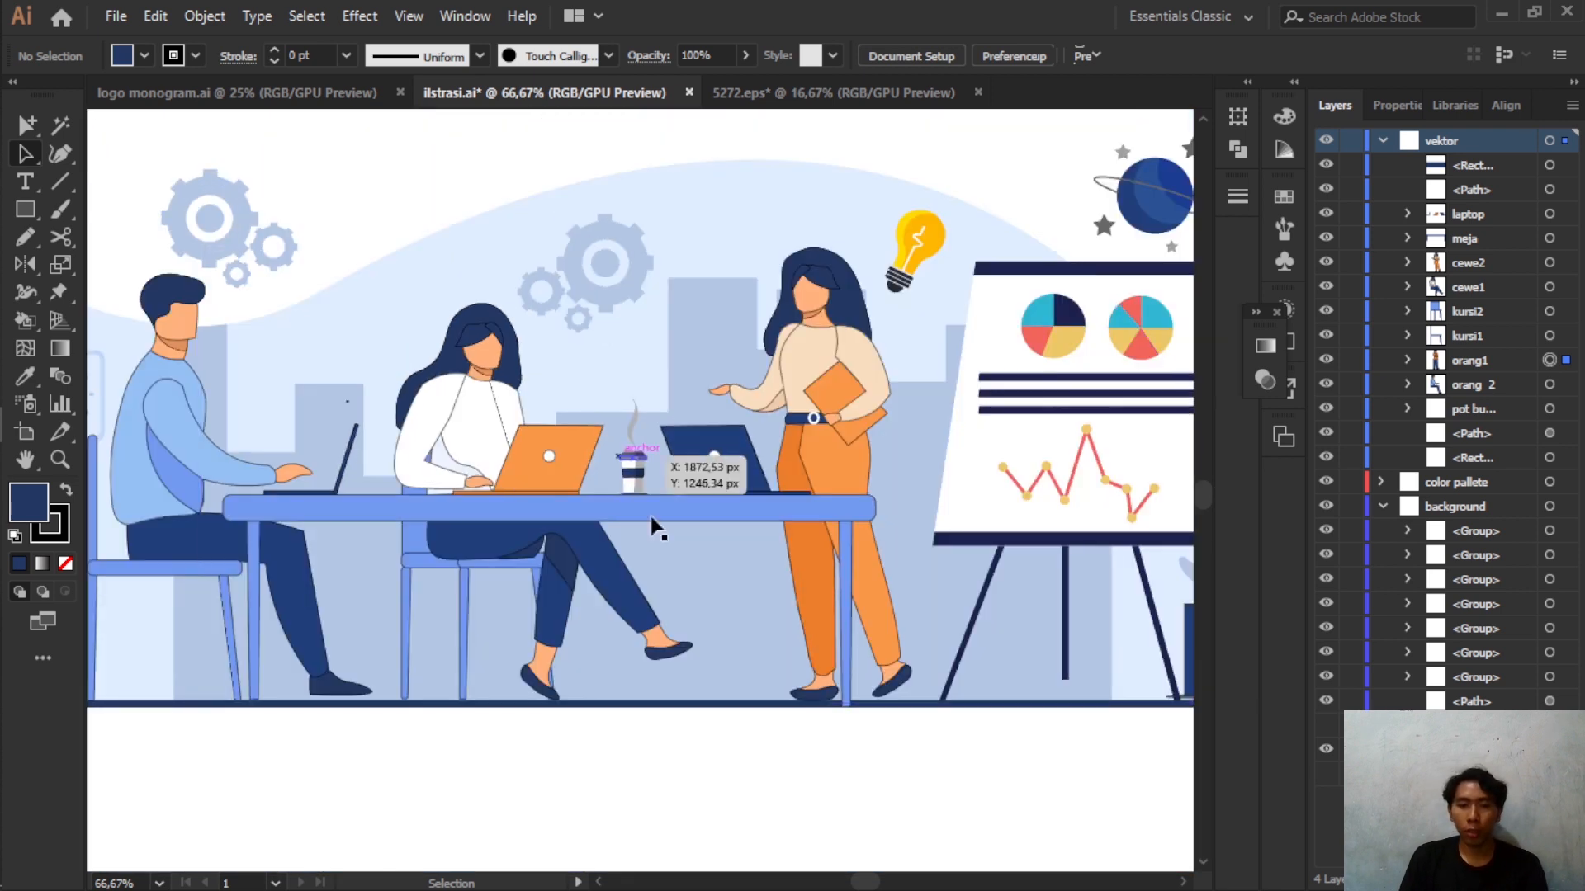
click(665, 656)
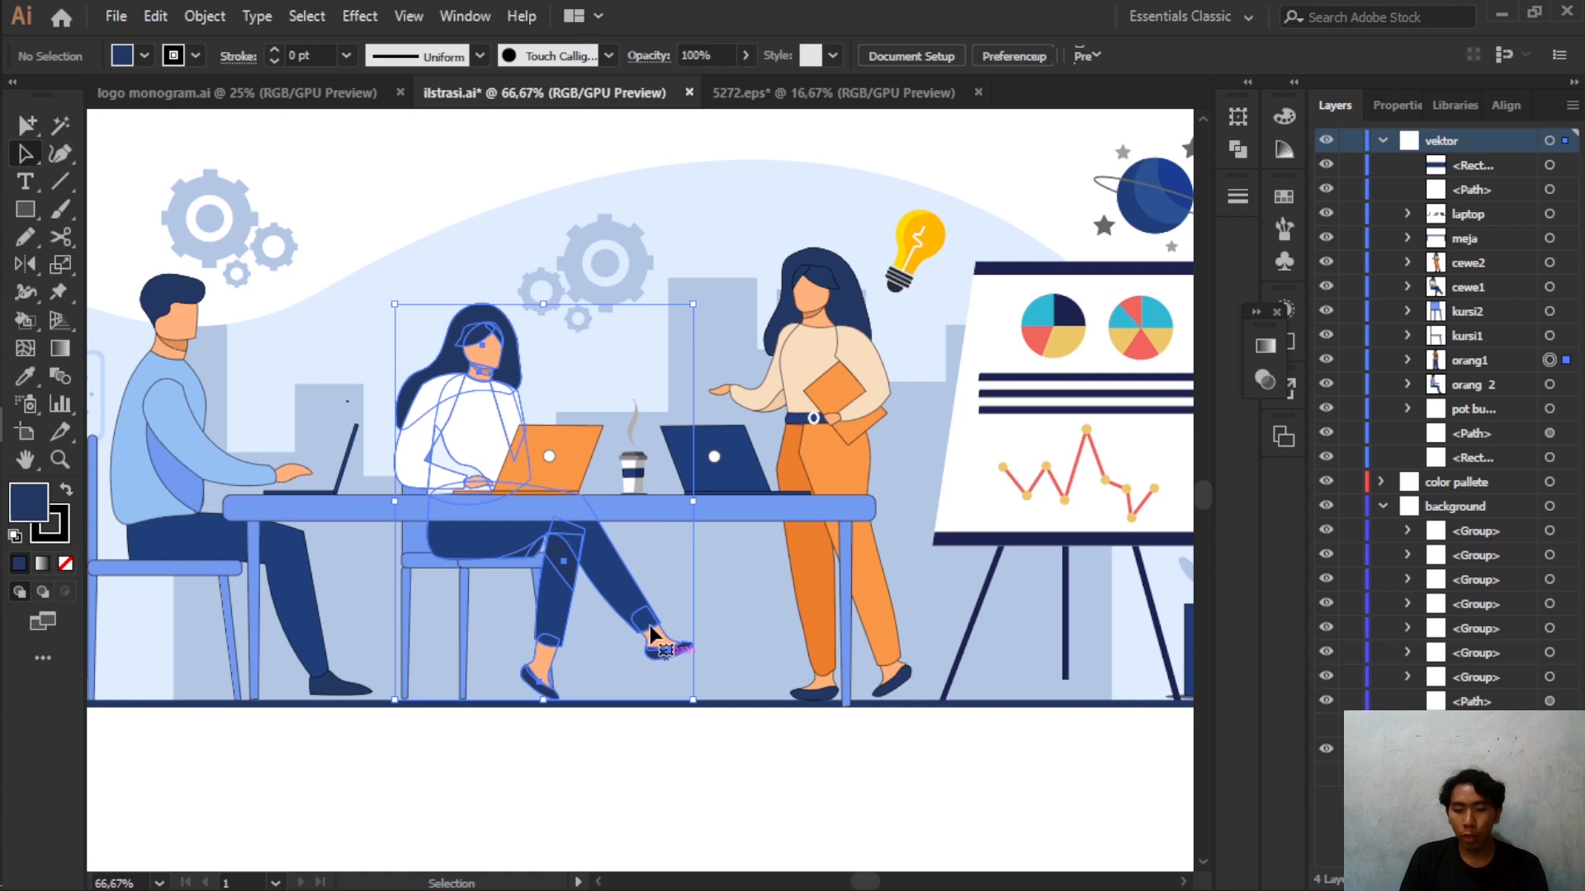
scroll(650, 628, up, 2)
double_click(632, 606)
click(631, 605)
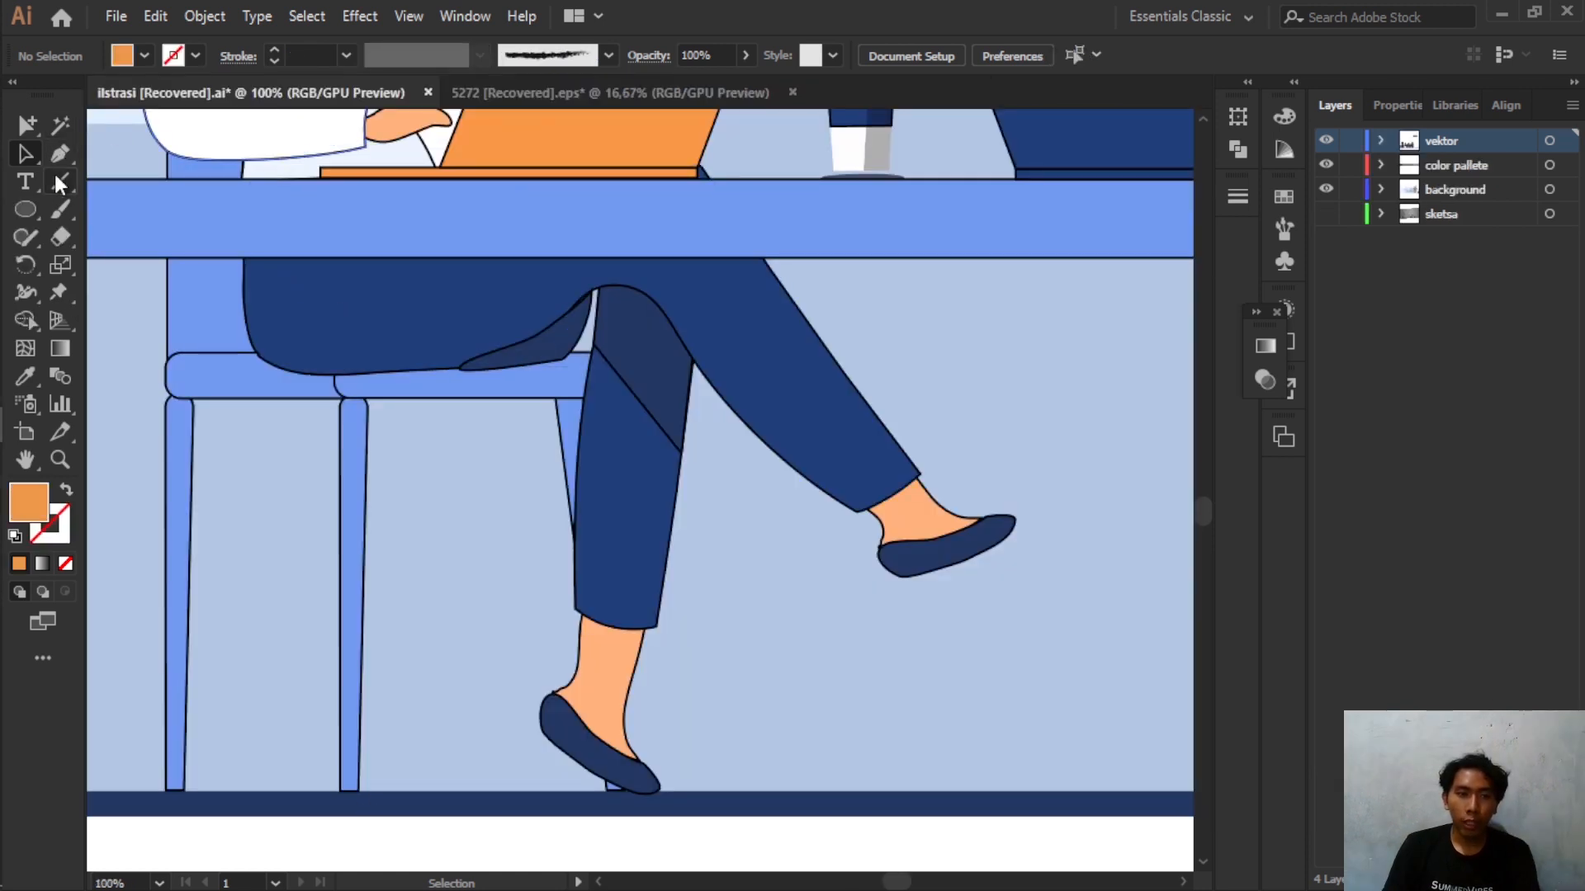
- Isolate the seated woman and select her crossed trouser leg together with its ankle and shoe
click(813, 413)
double_click(833, 438)
click(832, 438)
click(832, 437)
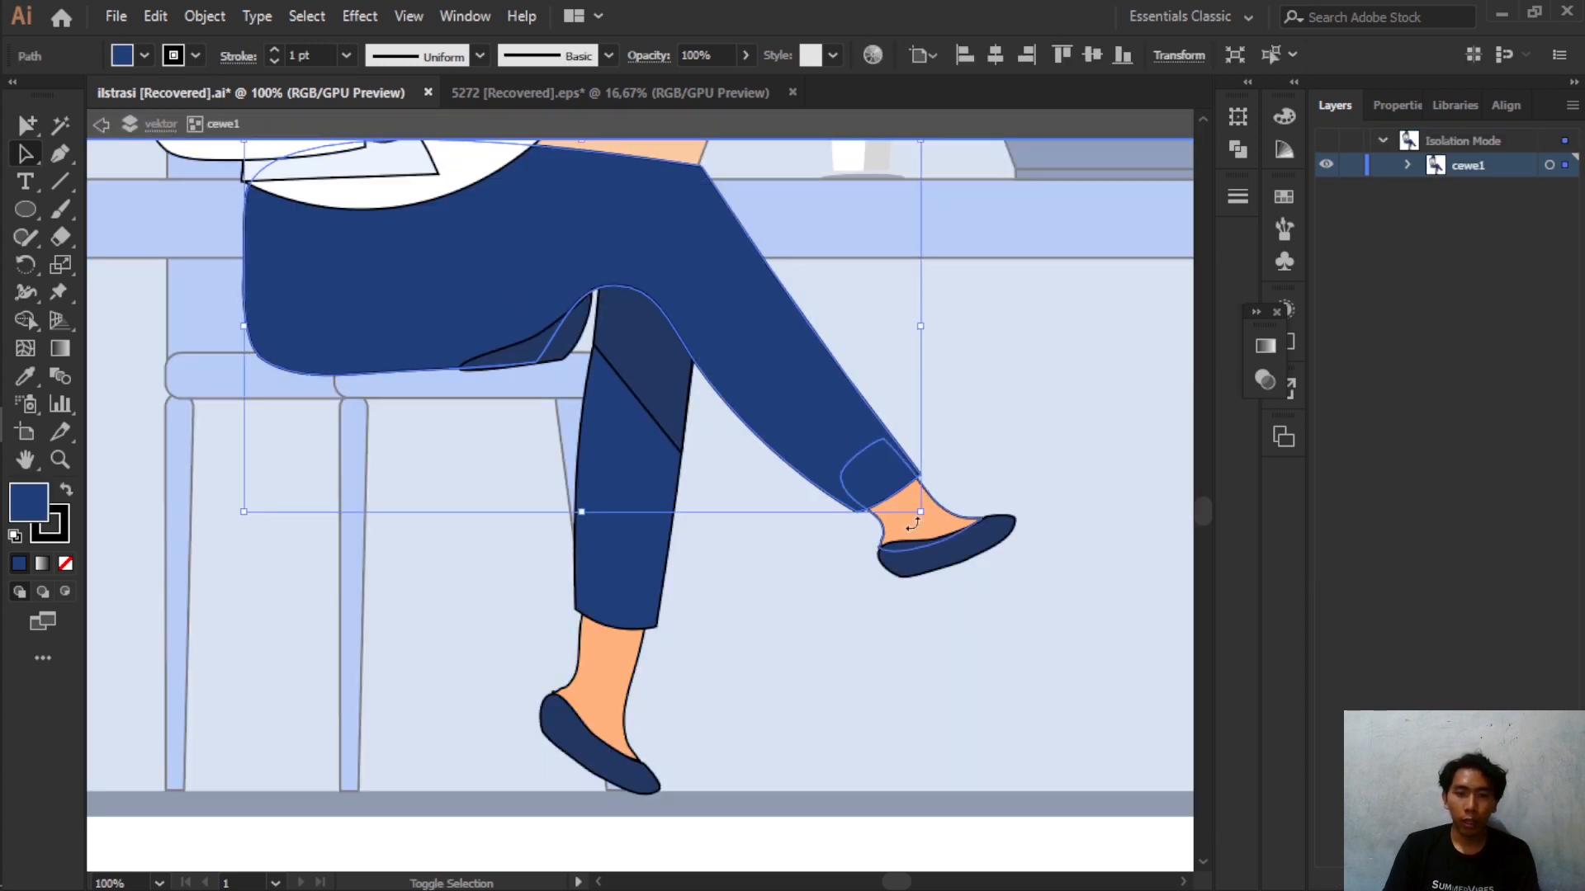
scroll(893, 499, down, 6)
scroll(877, 491, up, 3)
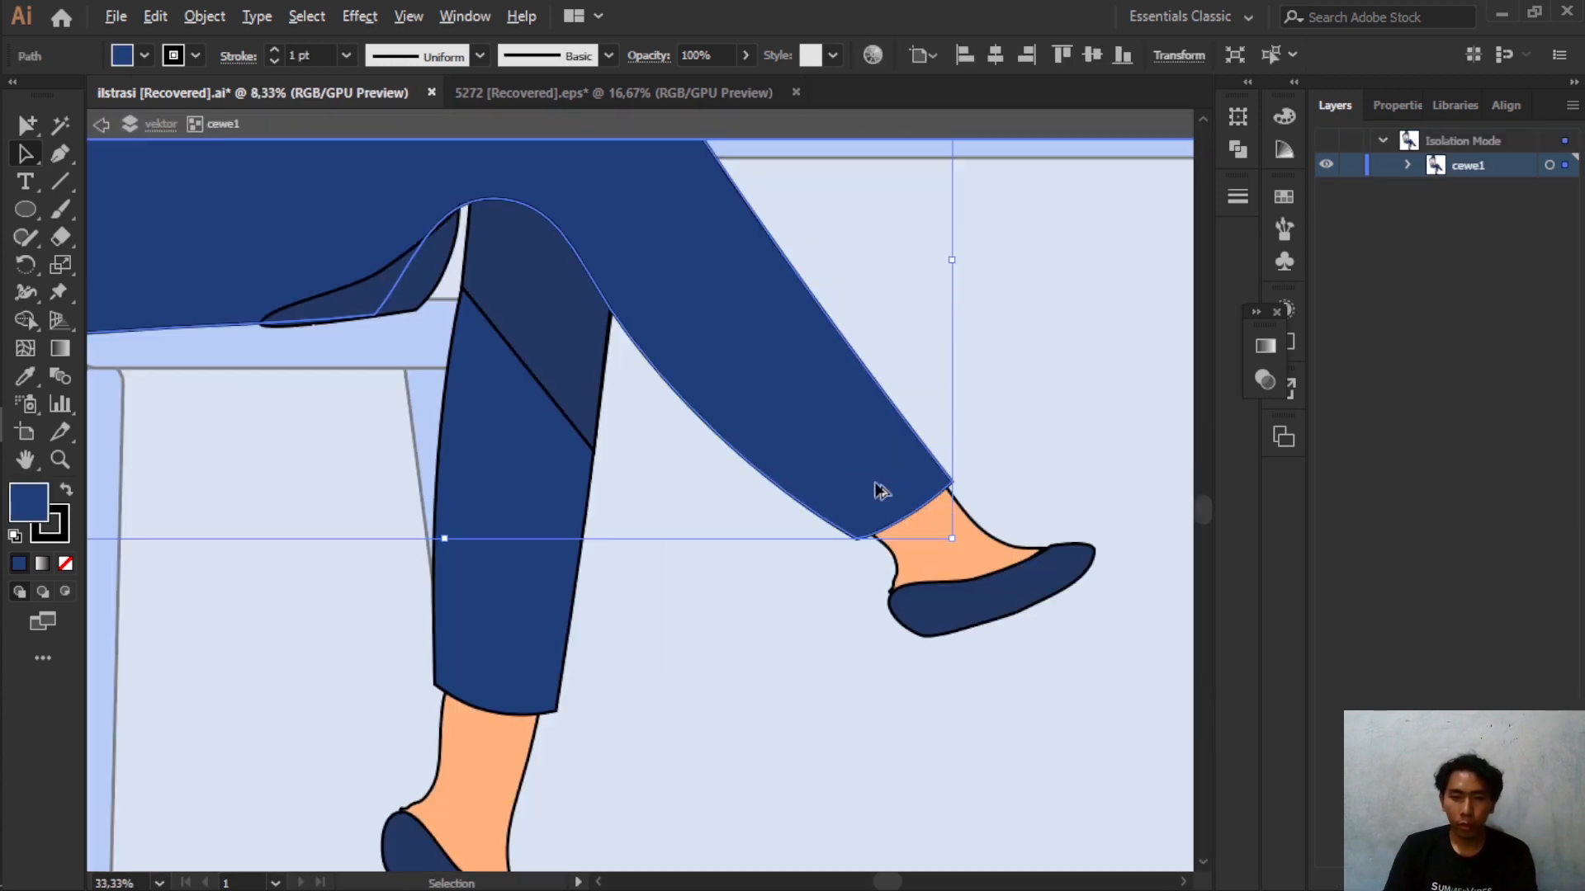
scroll(842, 491, down, 3)
shift+click(933, 570)
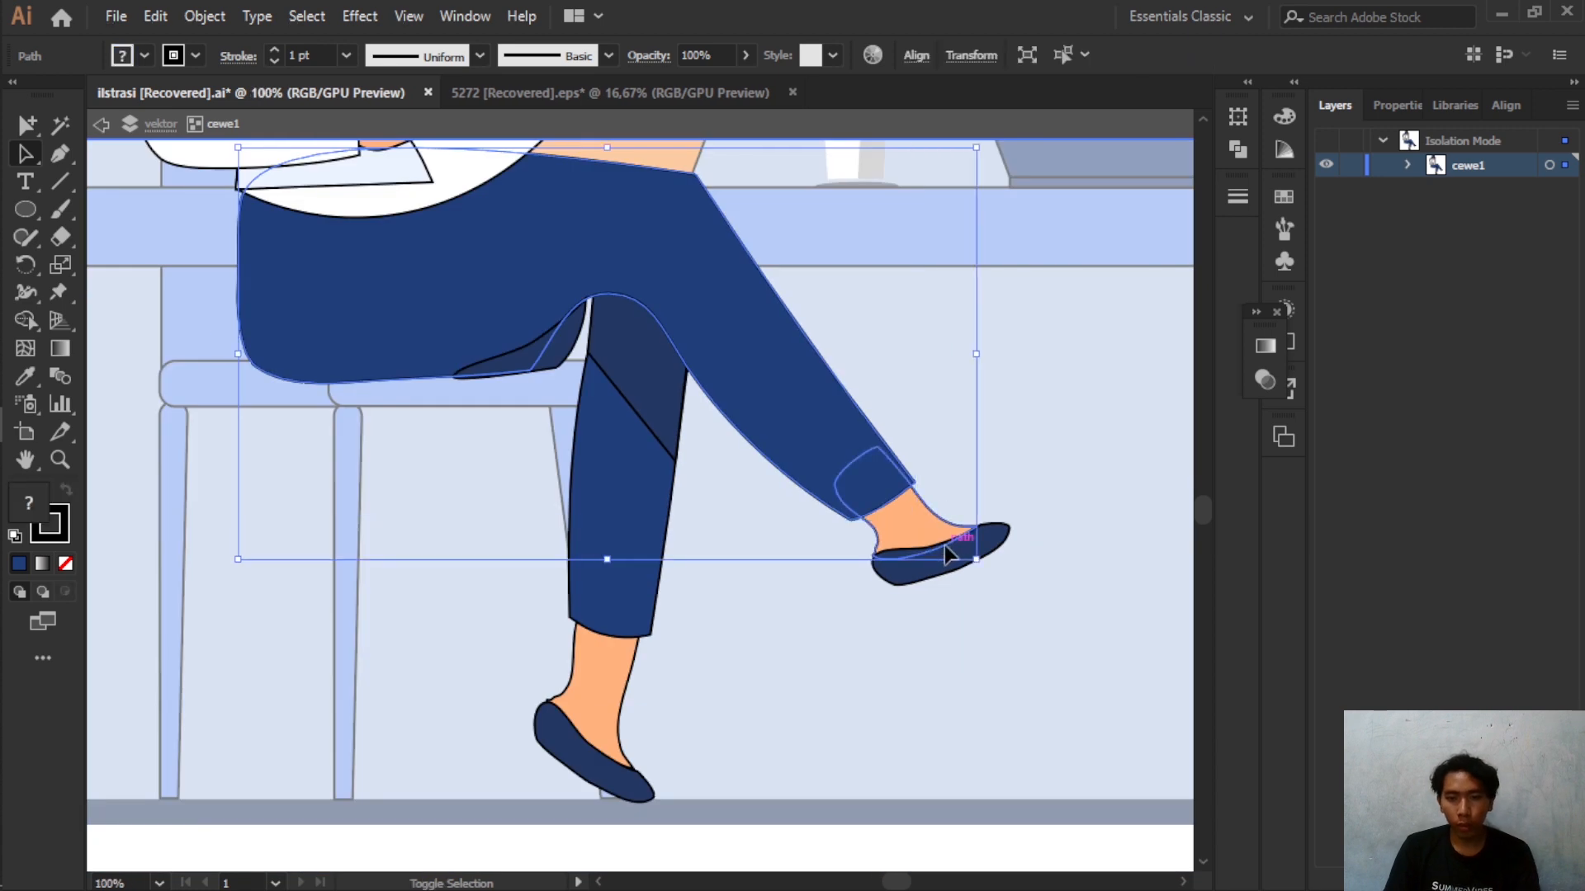
- Try raising the seated woman's crossed foot with Puppet Warp pins on hip, knee and ankle, and return to the full illustration
click(58, 295)
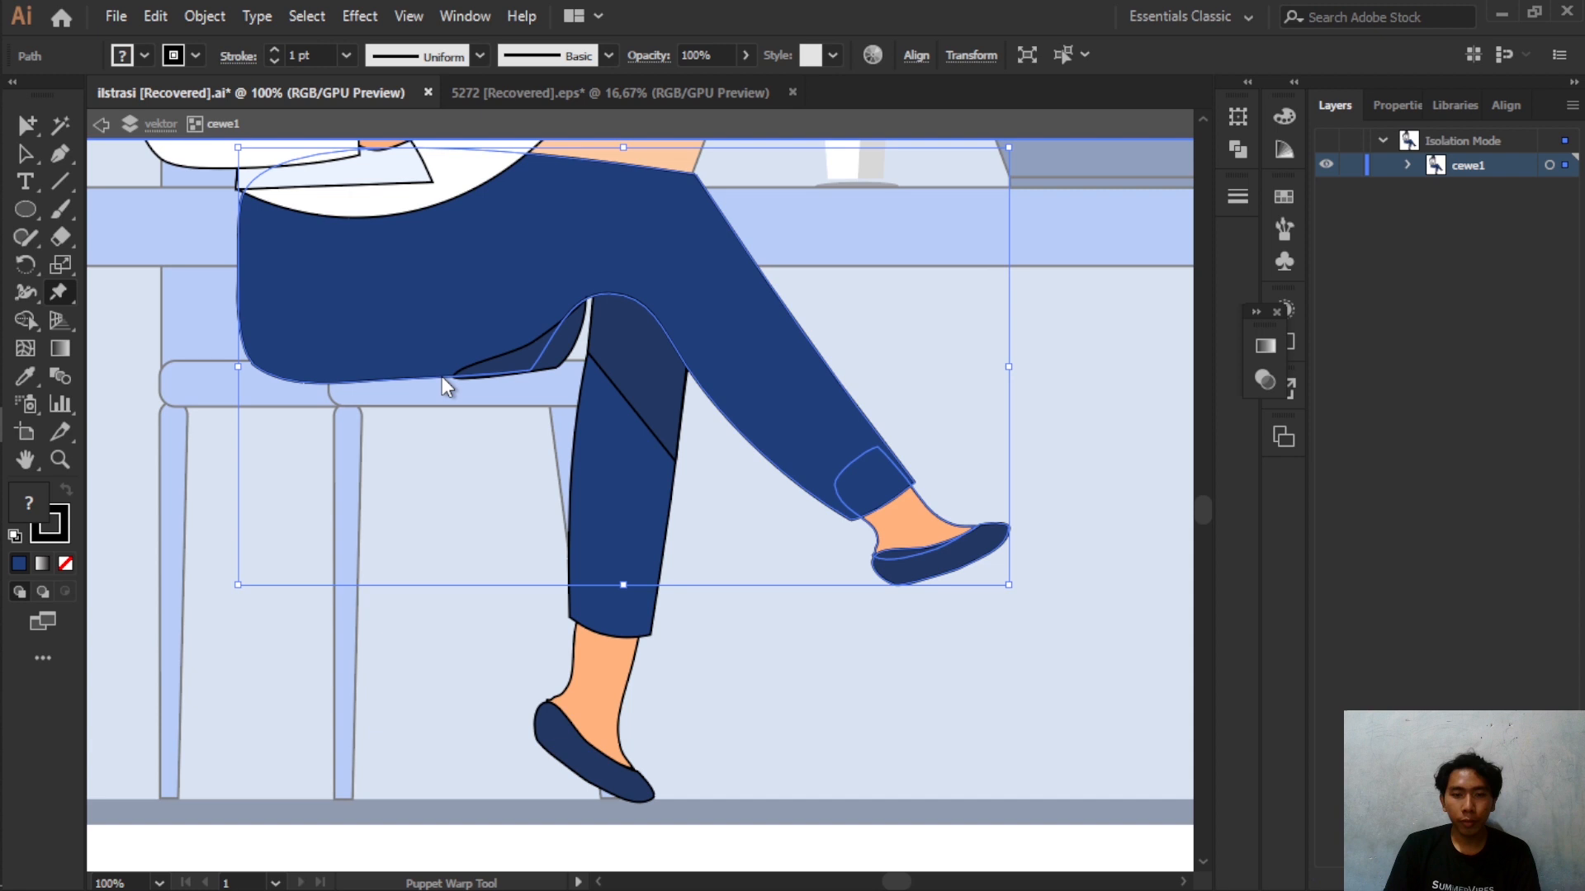
scroll(585, 439, up, 3)
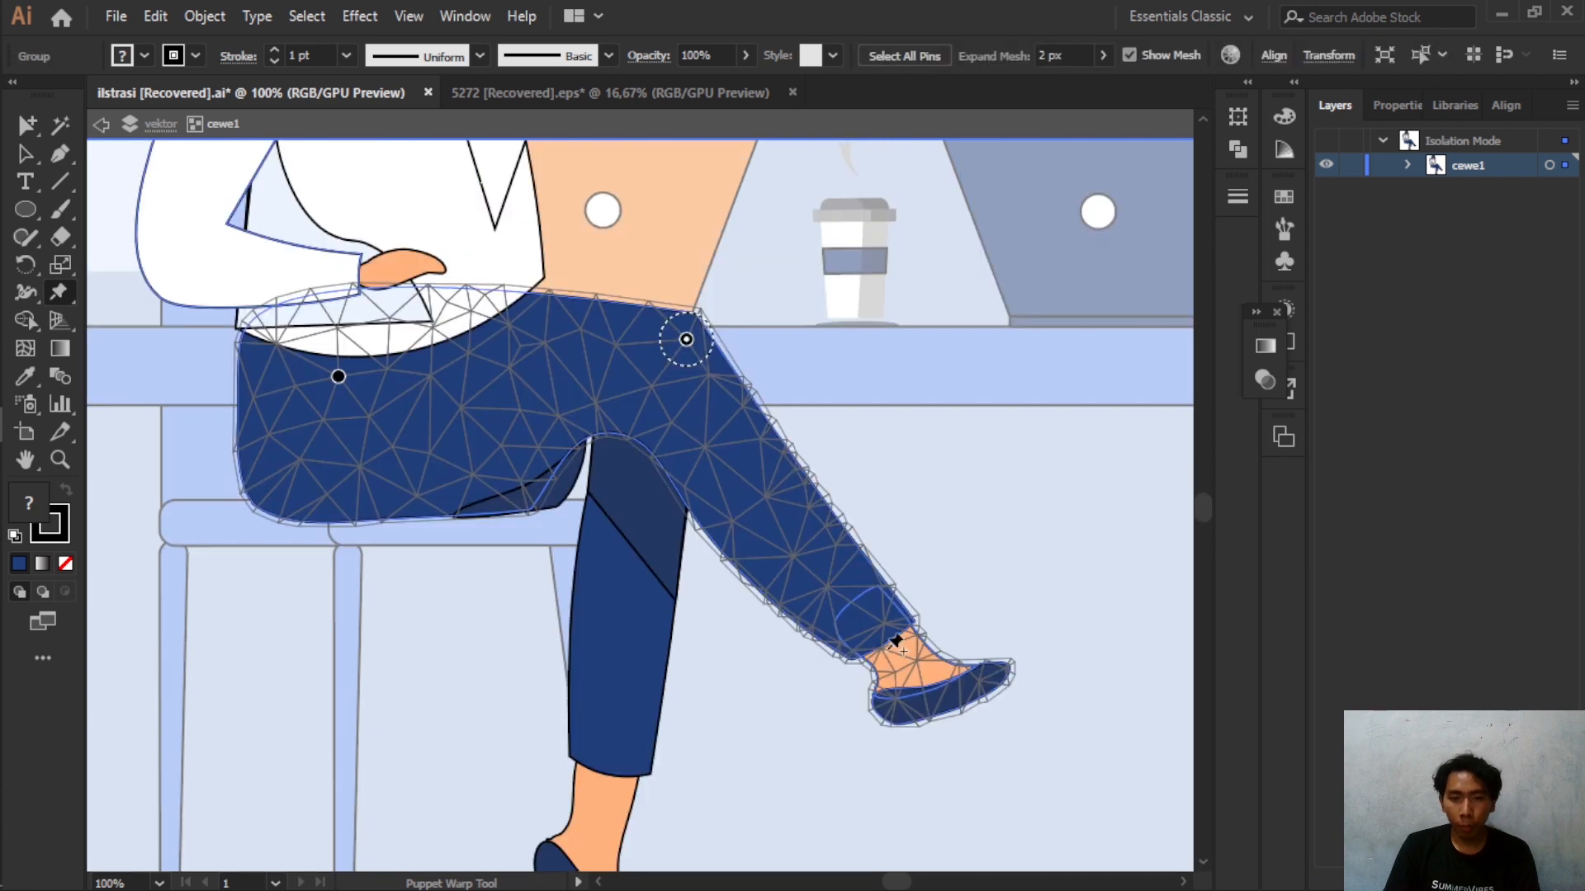
click(908, 656)
drag(905, 658, 913, 637)
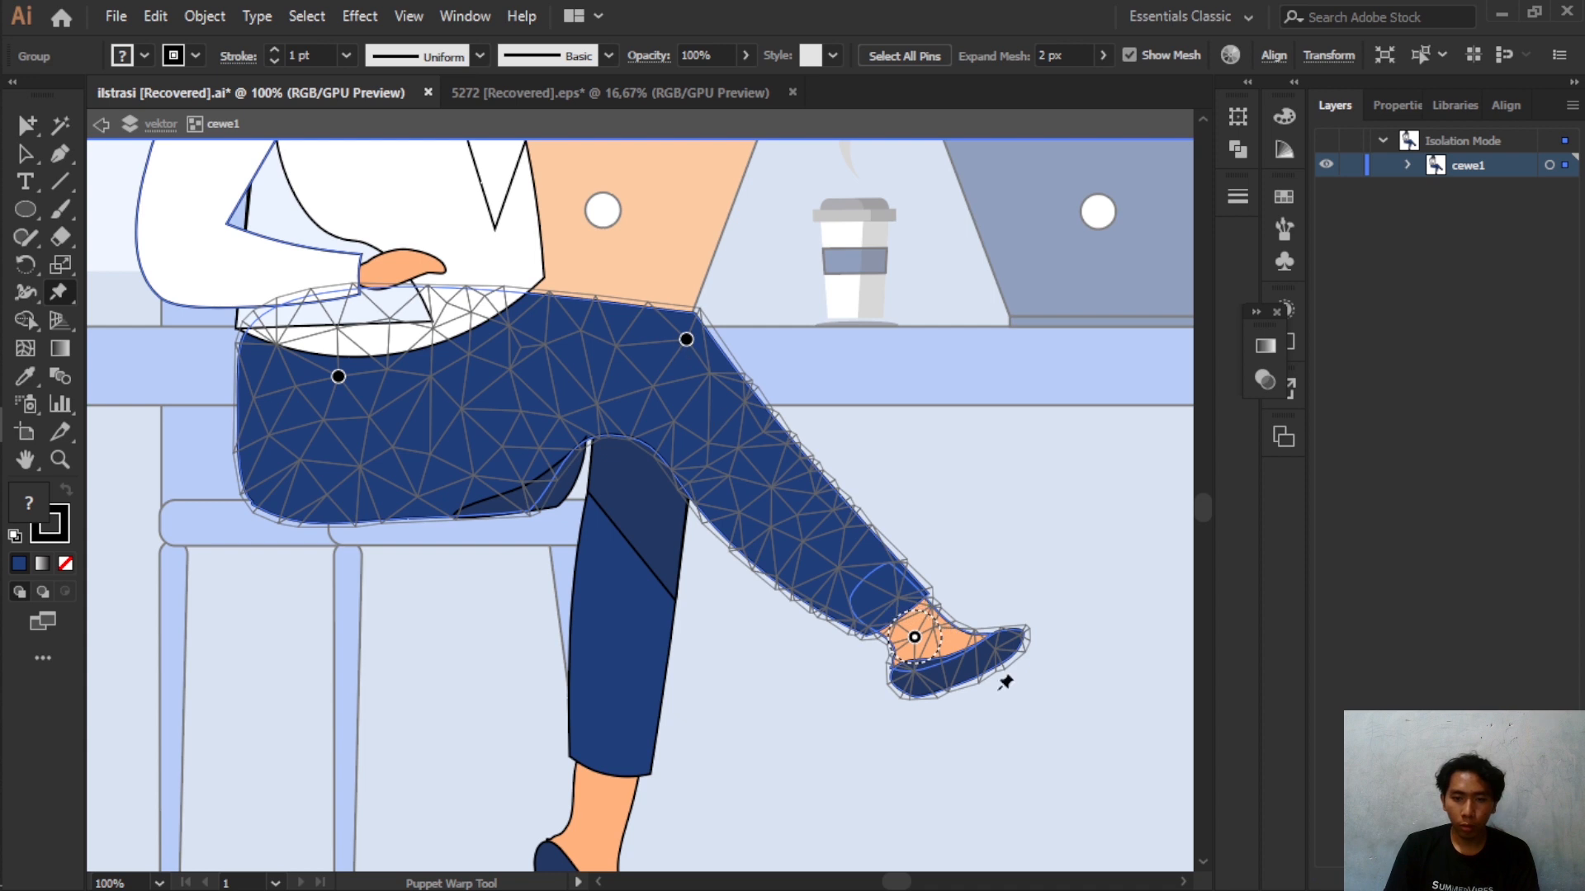
drag(905, 645, 927, 607)
scroll(750, 629, down, 3)
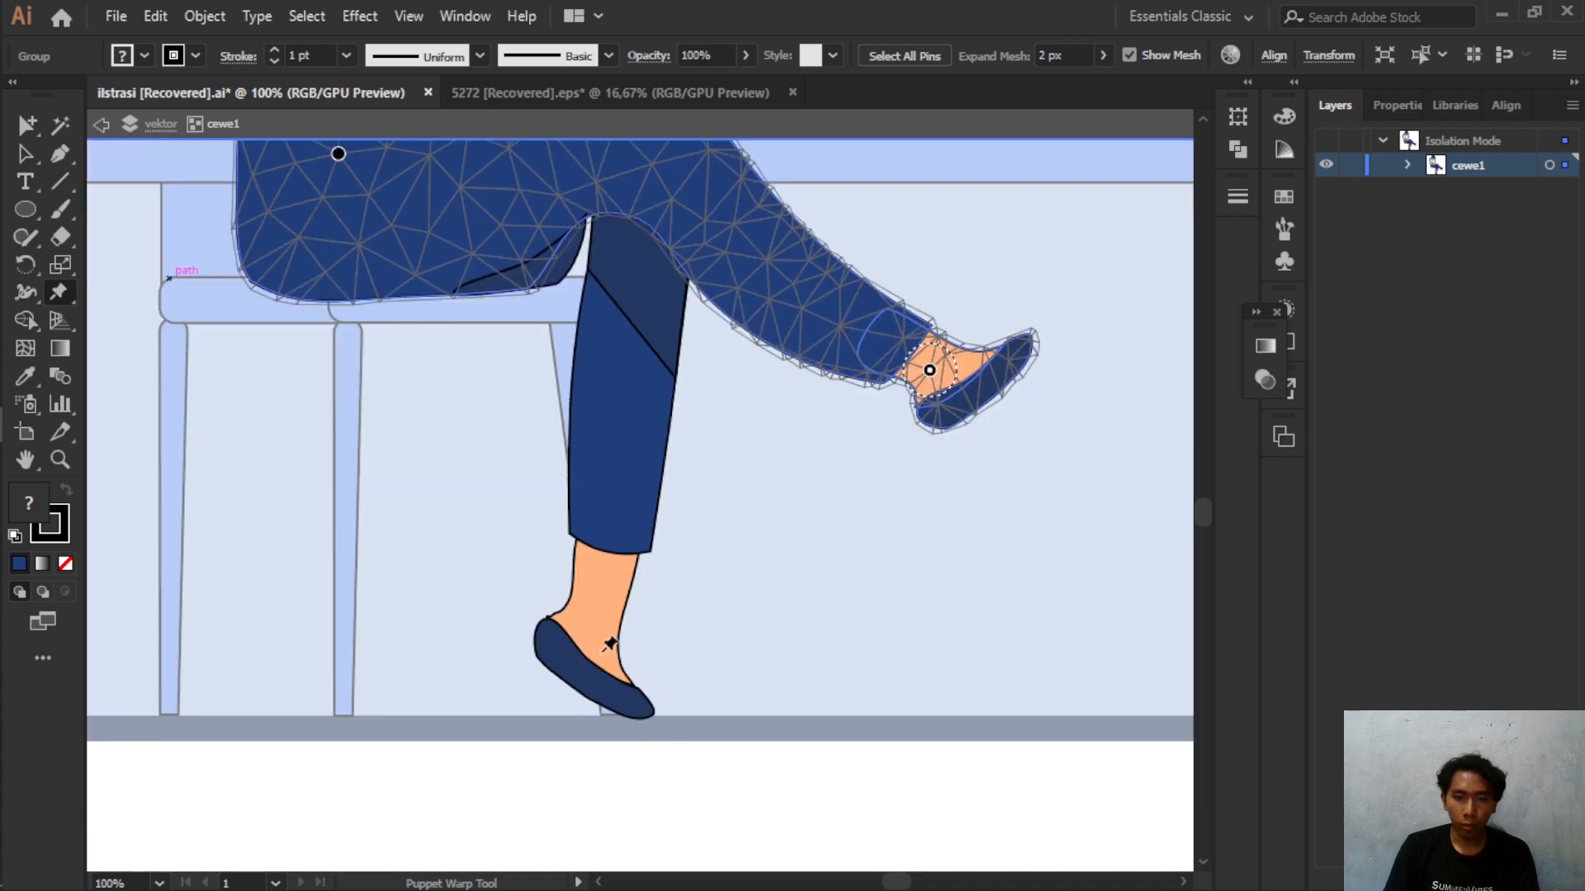
key(a)
click(825, 555)
scroll(824, 550, down, 3)
scroll(869, 568, up, 4)
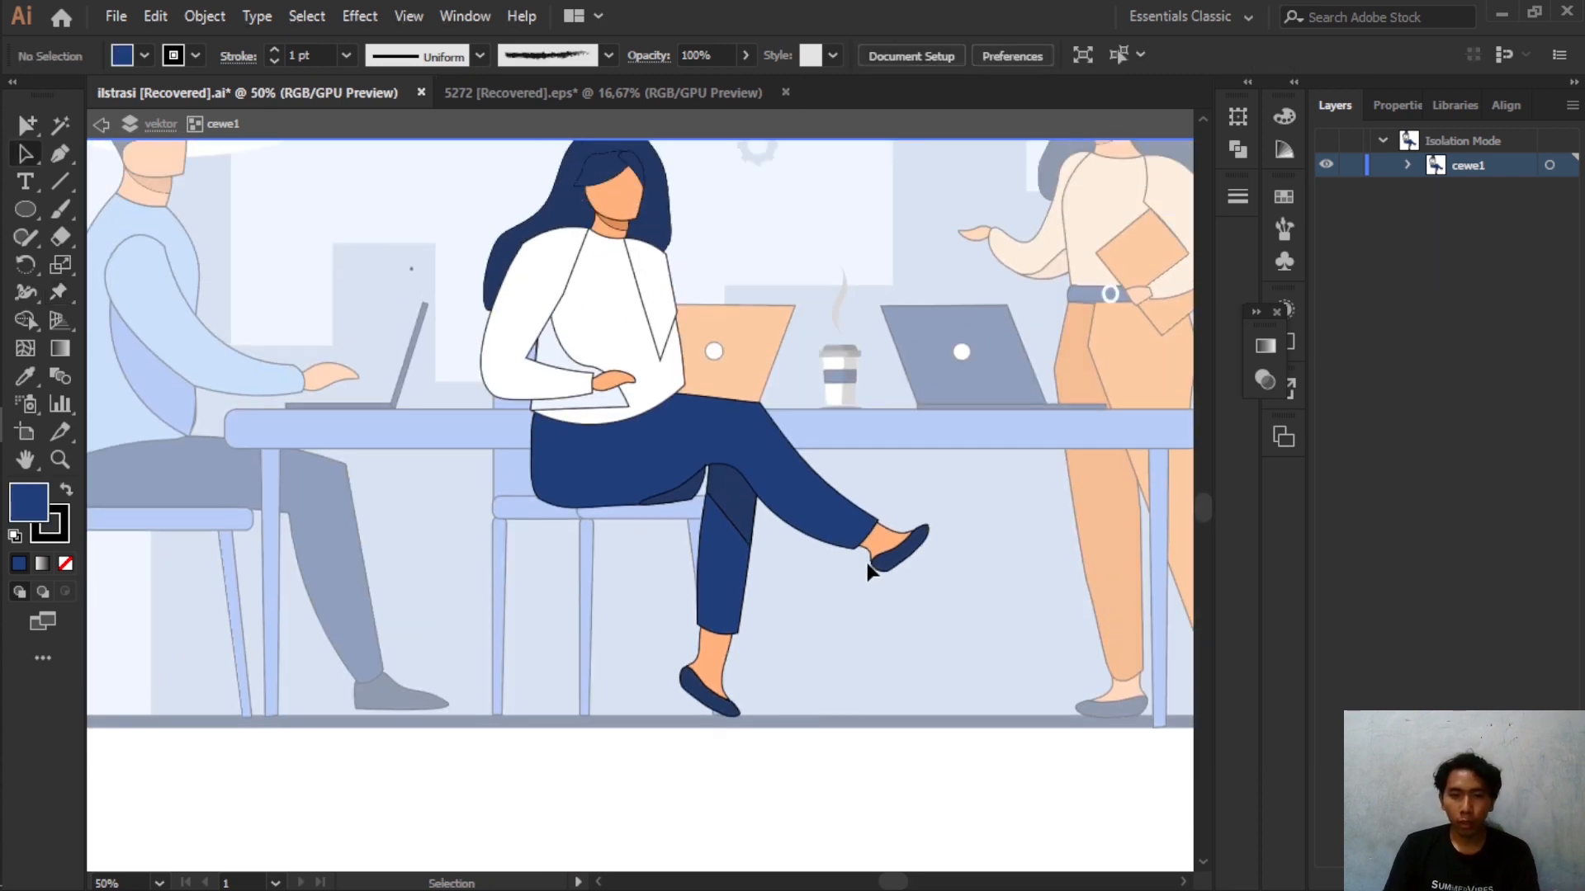
double_click(852, 354)
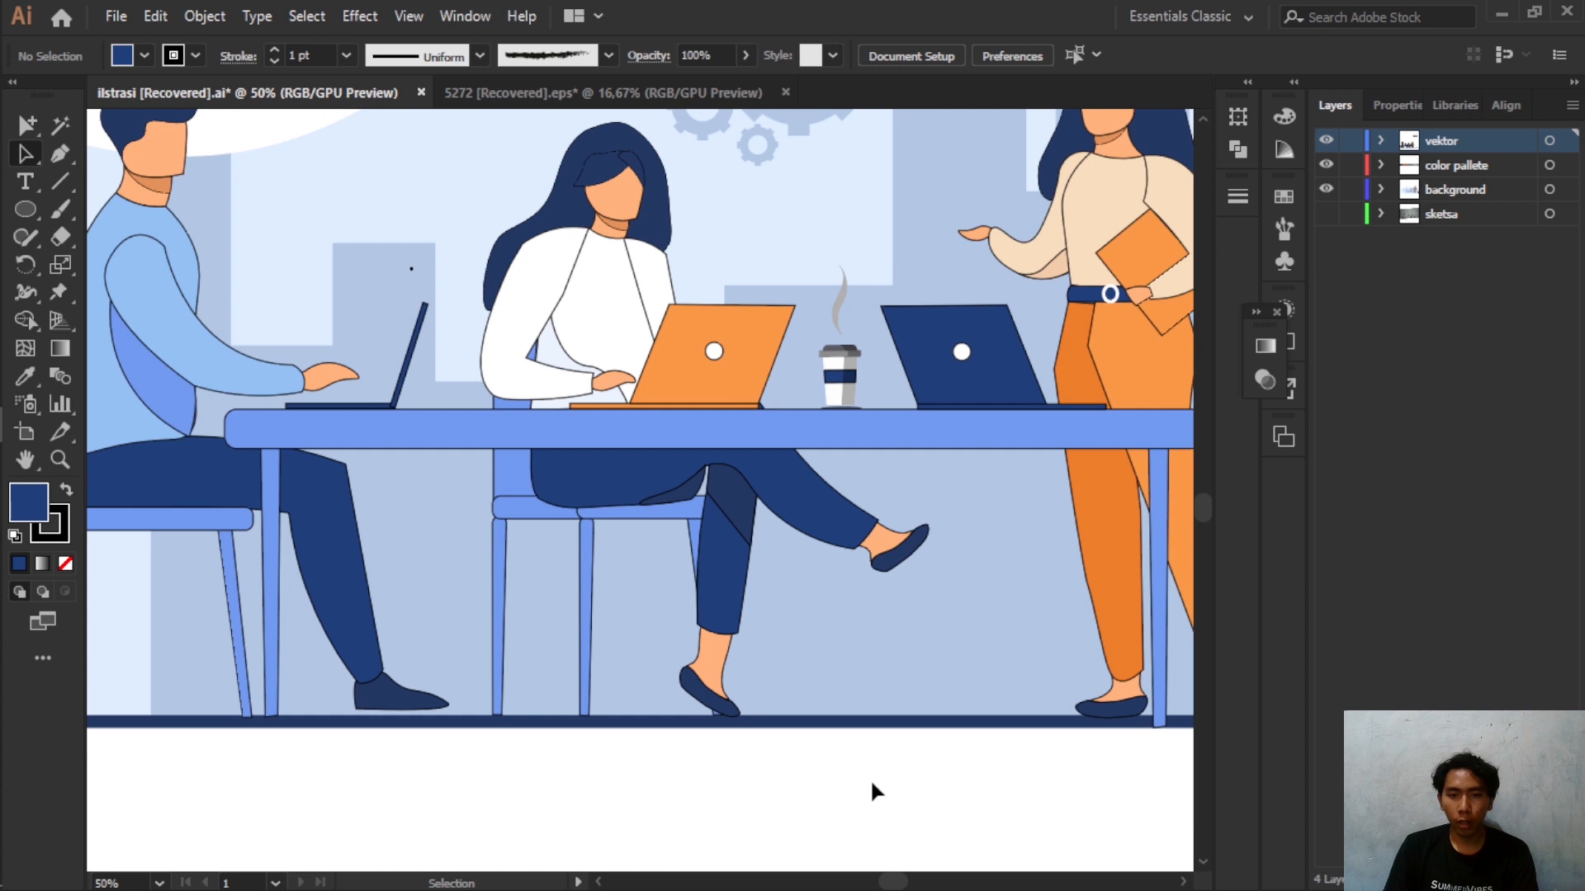
scroll(855, 697, down, 2)
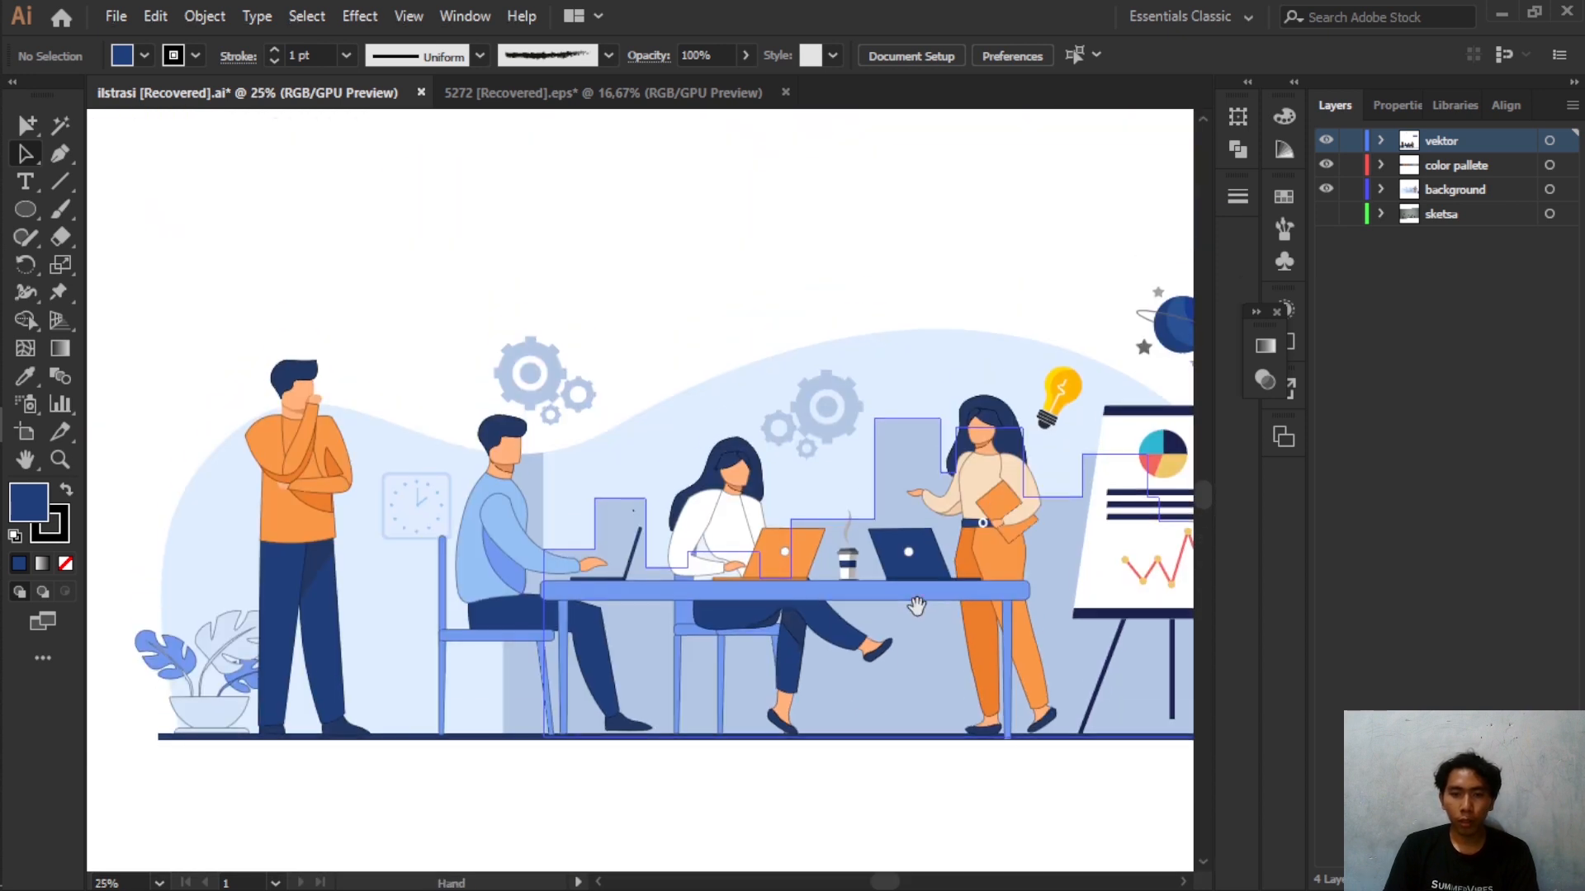
- Undo the raised pose of the seated woman's crossed leg, keeping the leg selected in isolation
scroll(935, 665, up, 3)
double_click(796, 652)
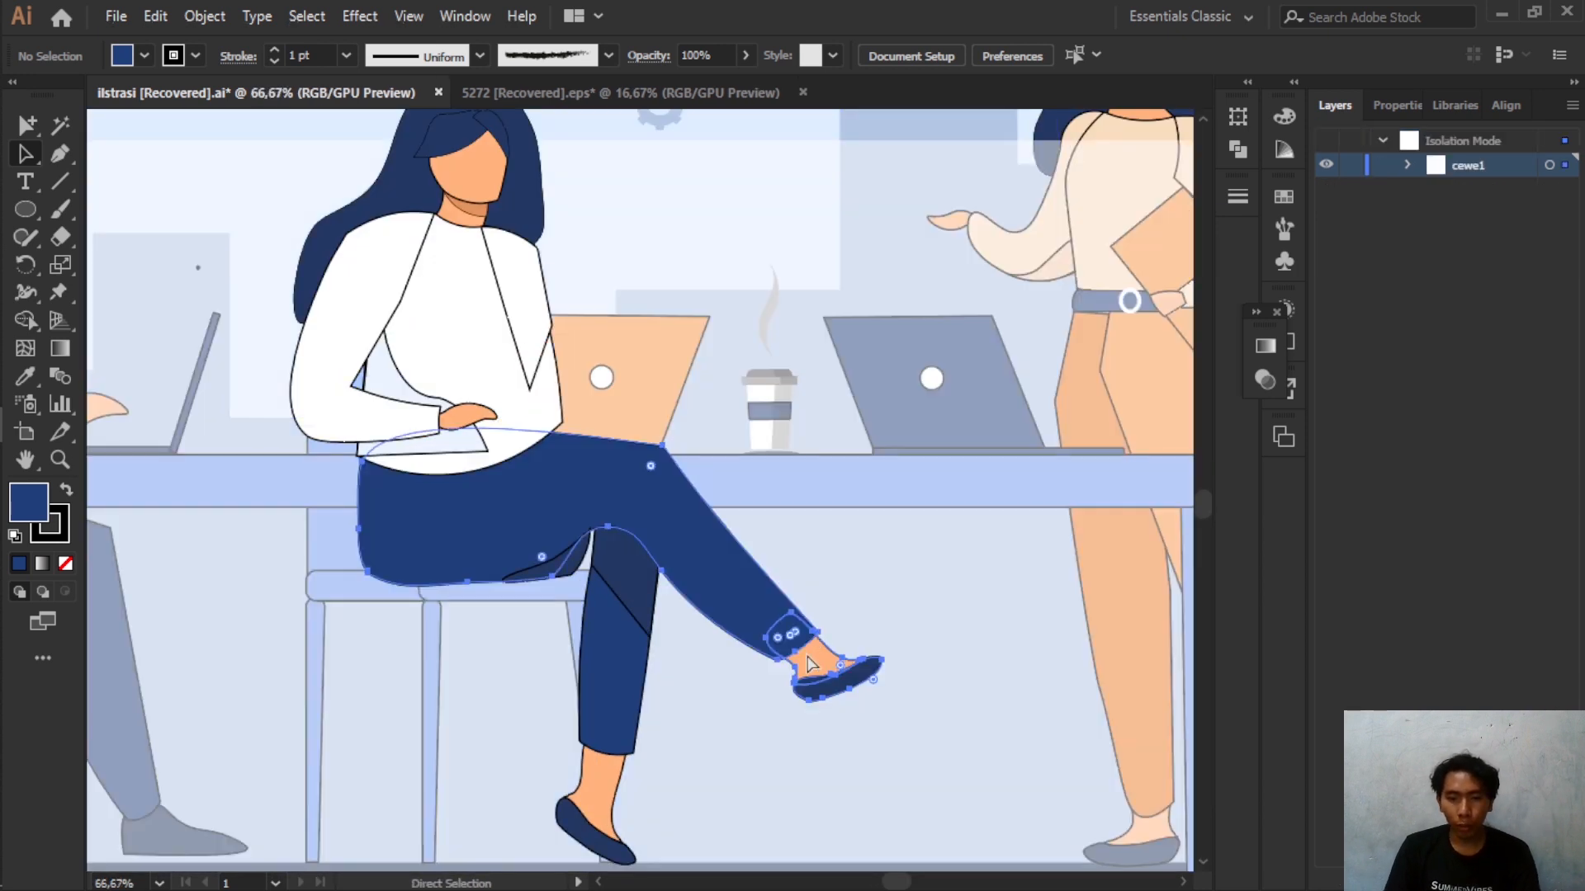
drag(791, 649, 780, 666)
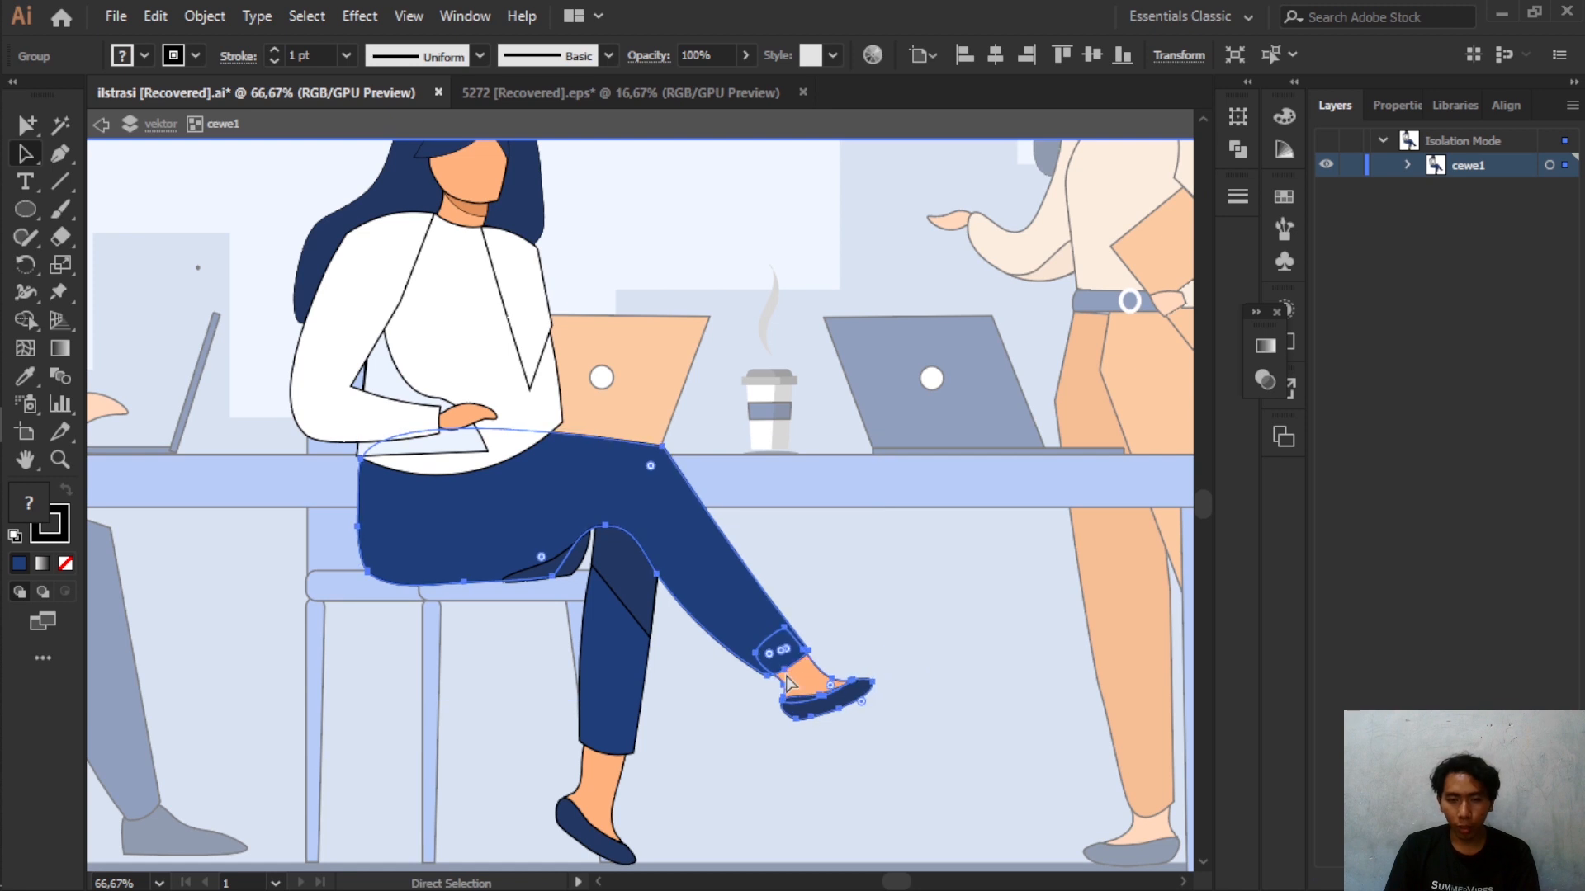
scroll(532, 493, up, 1)
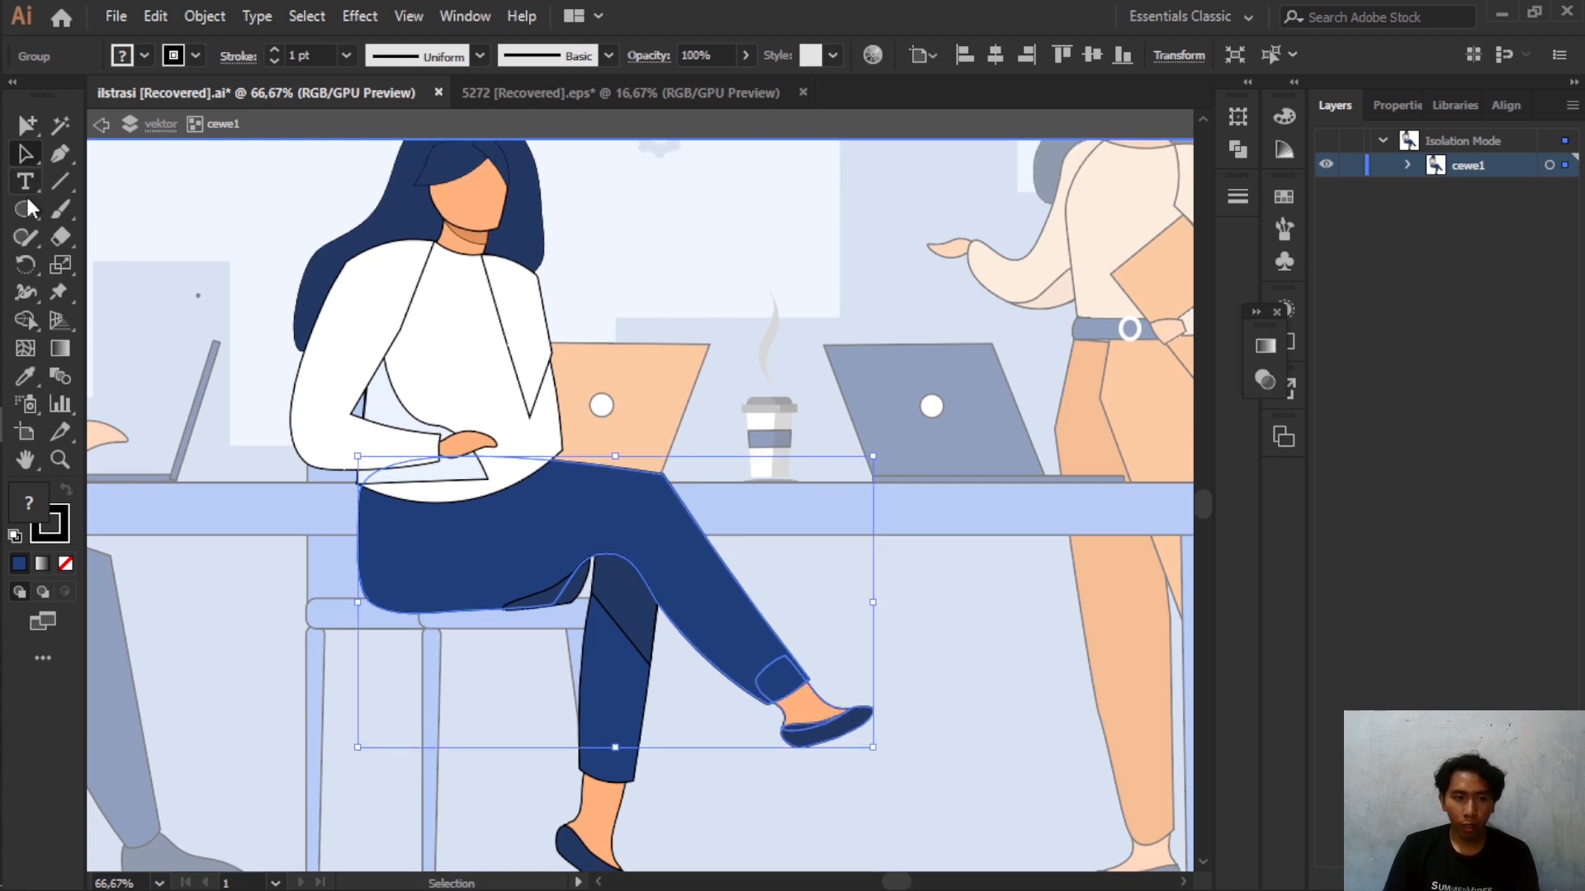
- Apply Puppet Warp to the crossed leg with pins on the hip, knee, ankle and inner thigh
click(59, 291)
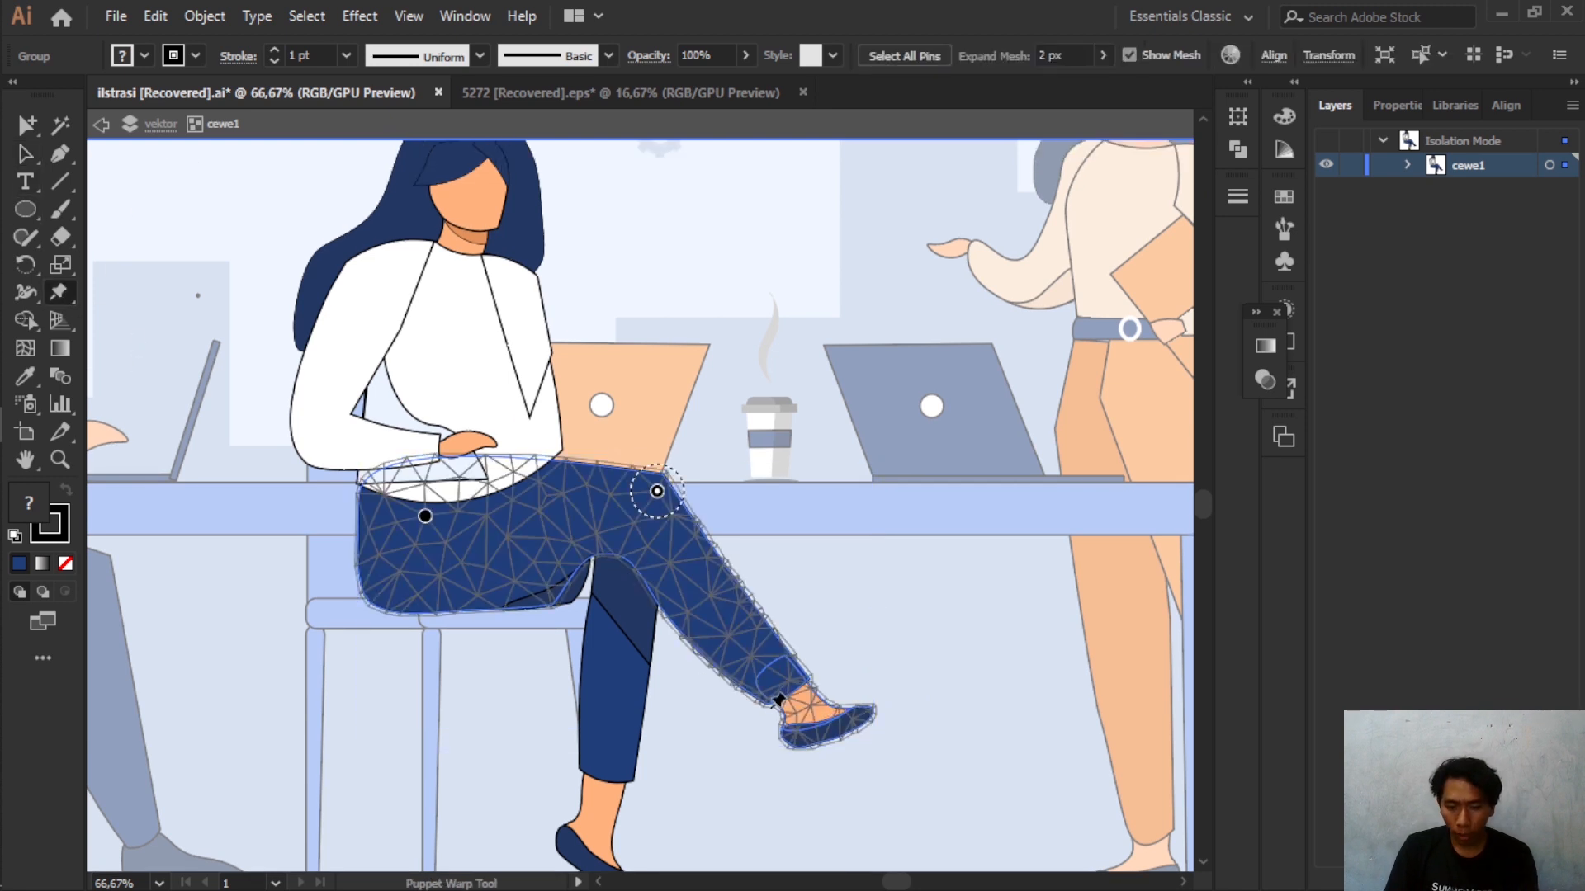
scroll(792, 710, up, 1)
click(830, 723)
drag(830, 723, 822, 691)
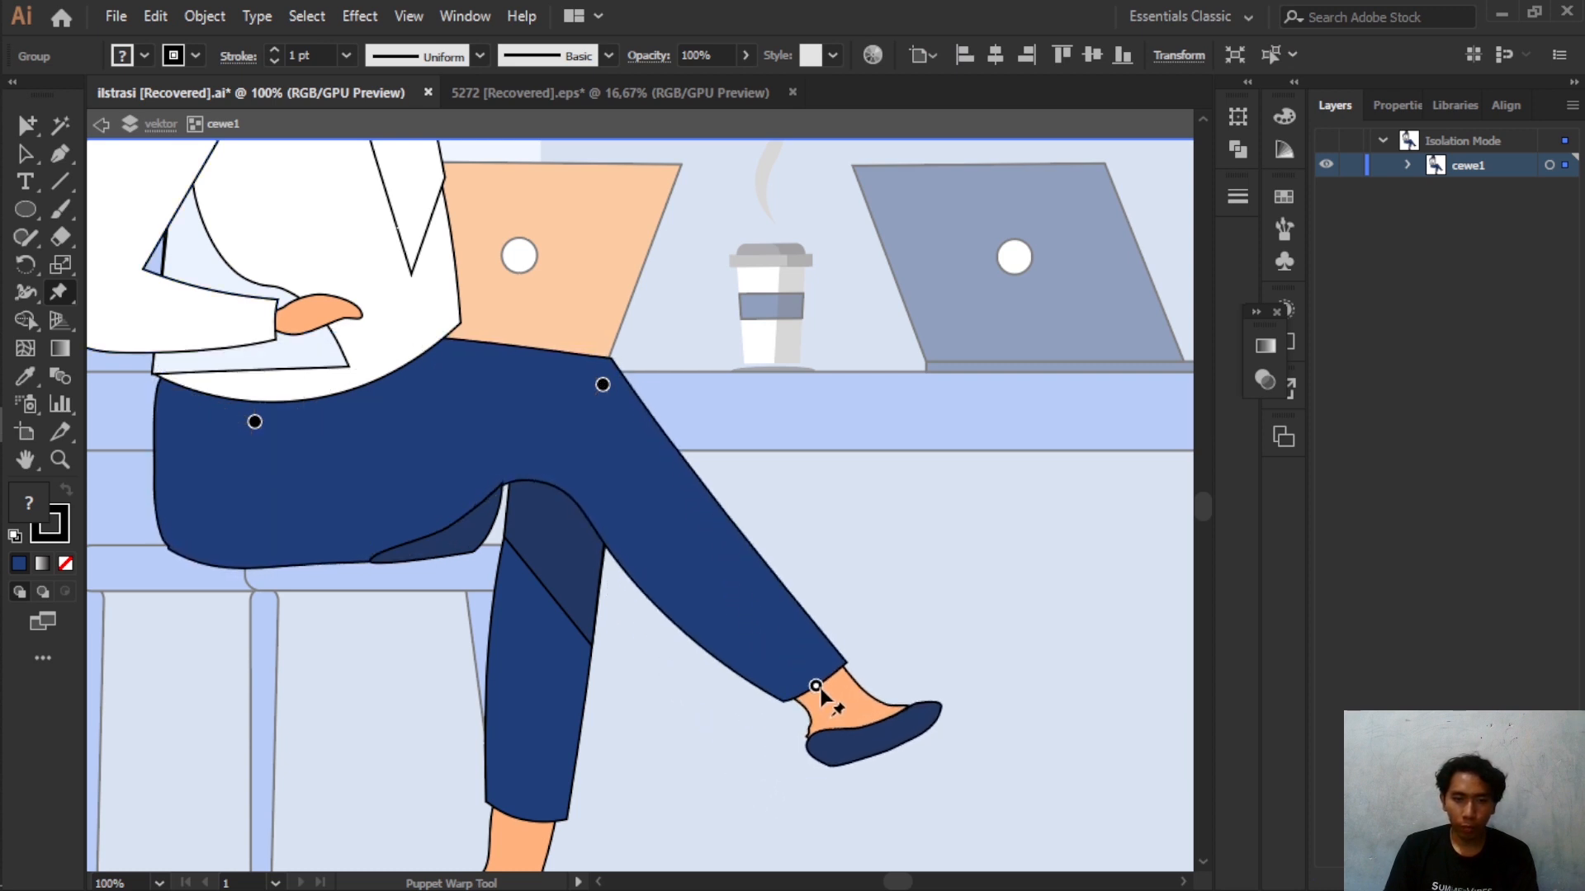
click(464, 470)
mouse_move(464, 470)
mouse_down()
mouse_move(470, 482)
mouse_move(478, 464)
mouse_up()
- Lower the crossed foot toward the standing leg by moving its ankle pin, and return to the full illustration
drag(817, 685, 788, 710)
scroll(842, 463, down, 3)
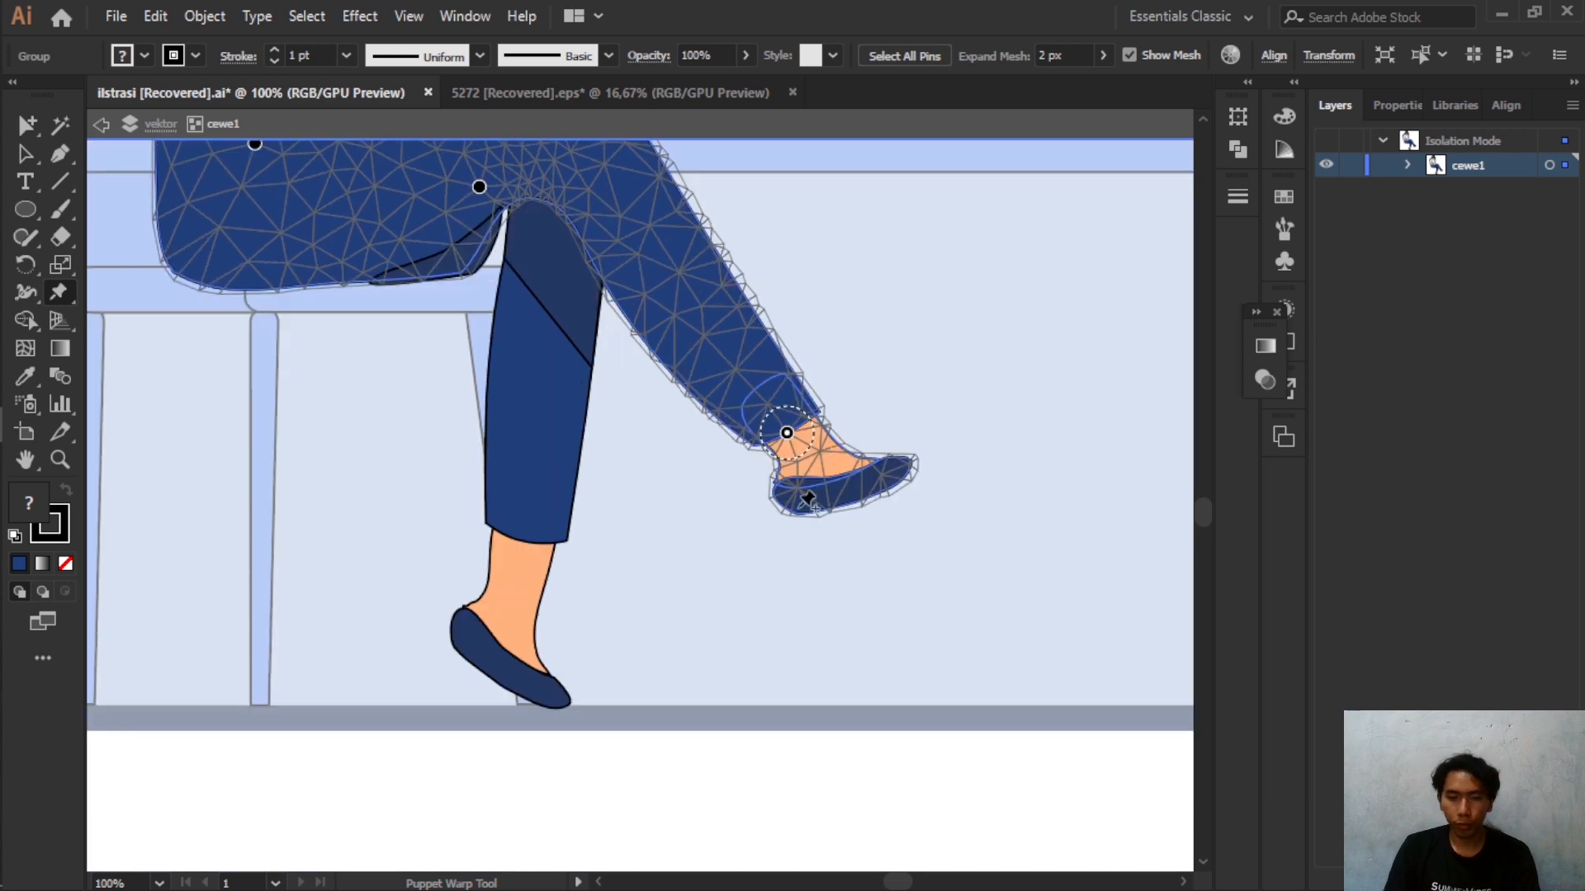
drag(790, 441, 771, 460)
key(v)
click(844, 628)
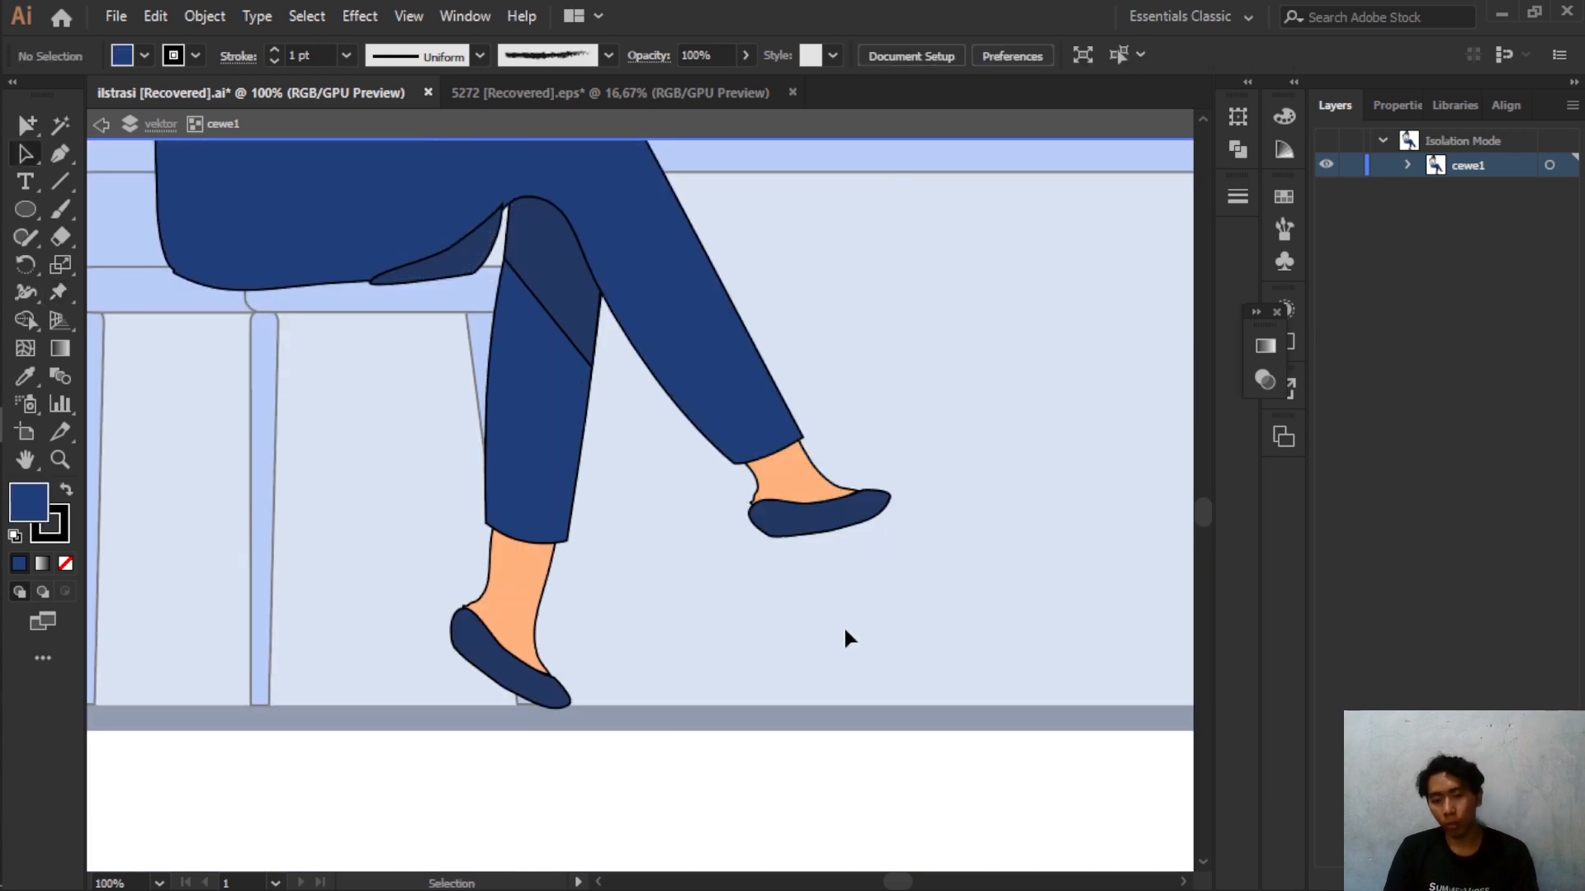
scroll(851, 631, down, 4)
double_click(844, 741)
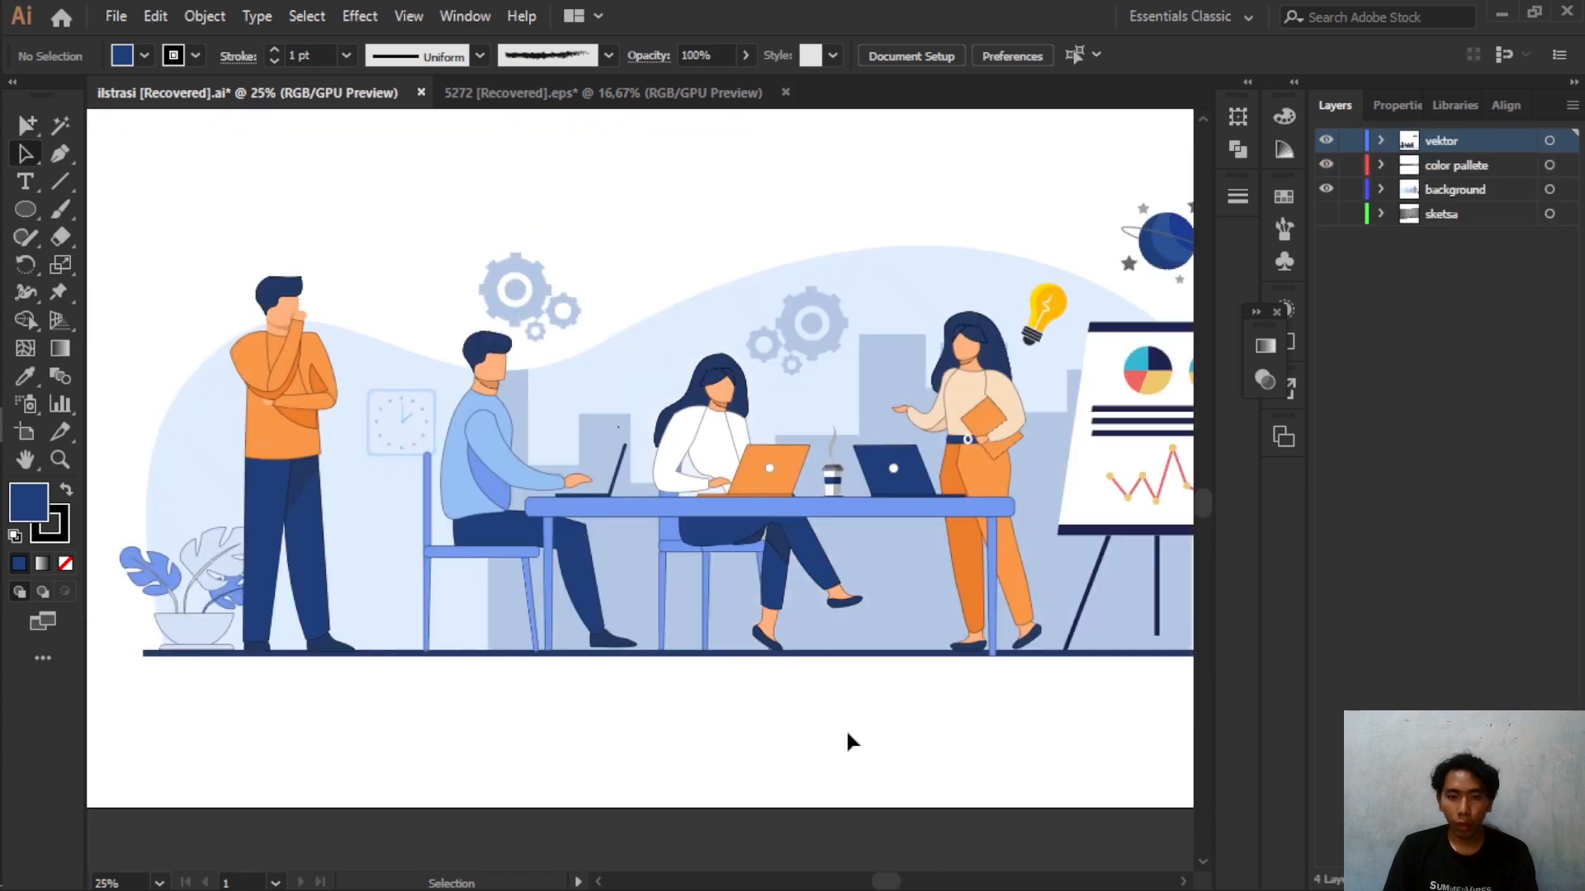
- Isolate the standing woman's group and select her outstretched arm together with its hand
scroll(850, 725, up, 3)
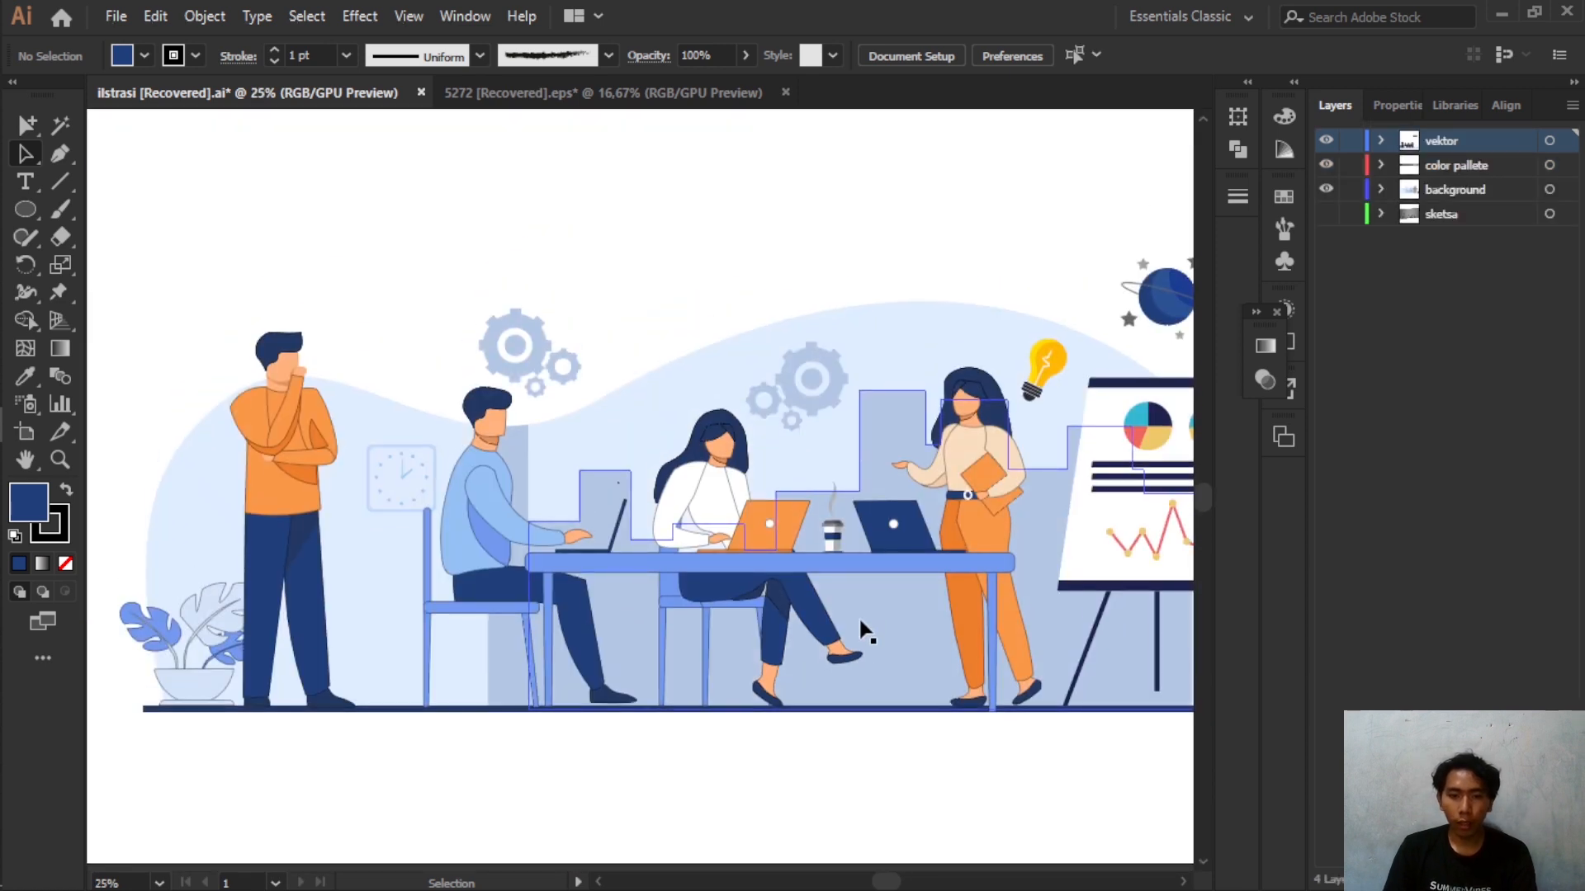
scroll(861, 629, up, 1)
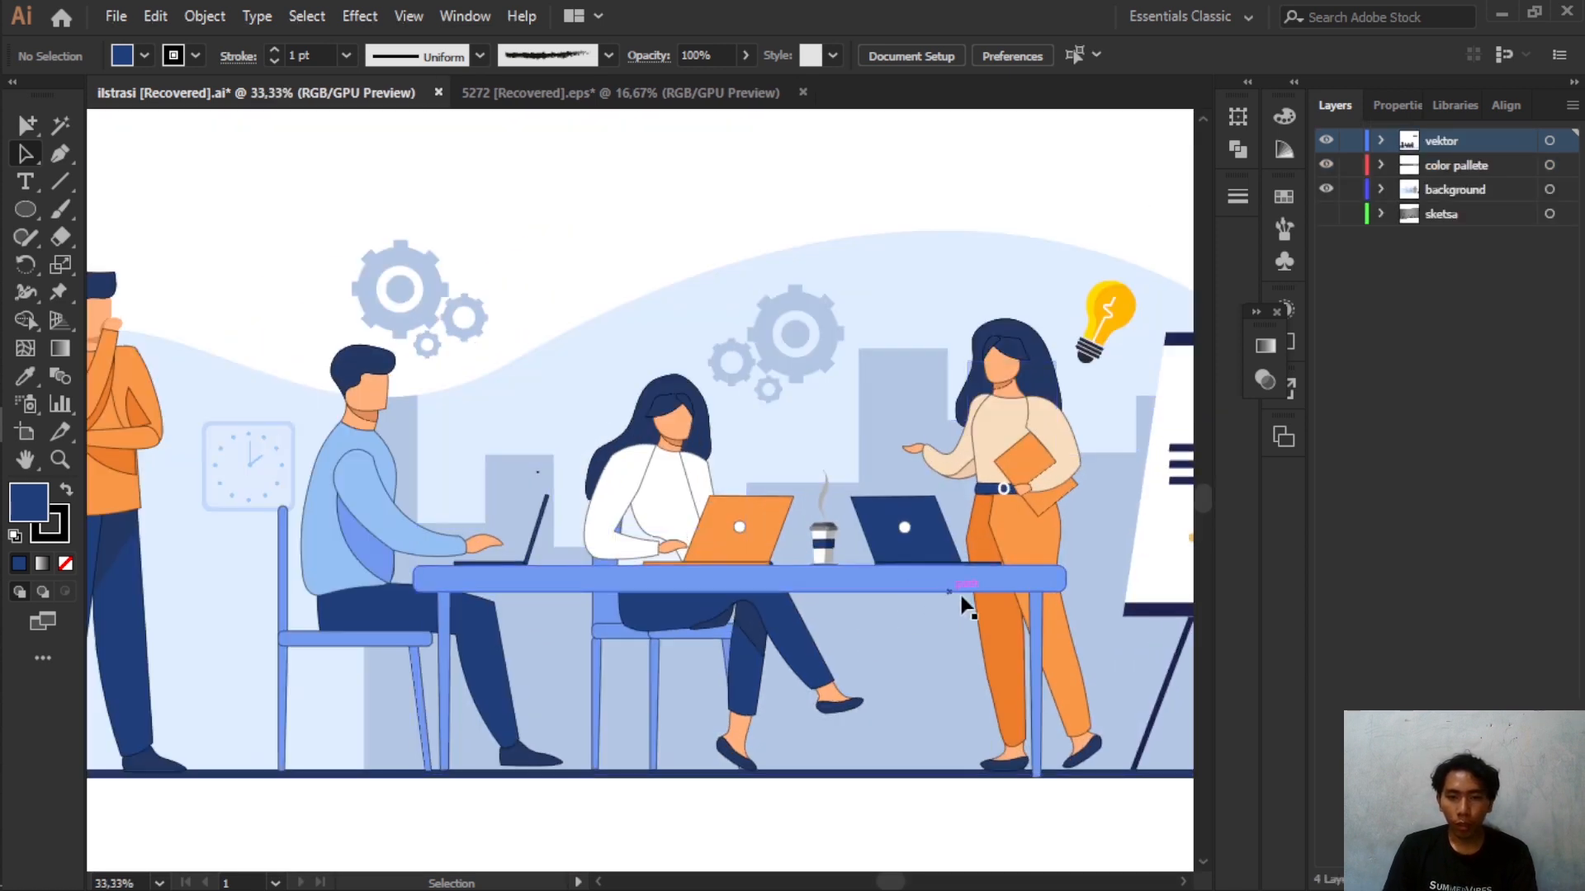
scroll(930, 608, right, 5)
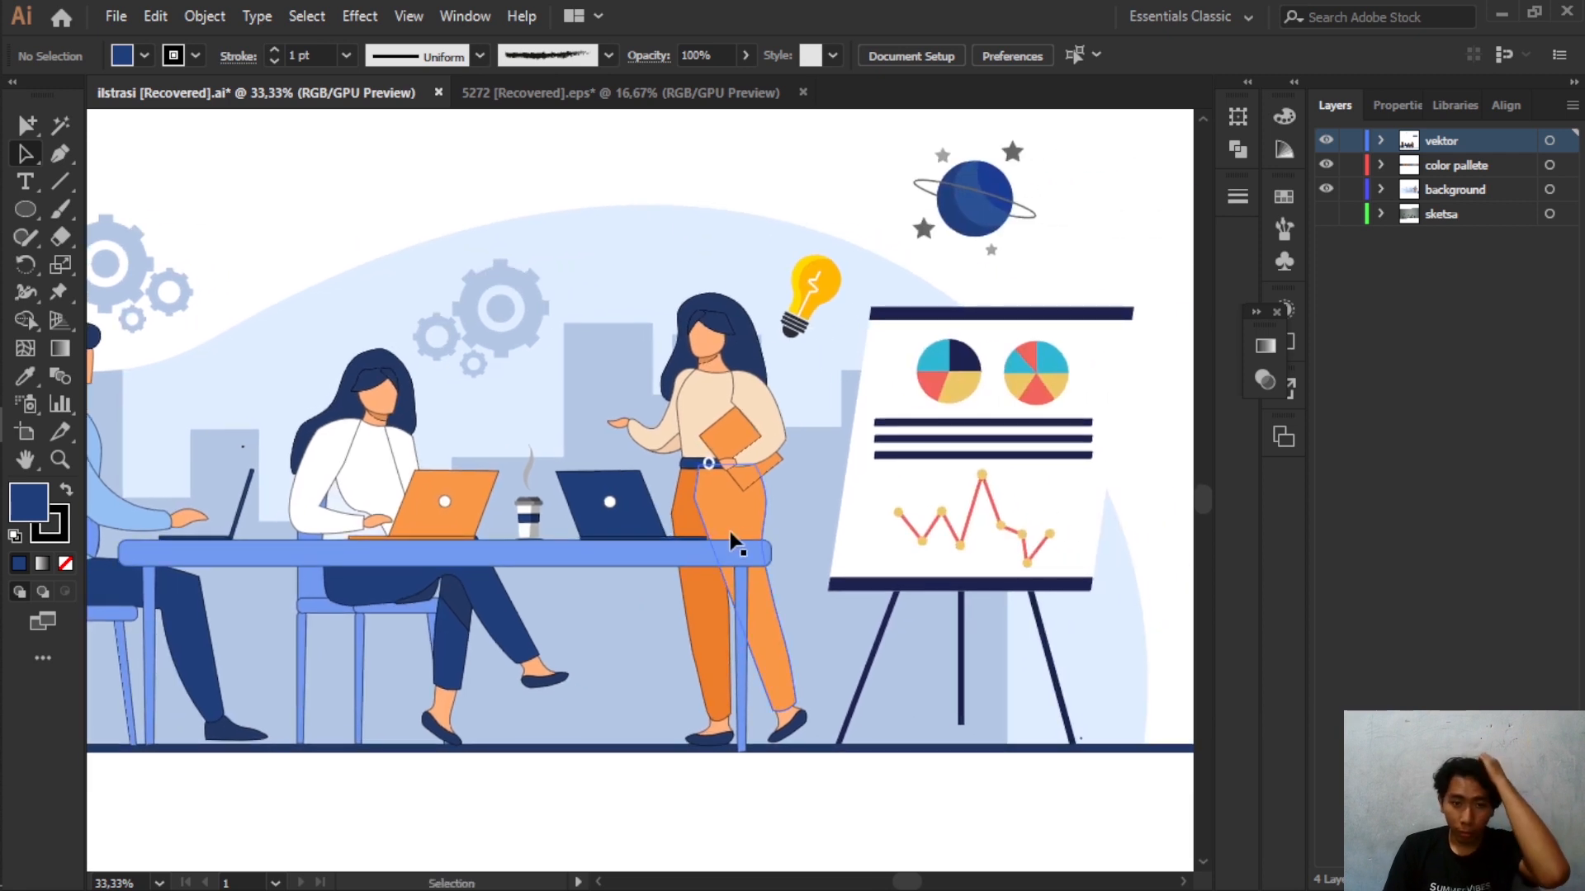
drag(428, 413, 551, 435)
scroll(755, 430, up, 1)
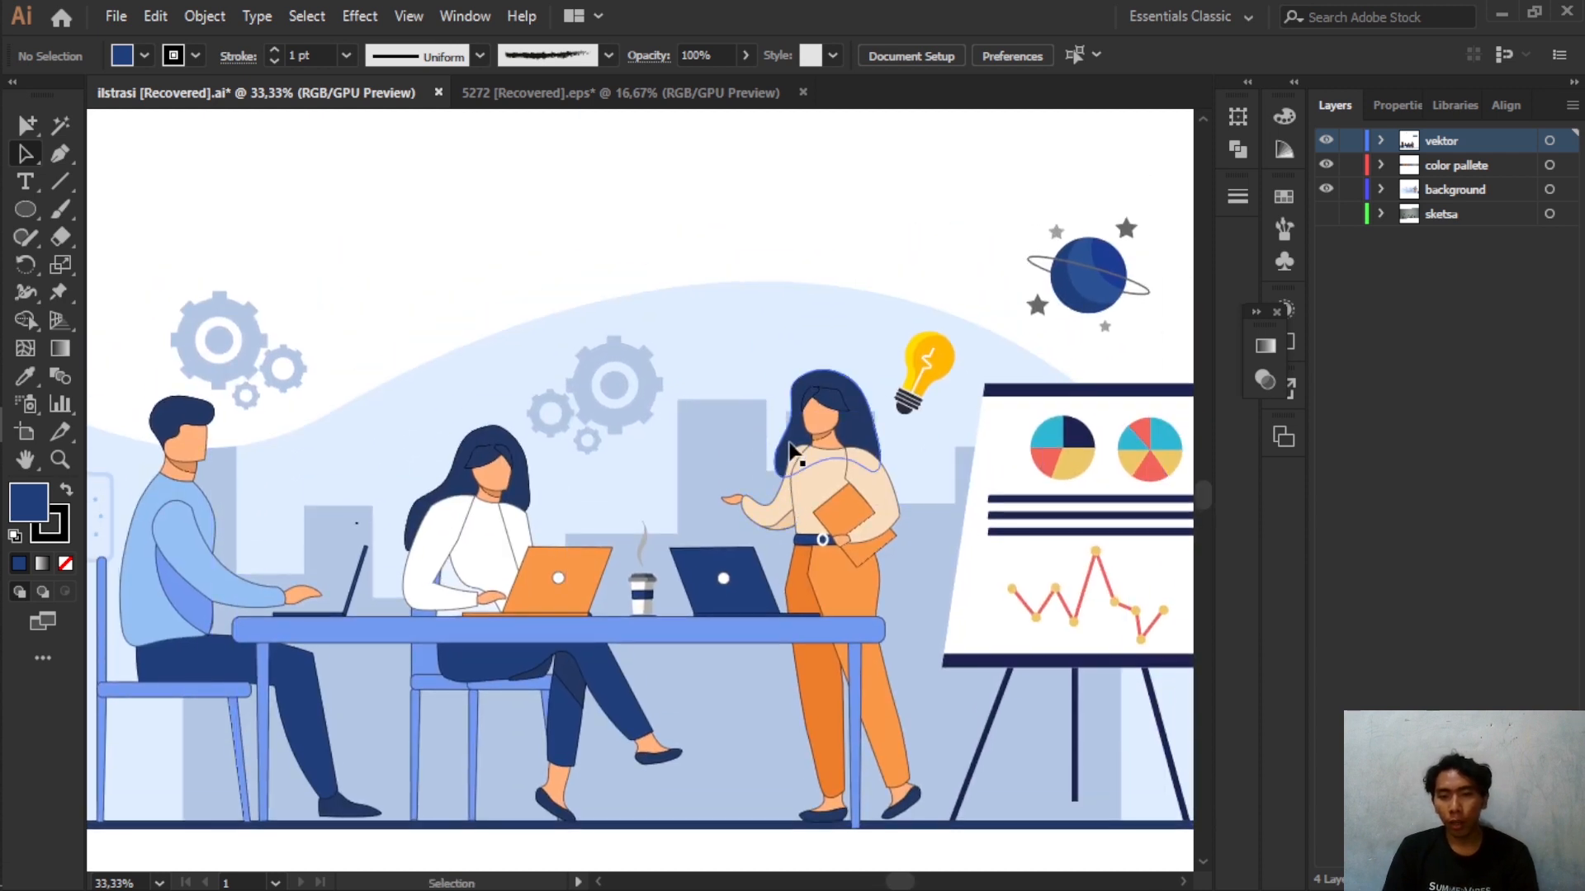
scroll(835, 544, up, 1)
scroll(879, 541, up, 1)
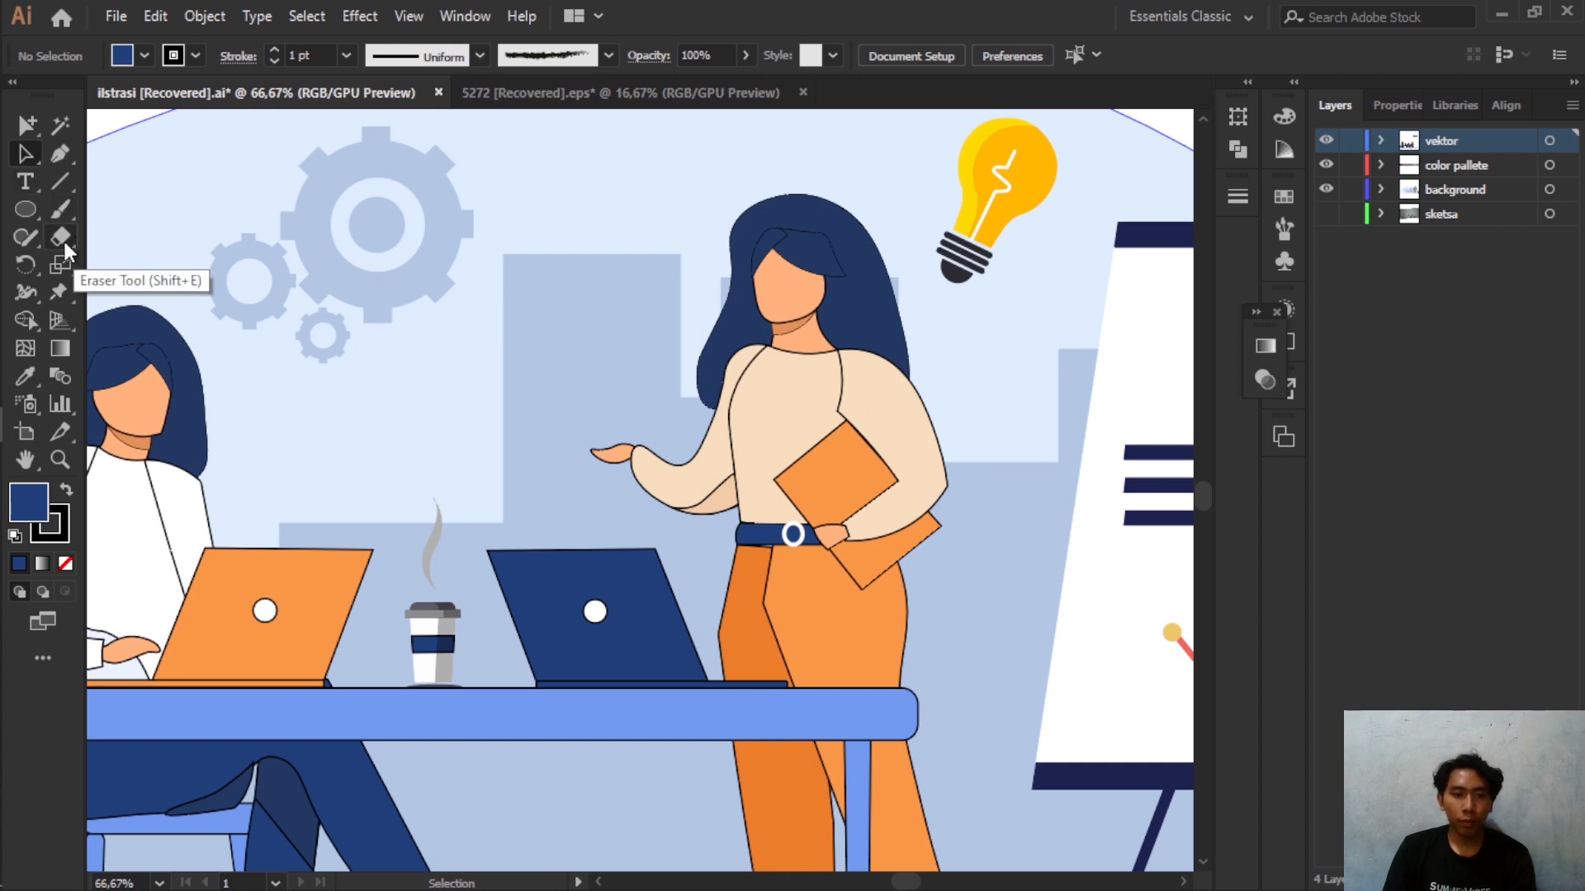
click(60, 288)
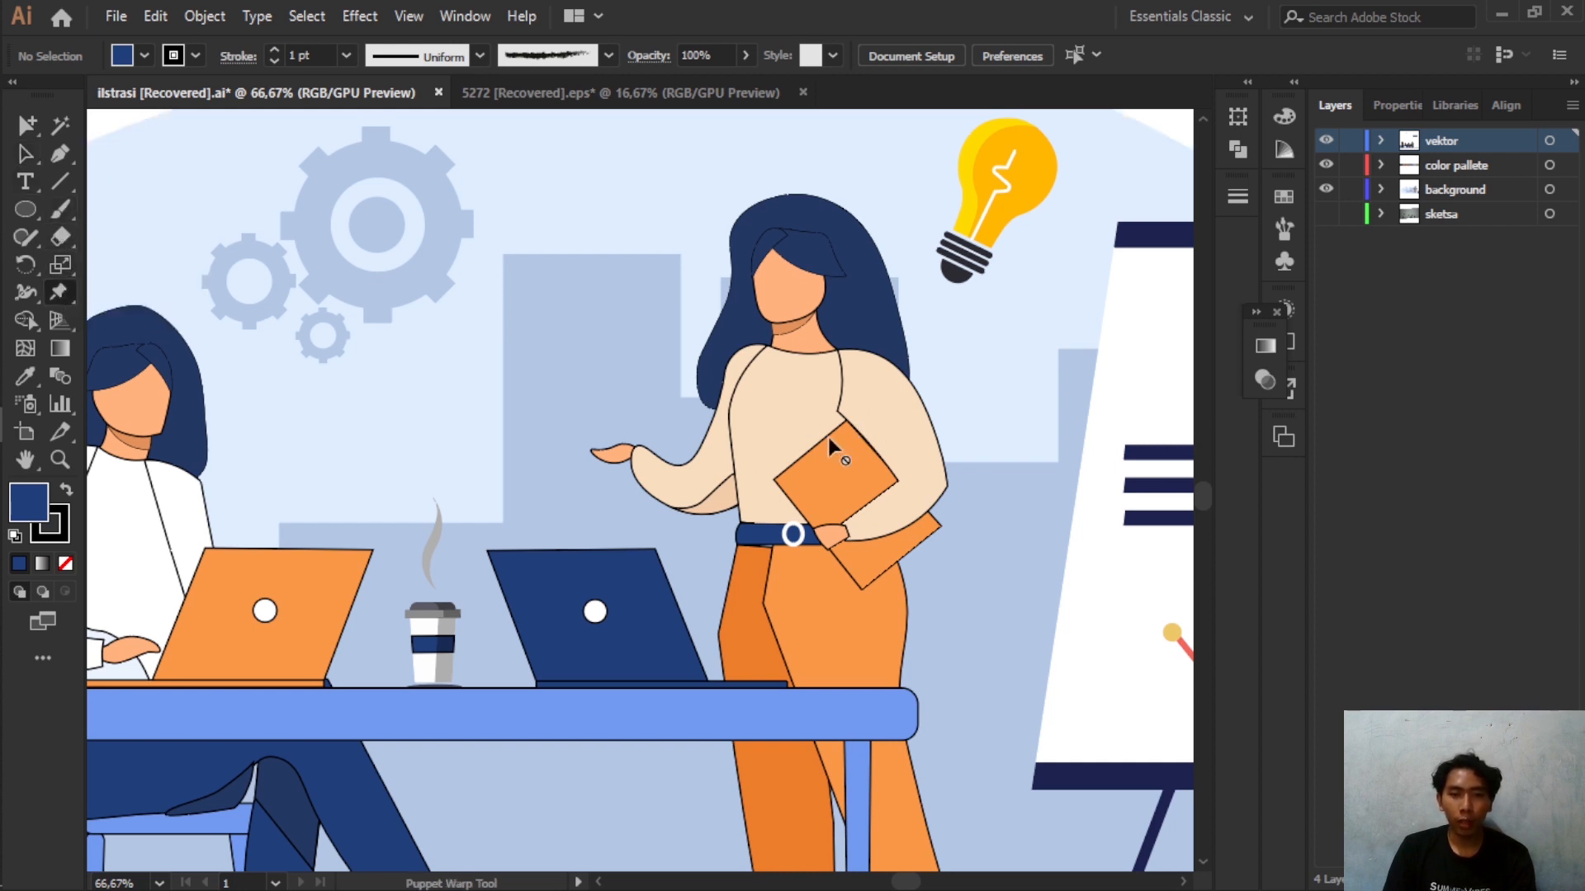
key(a)
click(670, 468)
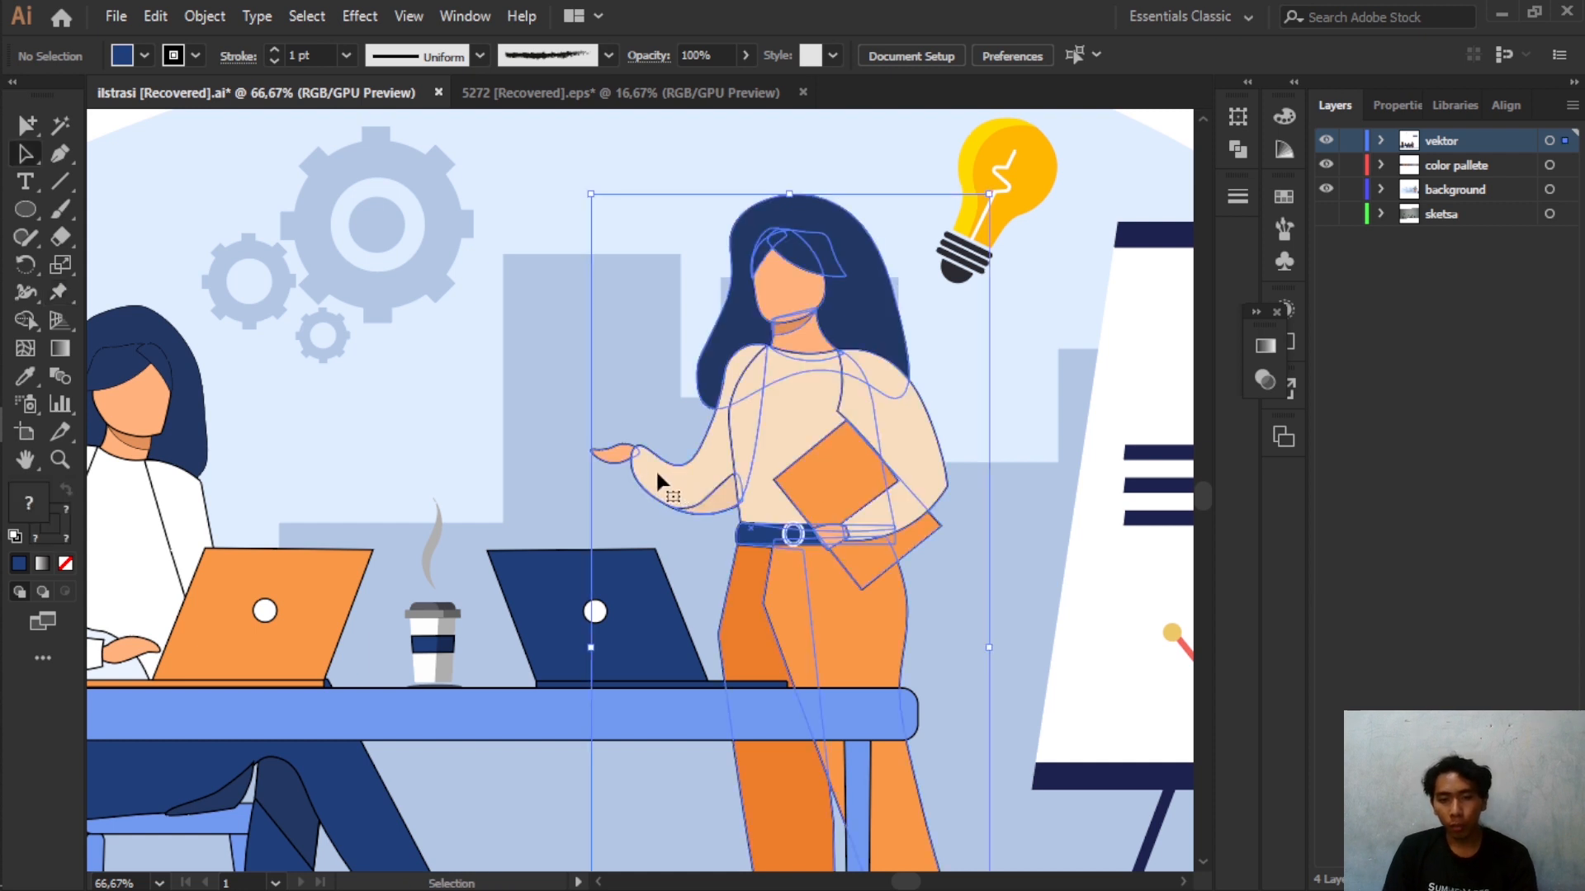
double_click(695, 477)
click(697, 481)
shift+click(609, 453)
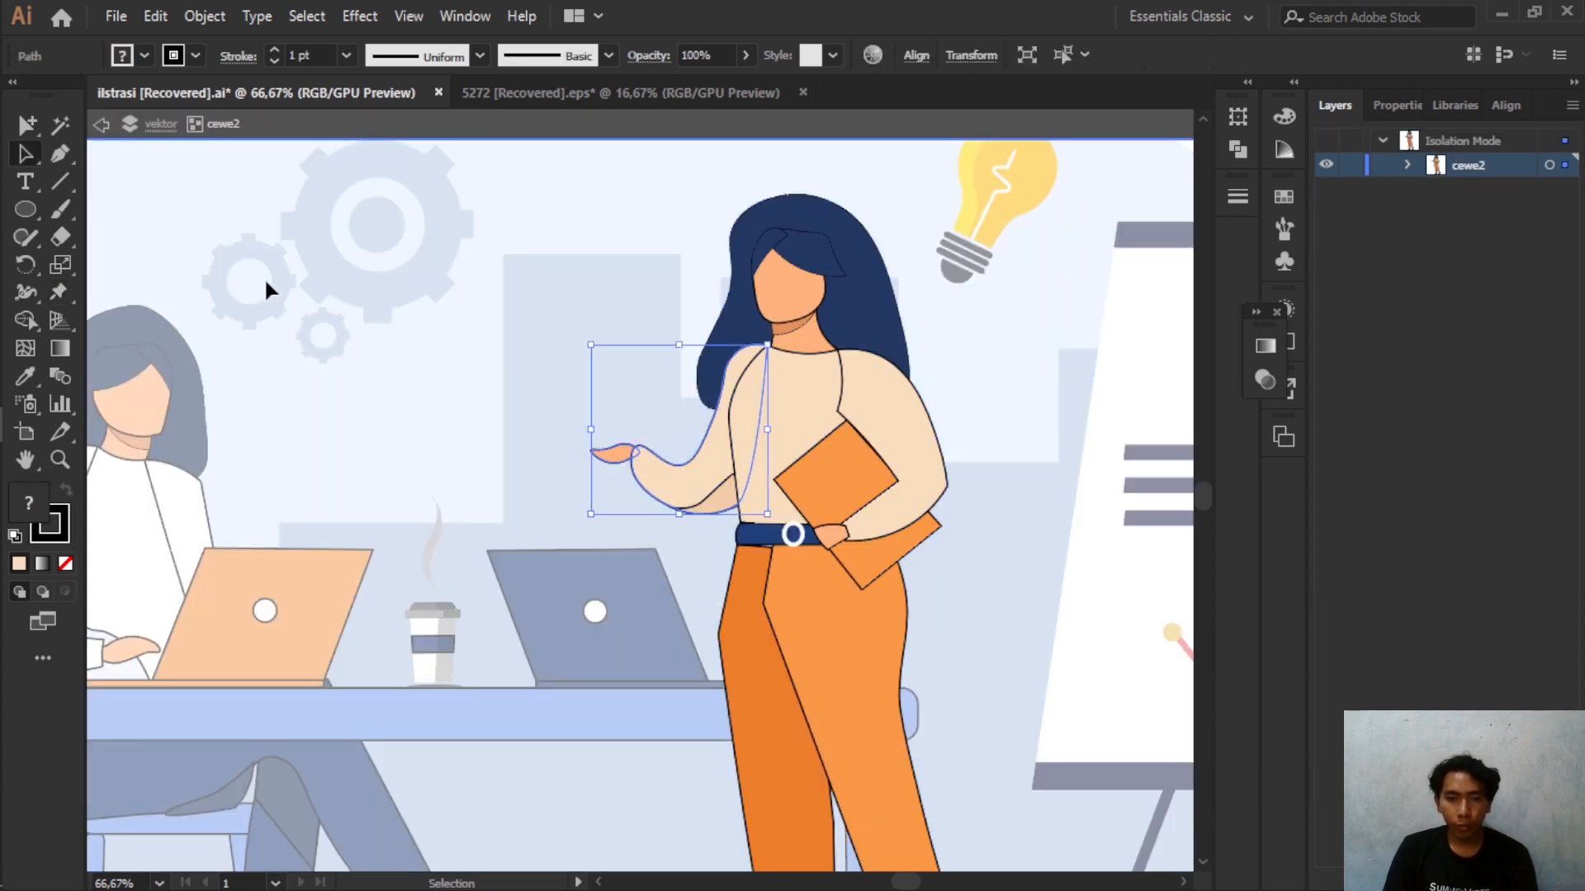
- Apply Puppet Warp to the selected arm with pins on the fingertips, elbow and shoulder
click(67, 292)
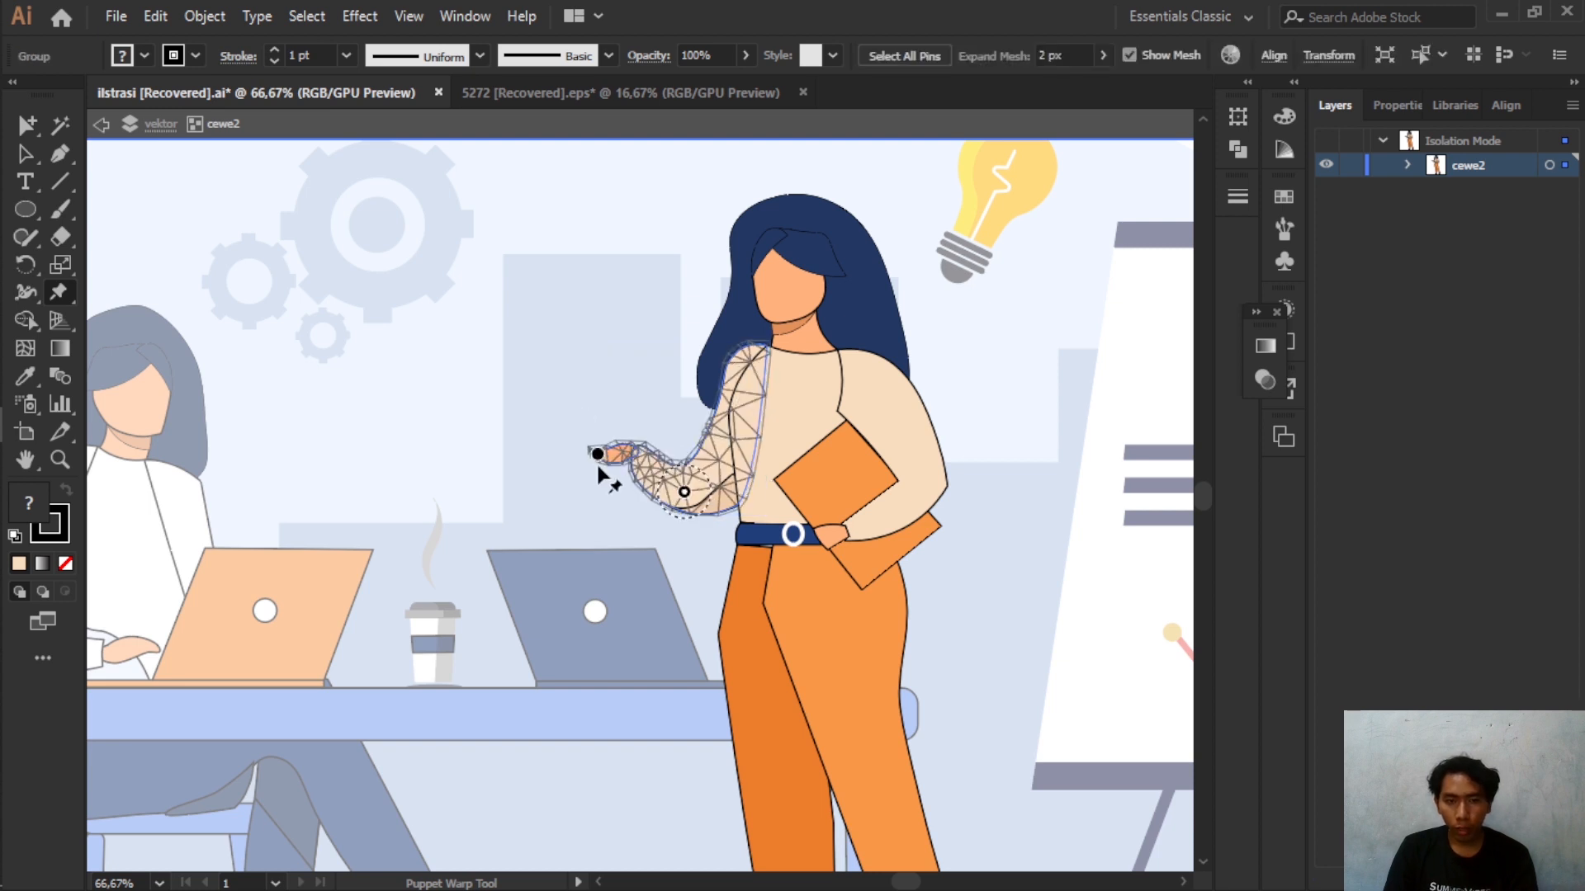
drag(597, 454, 538, 471)
key(ctrl+z)
click(747, 363)
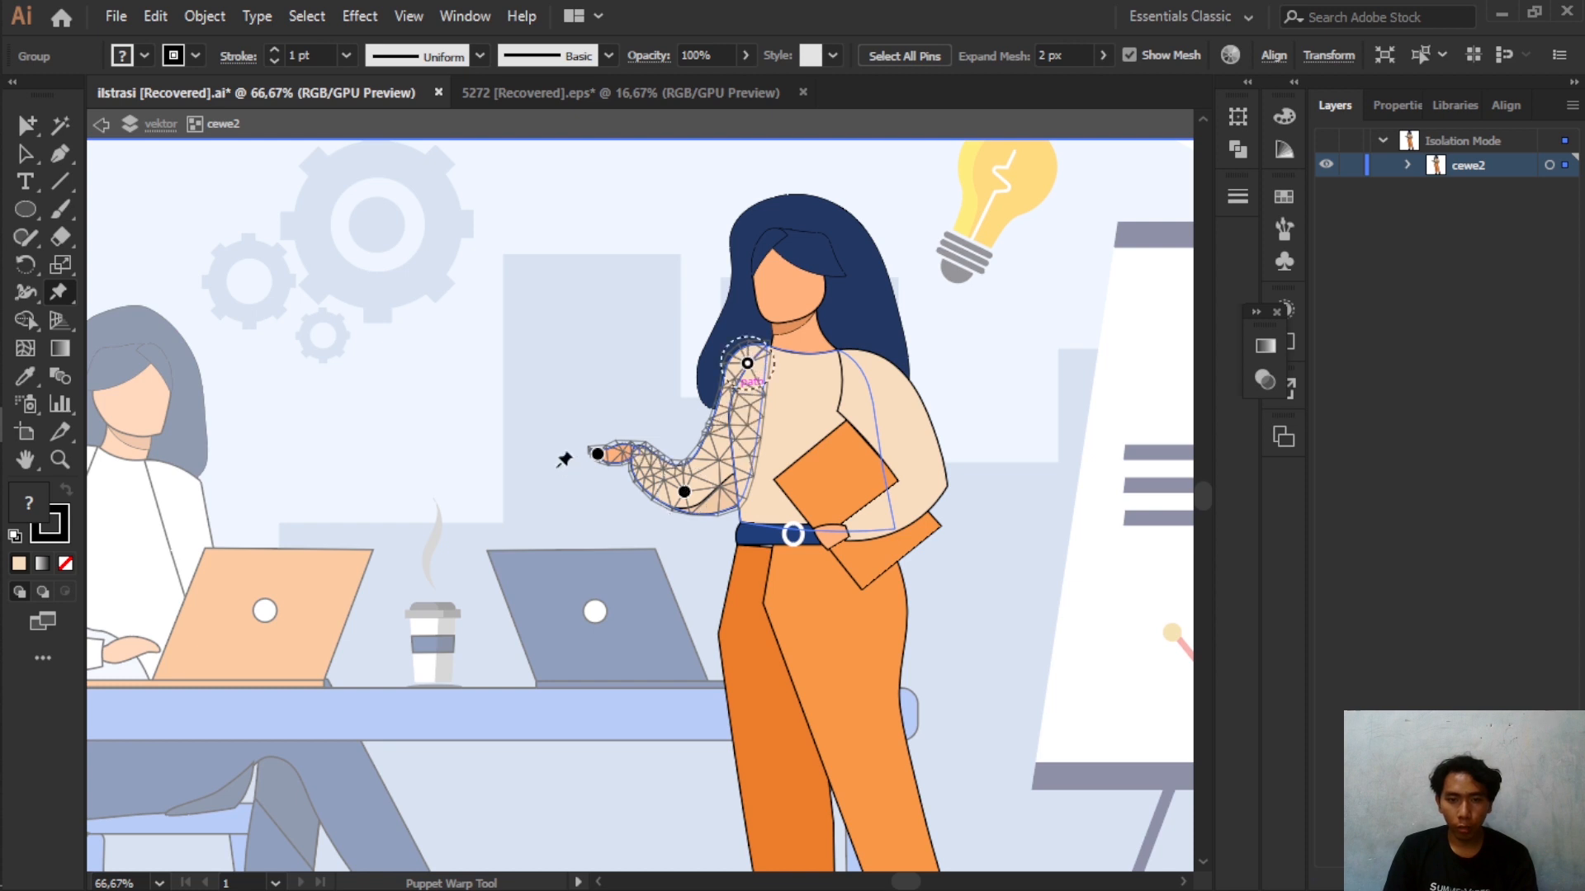
- Extend the forearm outward over the table by moving its hand pin, and return to the full illustration
drag(597, 454, 553, 459)
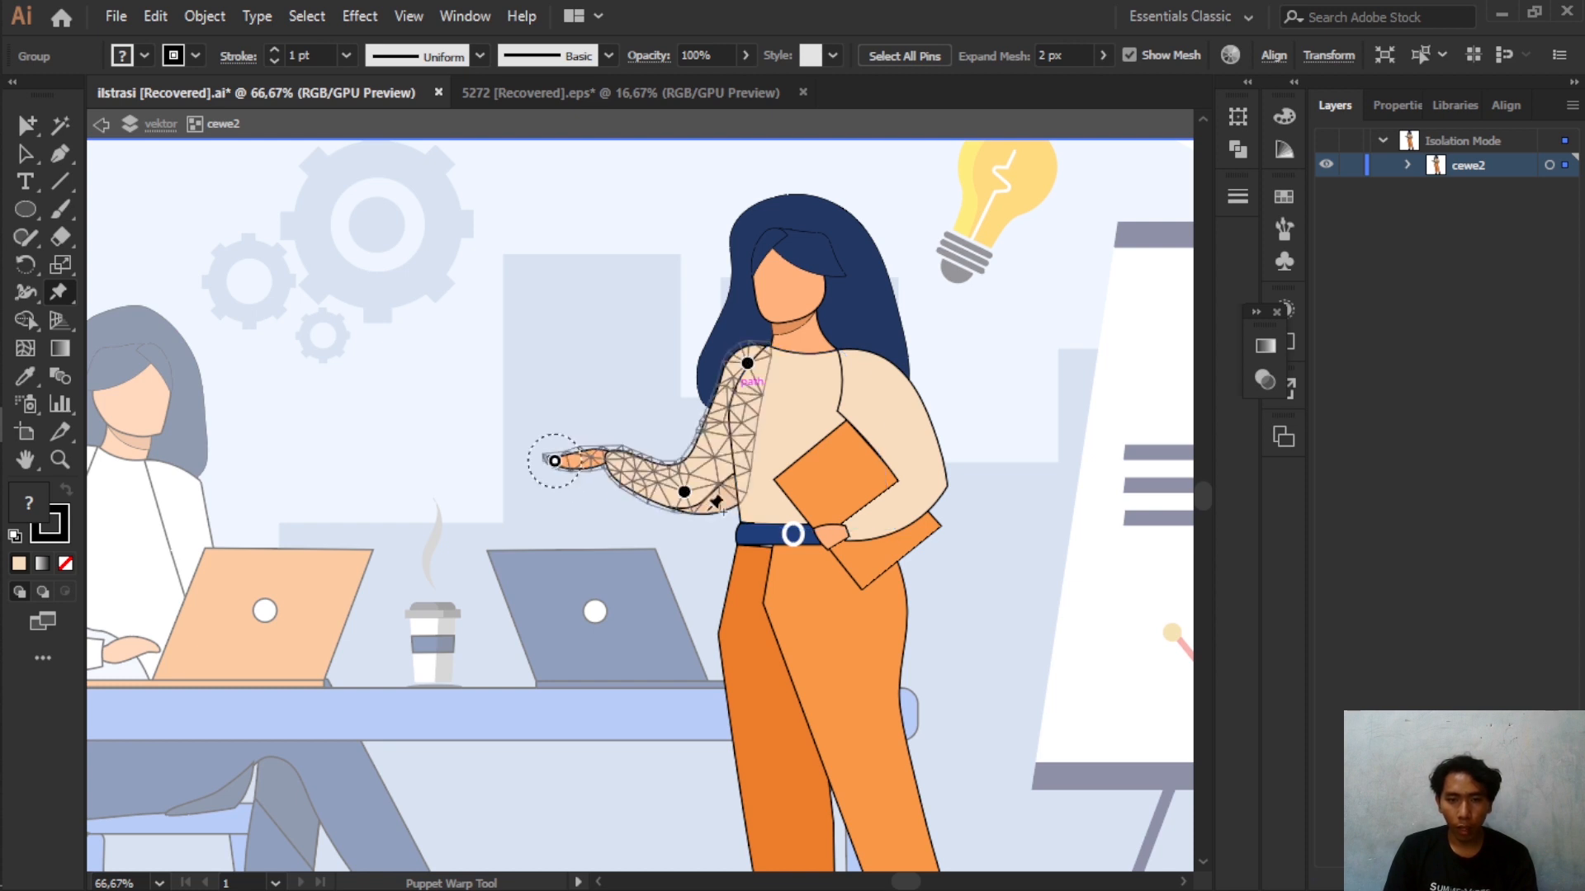
drag(684, 492, 663, 479)
key(ctrl+z)
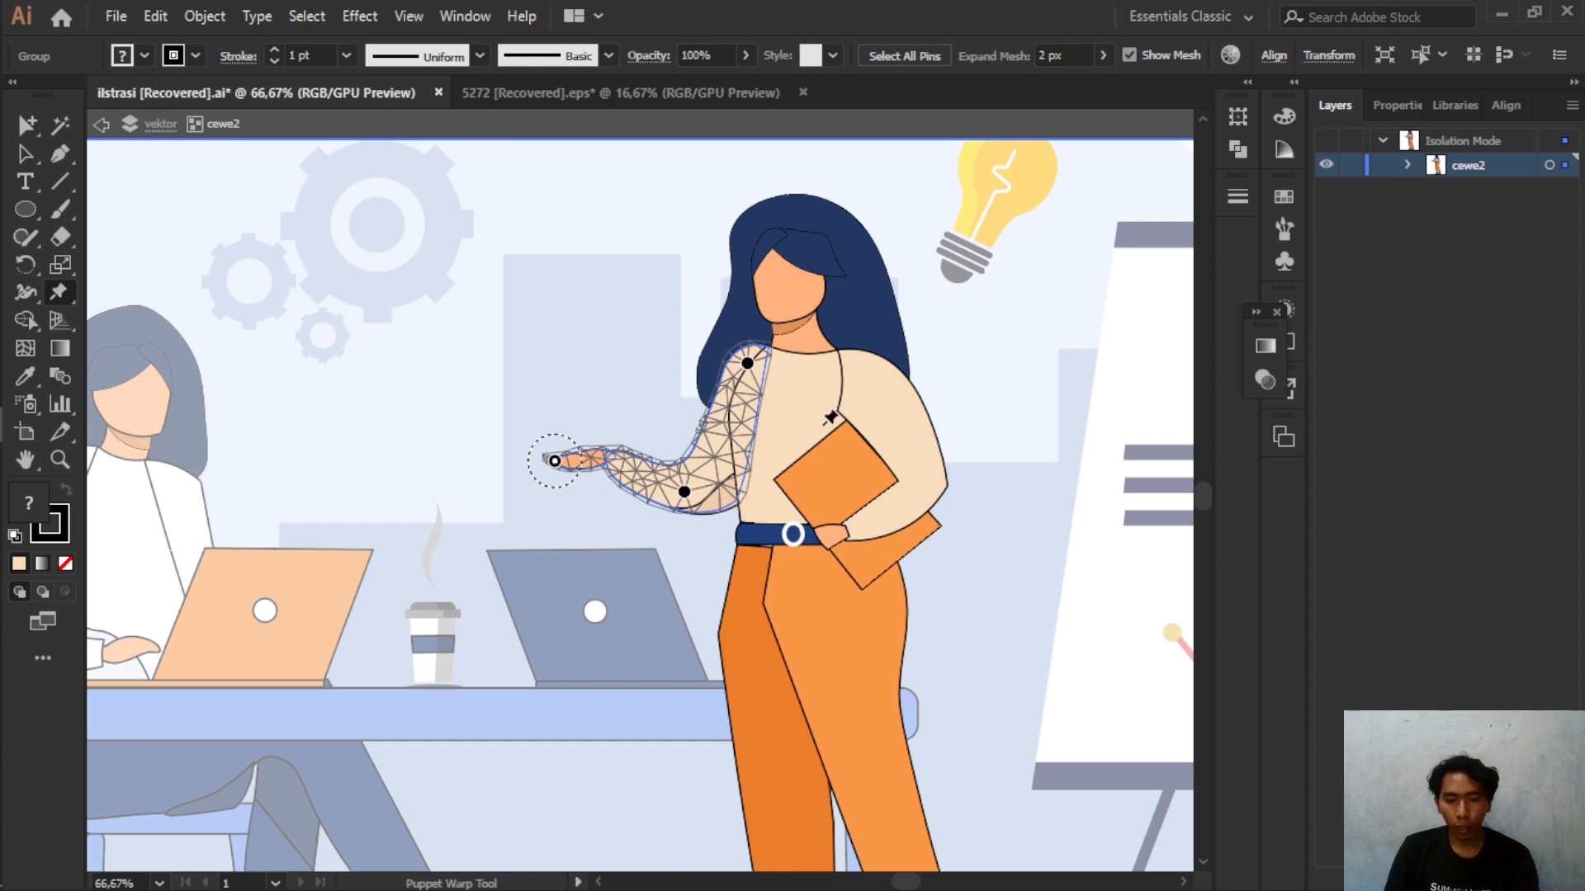
key(a)
double_click(954, 383)
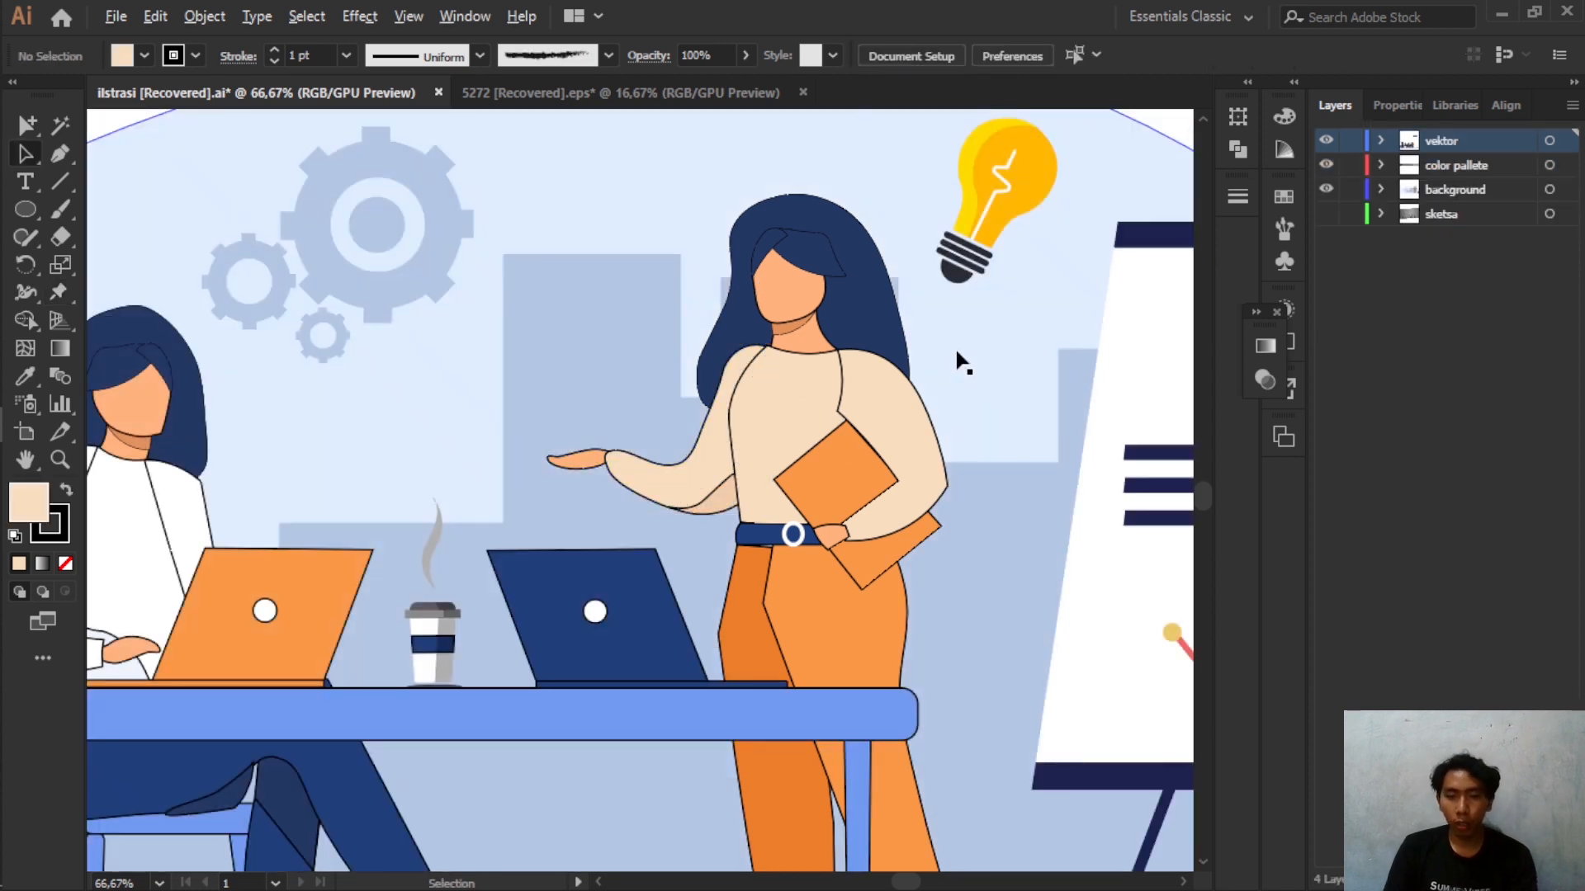
- Compare the standing woman's arm before and after the warp by undoing and redoing it, and leave isolation with nothing selected
scroll(960, 361, down, 2)
key(ctrl+z)
key(ctrl+z)
key(ctrl+z)
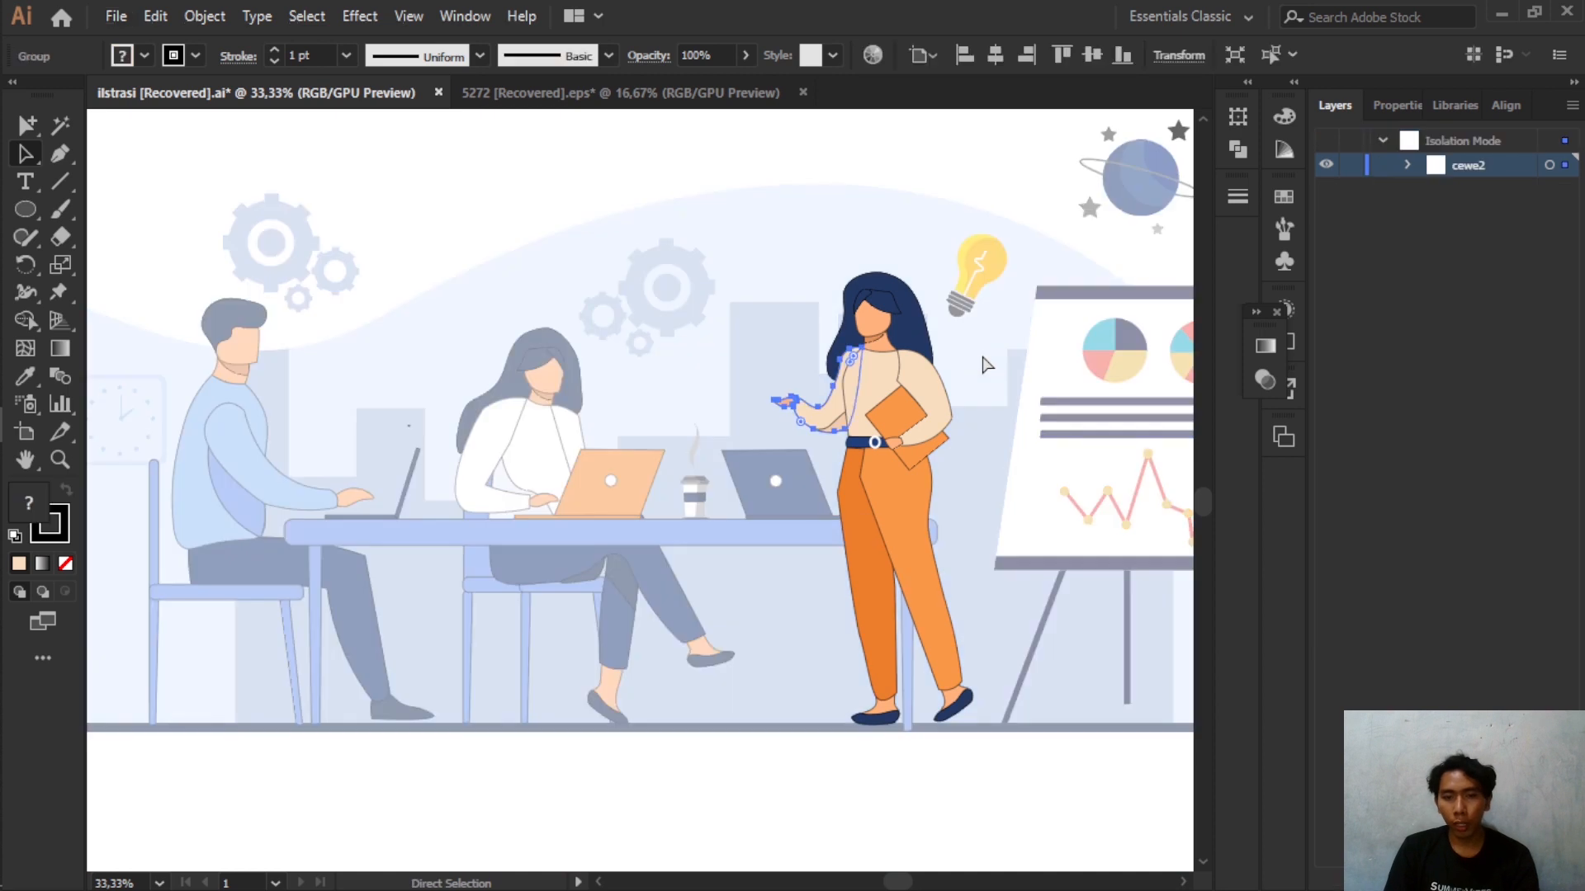
key(ctrl+shift+z)
key(ctrl+shift+z)
key(ctrl+shift+z)
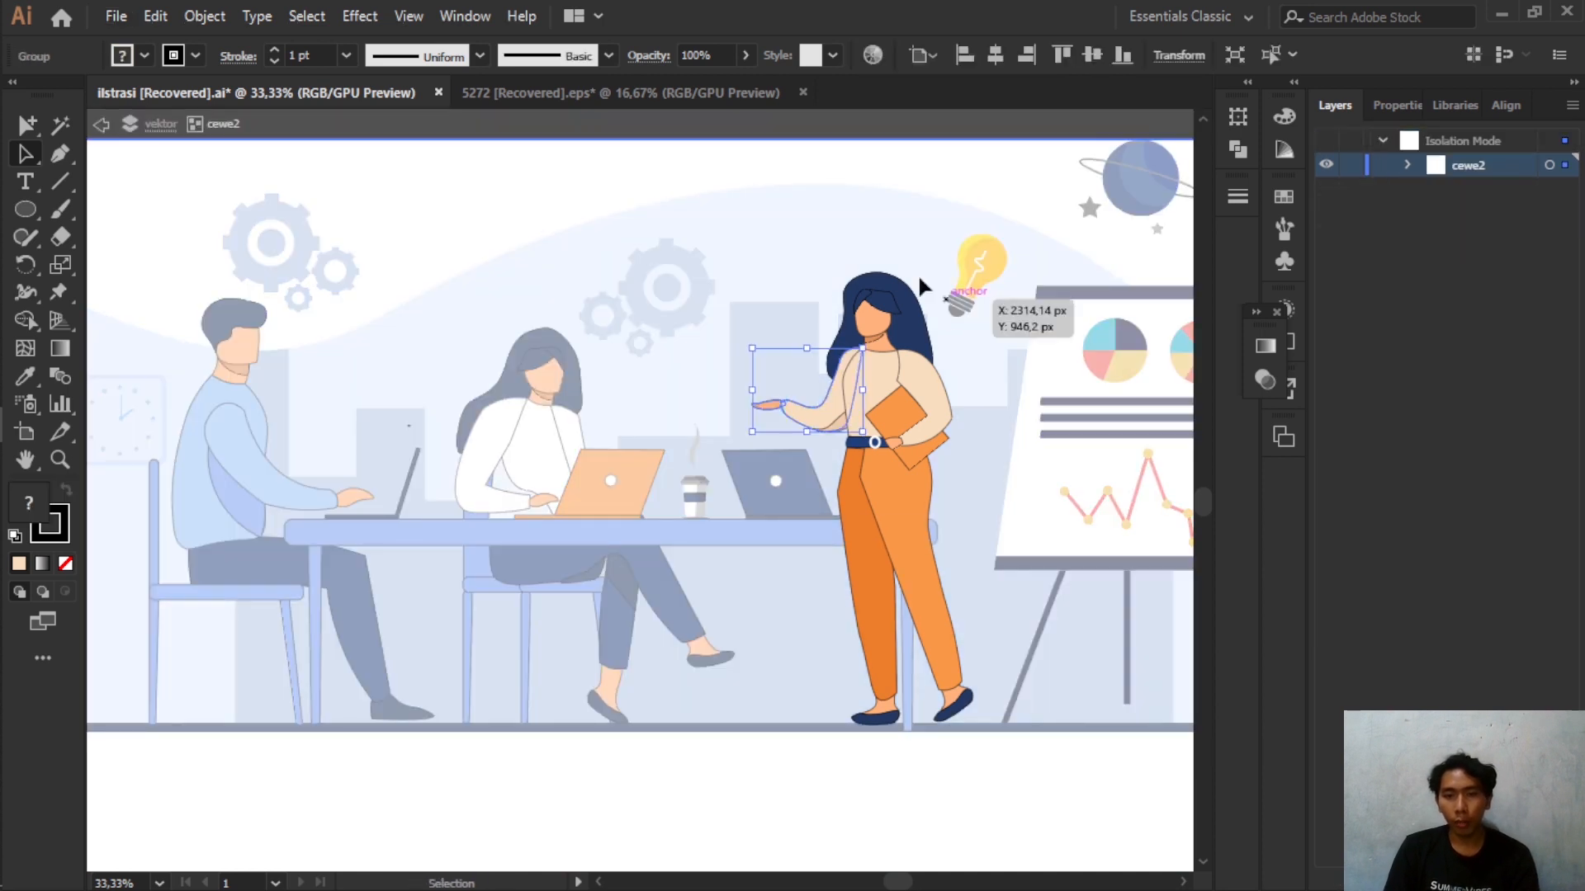
ctrl+click(909, 246)
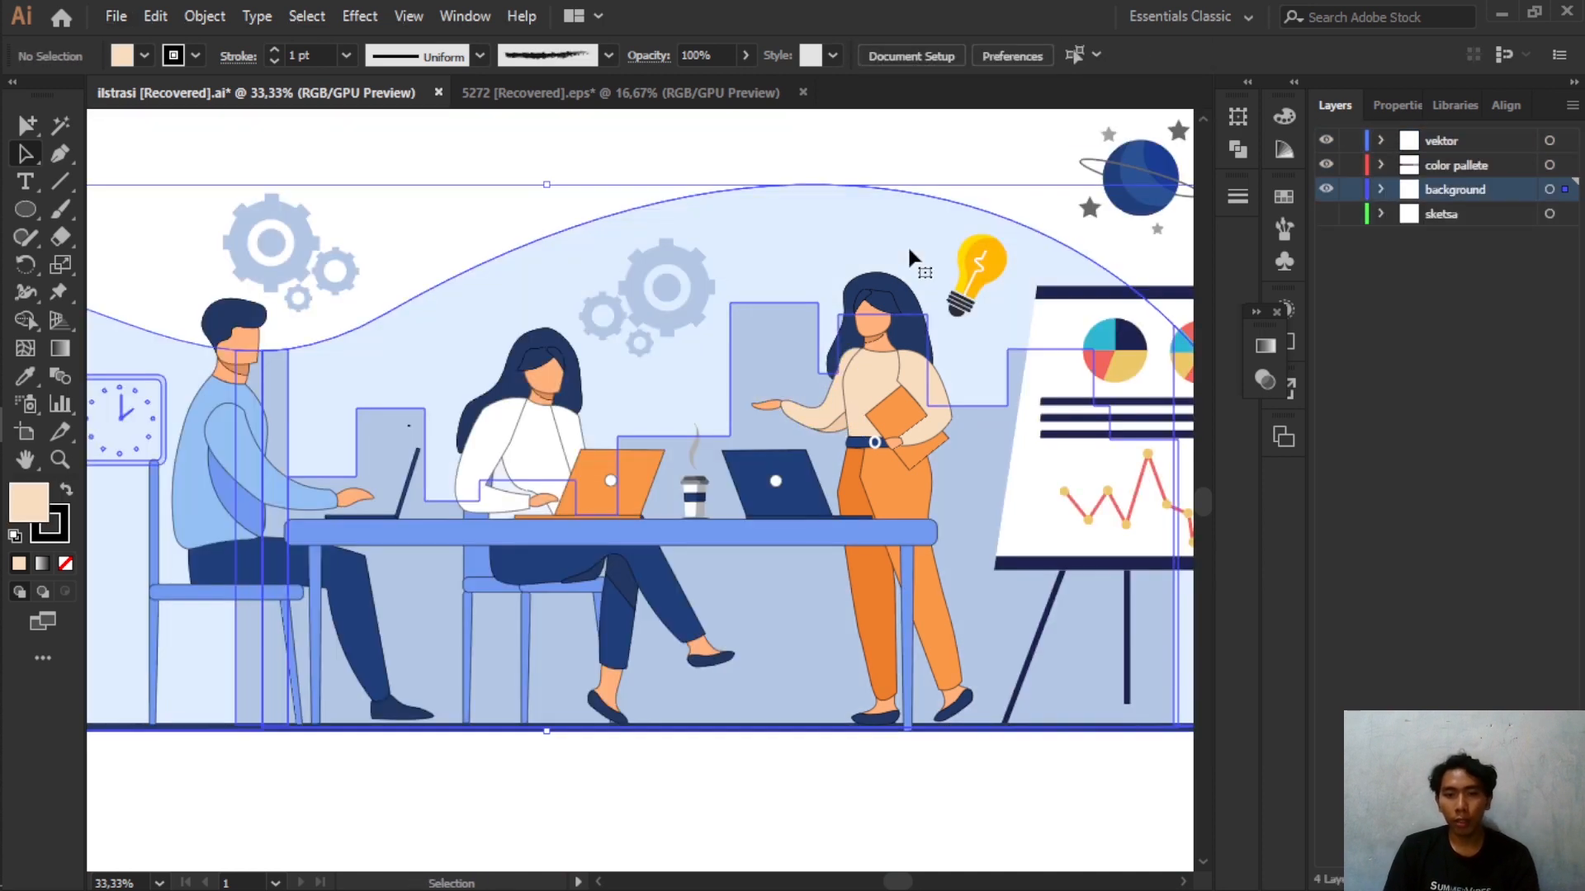
click(990, 166)
scroll(905, 245, up, 2)
scroll(558, 340, down, 1)
scroll(558, 340, left, 1)
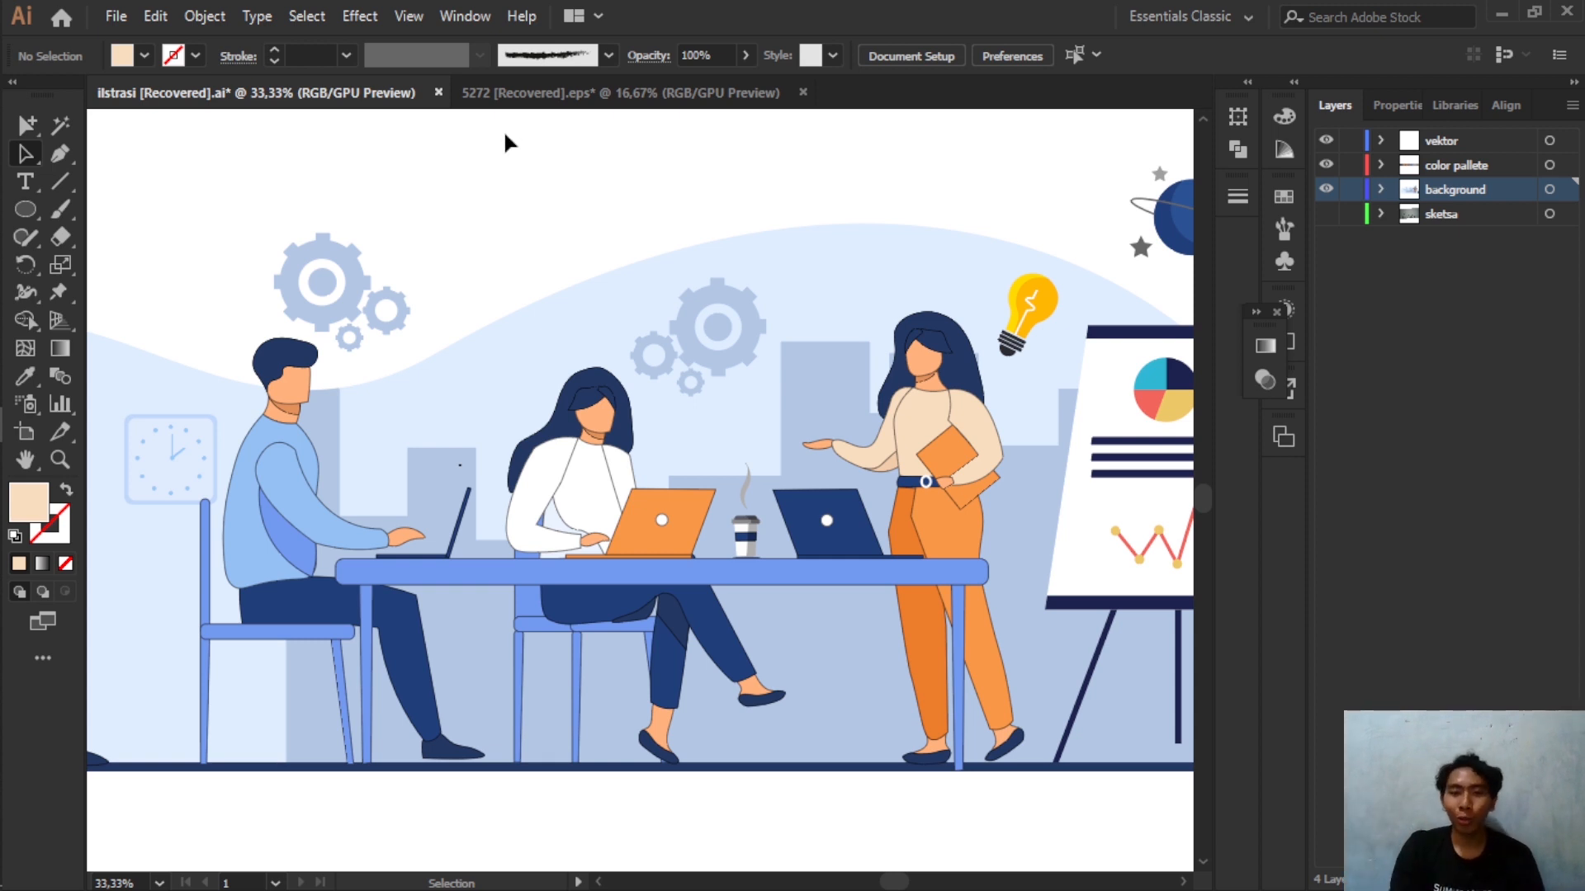
scroll(544, 396, up, 1)
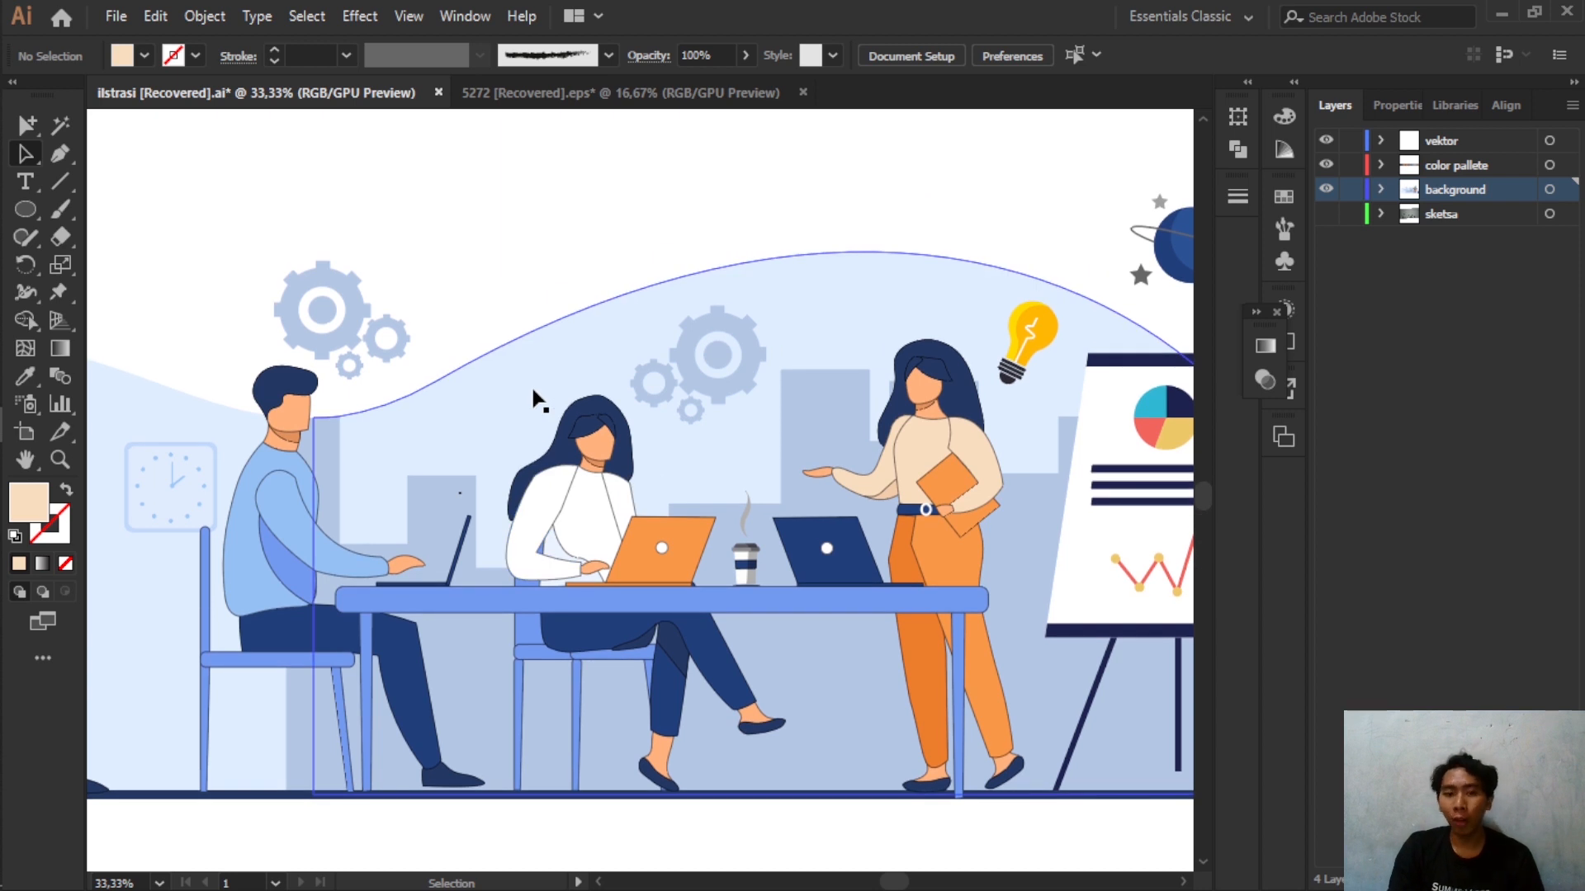
scroll(533, 398, down, 2)
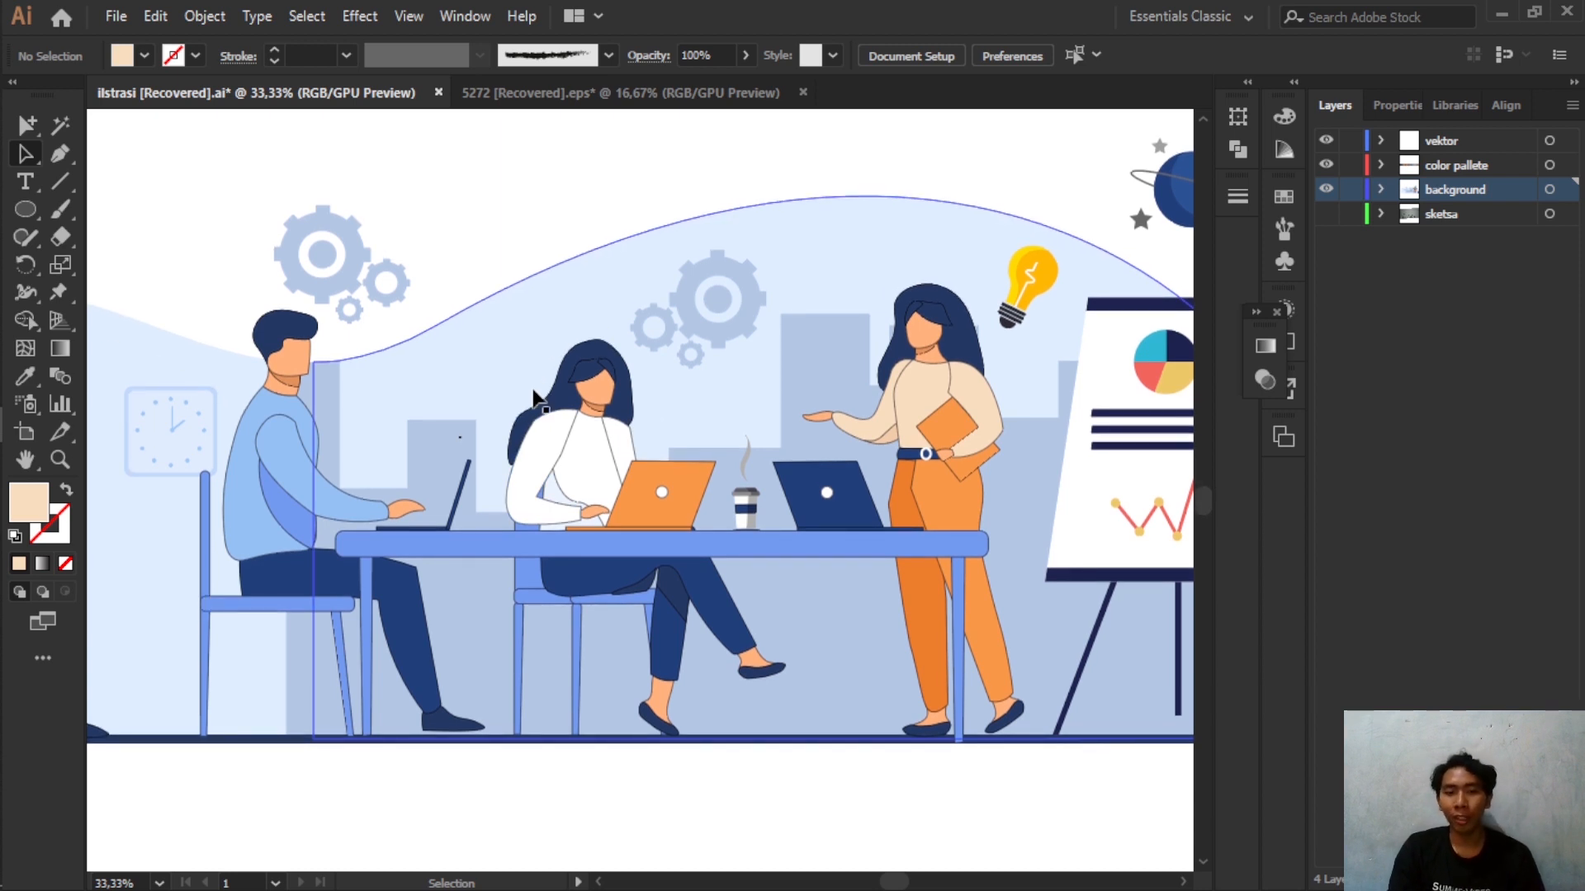
scroll(533, 398, down, 2)
drag(463, 240, 803, 338)
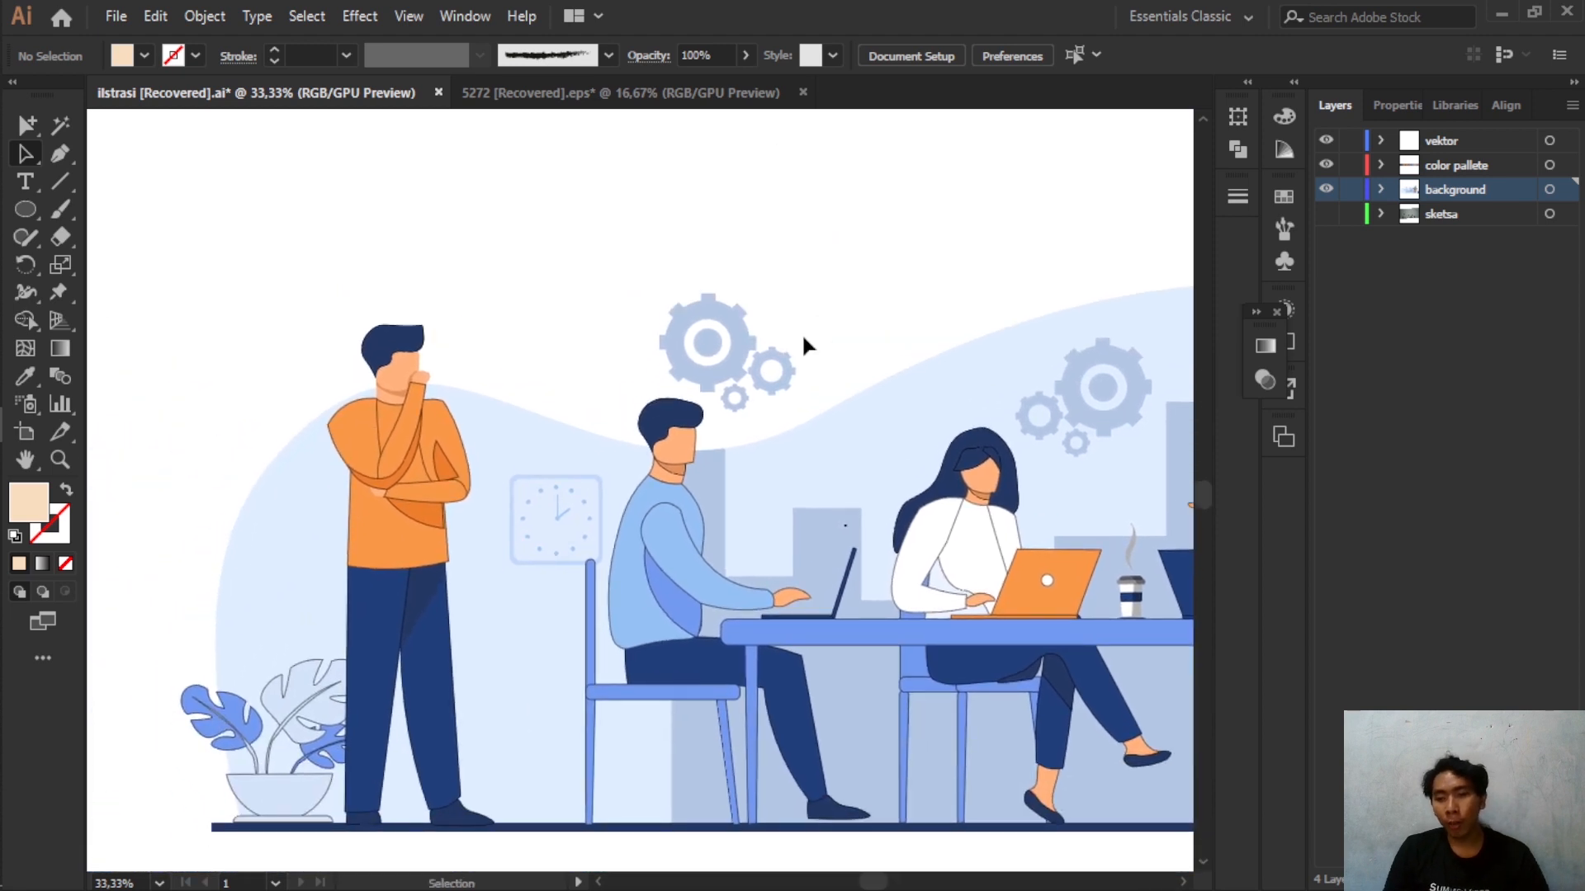